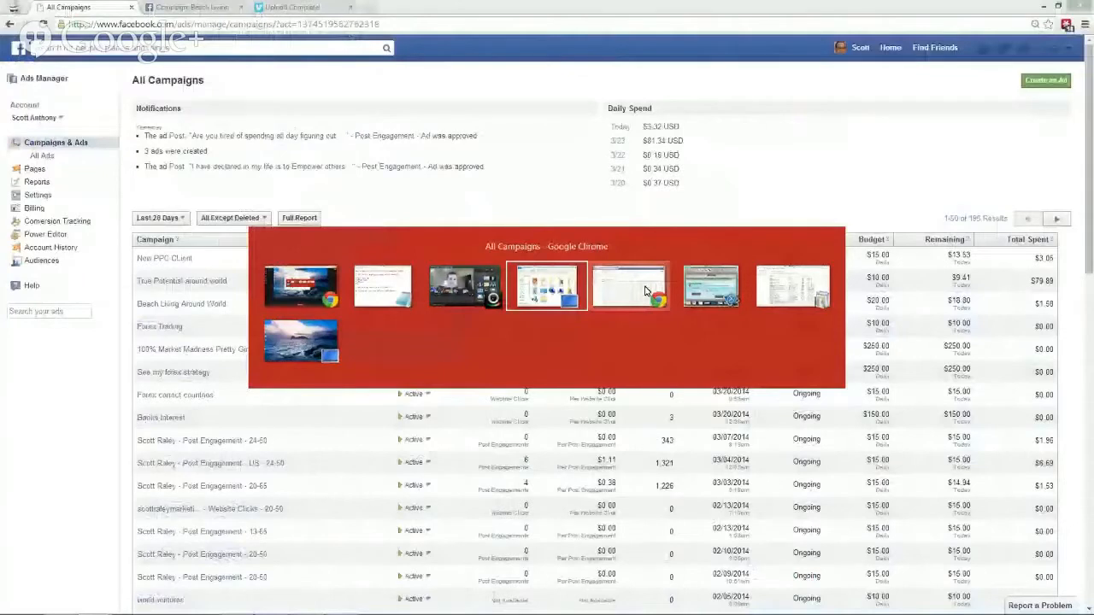
- Open the Beach Living campaign in the Ads Manager browser window and examine its ad preview and targeting
key(alt+Tab)
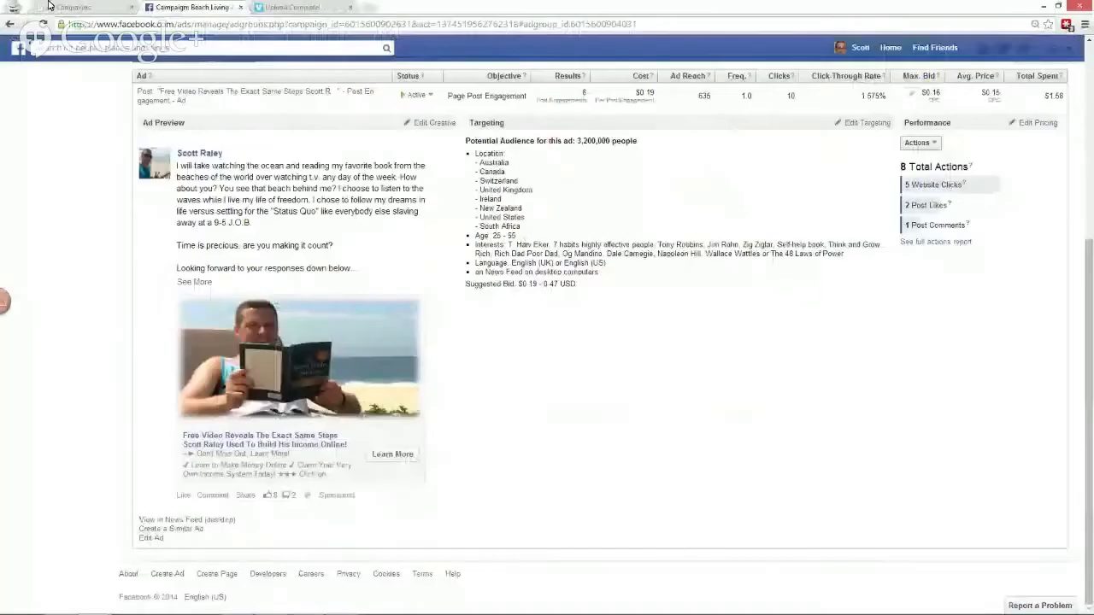
click(49, 6)
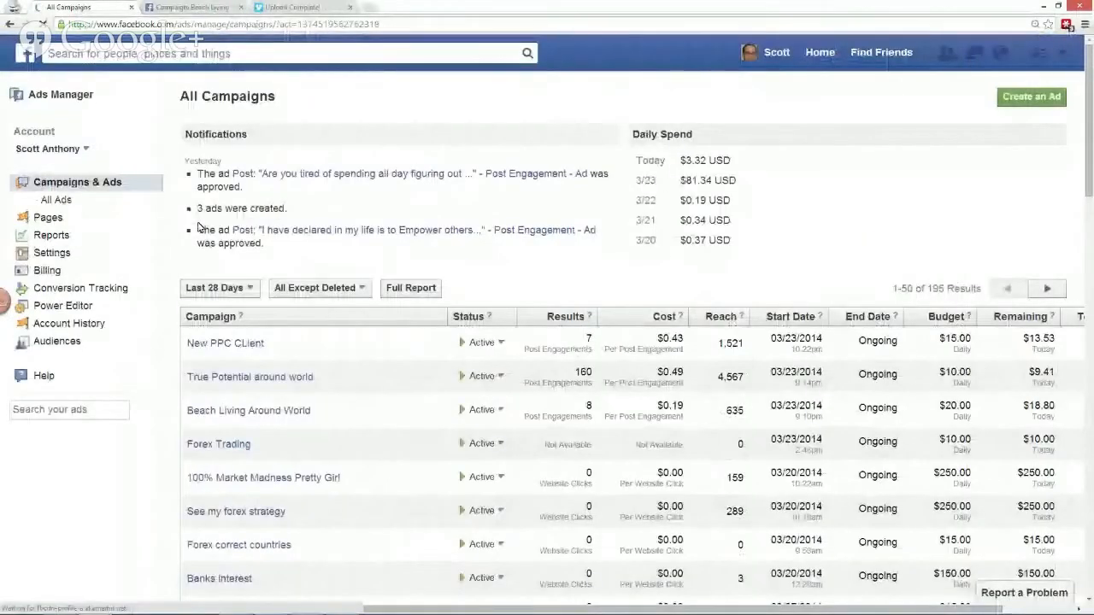
click(175, 6)
scroll(334, 226, down, 3)
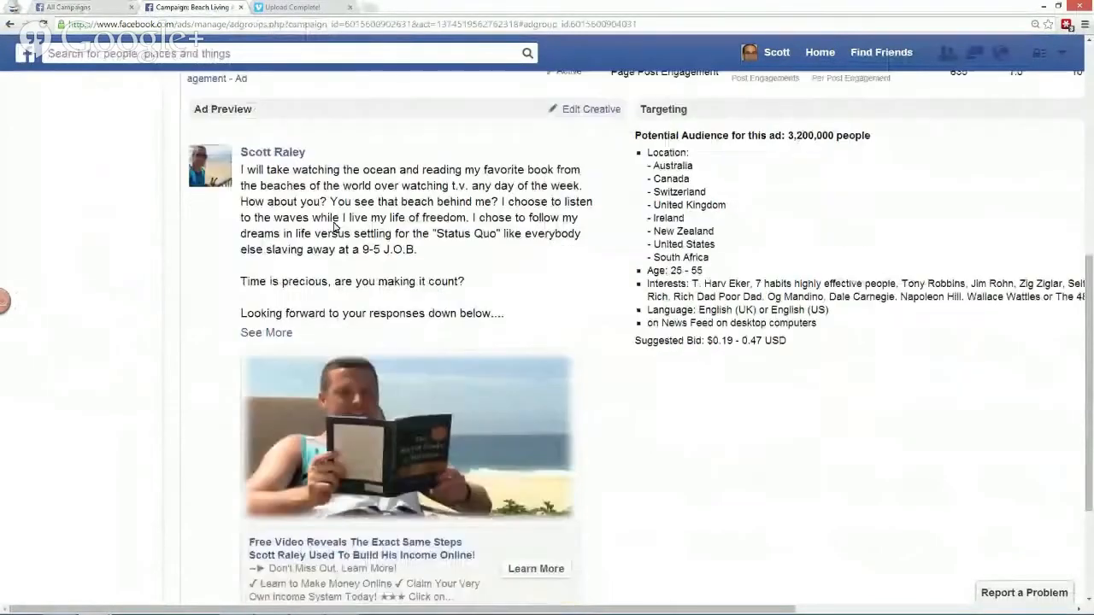
scroll(334, 226, up, 1)
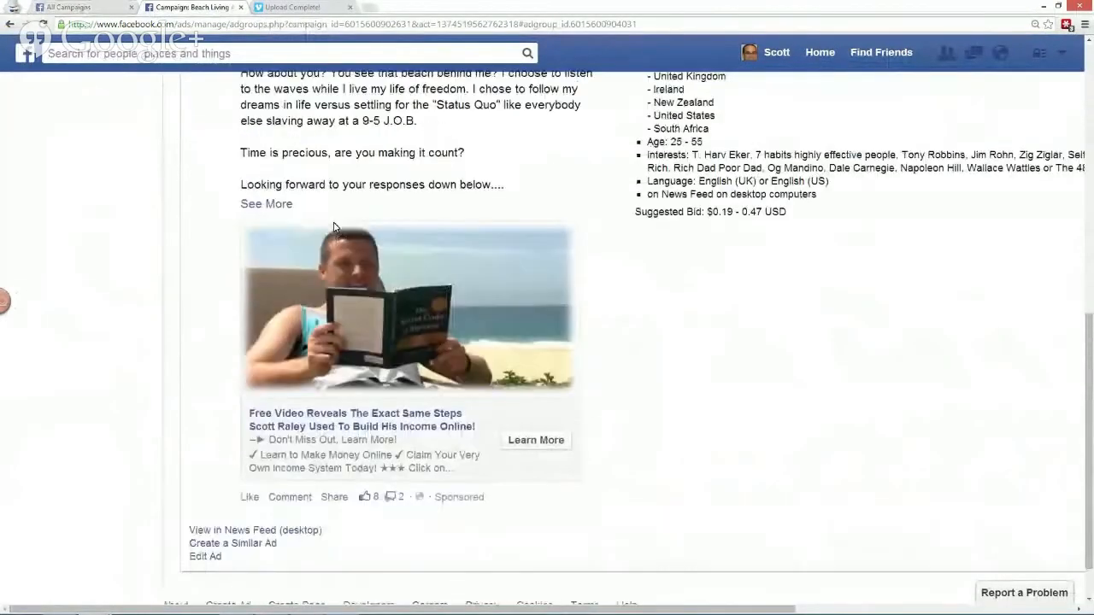
scroll(333, 226, up, 2)
scroll(334, 226, down, 1)
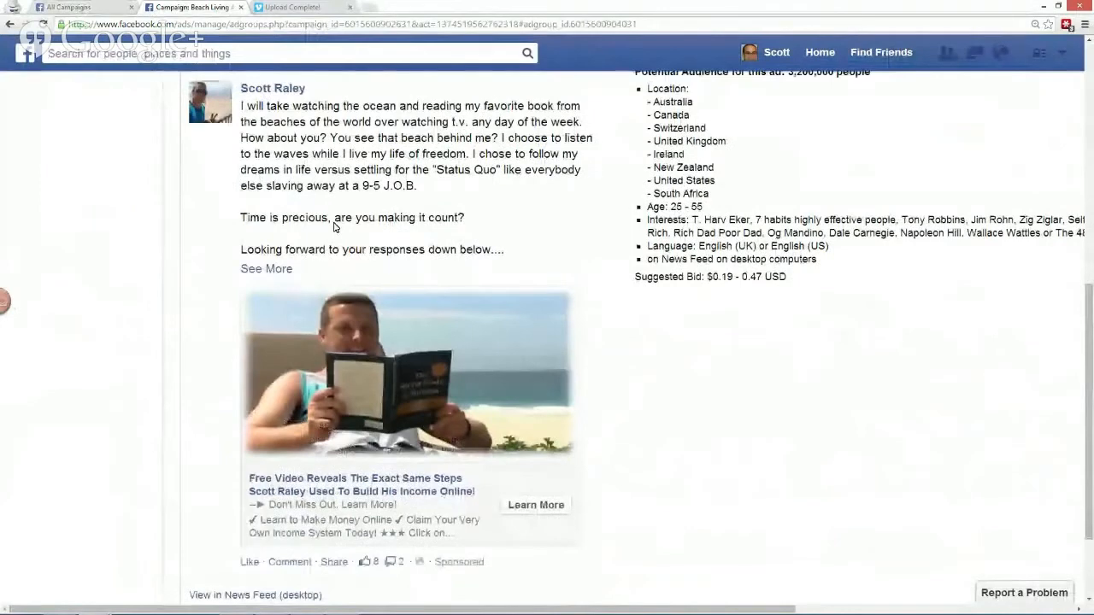
scroll(333, 226, up, 1)
scroll(333, 229, down, 2)
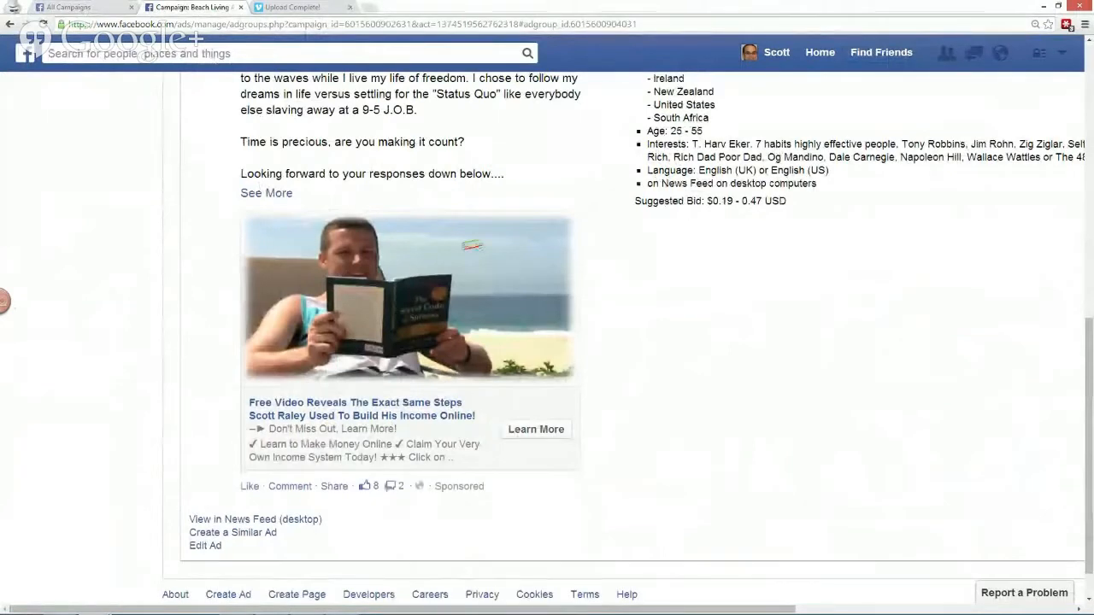
- Draw a freehand arrow towards the ad preview on screen, and clear the drawing
drag(694, 314, 540, 432)
mouse_move(542, 380)
mouse_down()
mouse_move(541, 431)
mouse_move(588, 409)
mouse_move(645, 433)
mouse_move(658, 400)
mouse_move(625, 415)
mouse_up()
key(Escape)
- View the ad in the desktop News Feed and examine its text, image and headline
click(243, 520)
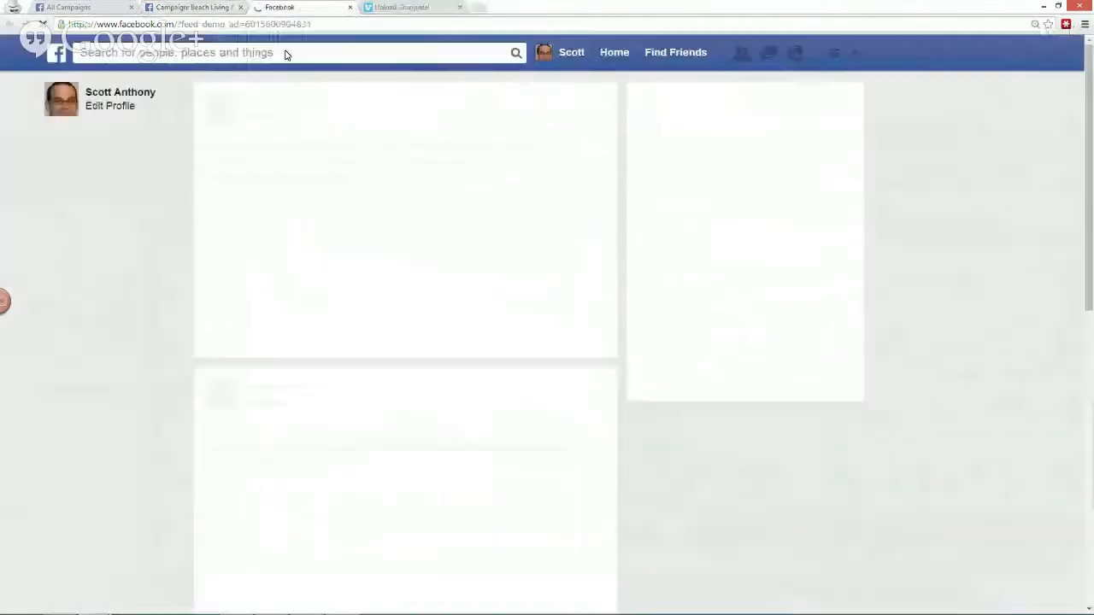
scroll(354, 174, down, 2)
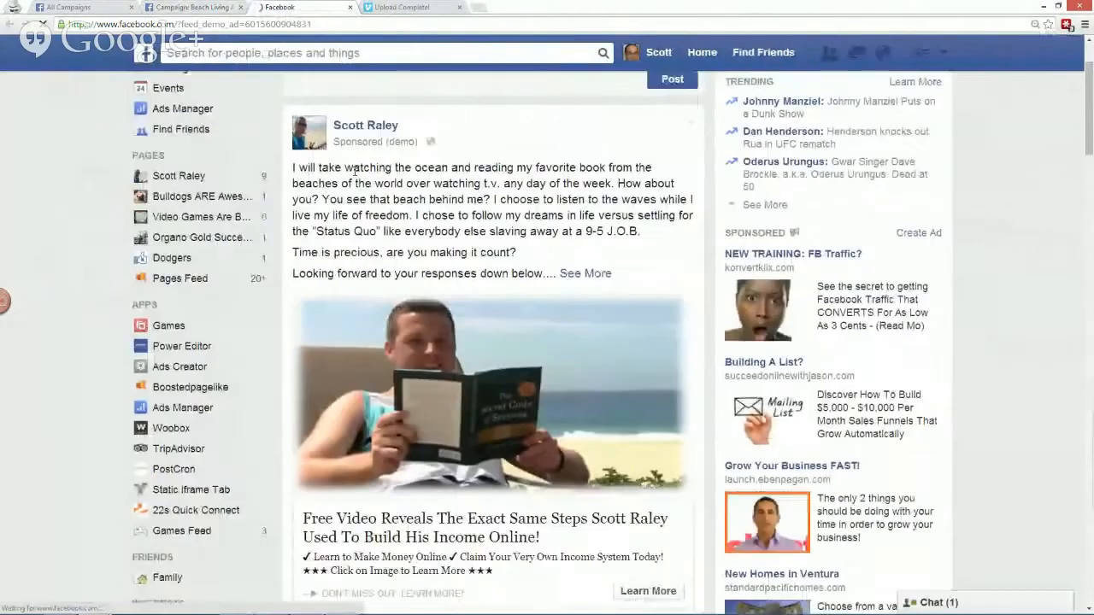
scroll(354, 175, up, 1)
scroll(324, 206, down, 1)
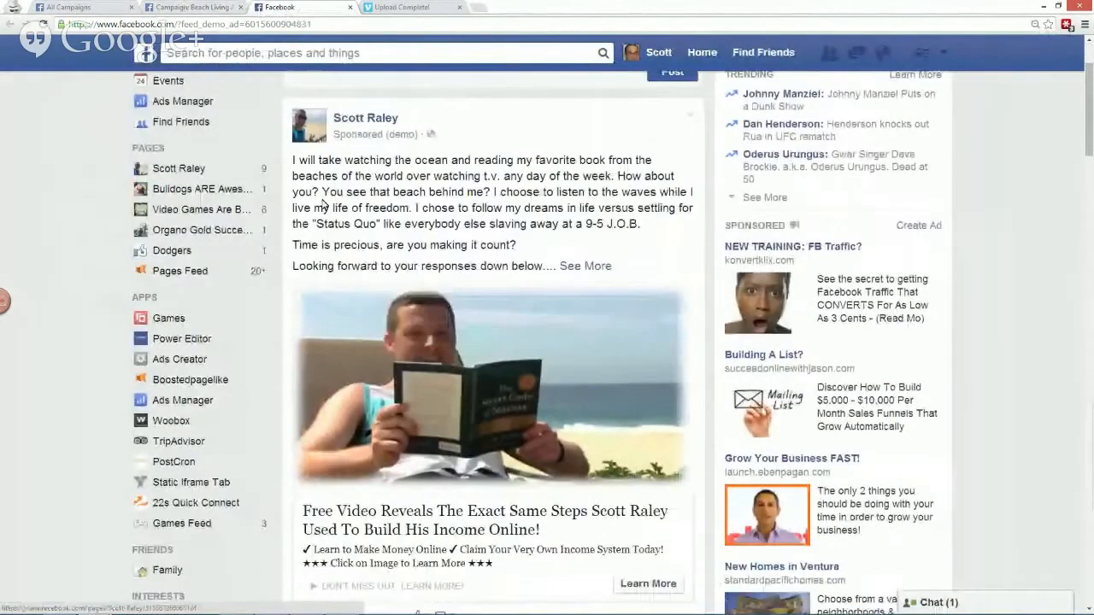
scroll(324, 206, up, 1)
scroll(432, 258, down, 1)
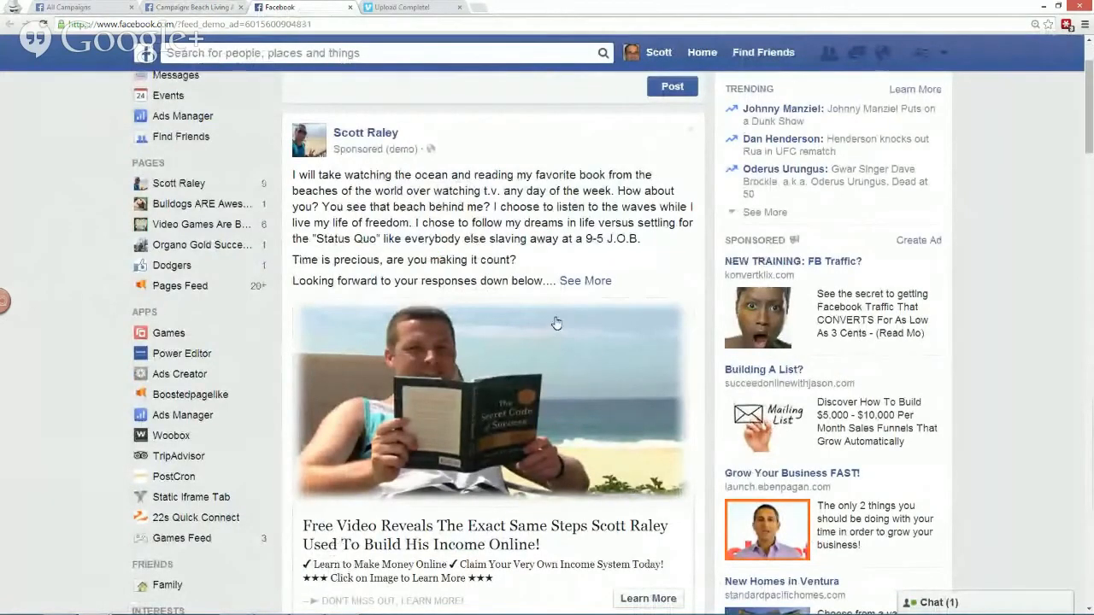
scroll(554, 325, down, 1)
scroll(524, 329, up, 2)
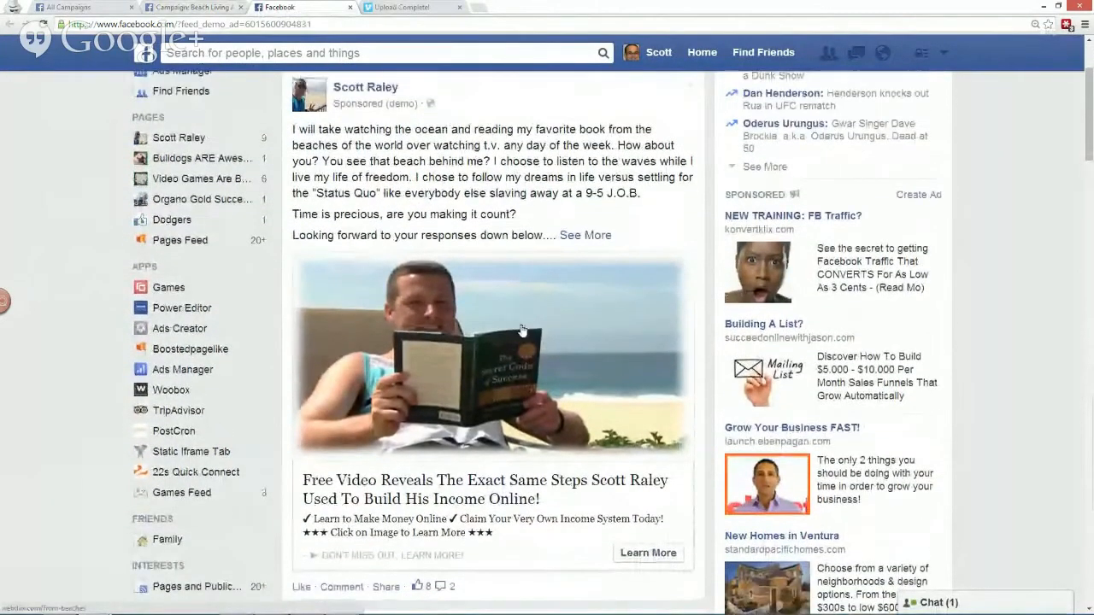
- Outline the sponsored post's image in red with a check mark, and clear the drawing
mouse_move(385, 288)
mouse_down()
mouse_move(313, 280)
mouse_move(296, 480)
mouse_move(634, 469)
mouse_move(697, 301)
mouse_move(585, 281)
mouse_move(351, 278)
mouse_up()
mouse_move(571, 313)
mouse_down()
mouse_move(581, 325)
mouse_move(703, 229)
mouse_up()
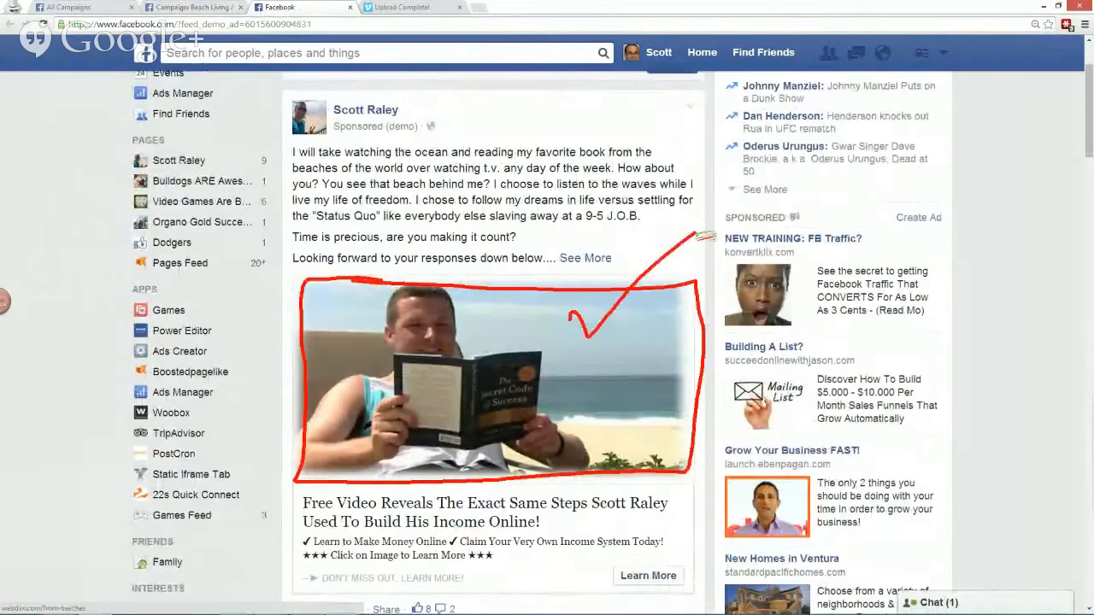
key(Escape)
- View the landing page behind the ad image, close it, and read the sponsored post's expanded text and headline
click(655, 325)
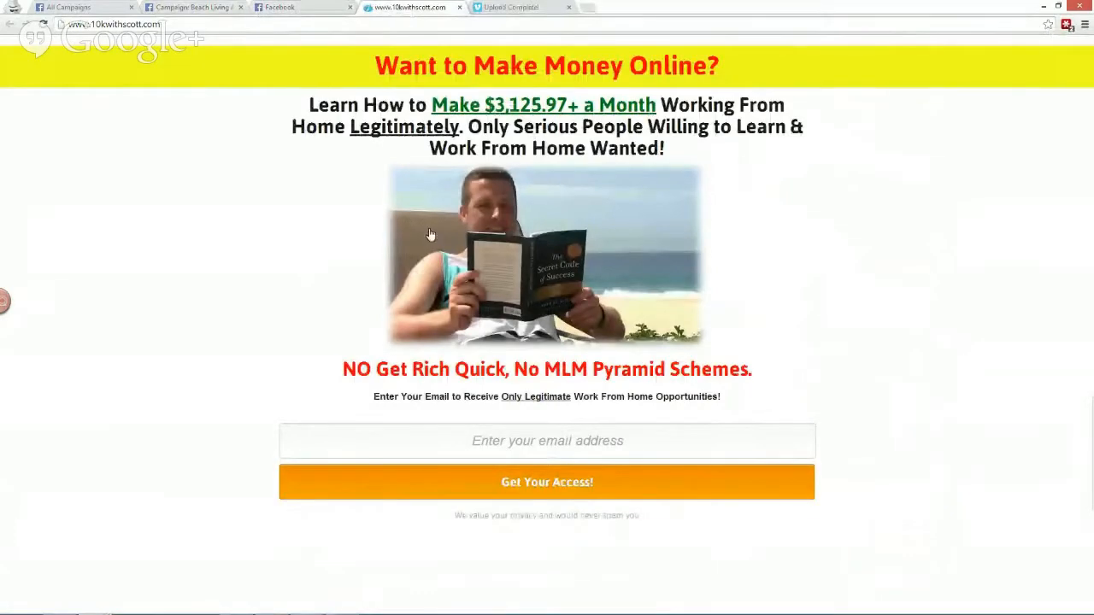
key(ctrl+w)
click(587, 259)
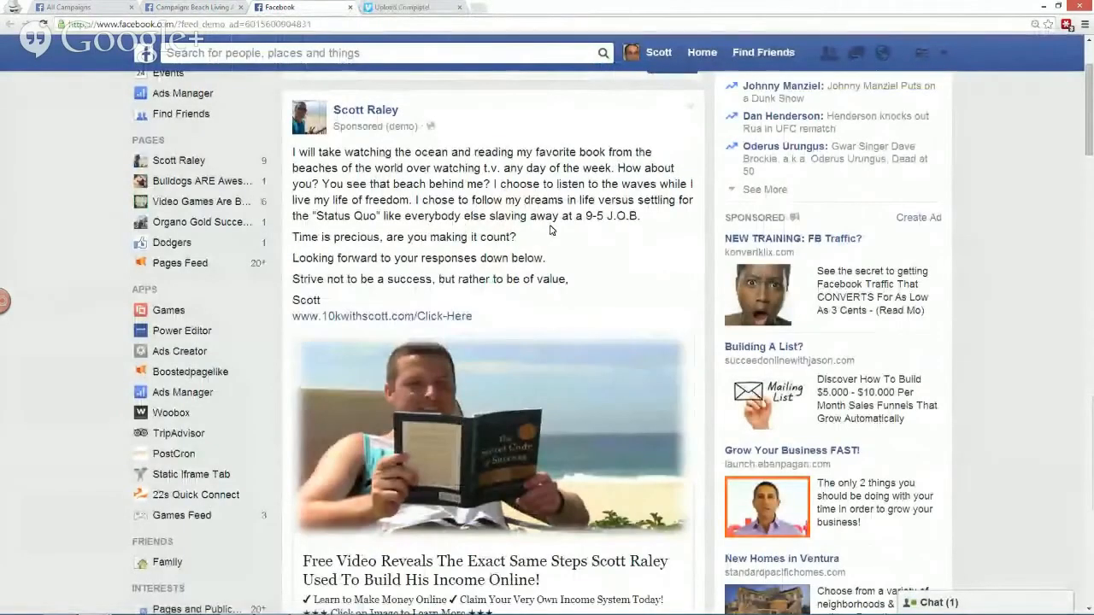
scroll(556, 240, down, 1)
scroll(552, 230, up, 1)
scroll(550, 223, down, 1)
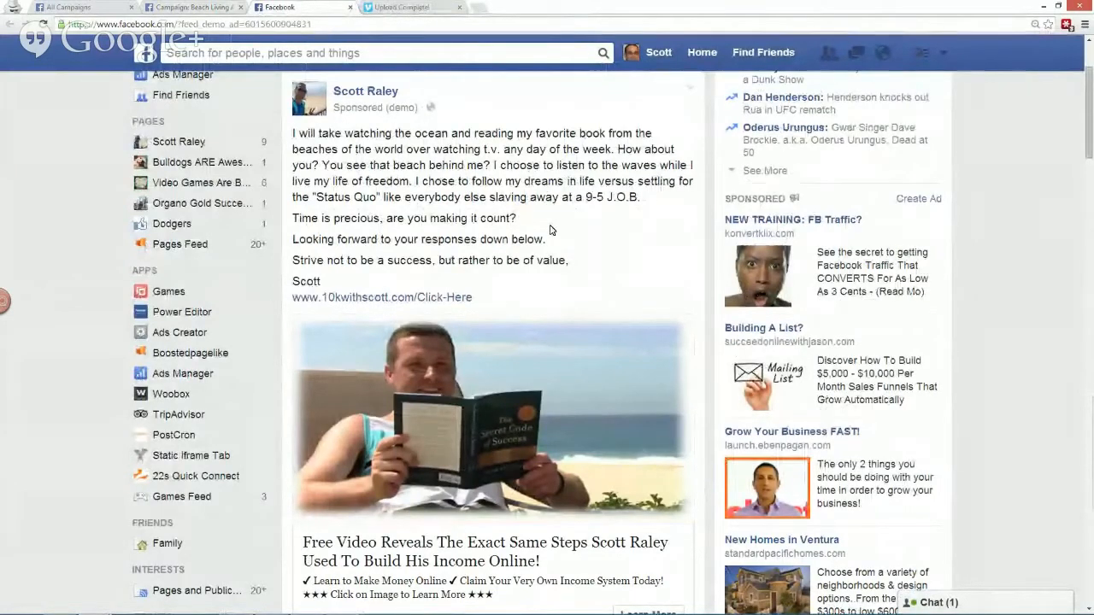
scroll(550, 230, down, 1)
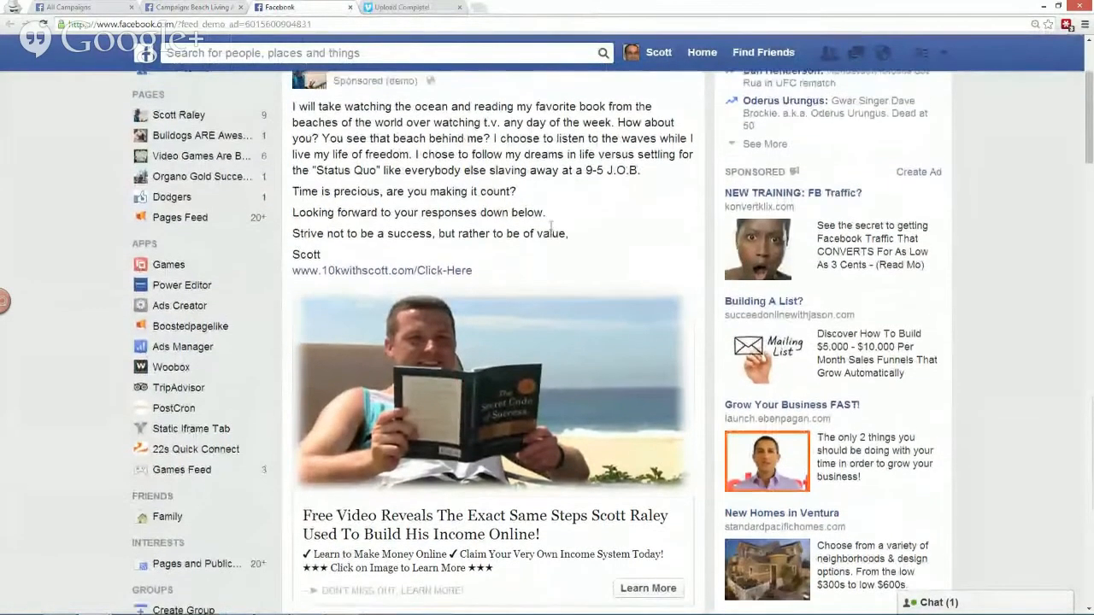
scroll(551, 230, down, 1)
scroll(551, 229, down, 2)
scroll(551, 231, up, 1)
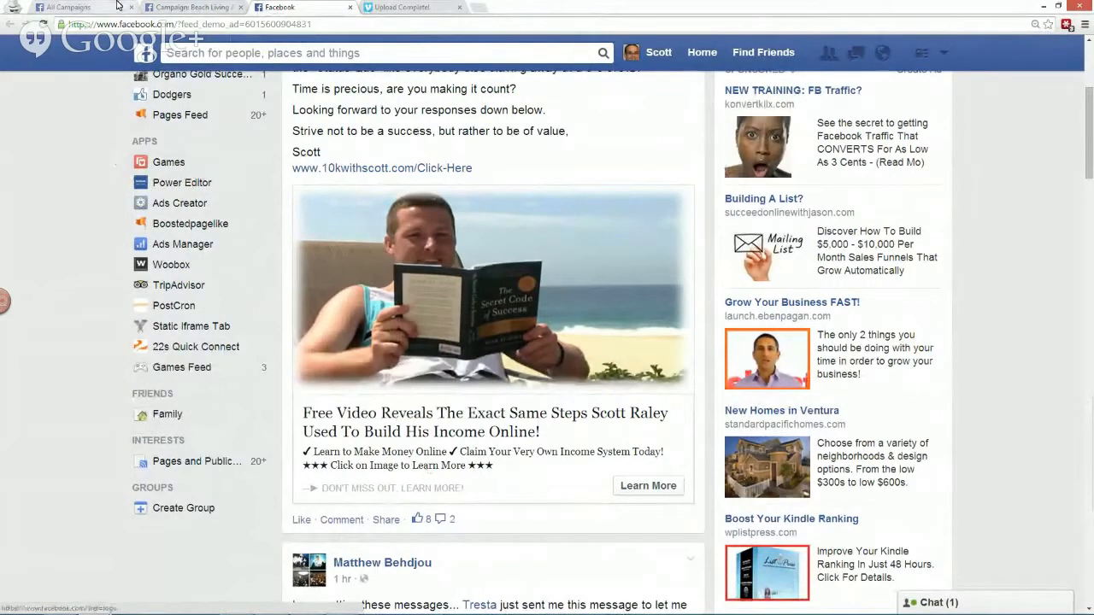
- Load fb.com in the All Campaigns tab, mark Ads Manager with a red arrow, and open it from the home page
click(81, 7)
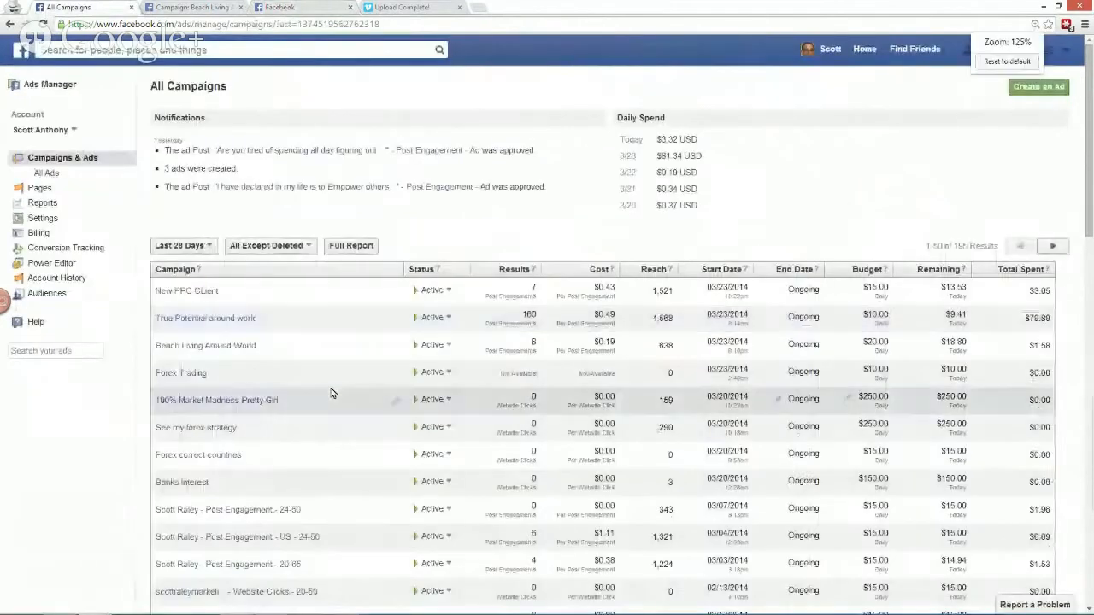
key(ctrl+minus)
click(99, 26)
text(fb.com)
key(Return)
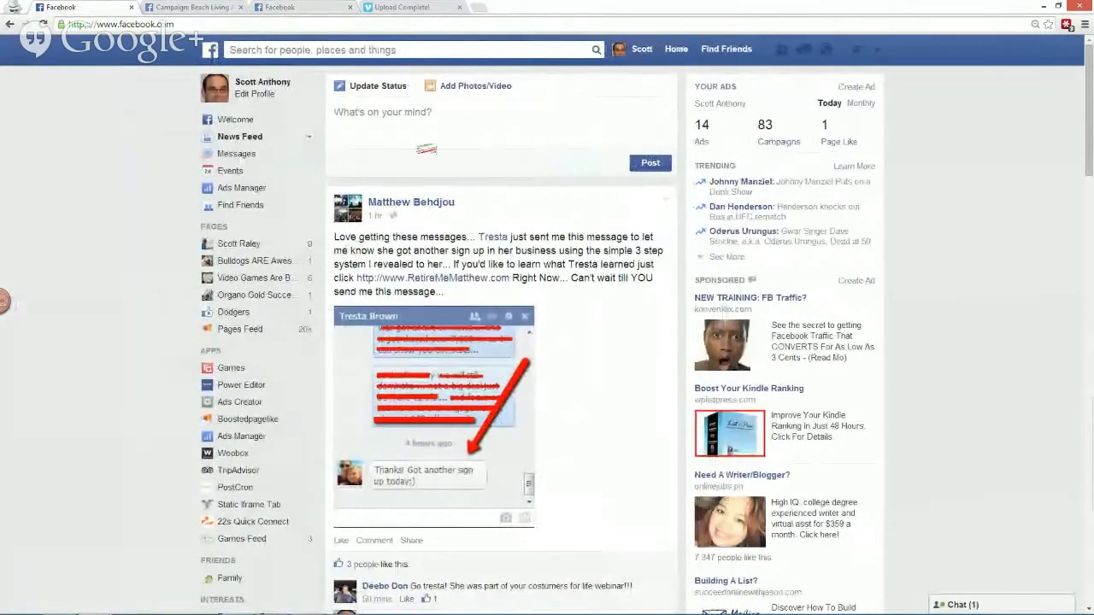
drag(407, 130, 264, 187)
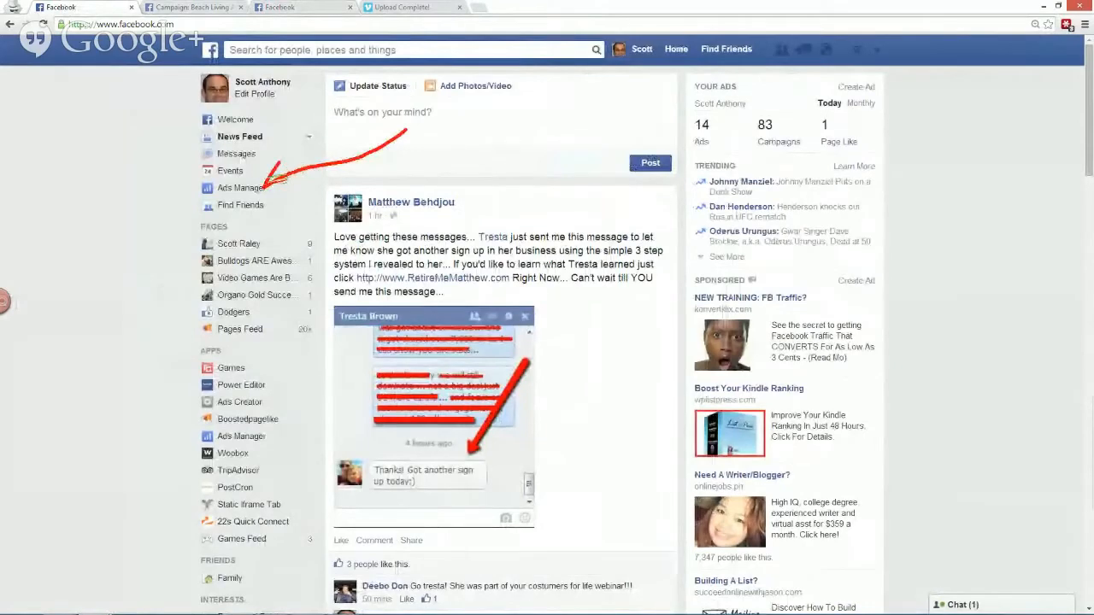
click(242, 188)
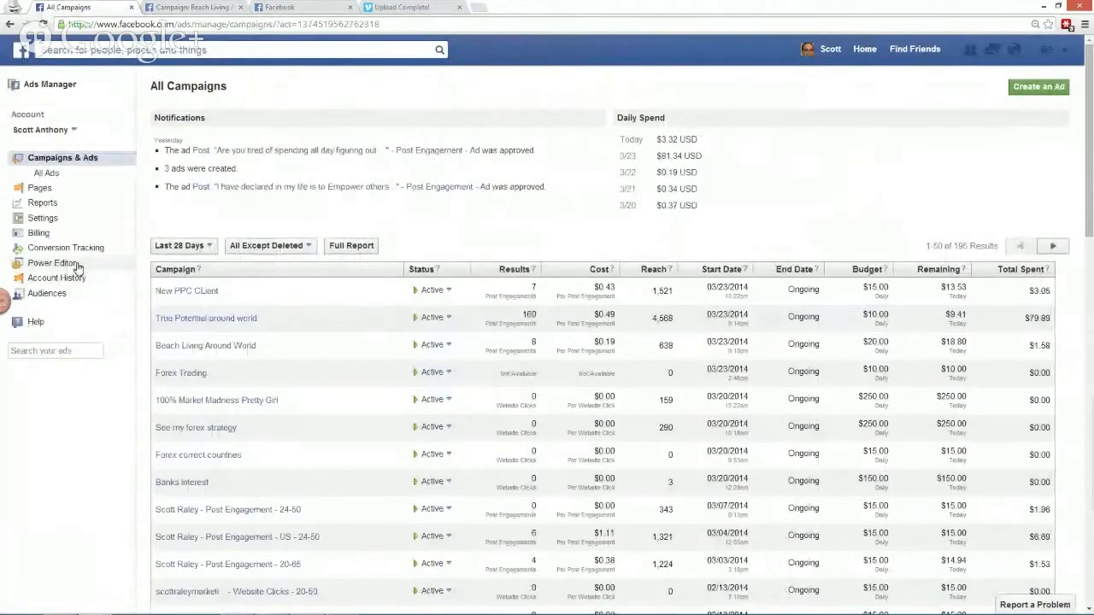
- Point a red arrow at Power Editor and underline it on screen, and clear the drawing
drag(195, 202, 84, 263)
mouse_move(104, 222)
mouse_down()
mouse_move(86, 260)
mouse_move(123, 264)
mouse_up()
drag(19, 274, 96, 272)
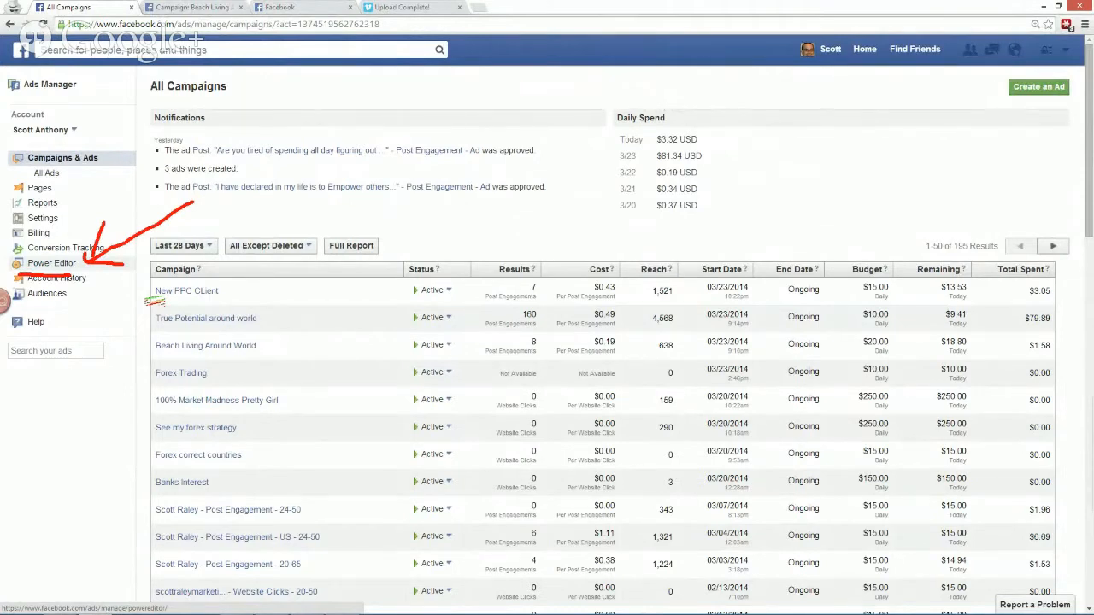
key(Escape)
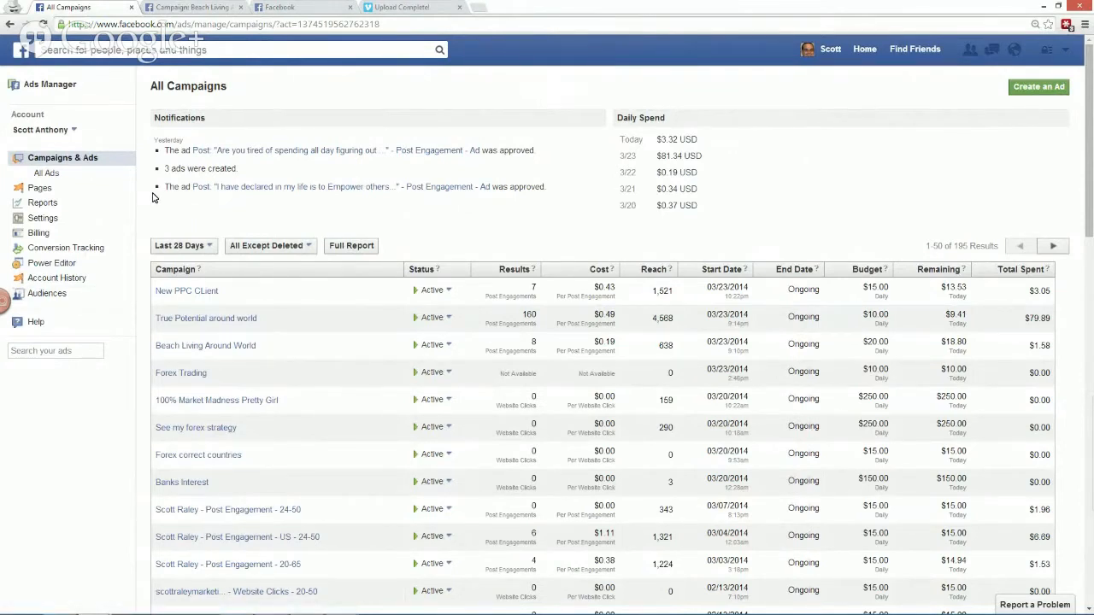
click(346, 7)
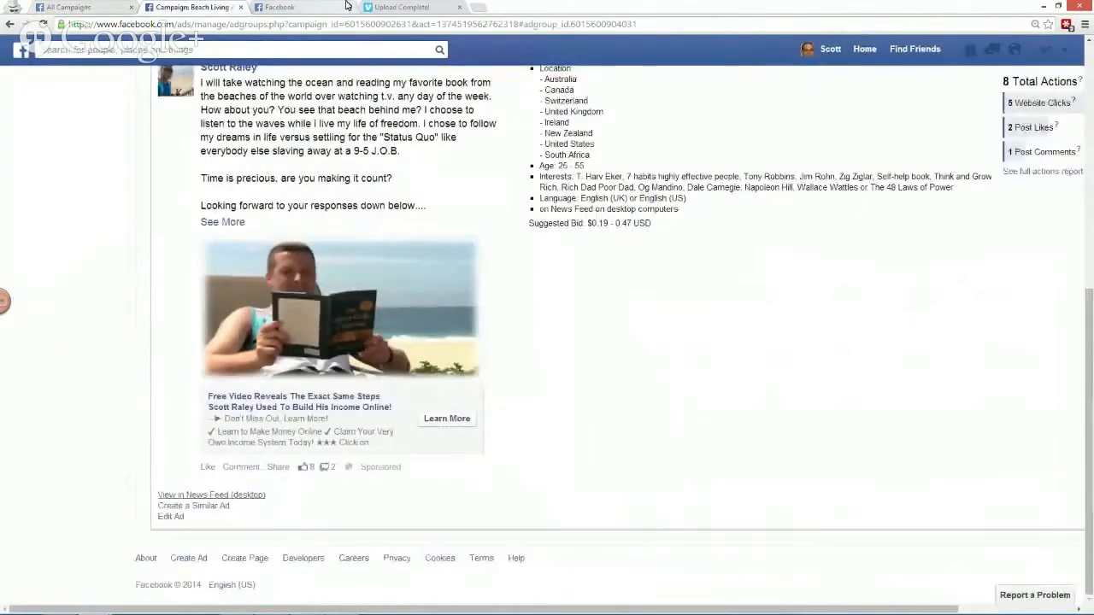
click(79, 6)
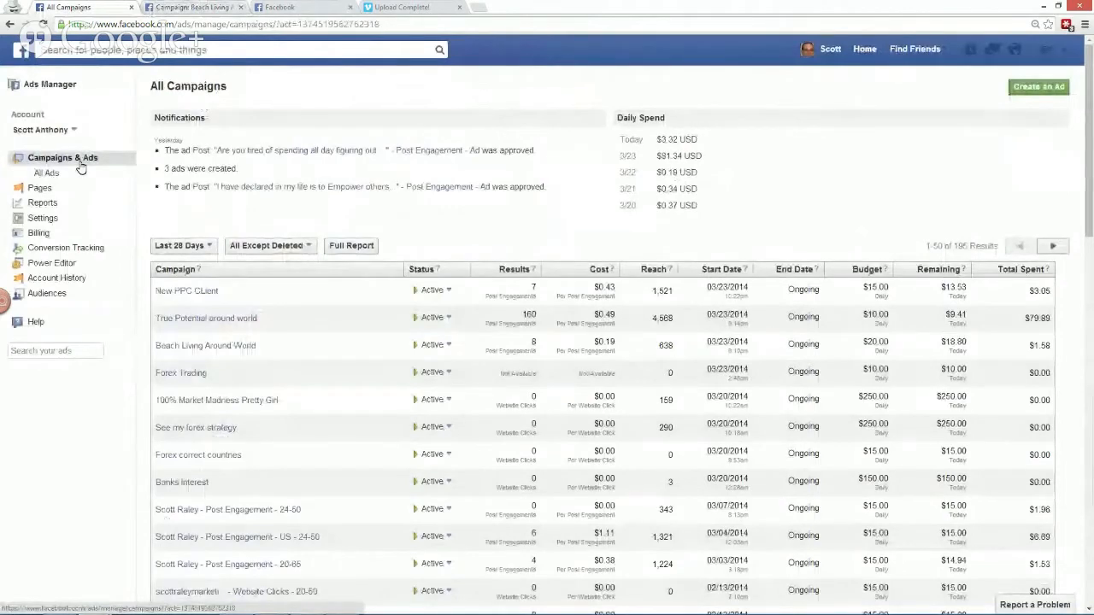
- Switch to the Google+ Hangouts browser window's Facebook page and open the CPA FB Academy Mastermind group by searching for "cpa"
key(alt+Tab)
key(alt+Tab)
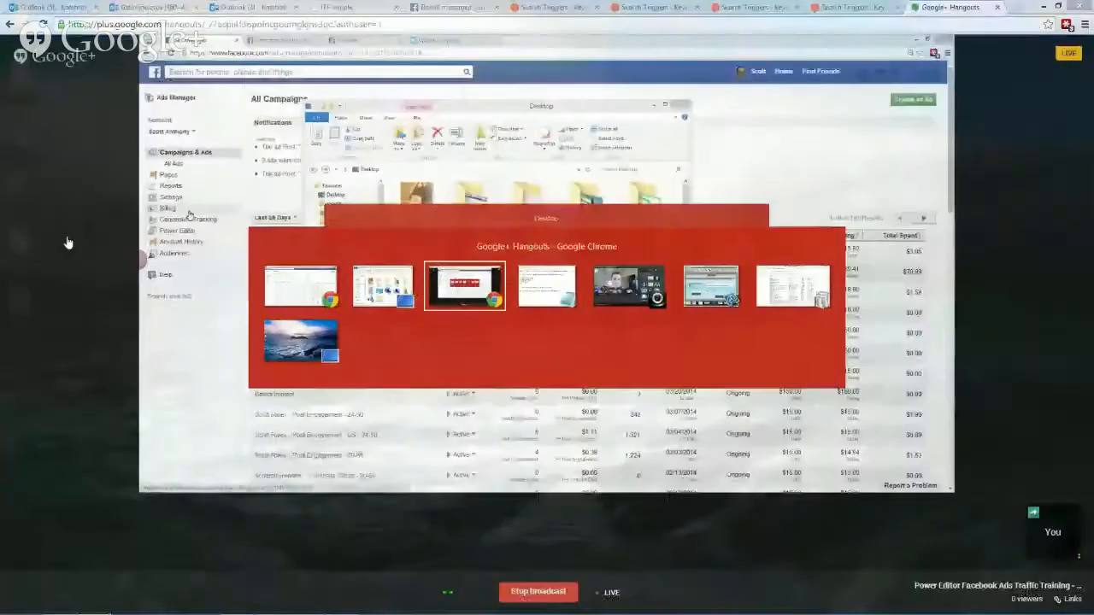
click(458, 7)
click(412, 49)
text(vps)
key(BackSpace)
key(BackSpace)
key(BackSpace)
text(v)
key(BackSpace)
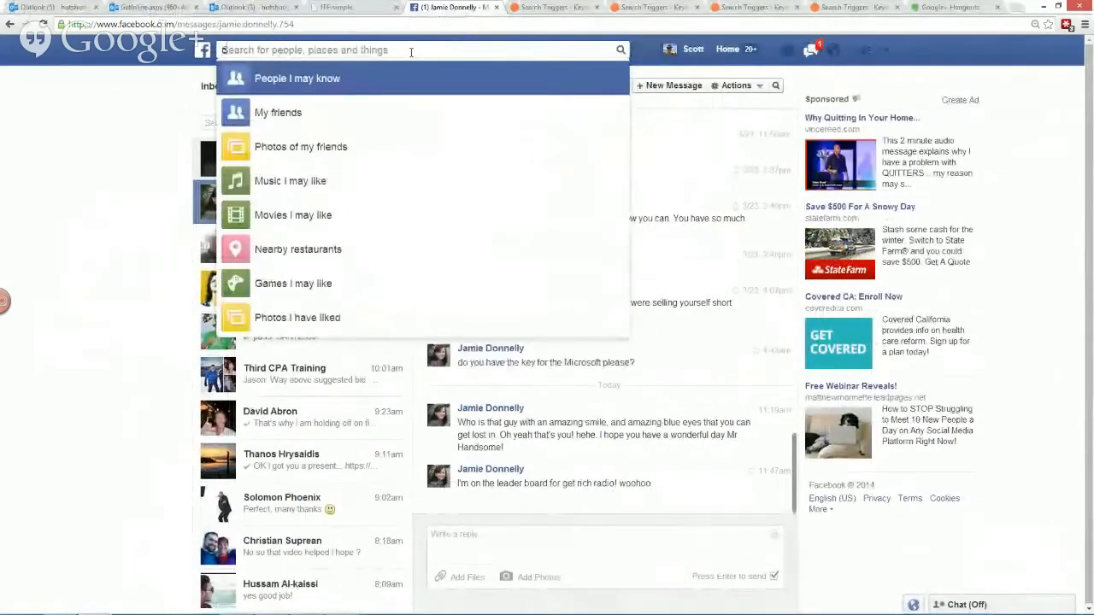
text(cpa)
key(Return)
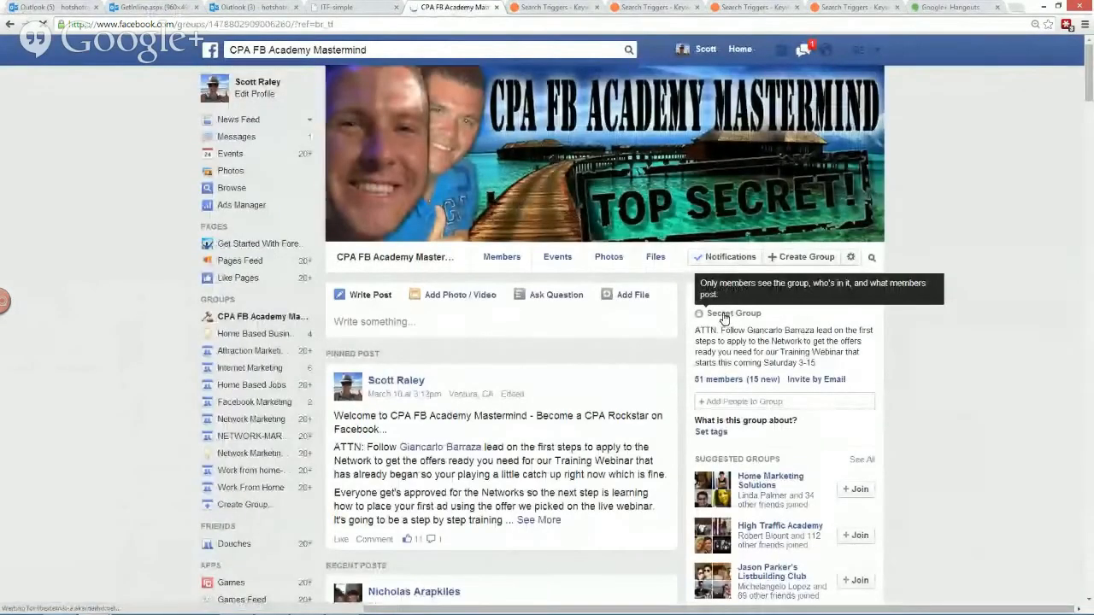
- Examine the CPA FB Academy Mastermind group's banner, About section and pinned post at a larger page size
key(ctrl+plus)
key(ctrl+plus)
key(ctrl+plus)
key(ctrl+plus)
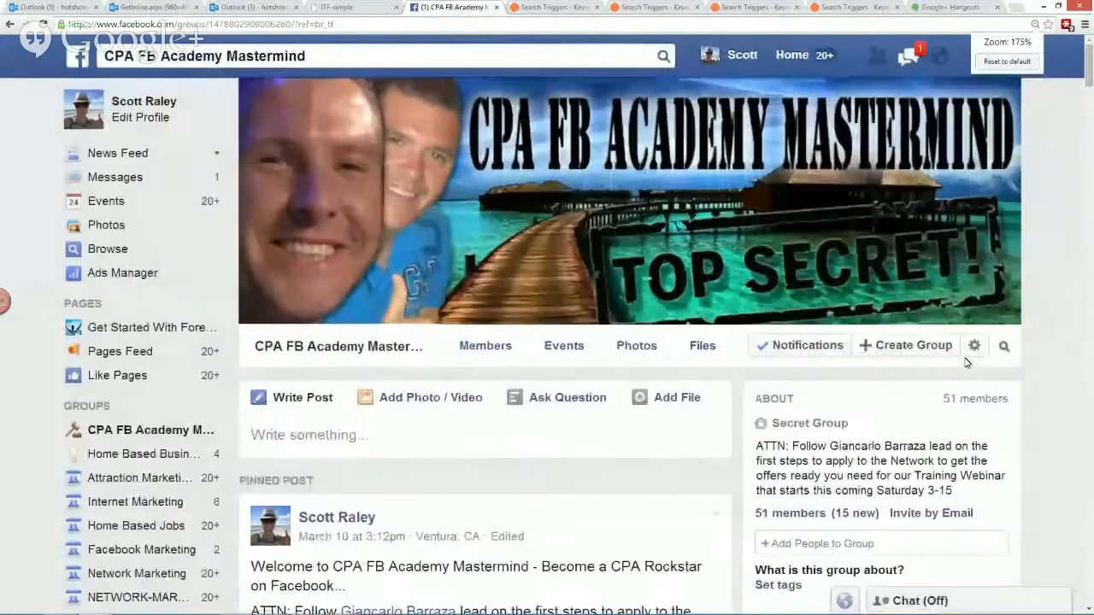
key(ctrl+minus)
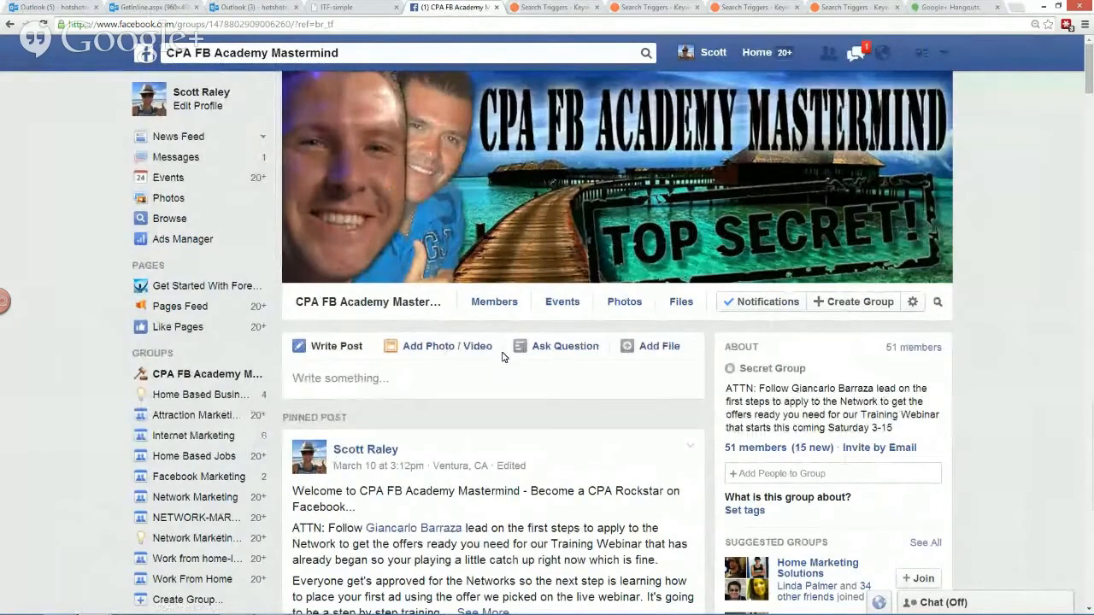
scroll(522, 442, down, 2)
scroll(522, 442, up, 2)
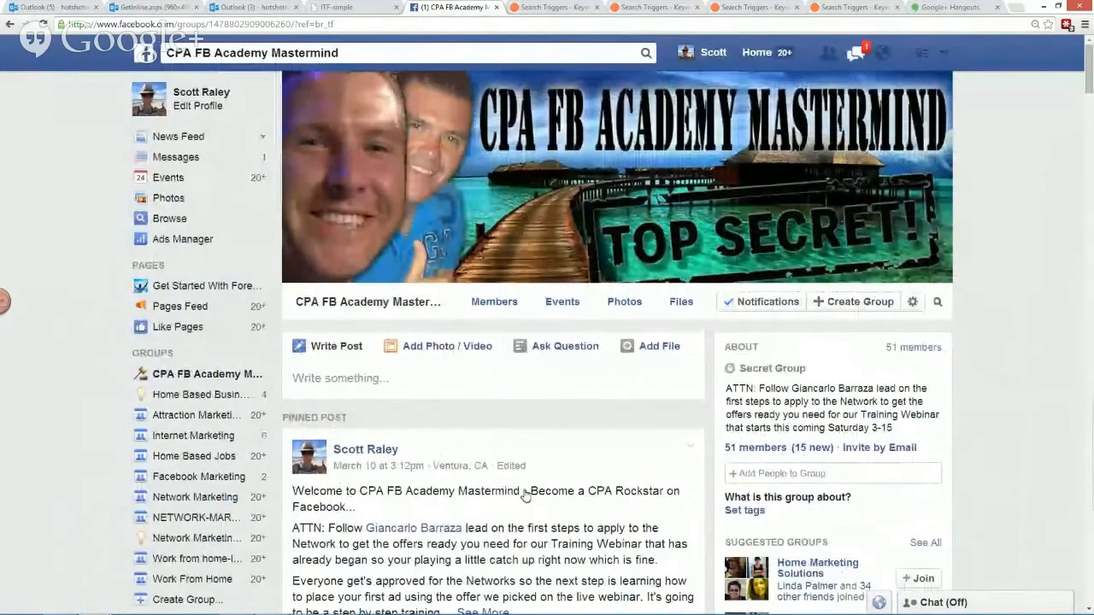
key(ctrl+minus)
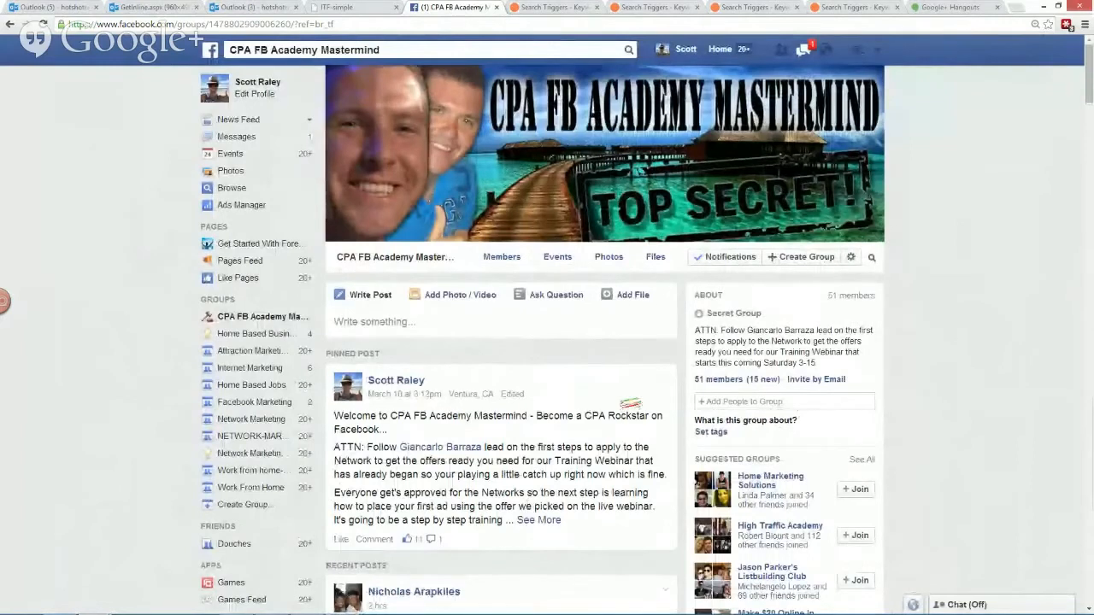
- Handwrite "$15.00 Lead" and "CPA" over the group page, underline the member count, and clear the drawing
mouse_move(468, 334)
mouse_down()
mouse_move(436, 342)
mouse_move(422, 360)
mouse_move(438, 376)
mouse_move(487, 366)
mouse_up()
drag(523, 330, 508, 361)
click(534, 354)
mouse_move(571, 321)
mouse_down()
mouse_move(600, 320)
mouse_move(615, 363)
mouse_move(675, 360)
mouse_move(692, 342)
mouse_move(699, 360)
mouse_move(651, 354)
mouse_up()
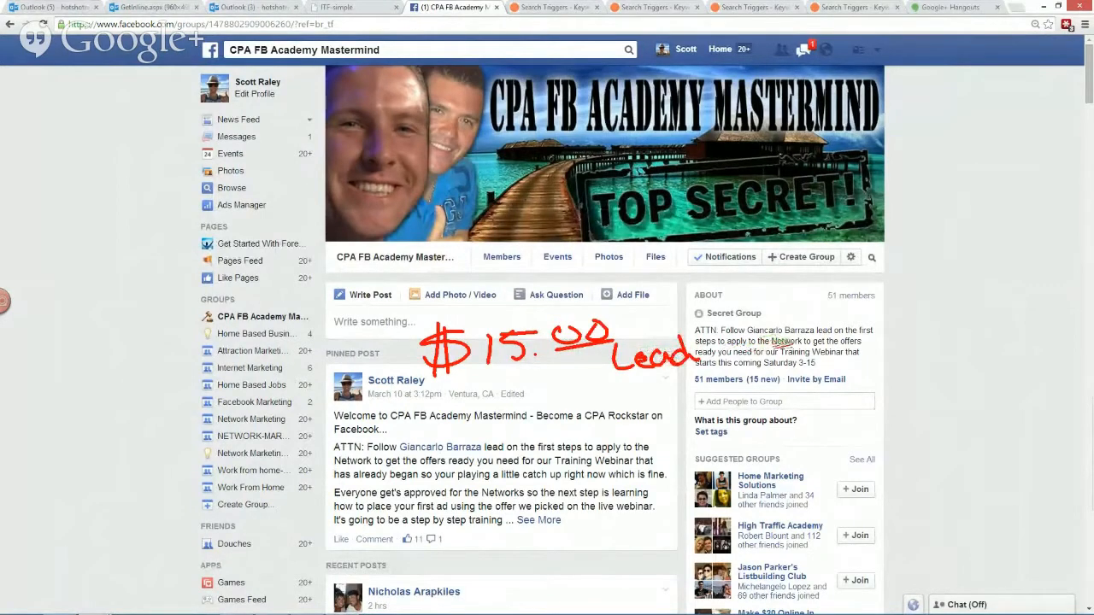
drag(689, 386, 780, 385)
mouse_move(590, 388)
mouse_down()
mouse_move(594, 416)
mouse_move(608, 401)
mouse_move(639, 410)
mouse_move(631, 393)
mouse_move(643, 394)
mouse_up()
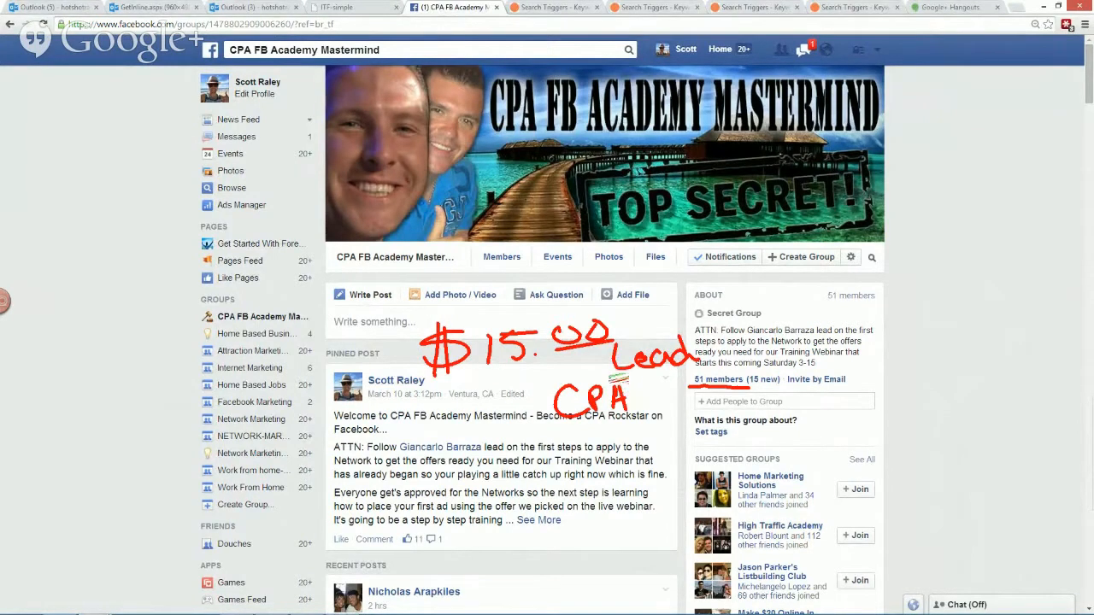
key(Escape)
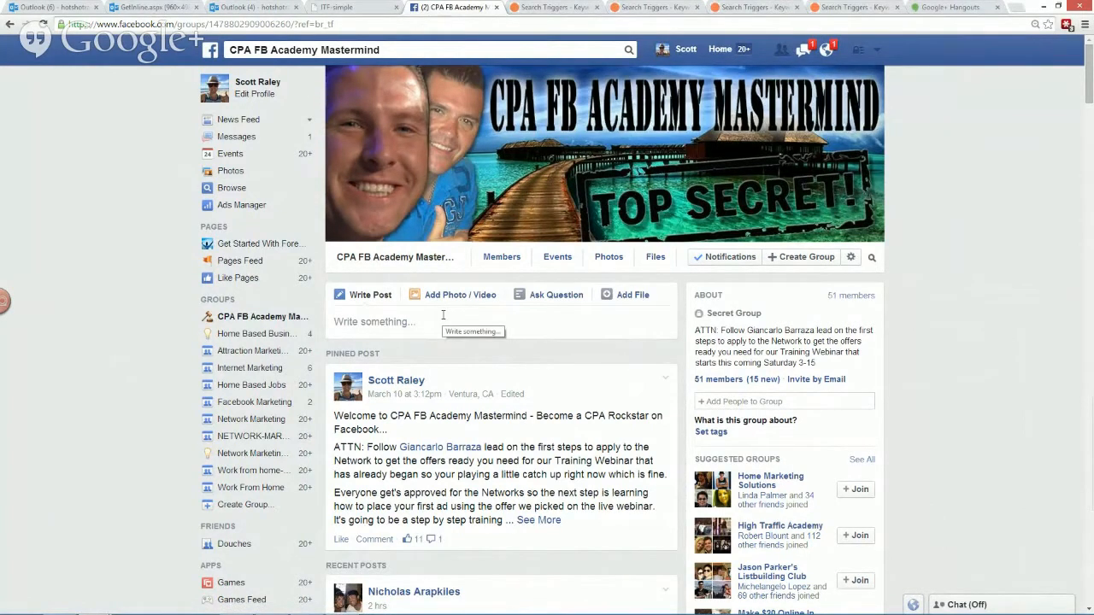
- Open the Internet Traffic Formula landing page from the "It's LIVE now! (click here) 100K Visitors and 40K Leads in ONE DAY?" email in the Outlook inbox
click(353, 7)
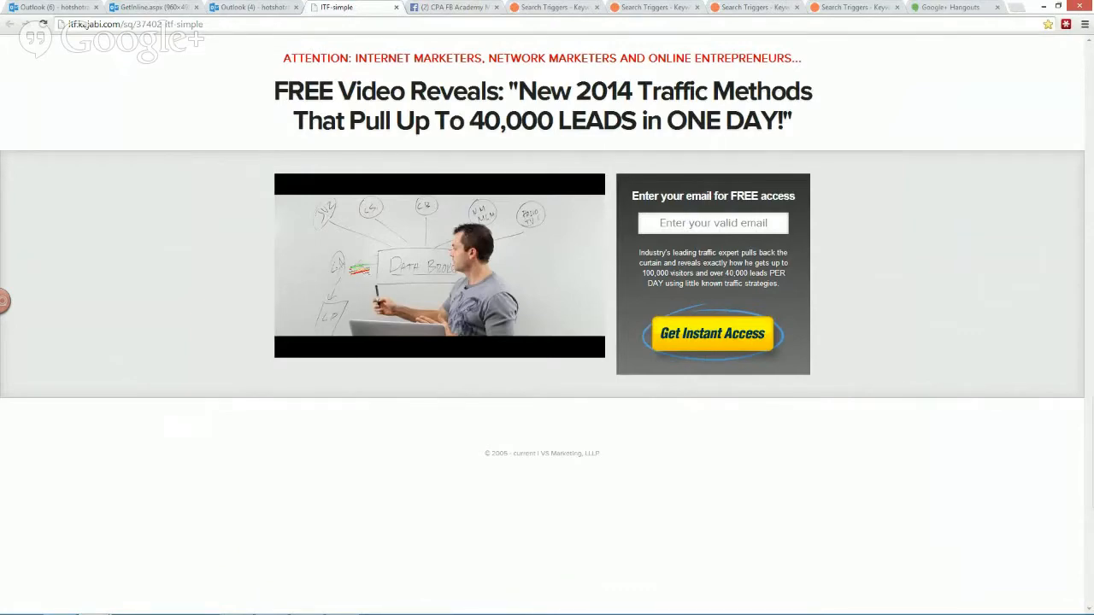
click(243, 8)
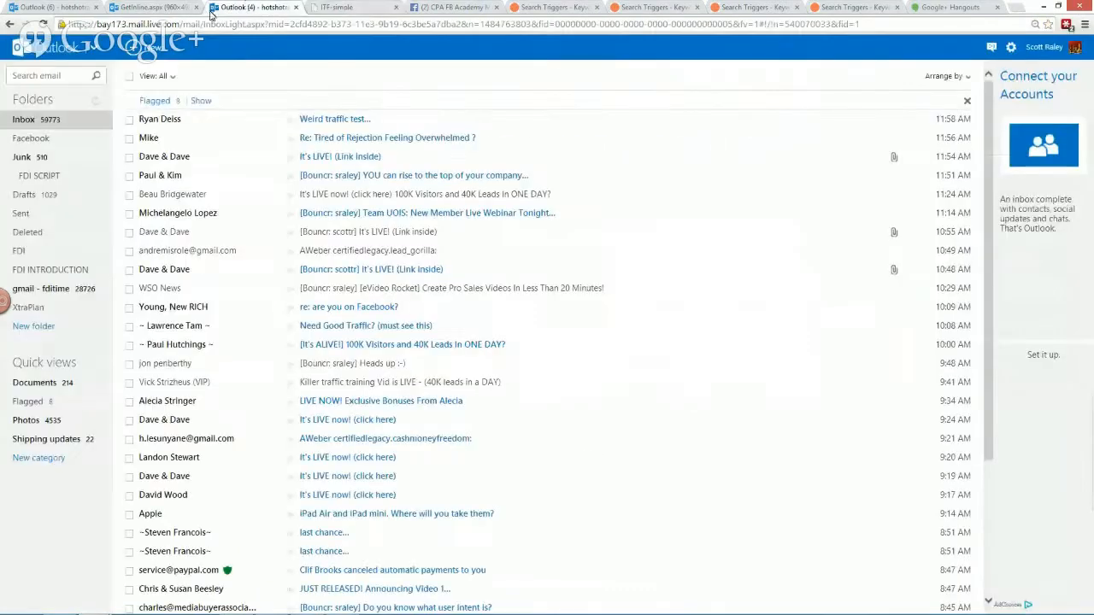
click(175, 198)
click(202, 251)
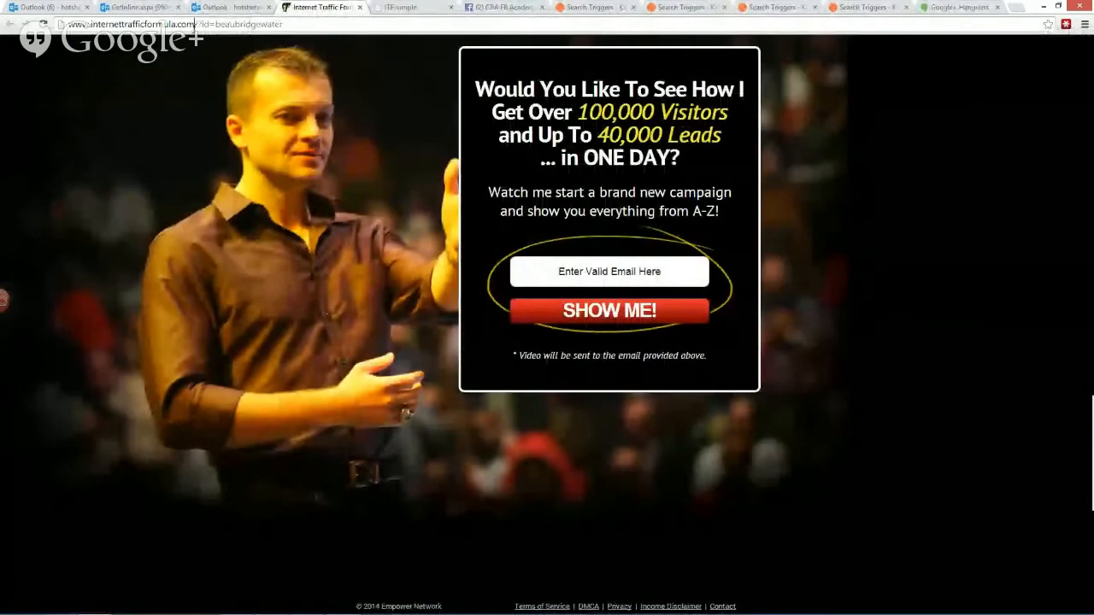
- Highlight the landing page's web address and its "100,000 Visitors and Up To 40,000 Leads" headline to point them out
drag(195, 24, 74, 25)
click(284, 148)
key(ctrl+plus)
key(ctrl+plus)
key(ctrl+0)
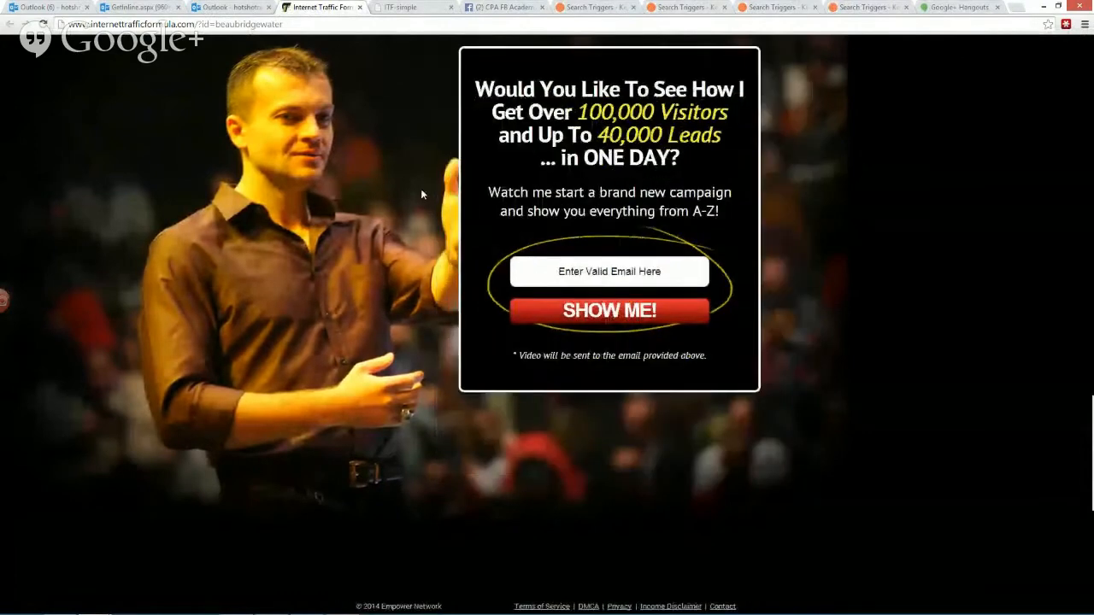
drag(715, 154, 456, 86)
click(510, 91)
click(699, 154)
- Compare the Beach Living Around World ad preview in the Ads Manager window with the Internet Traffic Formula page's headline
key(alt+Tab)
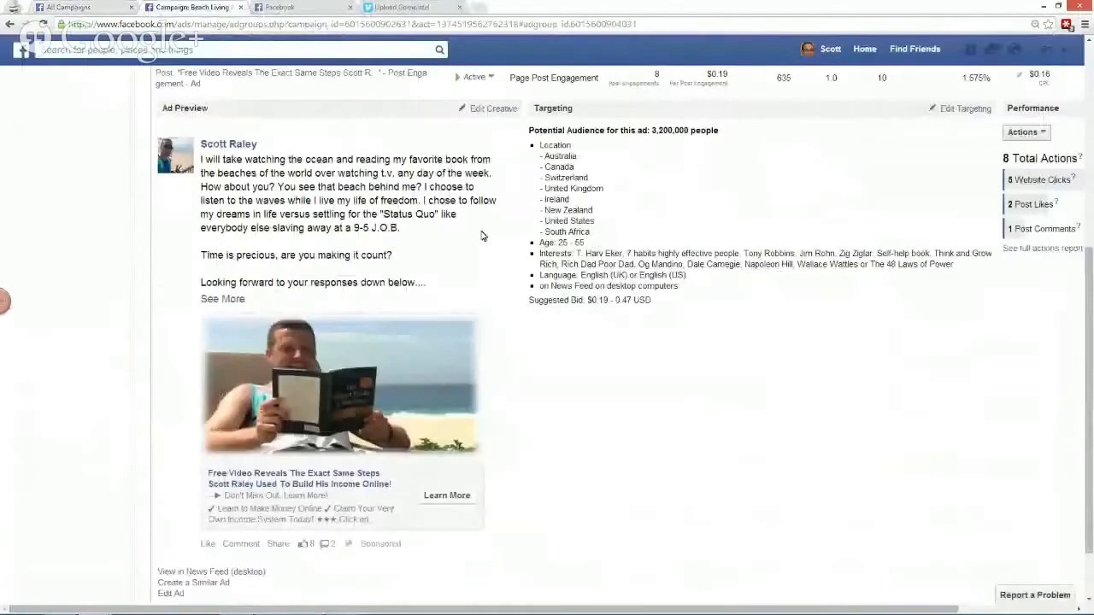
scroll(481, 236, down, 2)
scroll(481, 236, up, 2)
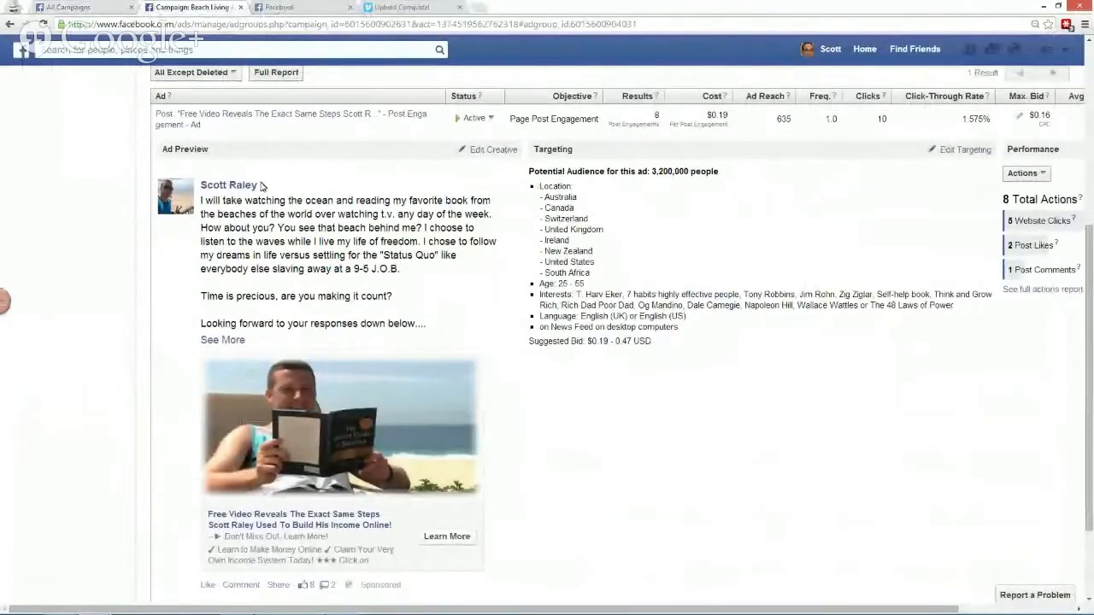
scroll(215, 194, down, 2)
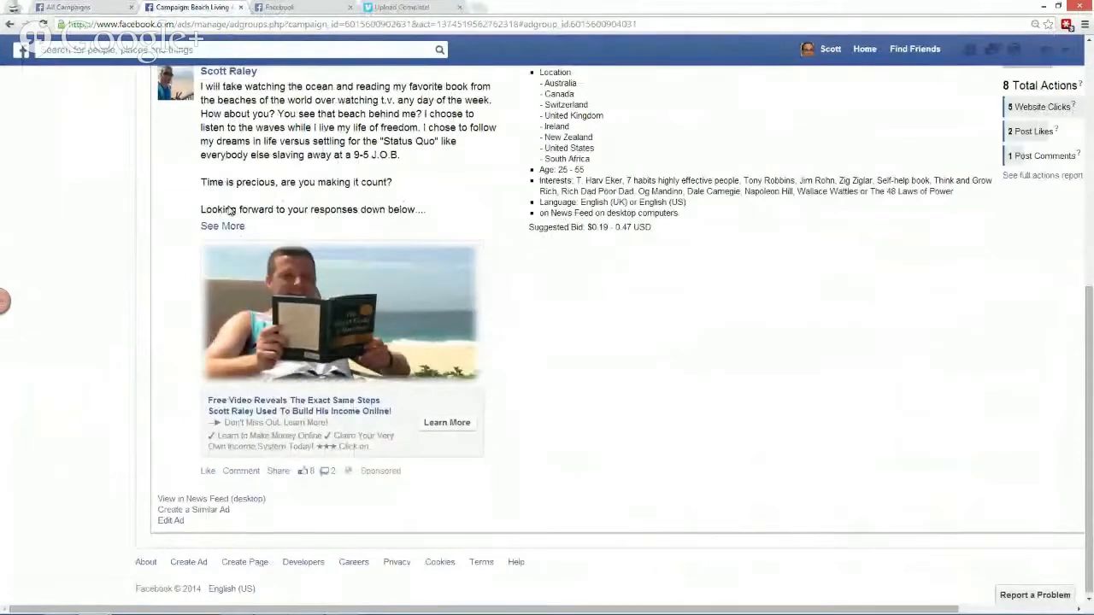
scroll(229, 229, up, 1)
key(alt+Tab)
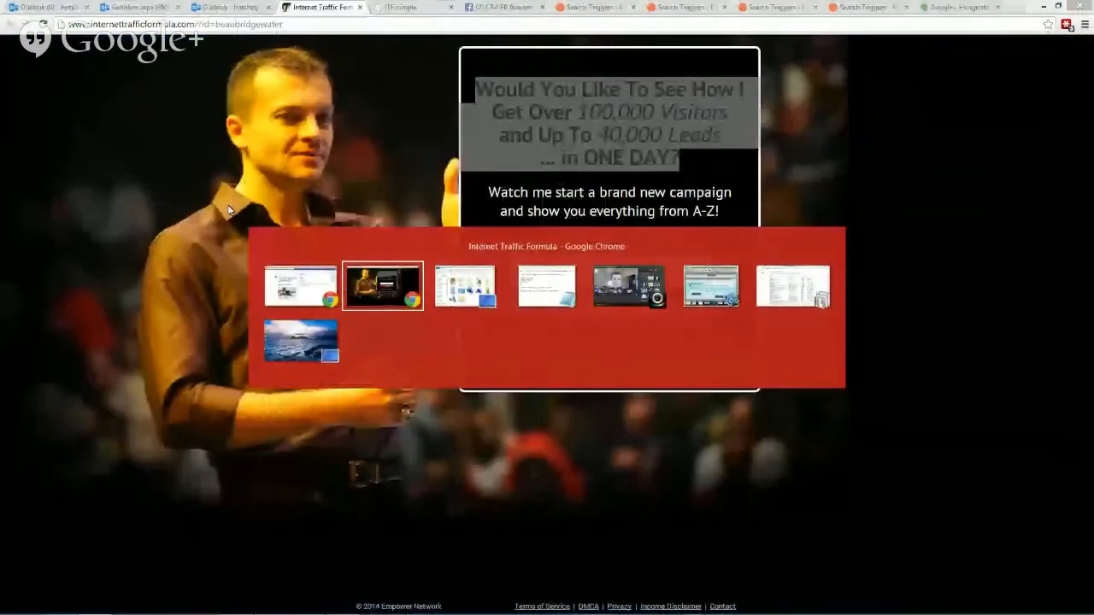
drag(689, 157, 465, 68)
click(557, 187)
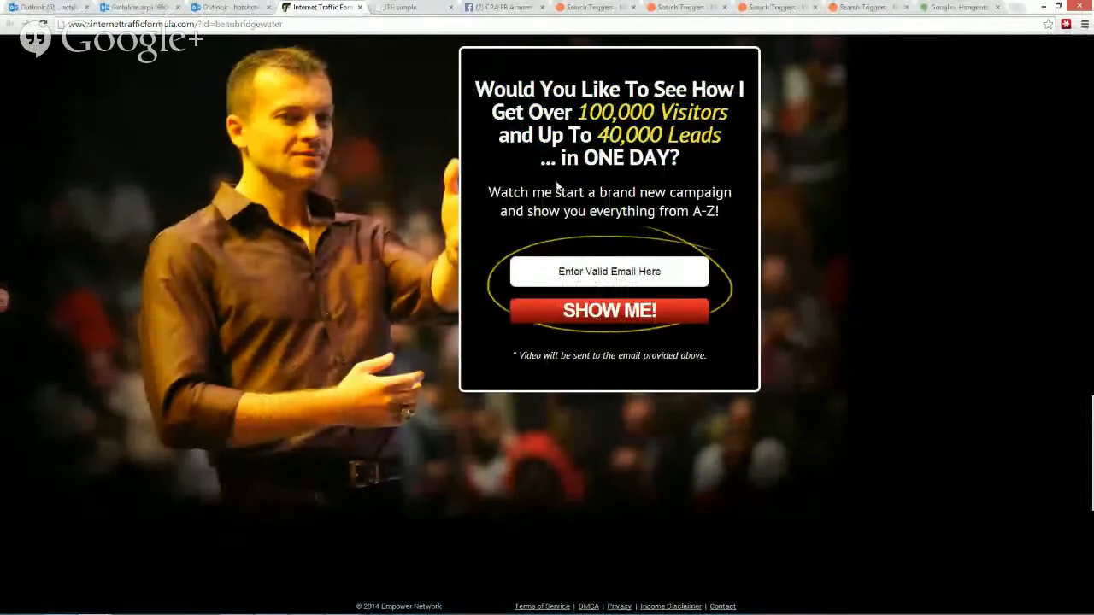
- Open beachmoneyfreedom.com in a new tab and look through its opt-in page at a larger page size
key(ctrl+t)
text(beachmoneyfreedom.com)
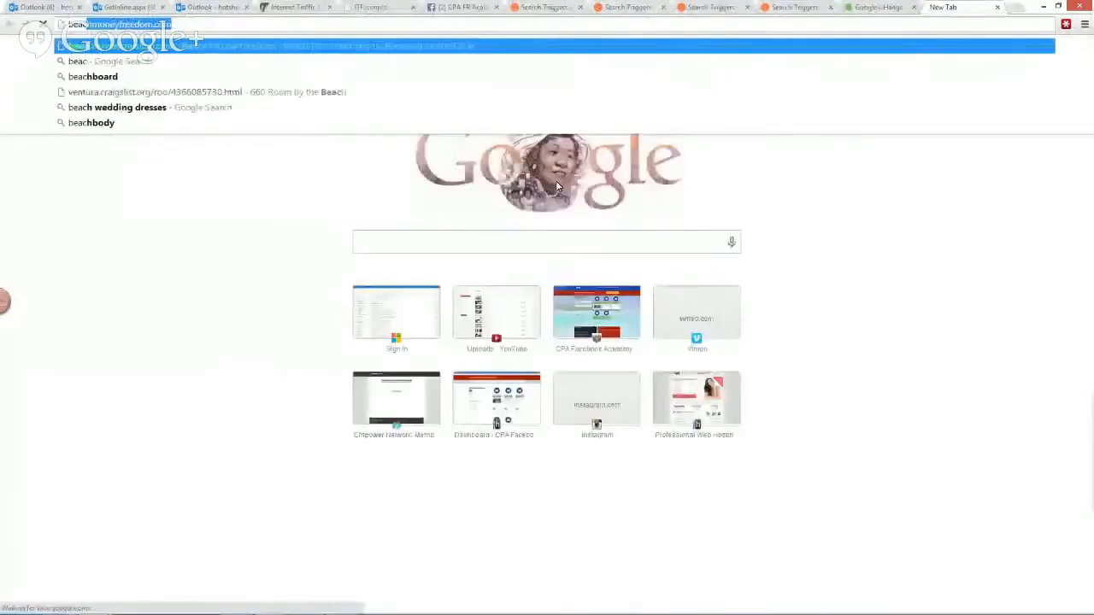
key(Return)
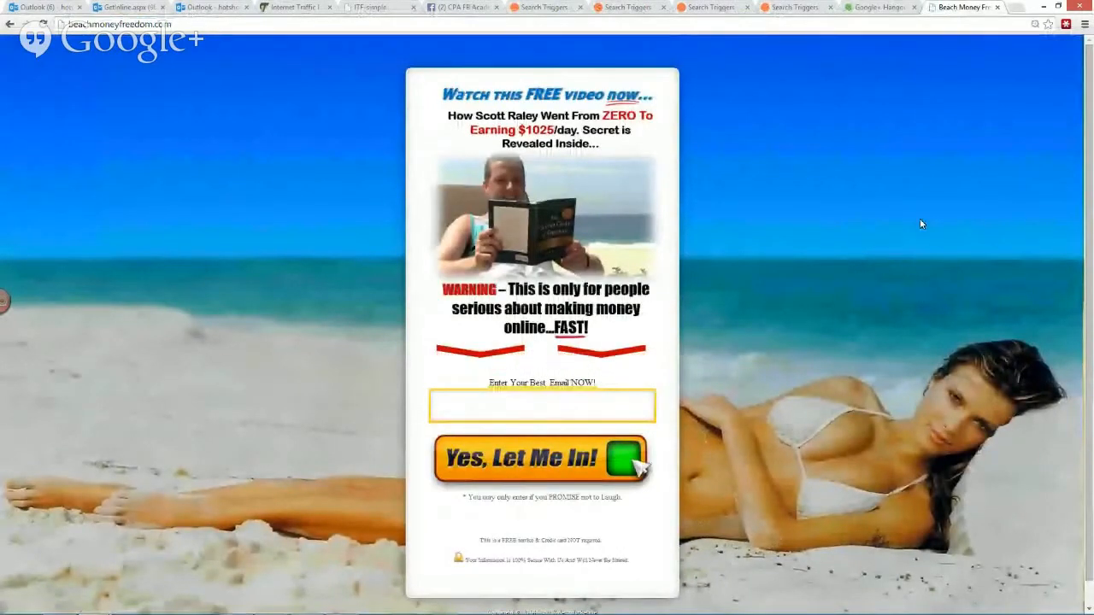
key(ctrl+plus)
scroll(920, 224, down, 1)
scroll(920, 224, up, 1)
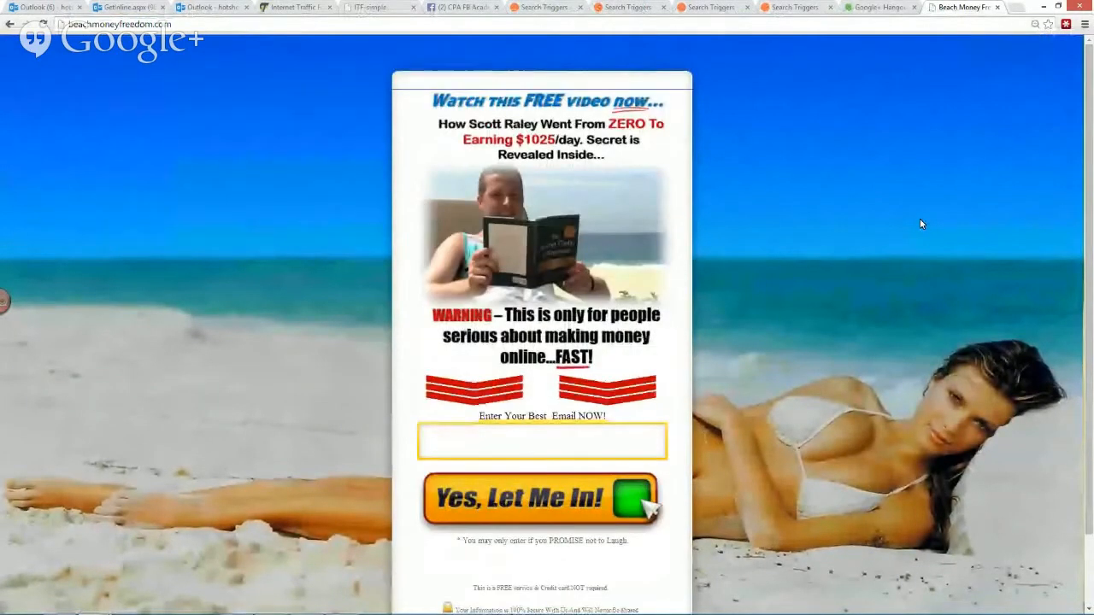
scroll(846, 265, down, 1)
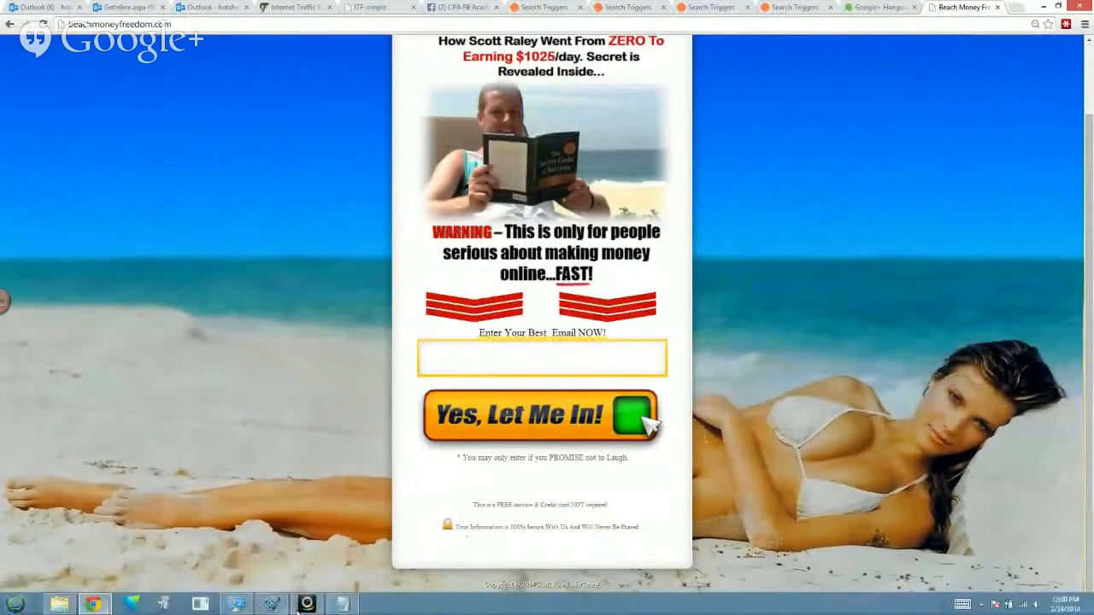
- Switch to the Notepad training outline, centre it over the browser, and highlight the FREE Training, PDF Document and Webinar items
click(344, 604)
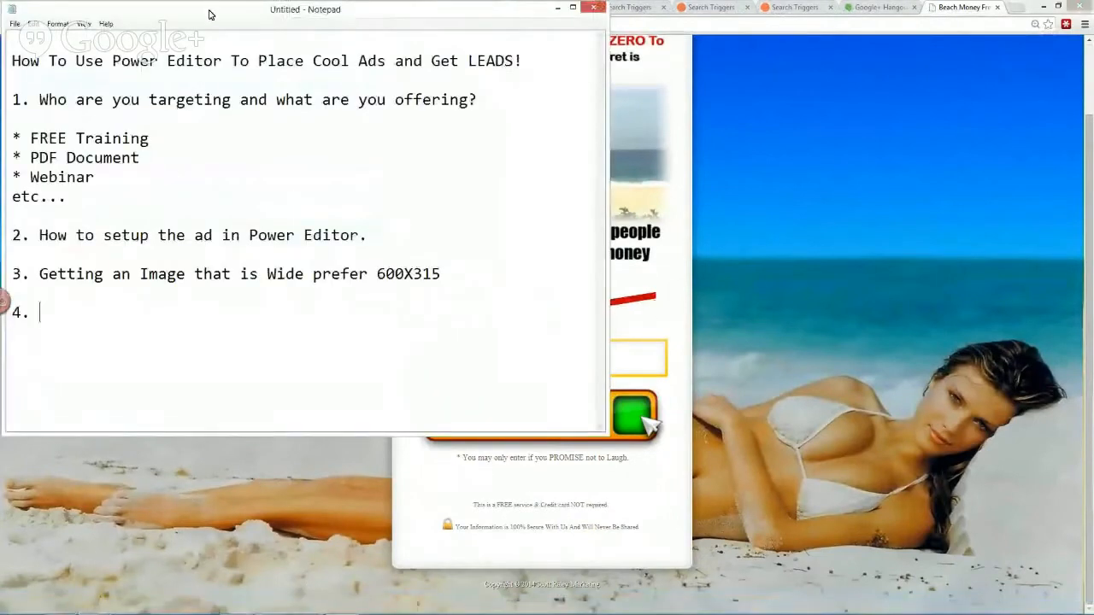
drag(210, 12, 457, 56)
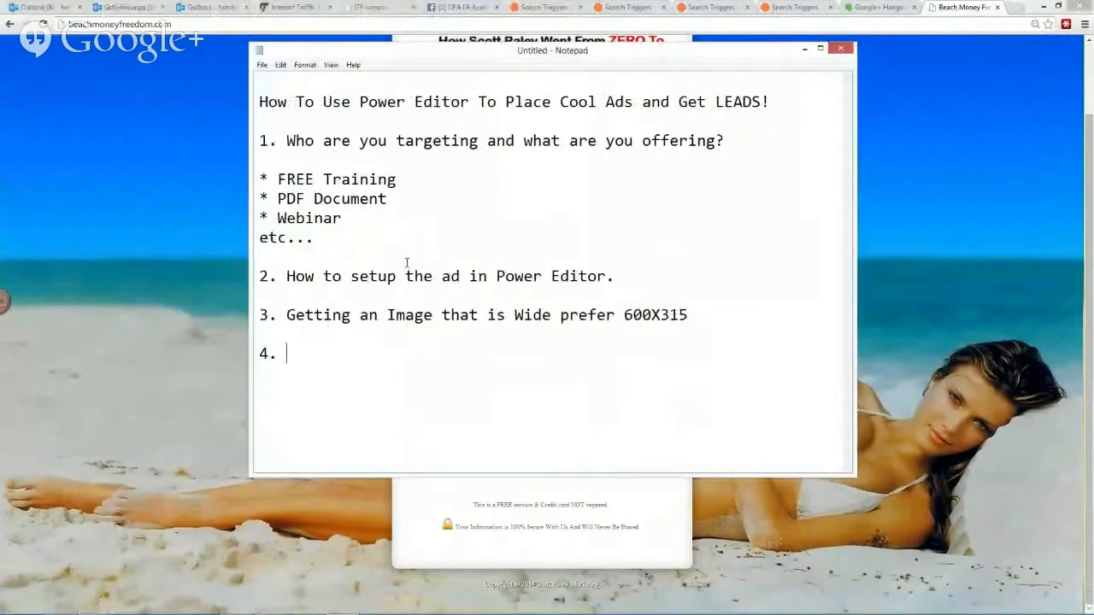
drag(370, 221, 250, 181)
click(300, 145)
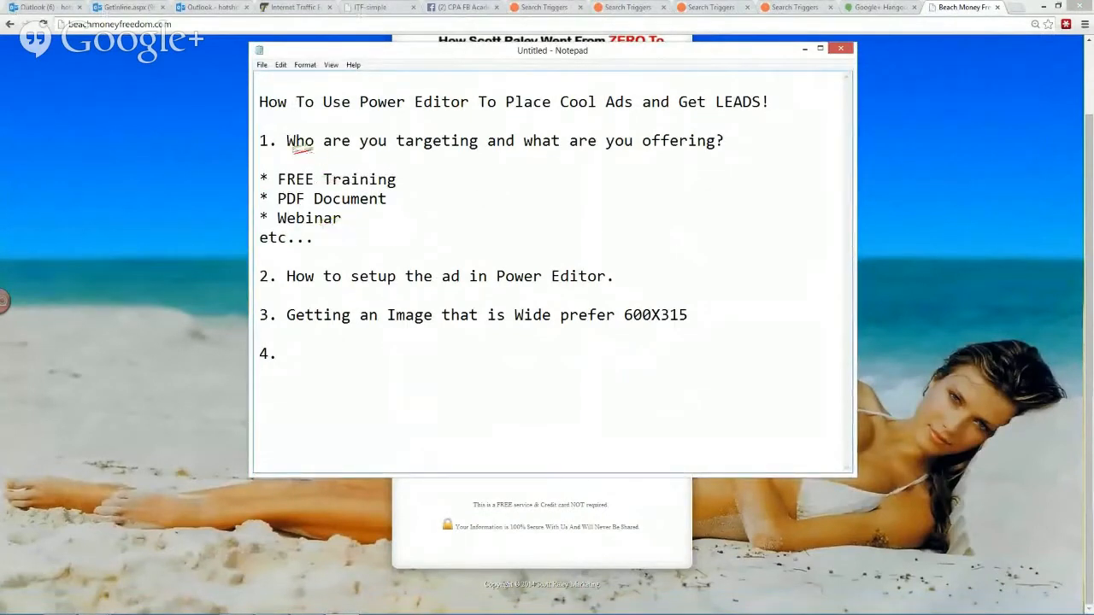
- Underline "Who are you targeting" and "what are you offering" in red and mark lines beside the FREE Training, PDF Document and Webinar items
drag(285, 148, 710, 159)
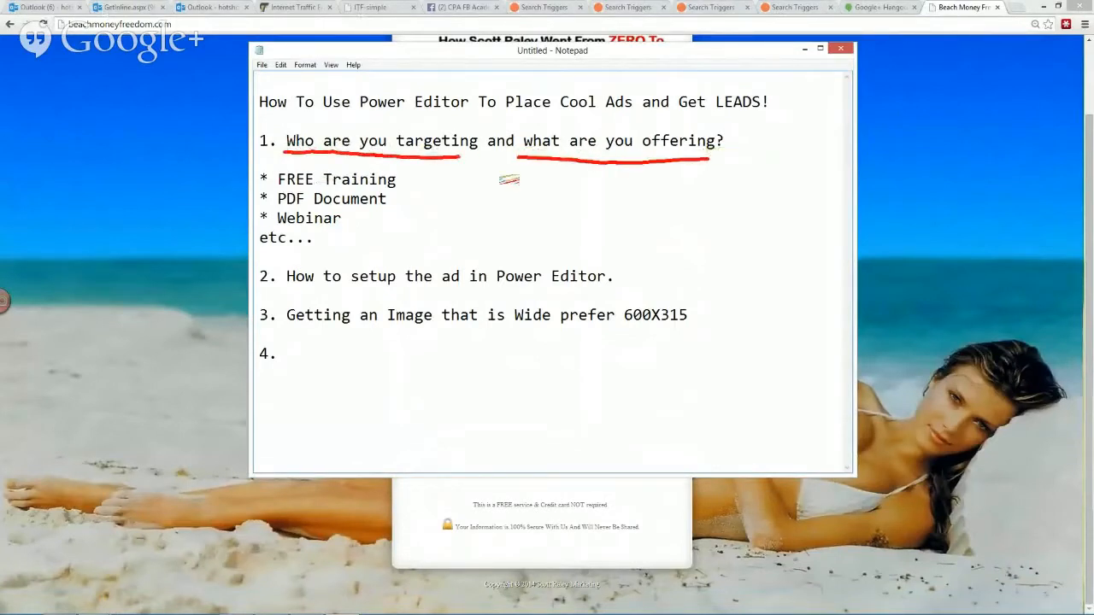
drag(545, 181, 409, 181)
mouse_move(461, 195)
mouse_down()
mouse_move(479, 195)
mouse_move(387, 198)
mouse_up()
drag(456, 214, 350, 217)
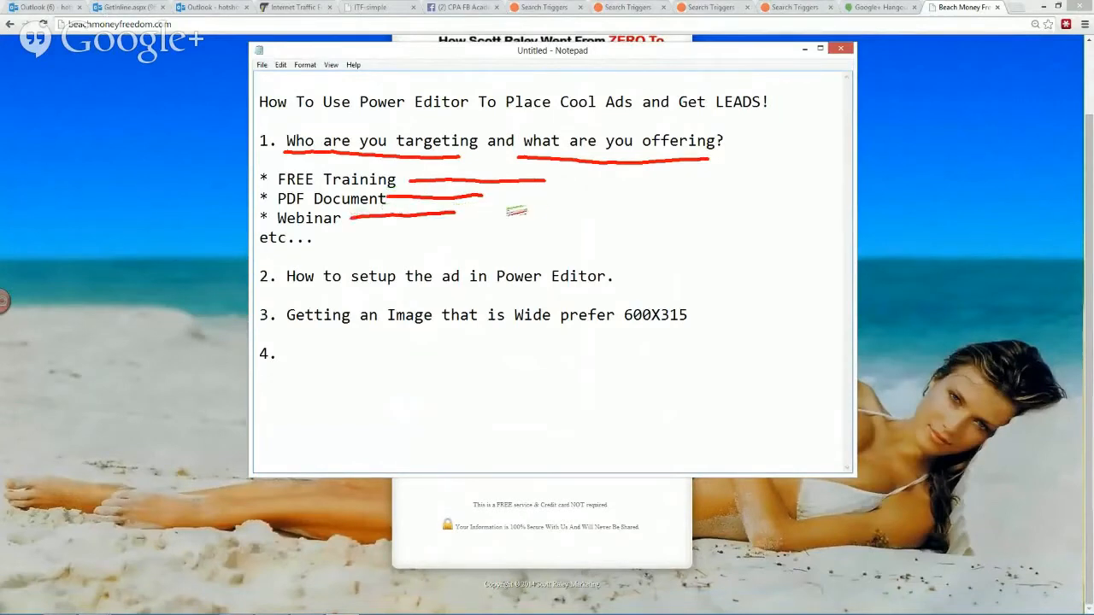
- Handwrite and underline "Webinar" and "1 week" beside the list, underline "what are you offering" again, and clear the drawing and return to the browser
mouse_move(477, 217)
mouse_down()
mouse_move(555, 227)
mouse_move(586, 211)
mouse_move(670, 205)
mouse_up()
drag(475, 256, 675, 234)
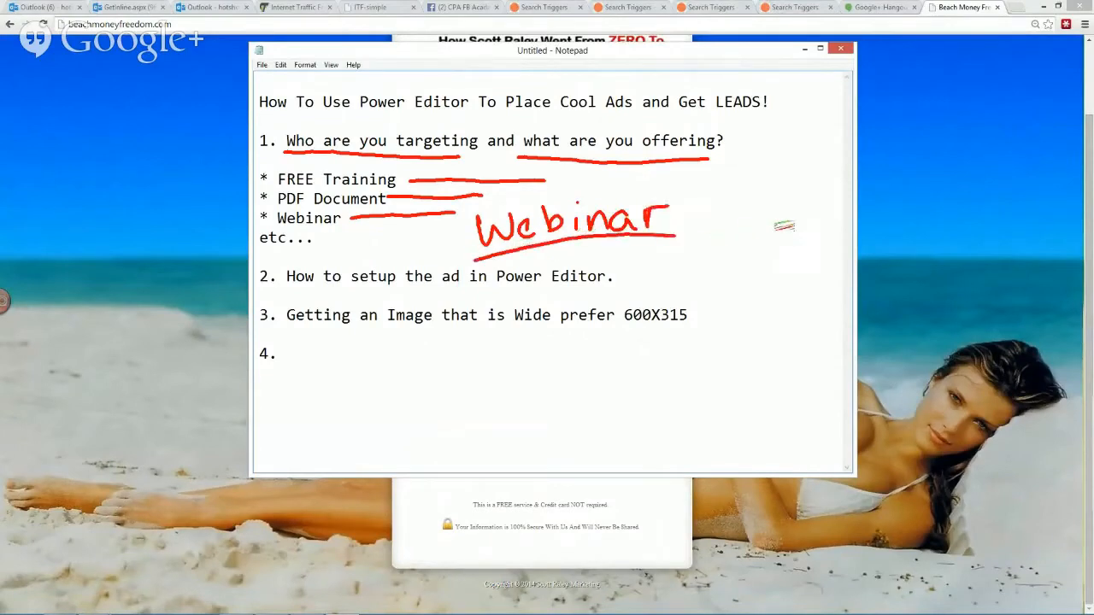
mouse_move(719, 205)
mouse_down()
mouse_move(720, 237)
mouse_move(797, 213)
mouse_move(879, 212)
mouse_up()
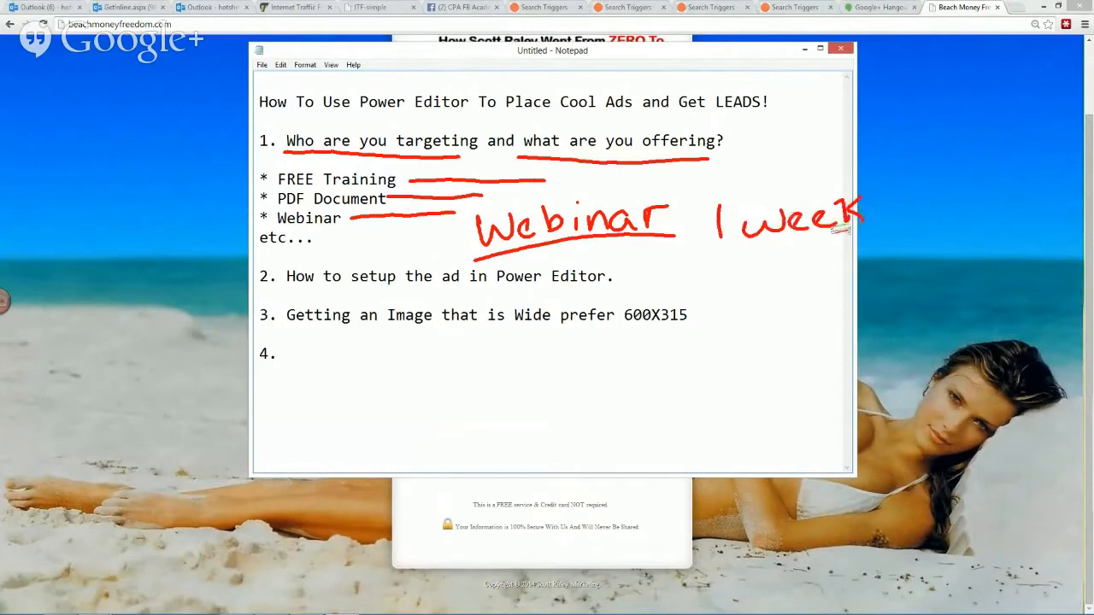
drag(721, 252, 897, 229)
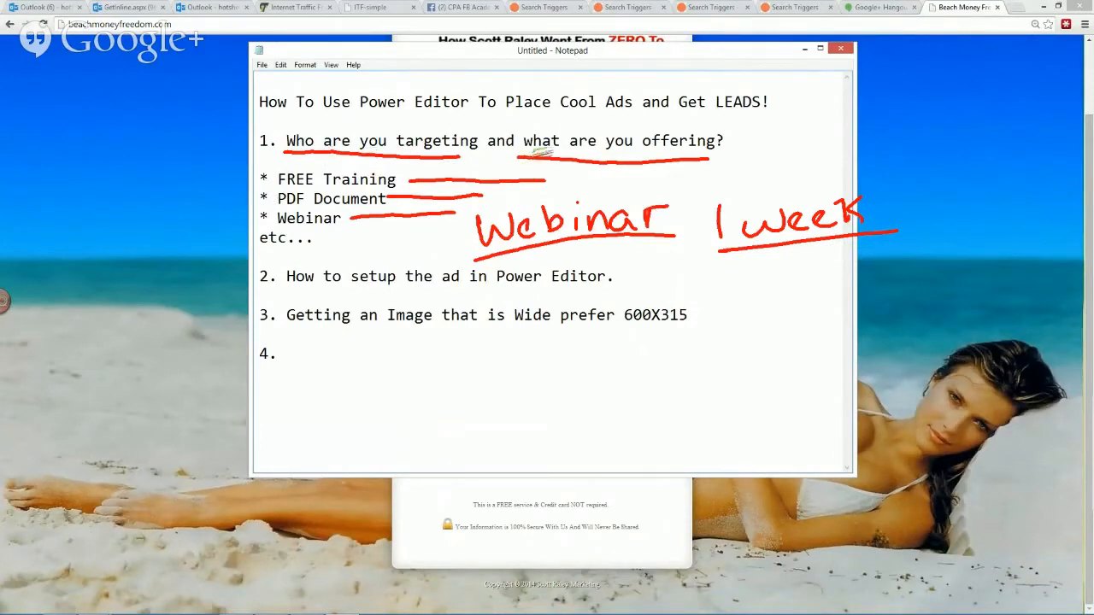
drag(520, 155, 723, 159)
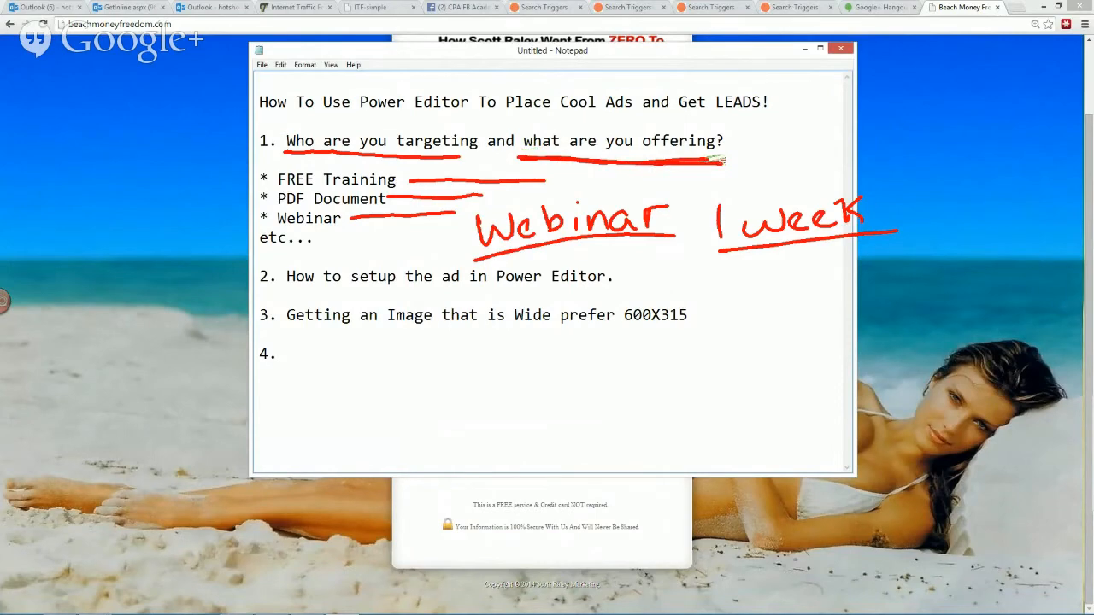
key(Escape)
click(178, 134)
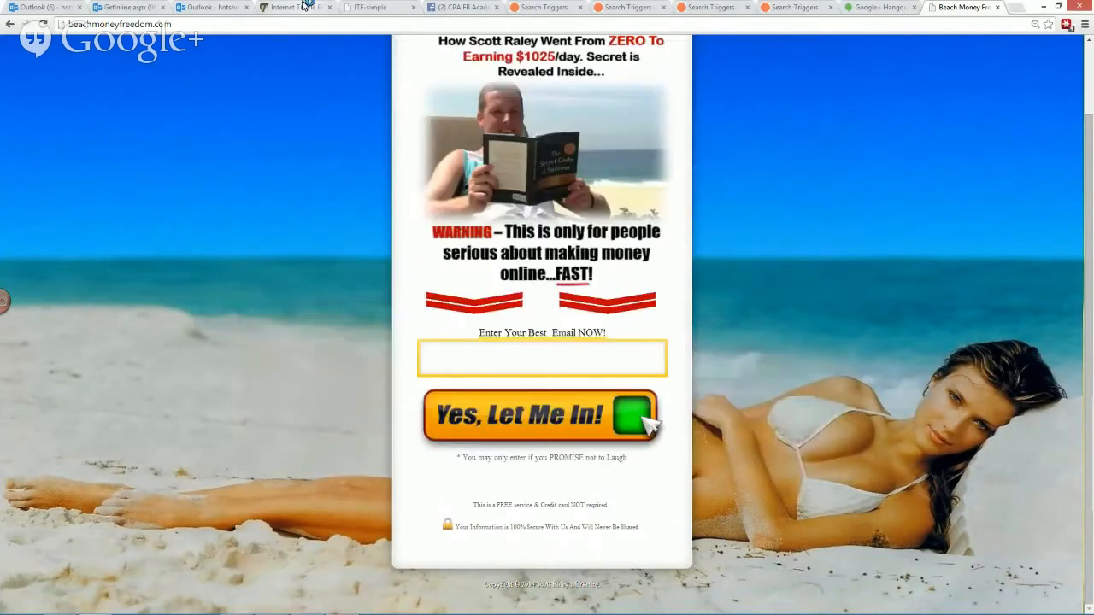
- Handwrite "Training" beside the Internet Traffic Formula opt-in box, point lines at the 40,000 Leads and 100,000 Visitors headline, and clear the drawing
click(295, 7)
key(ctrl+2)
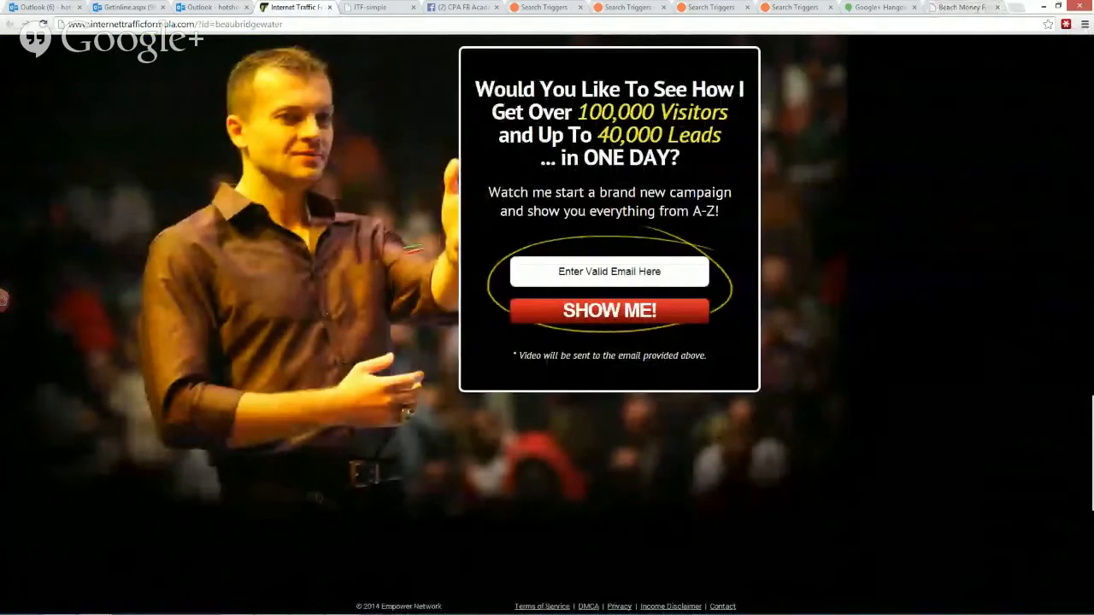
drag(795, 183, 796, 218)
mouse_move(758, 190)
mouse_down()
mouse_move(822, 180)
mouse_move(893, 206)
mouse_move(940, 203)
mouse_move(932, 190)
mouse_move(990, 204)
mouse_up()
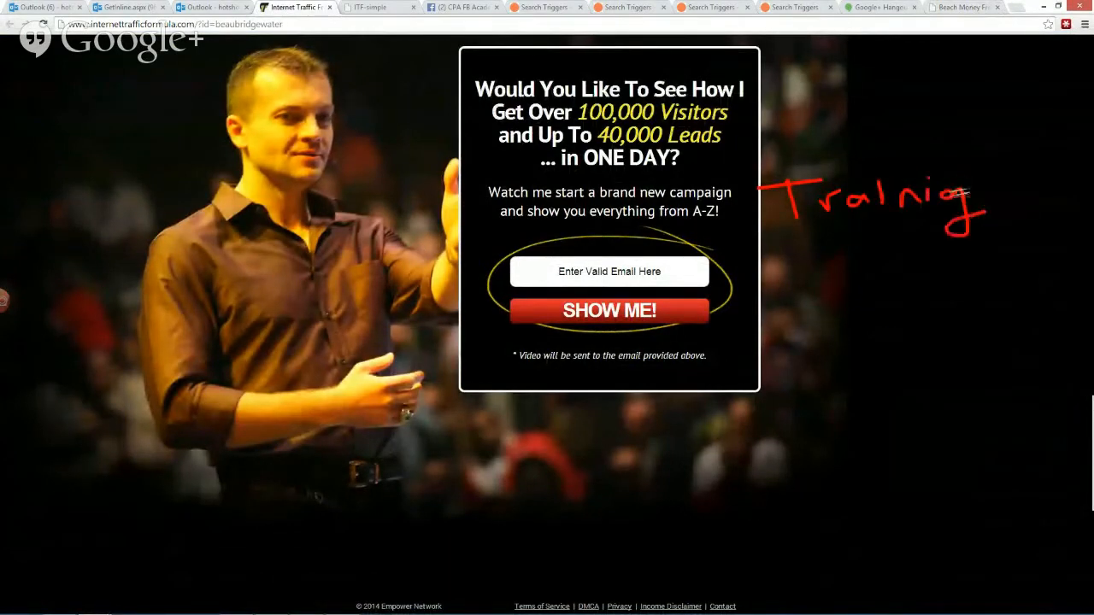
drag(827, 131, 733, 133)
drag(825, 111, 733, 112)
key(Escape)
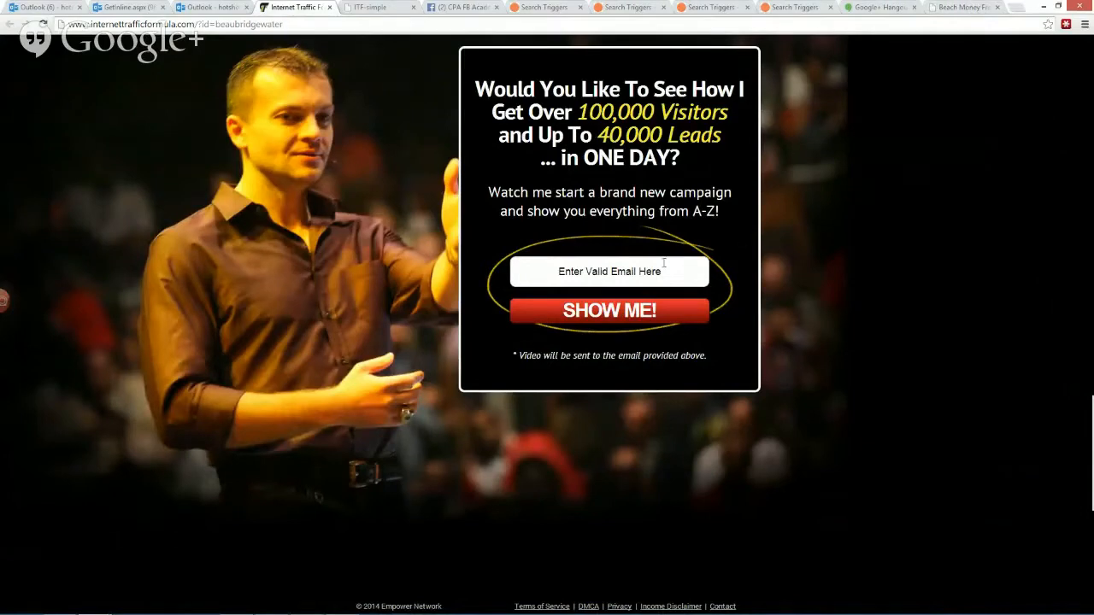
- Point out the Internet Traffic Formula page's email field and headline text, and view the ITF-simple opt-in page
click(652, 271)
click(560, 214)
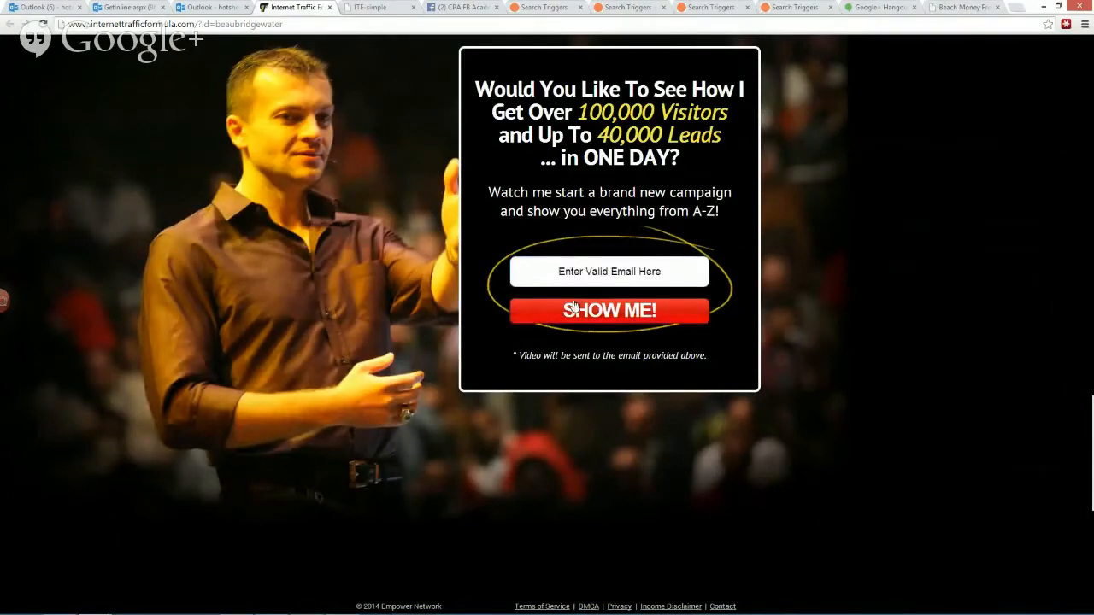
click(571, 275)
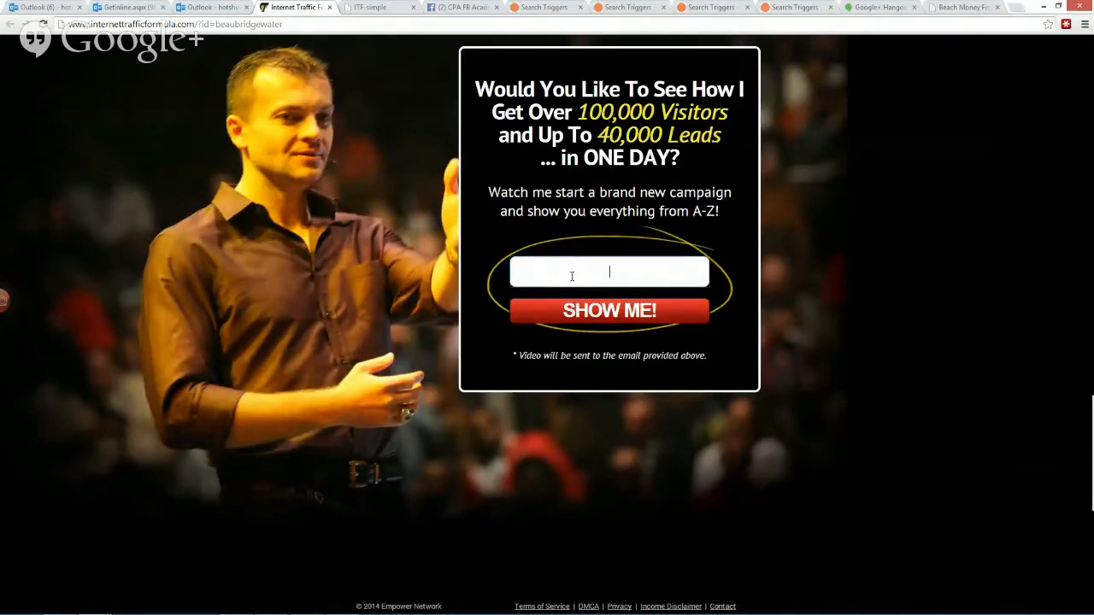
click(455, 224)
drag(740, 219, 470, 77)
click(504, 130)
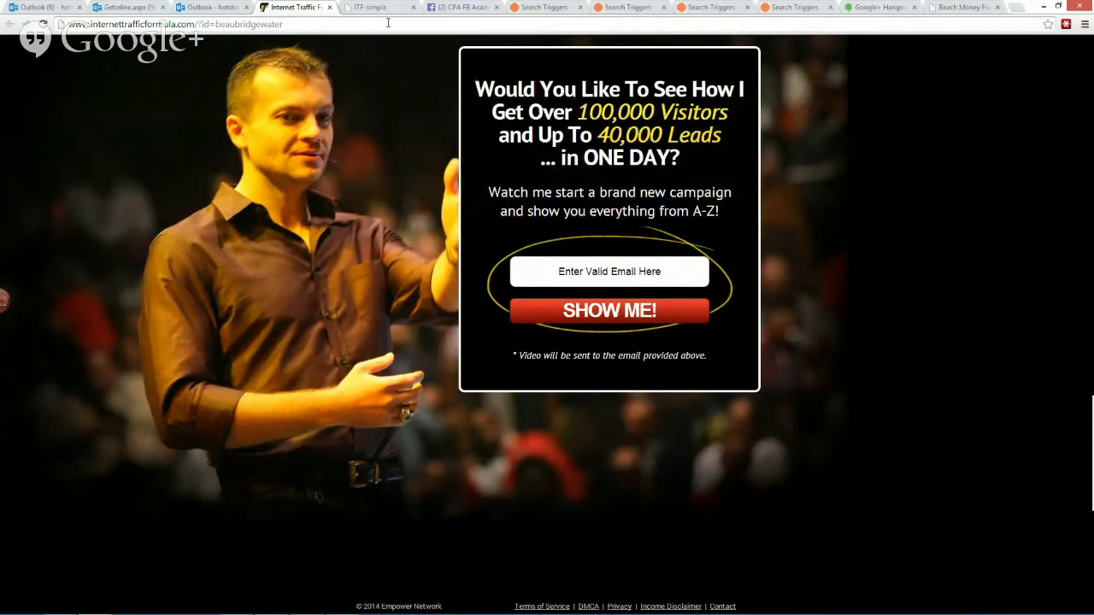
click(396, 6)
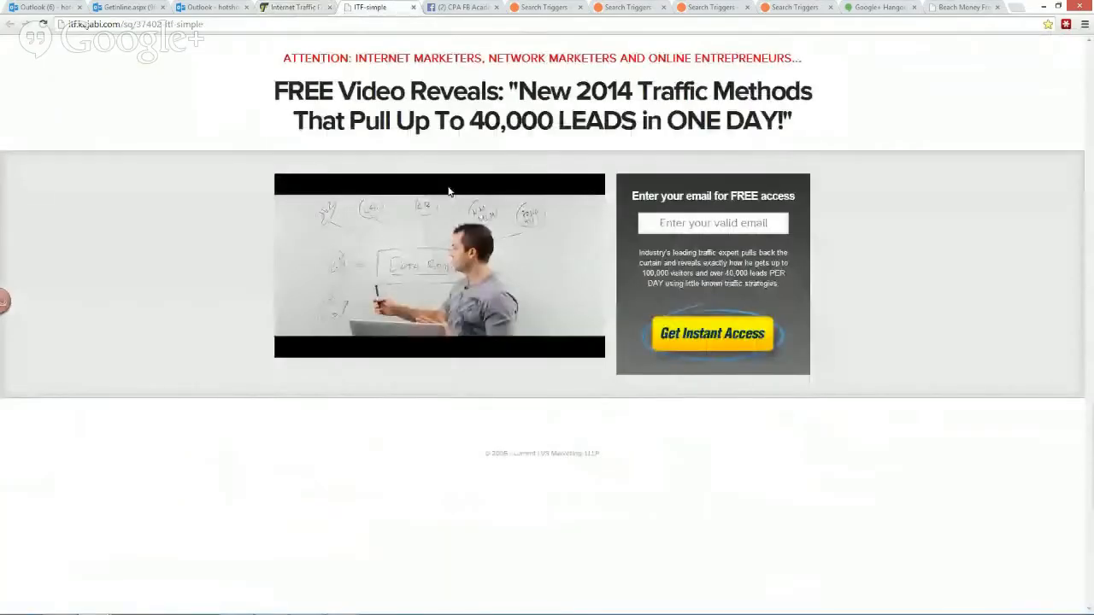
click(616, 112)
- Switch to the Beach Living Around World campaign page in Ads Manager, point a drawn arrow at Power Editor, and clear the drawing
key(alt+Tab)
key(alt+Tab)
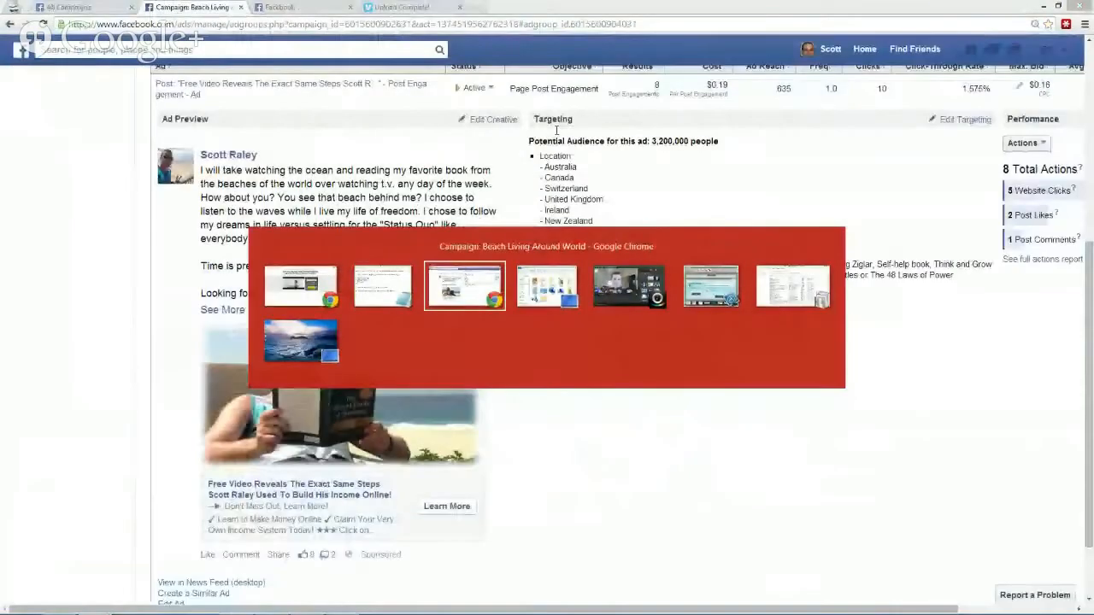
scroll(298, 283, up, 5)
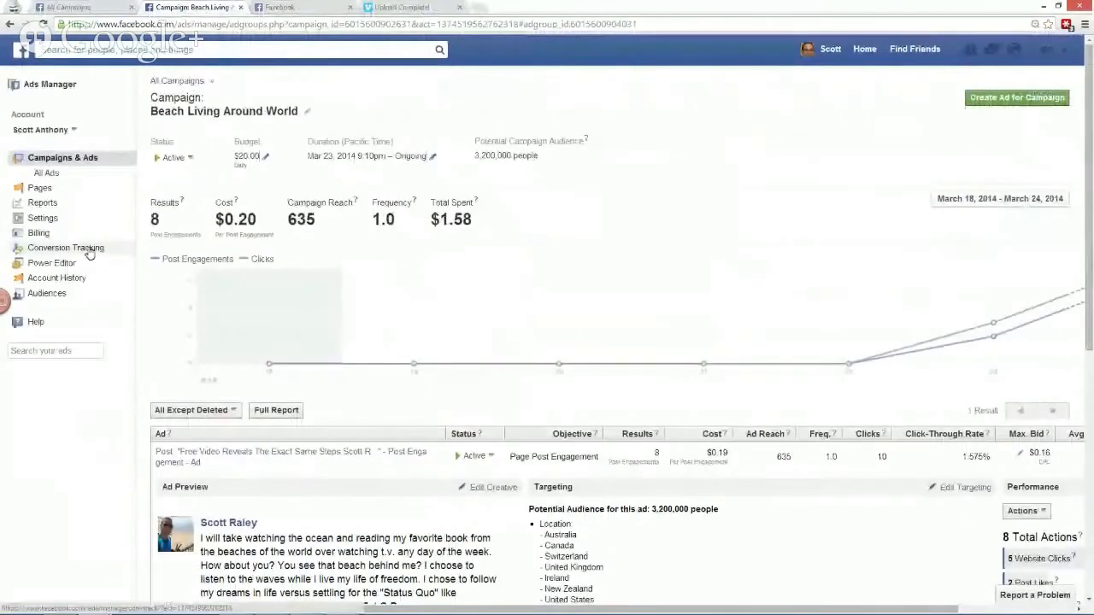
mouse_move(239, 172)
mouse_down()
mouse_move(76, 262)
mouse_move(91, 247)
mouse_move(76, 263)
mouse_move(91, 271)
mouse_up()
key(Escape)
- Open Power Editor, download the last ad account in the list, and show its campaigns
click(53, 264)
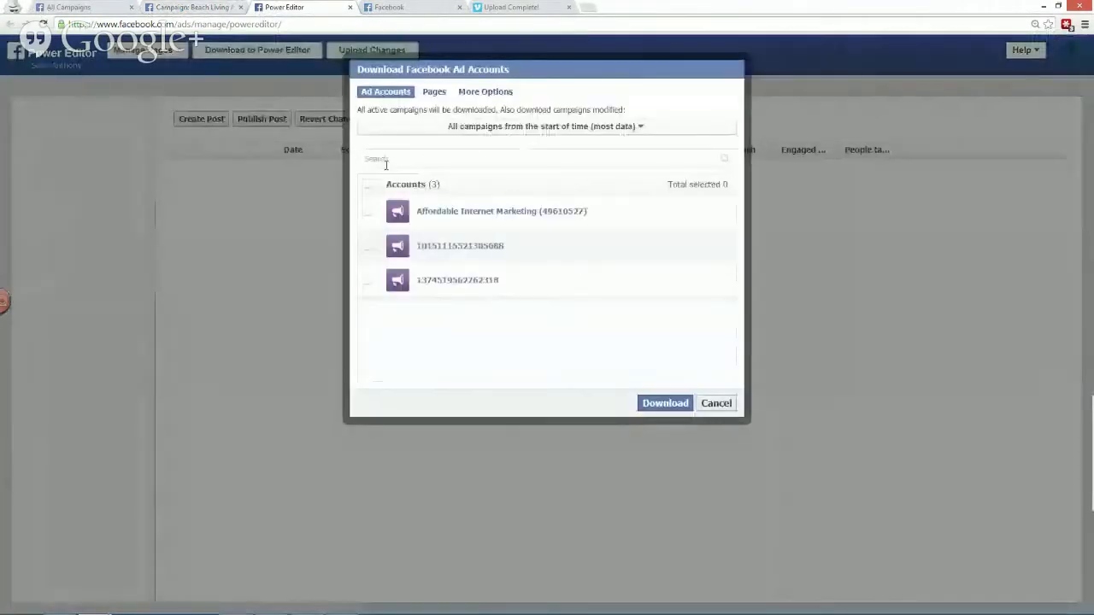
click(367, 285)
click(666, 401)
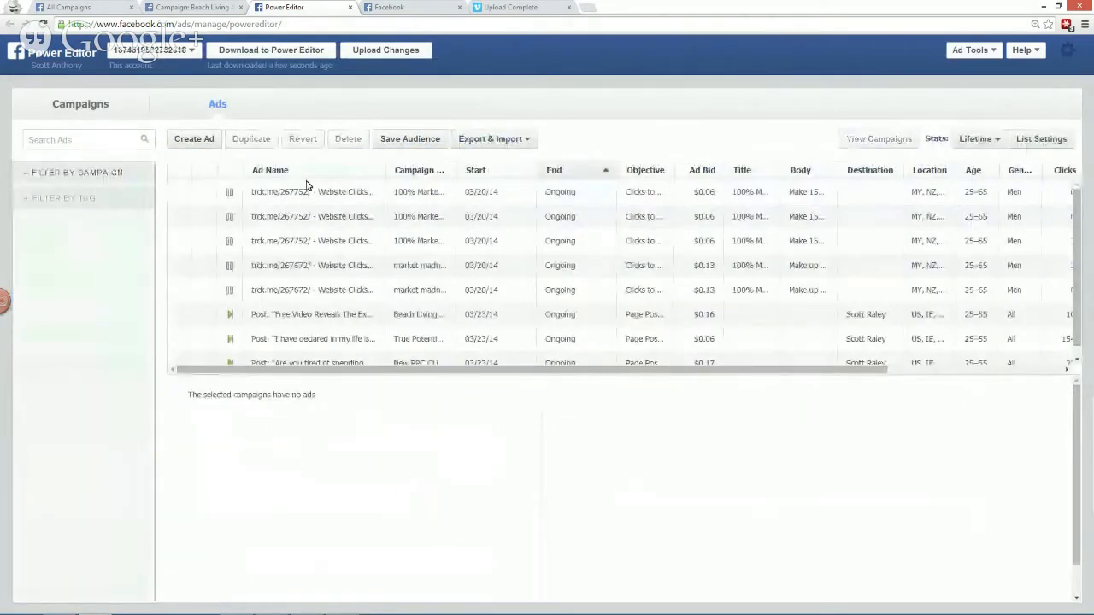
click(82, 105)
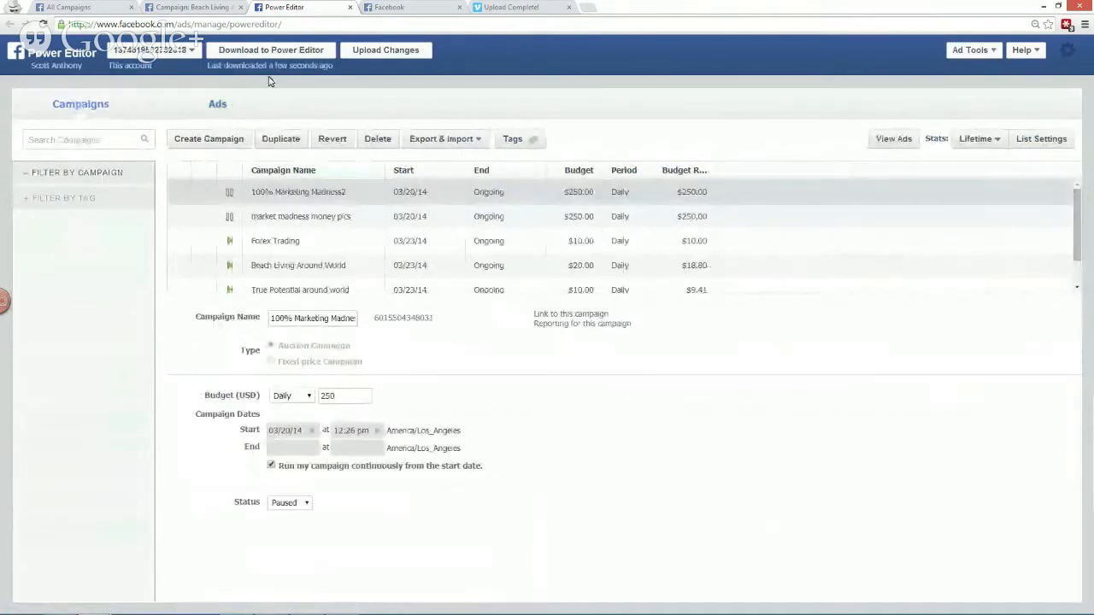
- Draw arrows at Download to Power Editor, Upload Changes and the ad account selector, and clear the drawing
mouse_move(376, 124)
mouse_down()
mouse_move(310, 69)
mouse_move(323, 54)
mouse_up()
drag(314, 68, 306, 90)
mouse_move(416, 113)
mouse_down()
mouse_move(403, 65)
mouse_move(391, 77)
mouse_move(425, 74)
mouse_up()
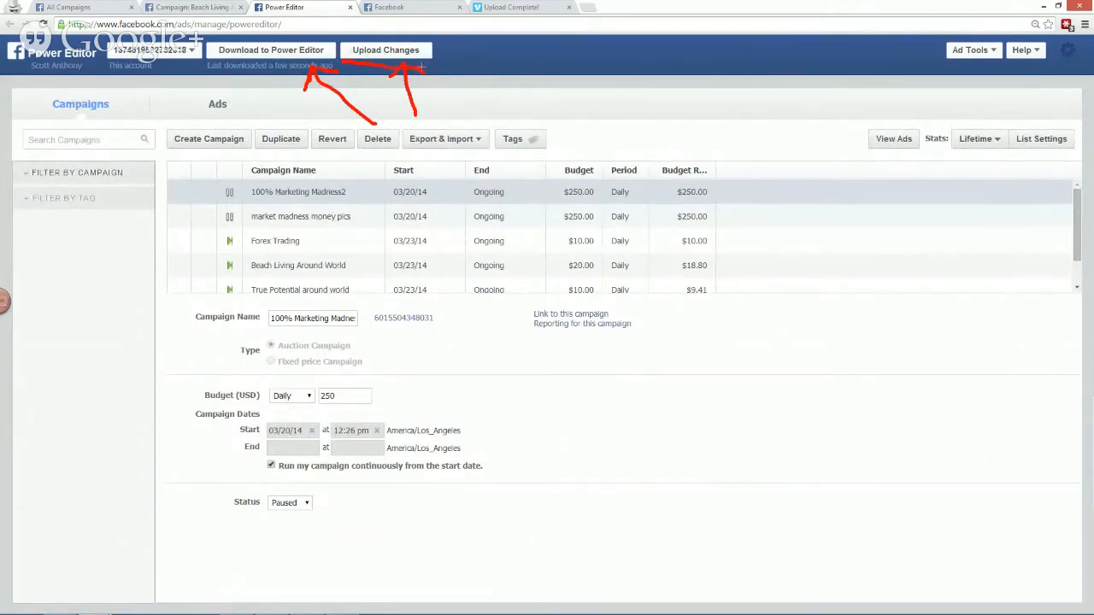
mouse_move(250, 126)
mouse_down()
mouse_move(250, 67)
mouse_move(236, 80)
mouse_move(285, 73)
mouse_up()
mouse_move(126, 162)
mouse_down()
mouse_move(218, 48)
mouse_move(183, 85)
mouse_up()
drag(216, 51, 162, 75)
key(Escape)
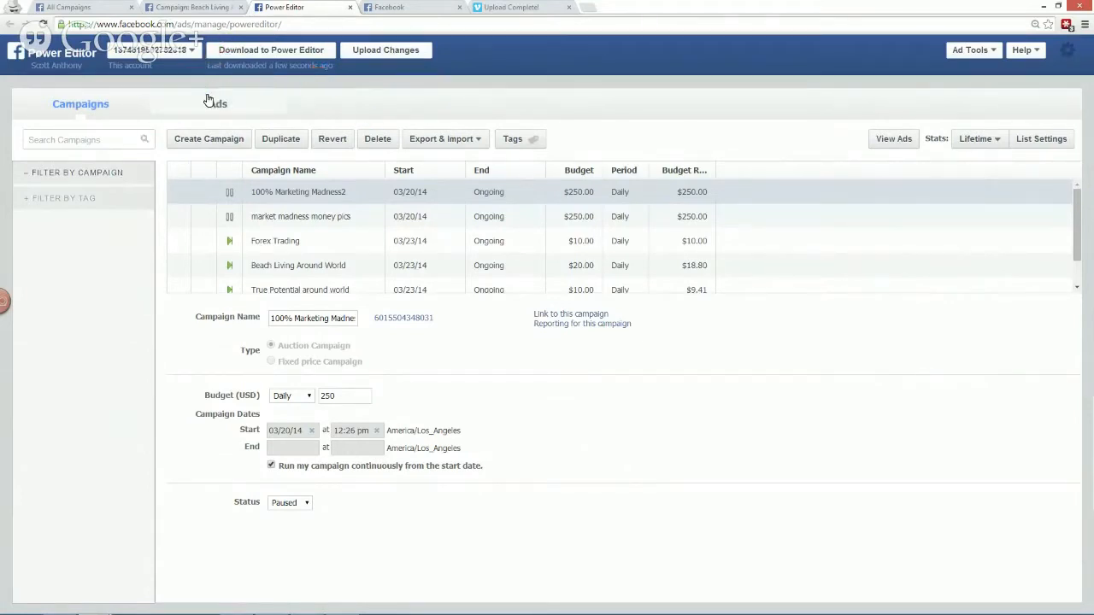
- Draw a double-headed arrow above the campaign list plus arrows at Download to Power Editor and Upload Changes, and clear them
key(ctrl+2)
drag(352, 139, 371, 135)
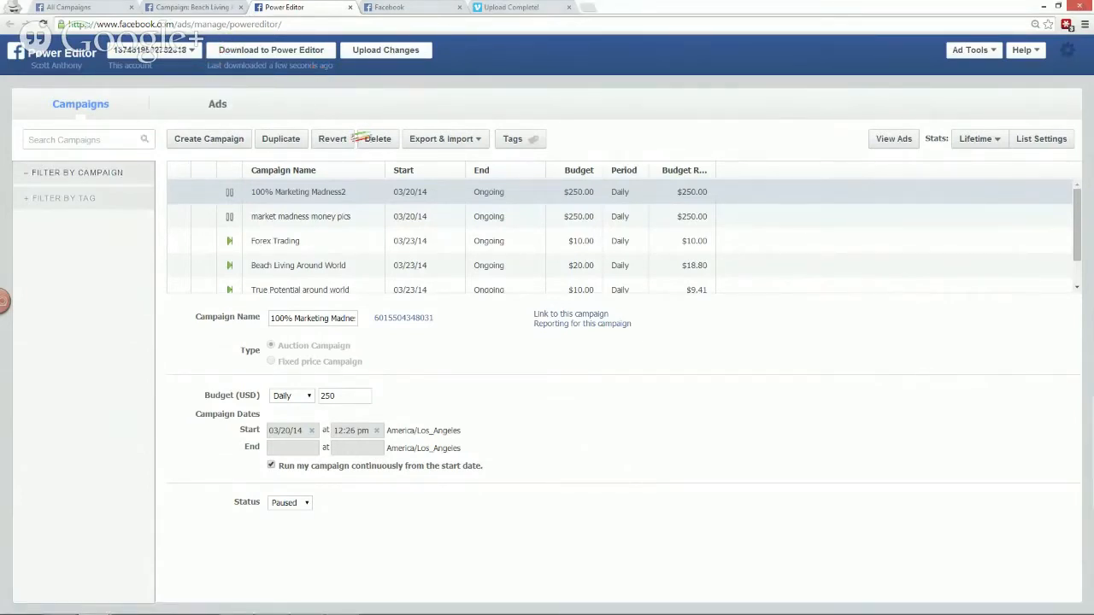
mouse_move(432, 111)
mouse_down()
mouse_move(649, 122)
mouse_move(609, 146)
mouse_up()
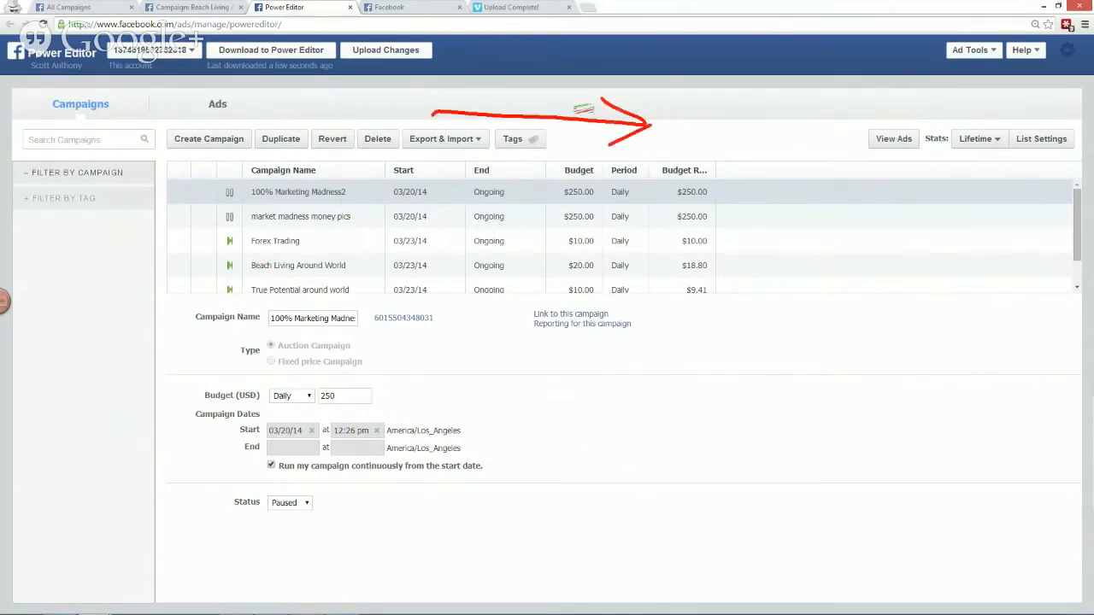
mouse_move(432, 111)
mouse_down()
mouse_move(494, 88)
mouse_move(481, 154)
mouse_up()
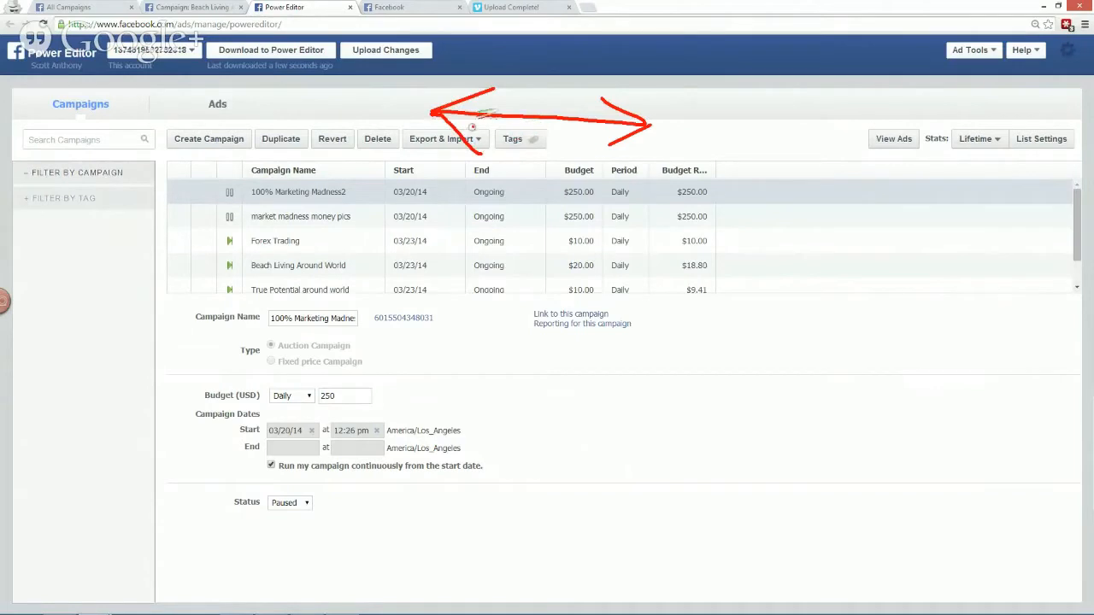
drag(231, 171, 267, 78)
mouse_move(268, 79)
mouse_down()
mouse_move(229, 100)
mouse_move(299, 106)
mouse_up()
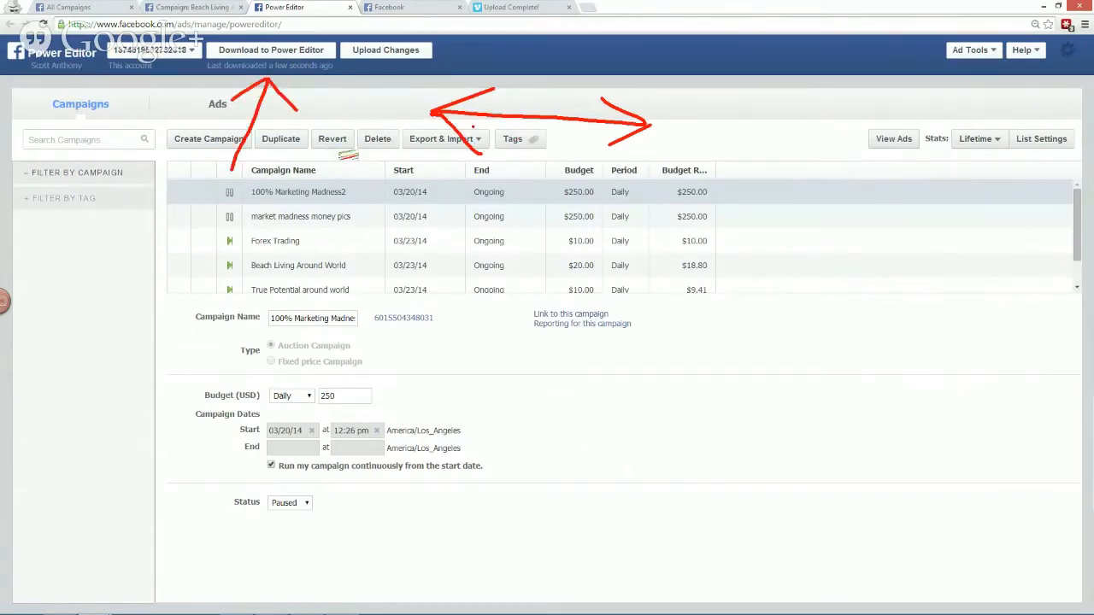
drag(354, 176, 369, 64)
drag(369, 64, 347, 90)
drag(369, 65, 410, 96)
key(Escape)
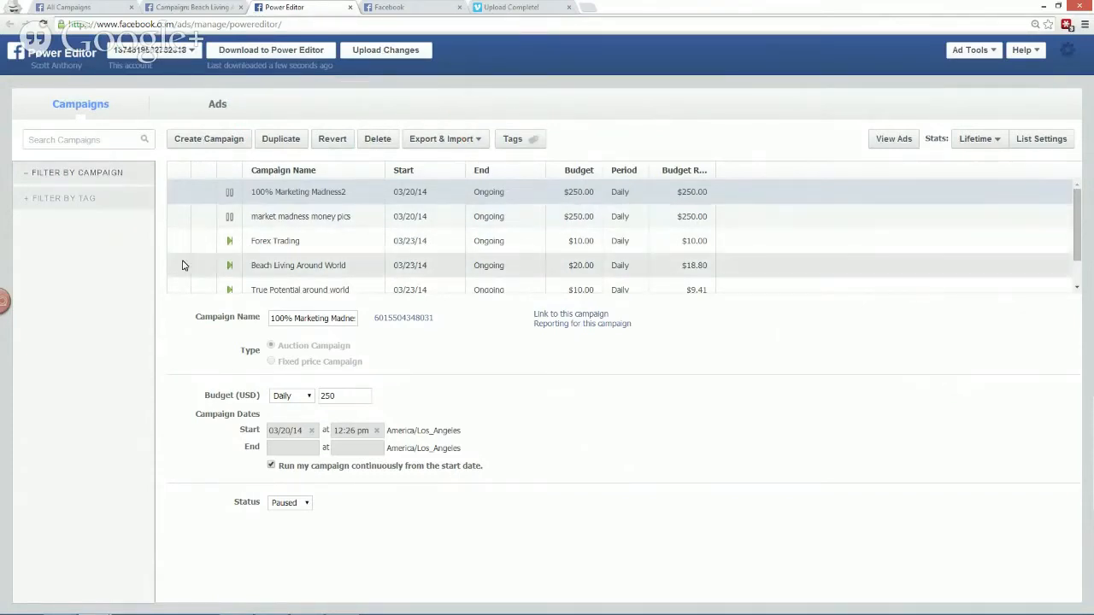
- Draw red boxes around Campaigns and Create Campaign, and clear the drawing
mouse_move(131, 82)
mouse_down()
mouse_move(94, 80)
mouse_move(30, 110)
mouse_move(152, 82)
mouse_up()
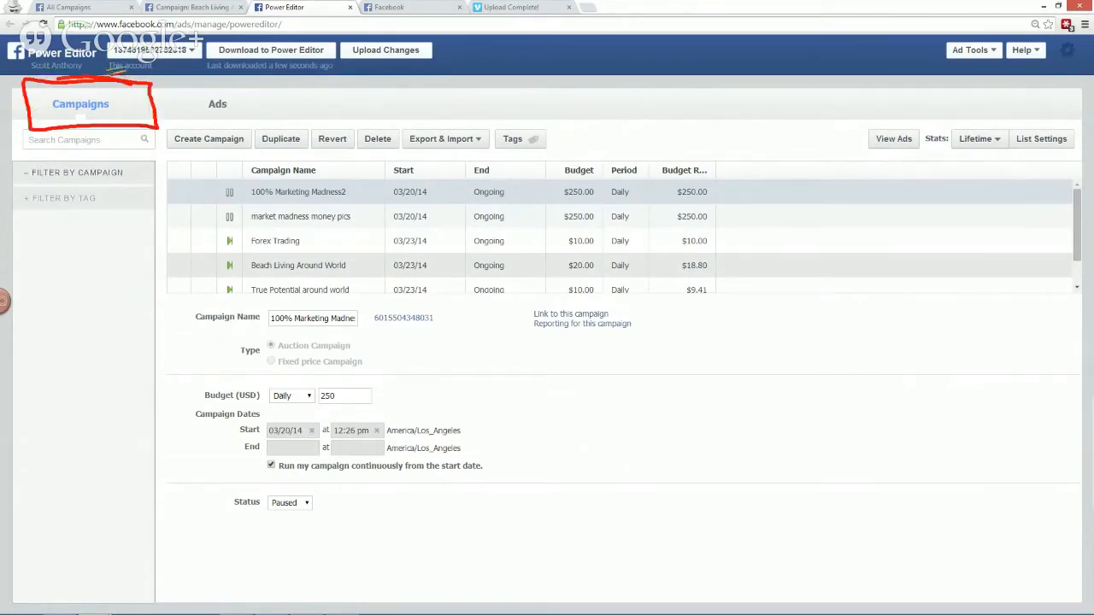
mouse_move(267, 122)
mouse_down()
mouse_move(162, 115)
mouse_move(244, 157)
mouse_move(239, 117)
mouse_up()
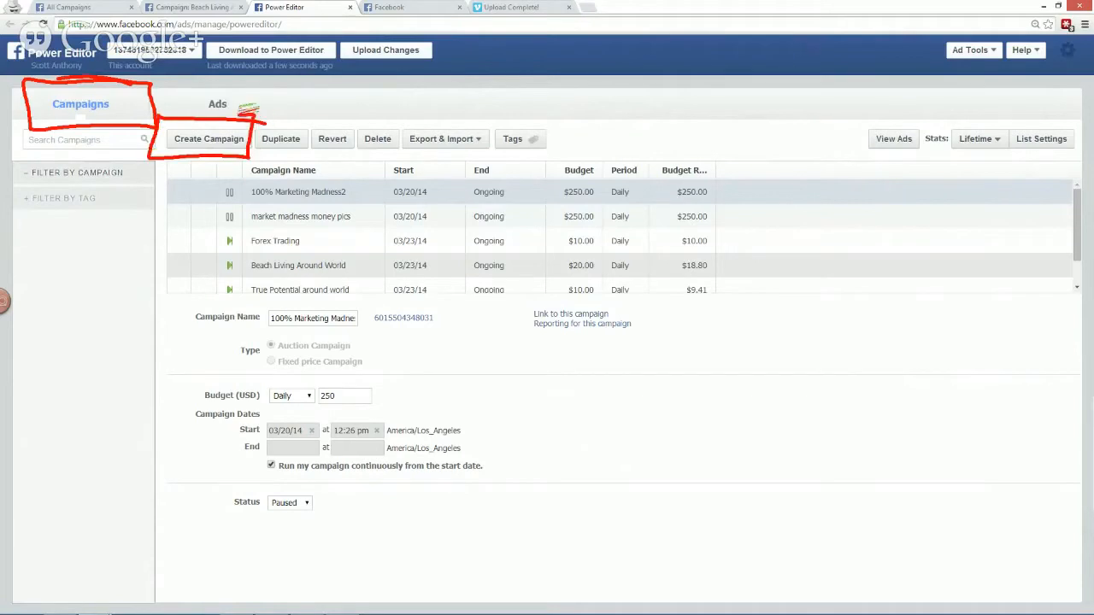
key(Escape)
- Create a new campaign, enlarge its settings area, and name it FREE Traffic Training
click(221, 142)
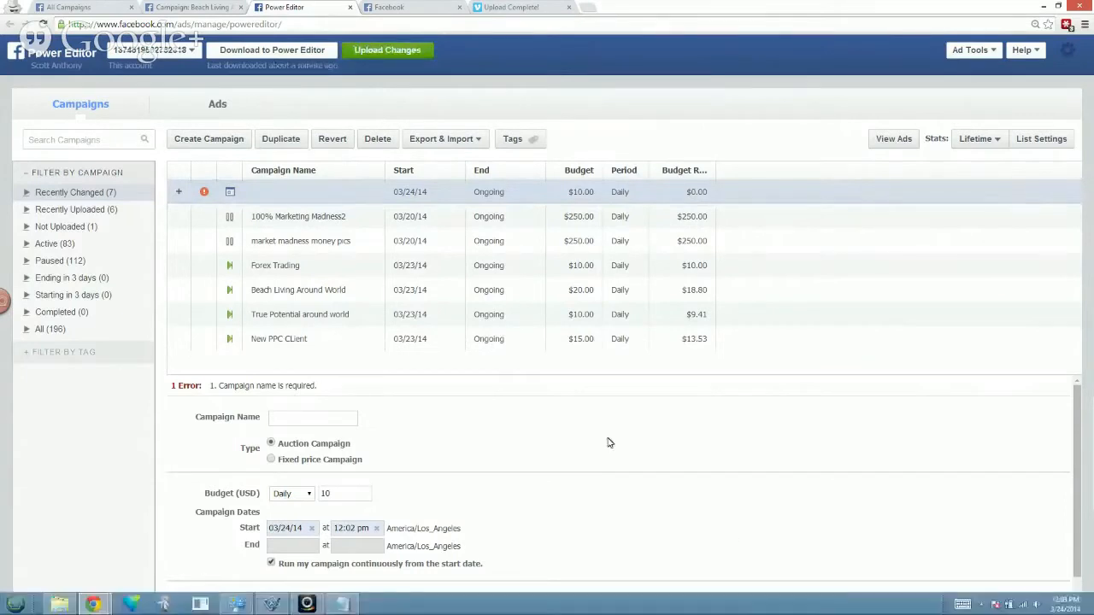
drag(586, 381, 586, 306)
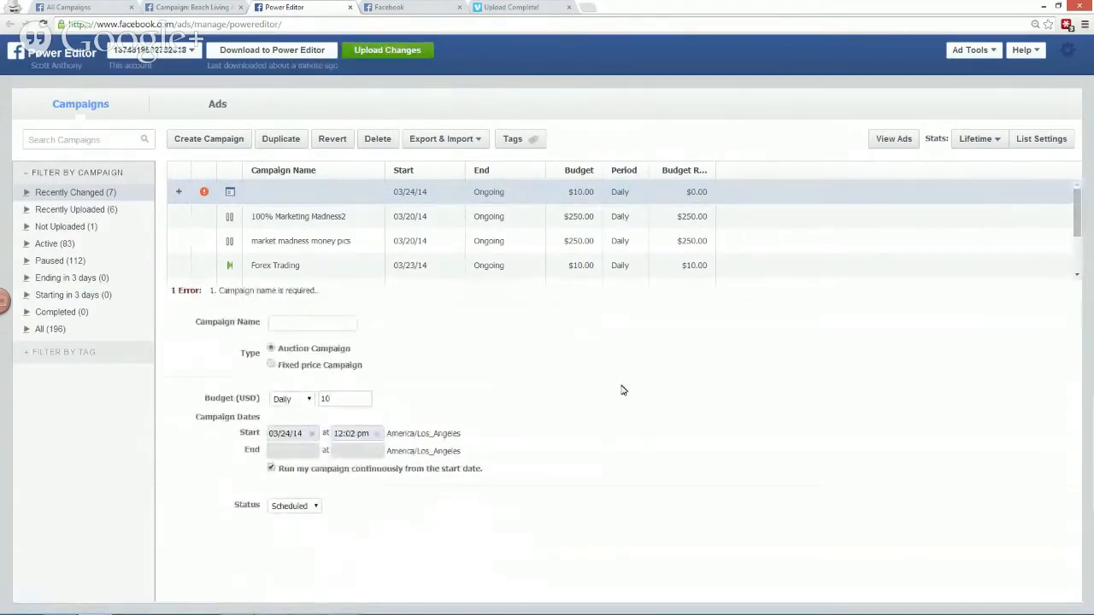
drag(254, 329, 359, 333)
click(338, 323)
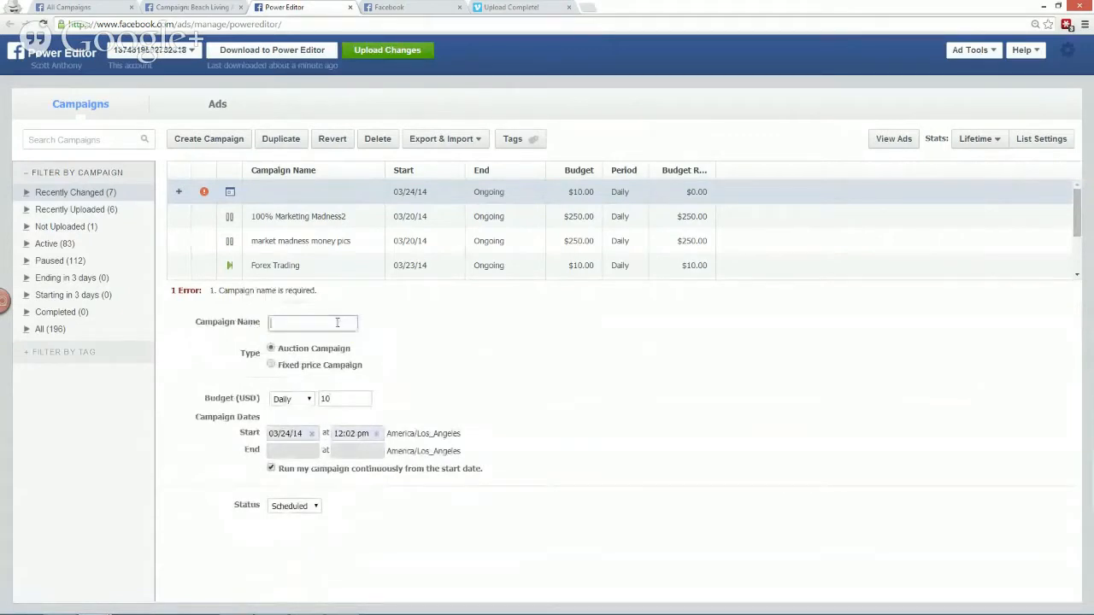
text(FREE Traffic Training)
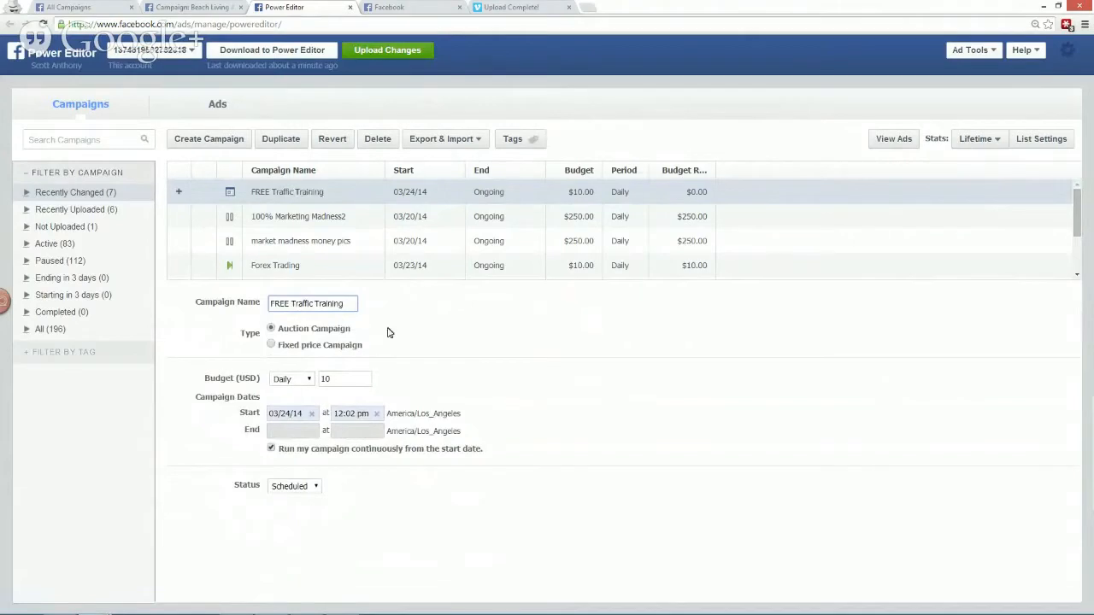
- Underline and choose the Auction Campaign type, and set the daily budget to 15 USD
drag(268, 338, 362, 332)
click(271, 328)
double_click(340, 383)
text(1)
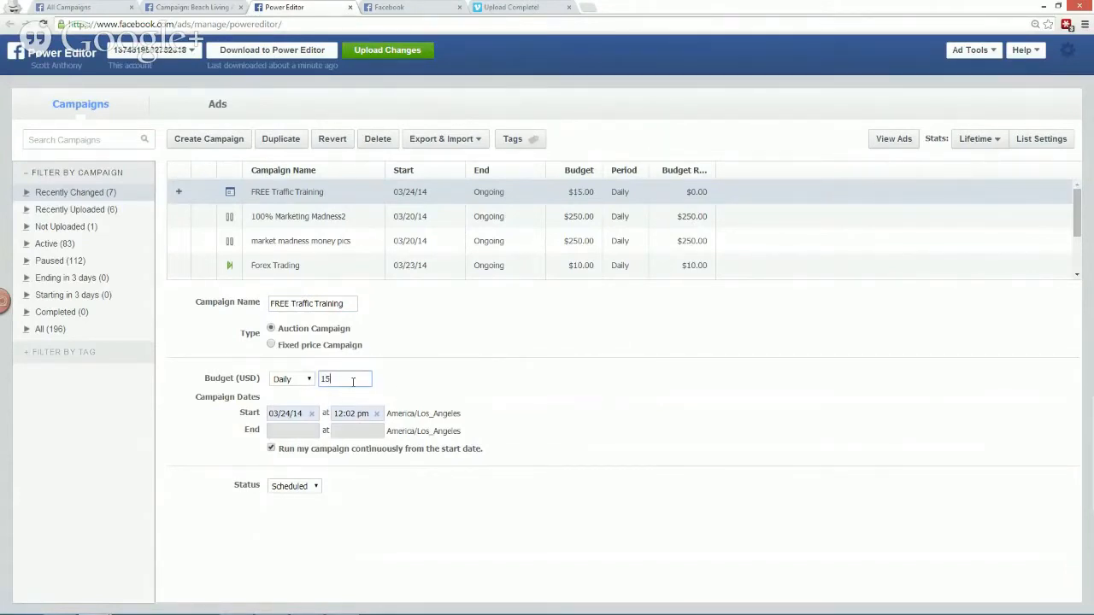
- Draw red crosses over the campaign dates and status settings, and clear the drawing
drag(221, 398, 400, 472)
drag(405, 392, 265, 477)
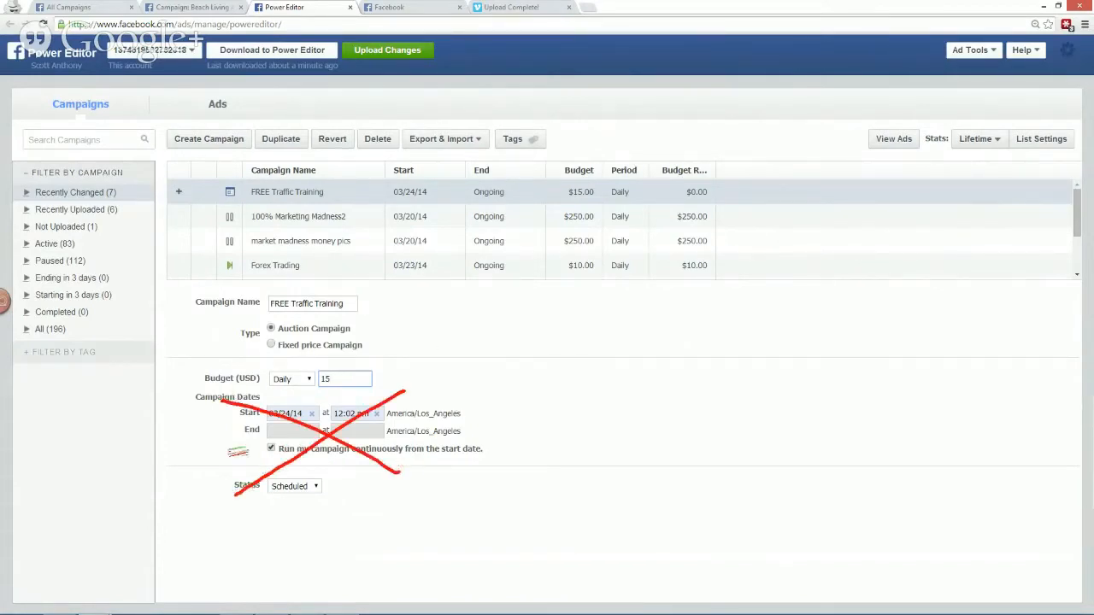
drag(220, 446, 403, 527)
drag(405, 464, 239, 556)
key(Escape)
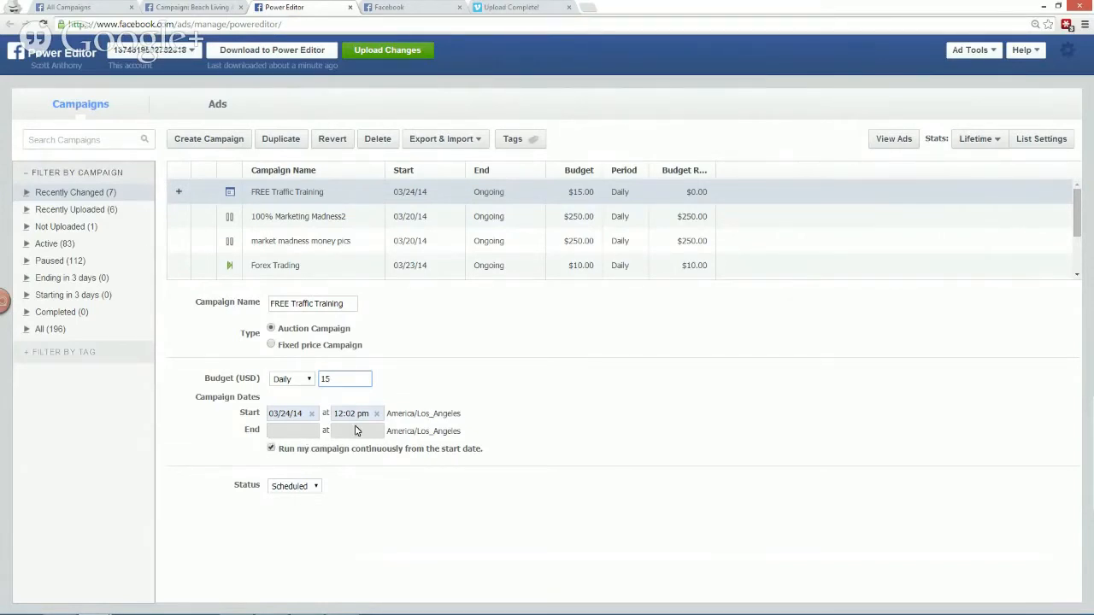
click(370, 378)
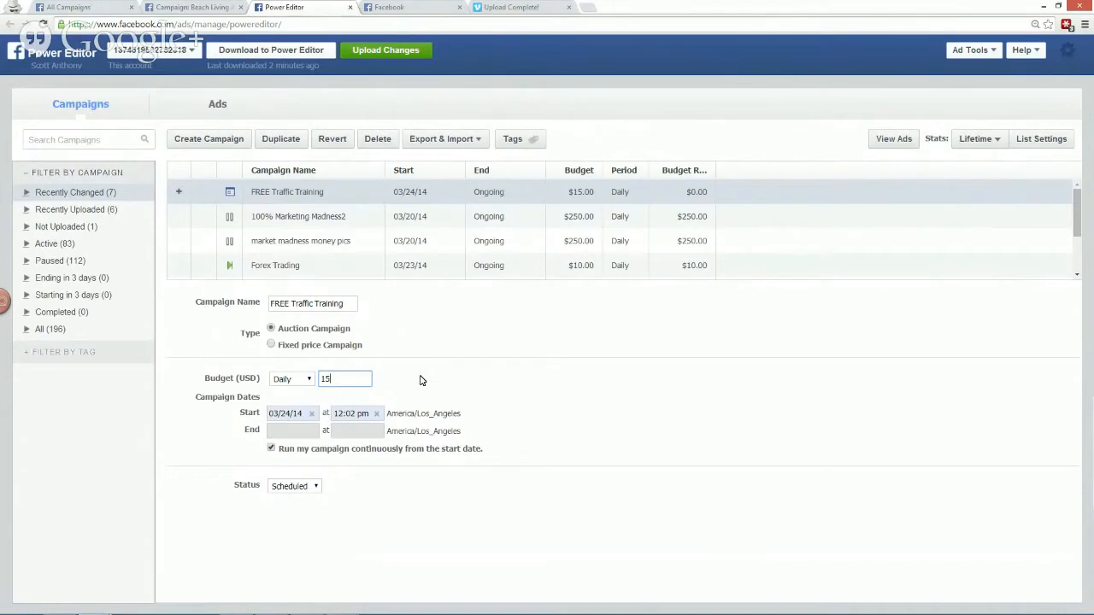
click(292, 436)
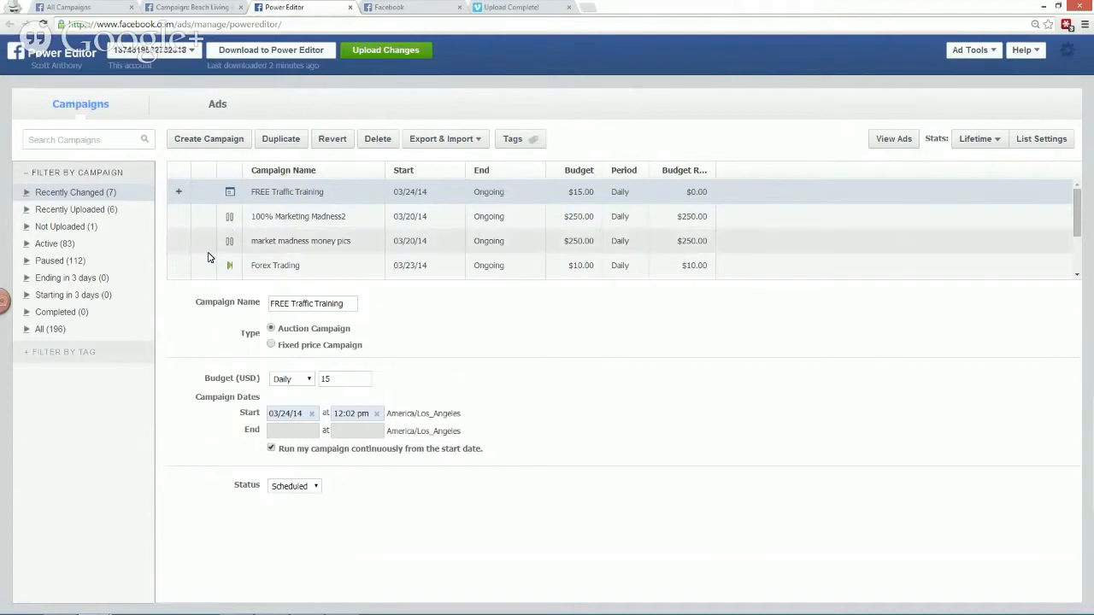
- Circle the campaign settings, mark the budget and the run-continuously option, and clear the drawing
mouse_move(419, 330)
mouse_down()
mouse_move(381, 305)
mouse_move(164, 448)
mouse_move(541, 466)
mouse_move(349, 298)
mouse_up()
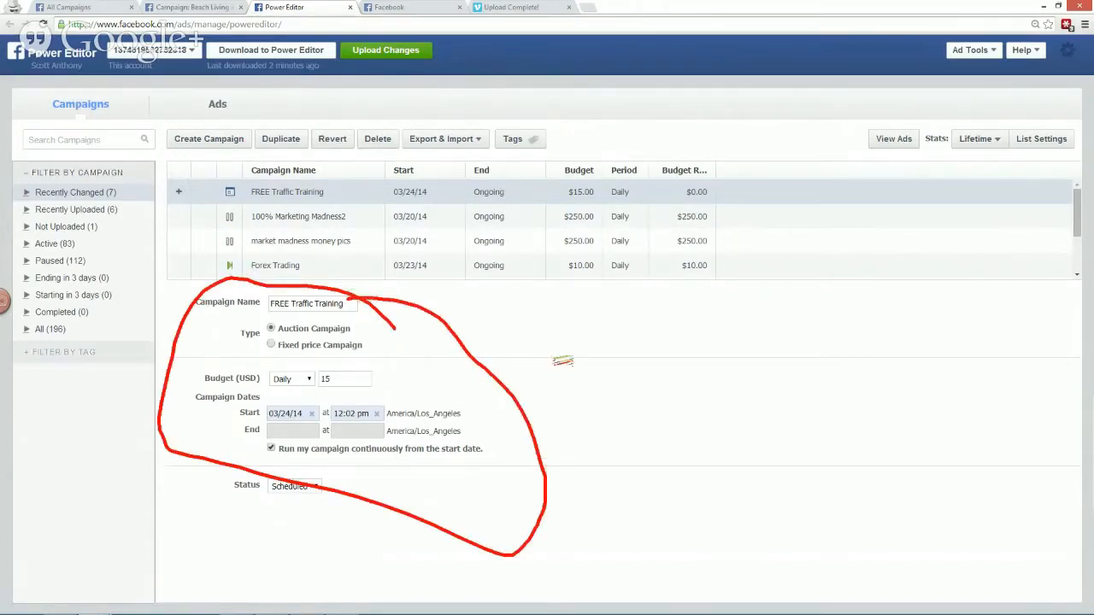
drag(338, 380, 317, 381)
drag(255, 450, 328, 450)
key(Escape)
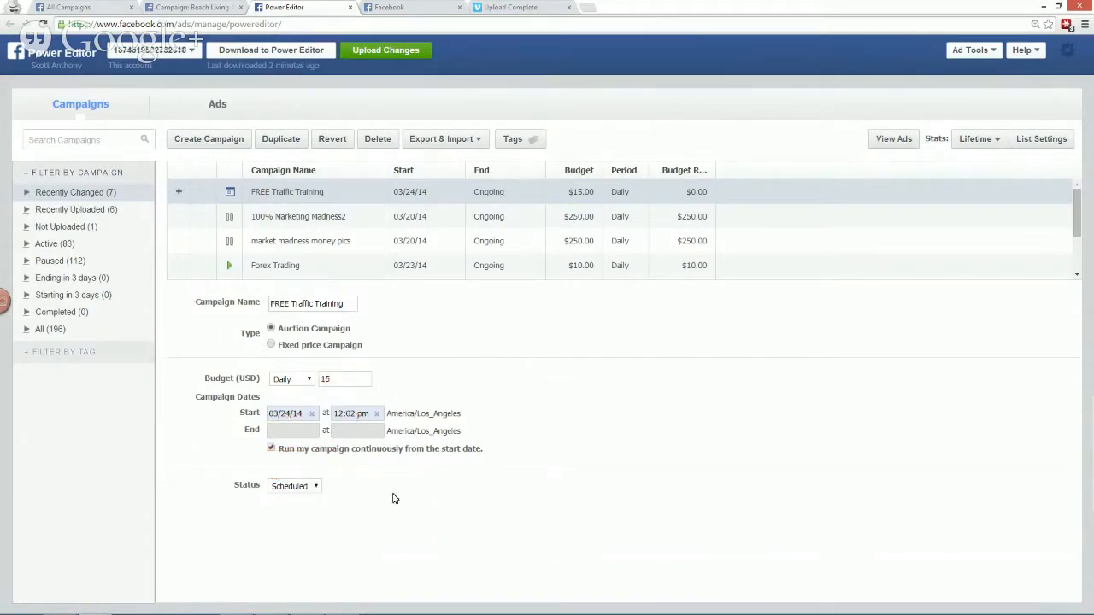
- Point a drawn arrow at Upload Changes, clear it, and upload the FREE Traffic Training campaign, closing the upload dialog
key(ctrl+2)
mouse_move(322, 229)
mouse_down()
mouse_move(367, 65)
mouse_move(387, 82)
mouse_up()
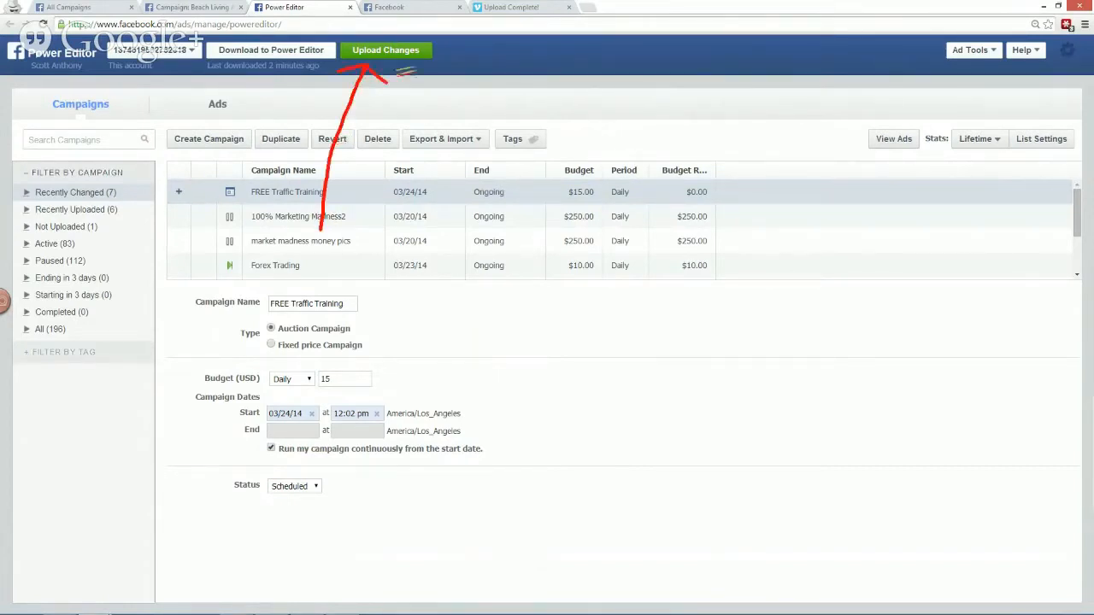
key(Escape)
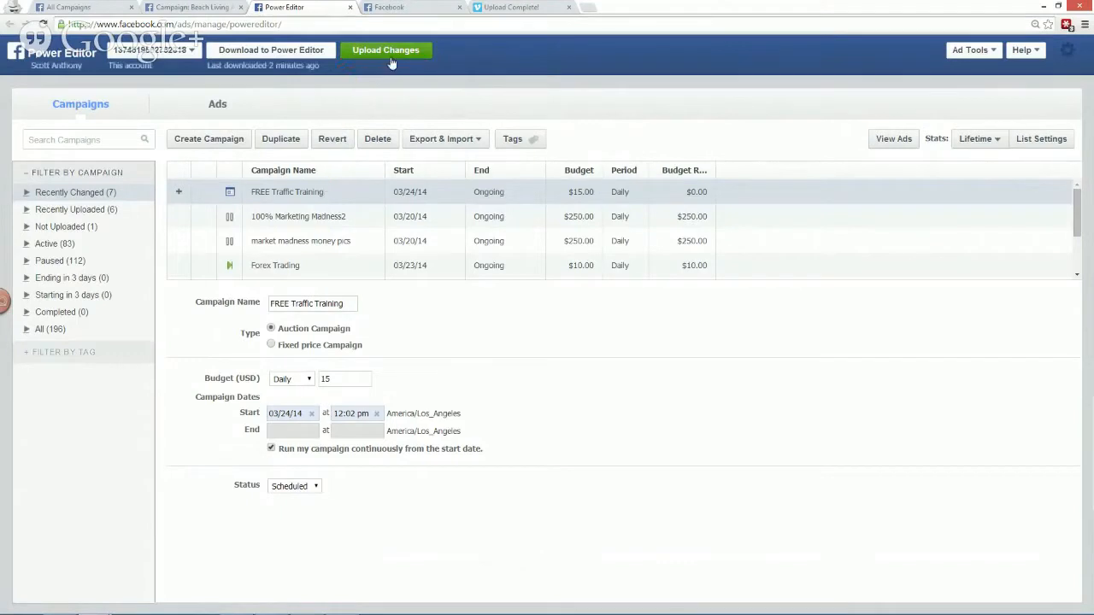
click(390, 53)
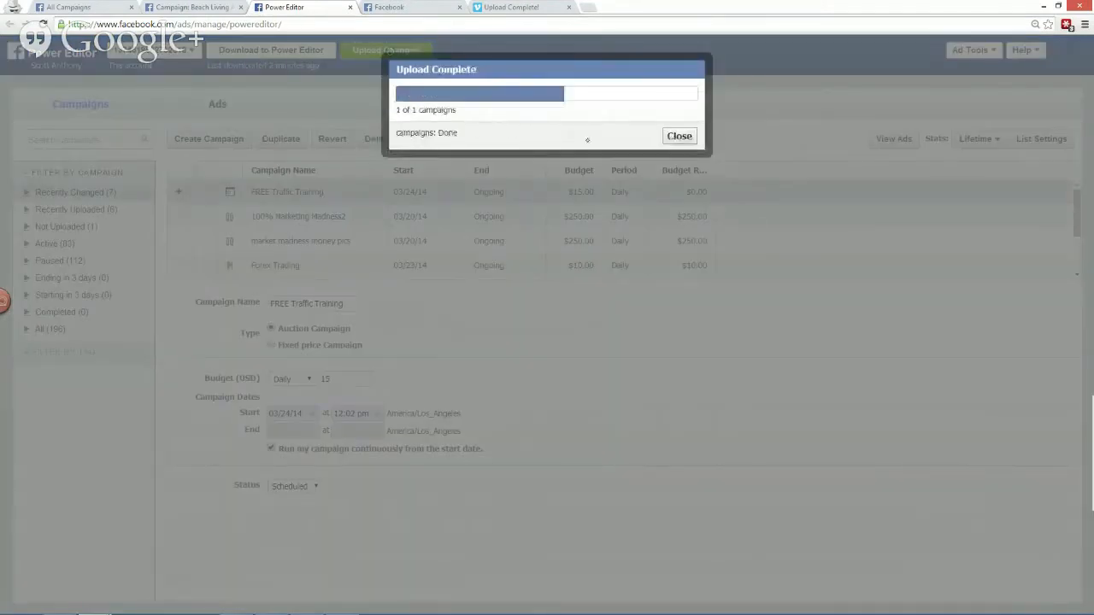
drag(396, 120, 462, 120)
click(678, 136)
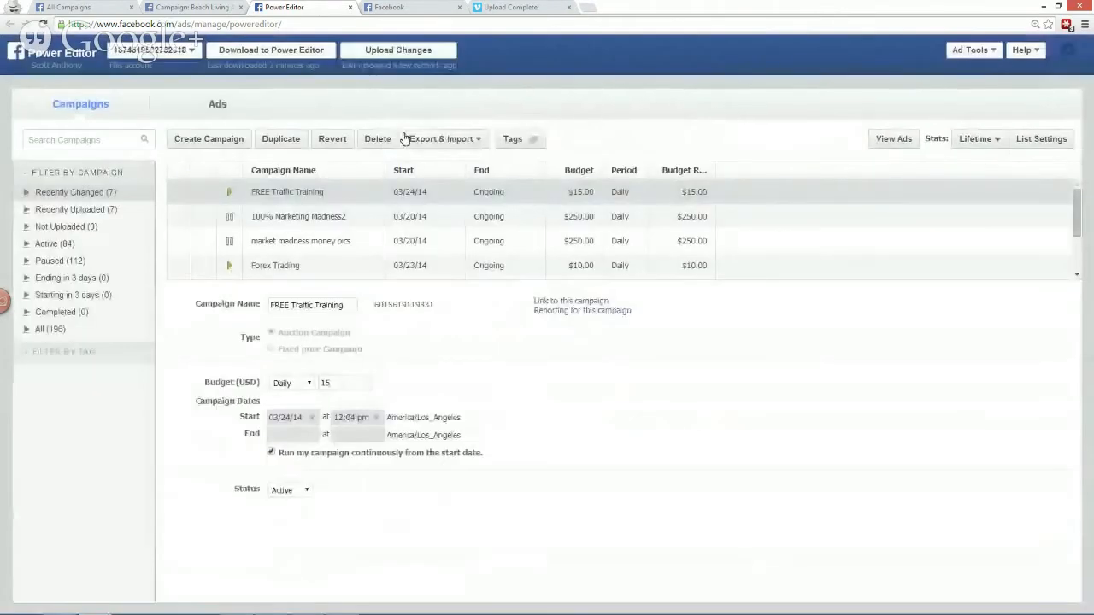
- Box Ads in red with an arrow pointing at it, clear the drawing, and show the ads list
mouse_move(439, 99)
mouse_down()
mouse_move(264, 102)
mouse_move(299, 109)
mouse_up()
mouse_move(205, 83)
mouse_down()
mouse_move(176, 86)
mouse_move(250, 84)
mouse_move(248, 94)
mouse_up()
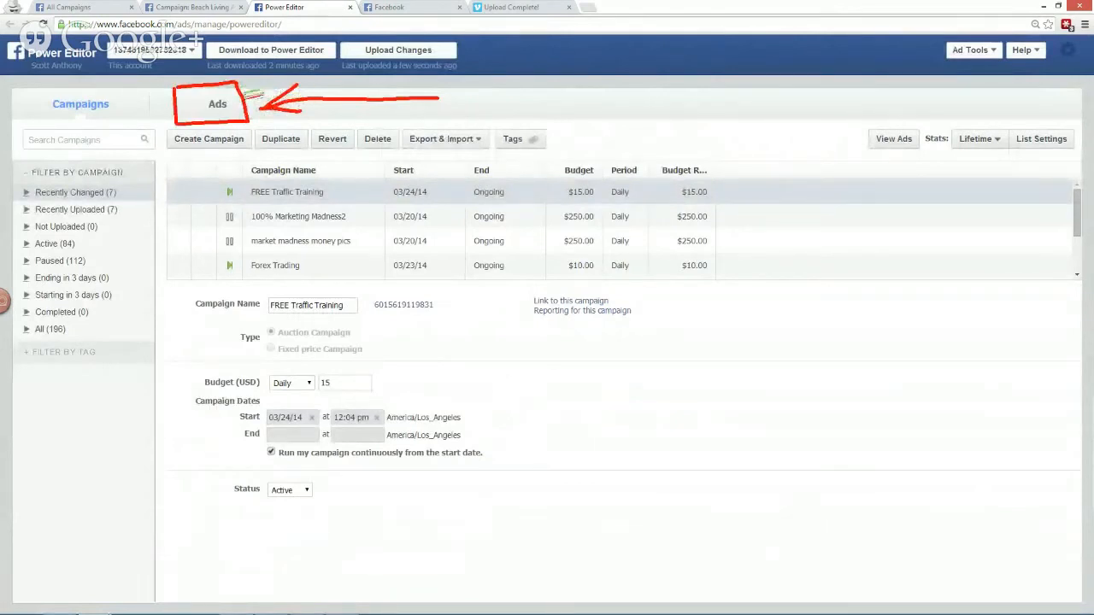
key(Escape)
click(219, 108)
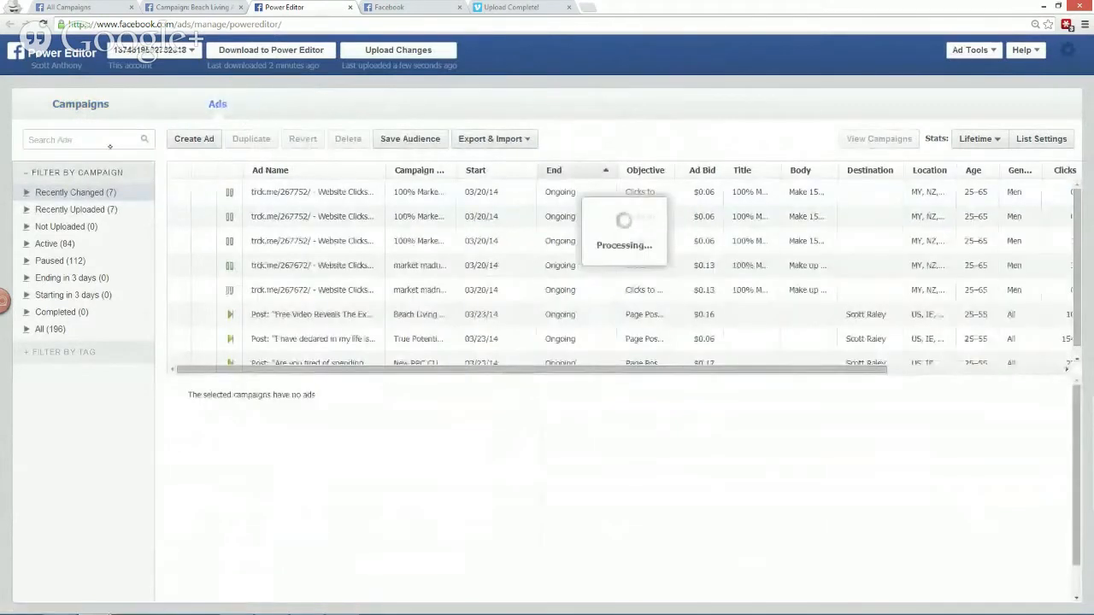
- Mark the ads search field with a drawing, clear it, and search the ads for "free"
mouse_move(212, 117)
mouse_down()
mouse_move(25, 124)
mouse_move(127, 159)
mouse_move(156, 130)
mouse_up()
key(Escape)
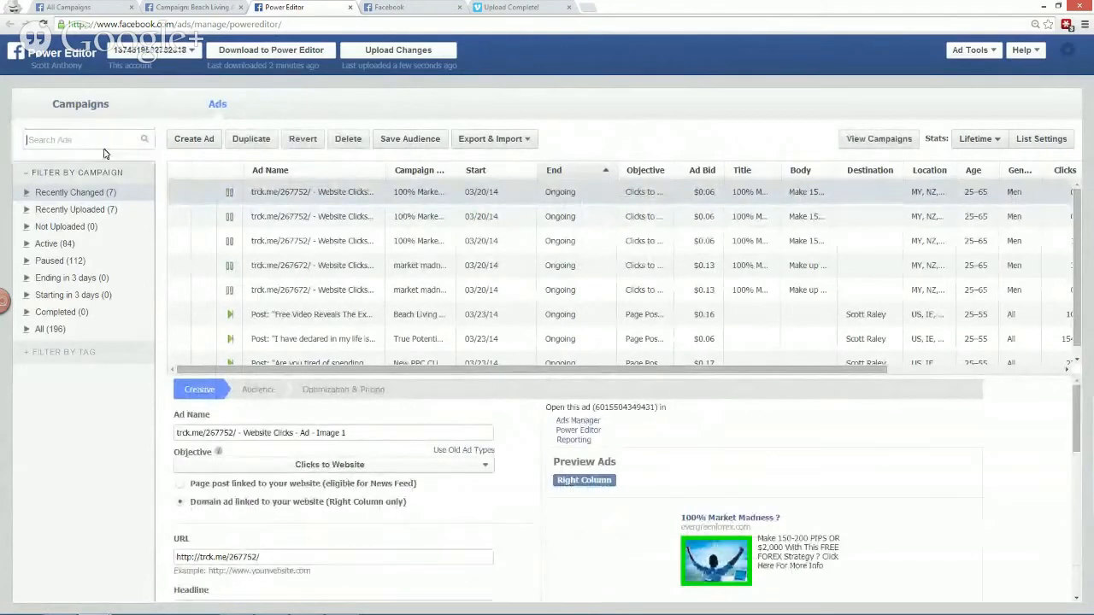
click(65, 140)
text(free)
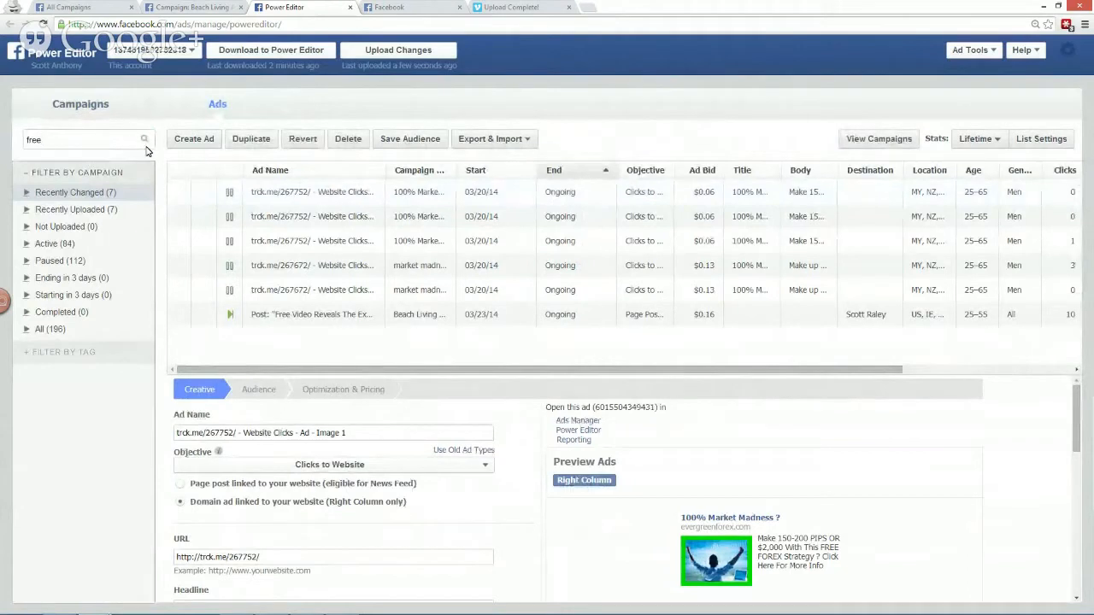
key(ctrl+2)
mouse_move(179, 117)
mouse_down()
mouse_move(160, 128)
mouse_move(229, 162)
mouse_move(224, 101)
mouse_move(165, 109)
mouse_up()
key(Escape)
click(180, 143)
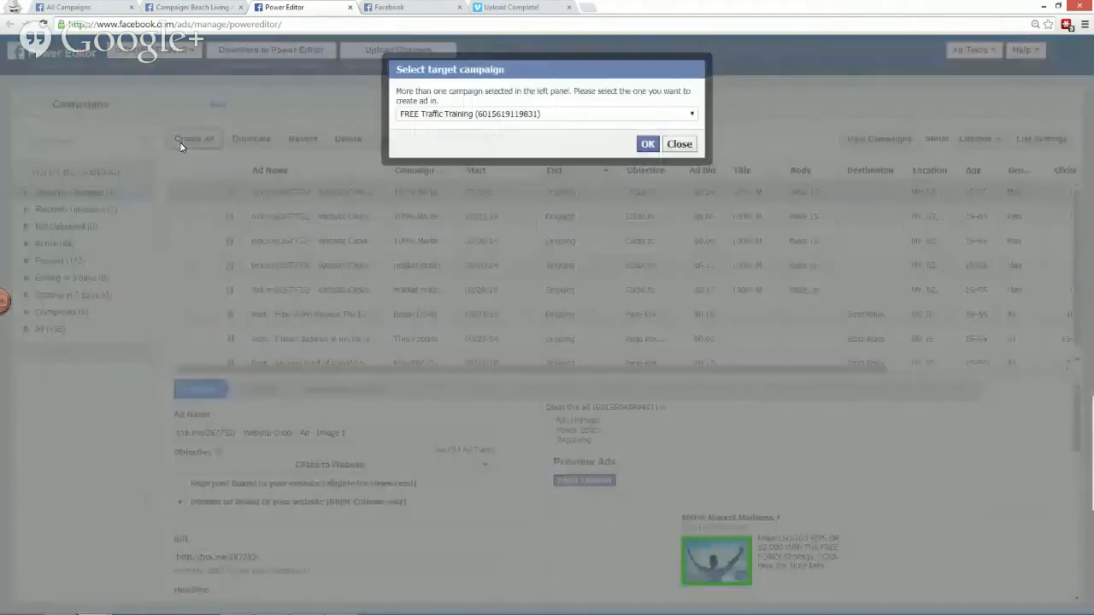
key(ctrl+2)
drag(402, 117, 517, 117)
key(Escape)
click(483, 113)
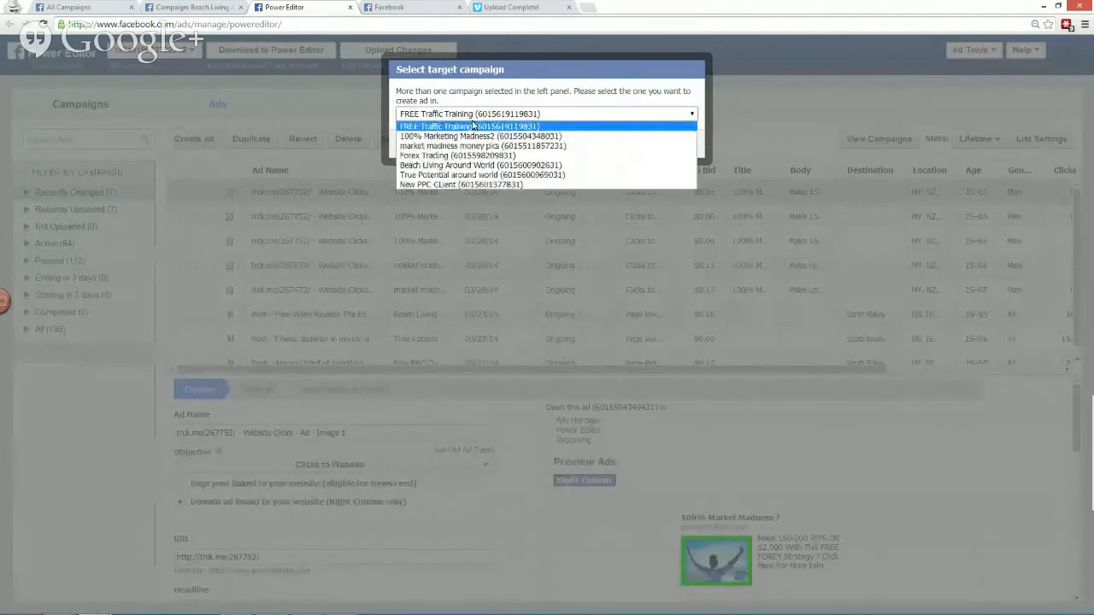
click(473, 126)
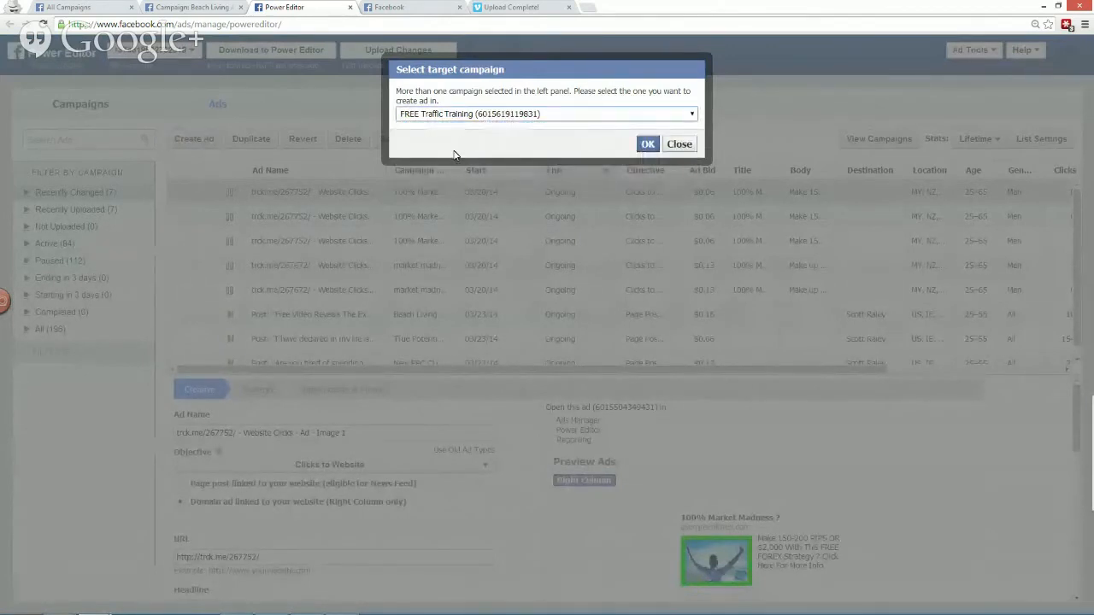
key(ctrl+2)
drag(393, 121, 491, 122)
key(Escape)
click(684, 144)
- Mark Download to Power Editor with a drawing, and clear it
key(ctrl+2)
mouse_move(287, 82)
mouse_down()
mouse_move(170, 82)
mouse_move(183, 135)
mouse_move(275, 81)
mouse_up()
key(Escape)
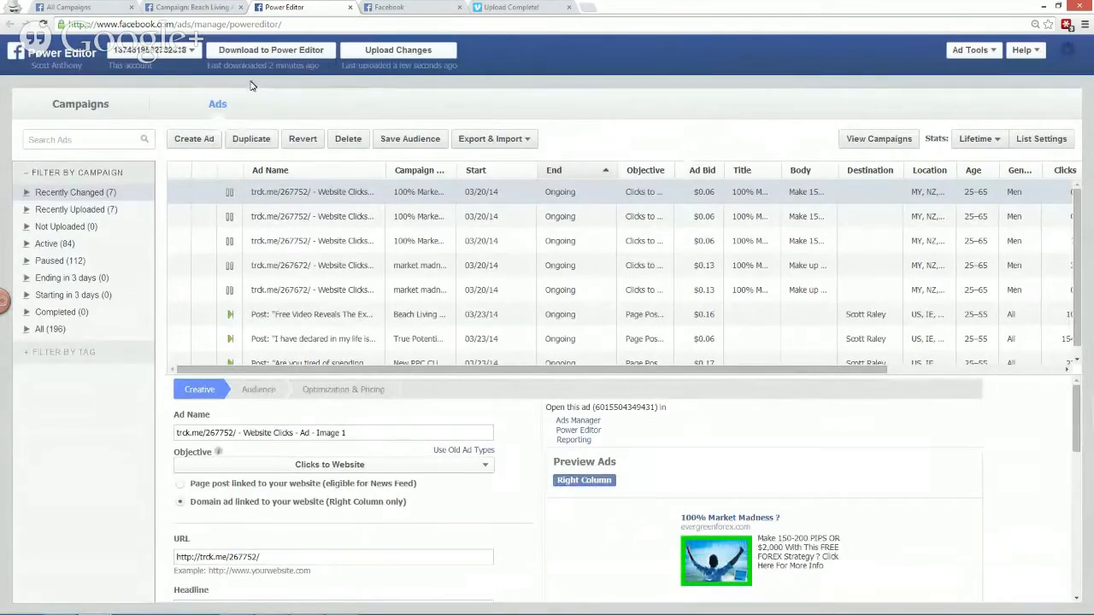
- Create a new ad with FREE Traffic Training as the target campaign, underlining the campaign name before confirming
click(178, 139)
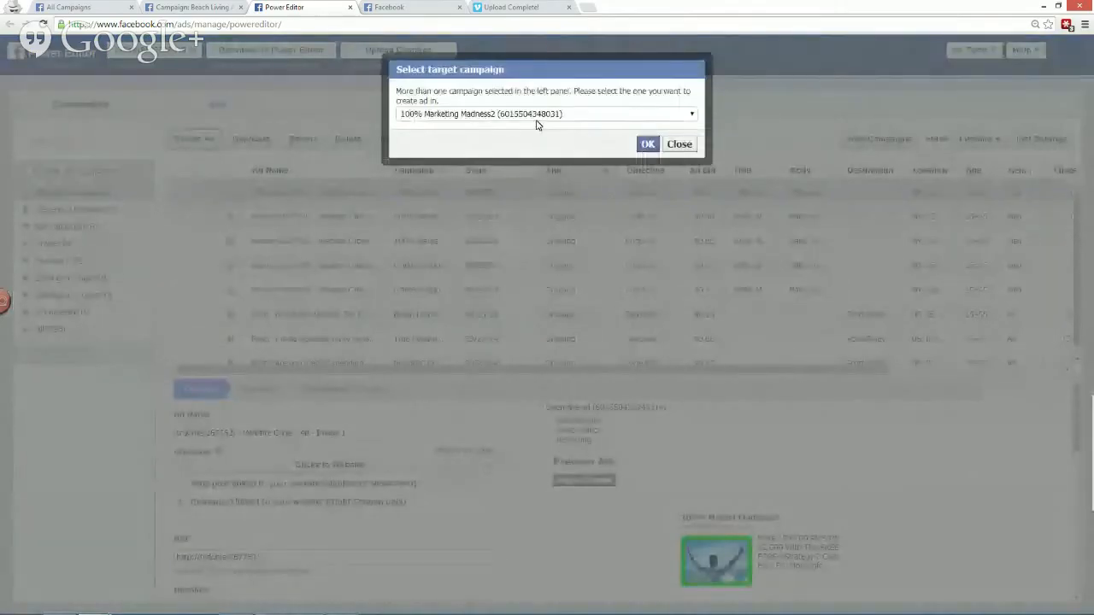
click(478, 113)
click(444, 130)
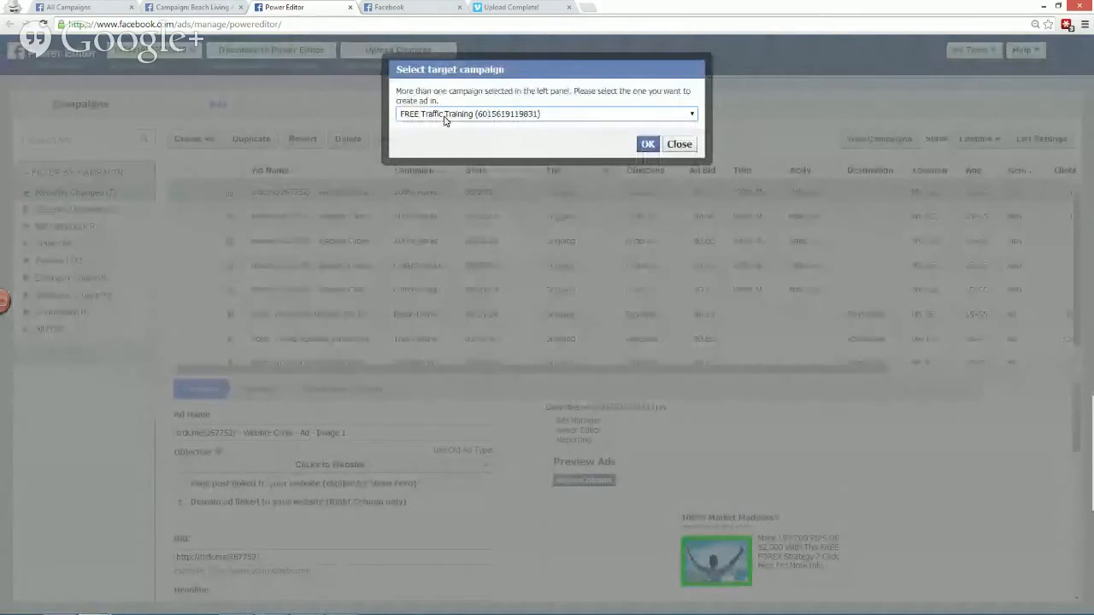
key(ctrl+2)
drag(398, 120, 492, 119)
key(Escape)
click(647, 145)
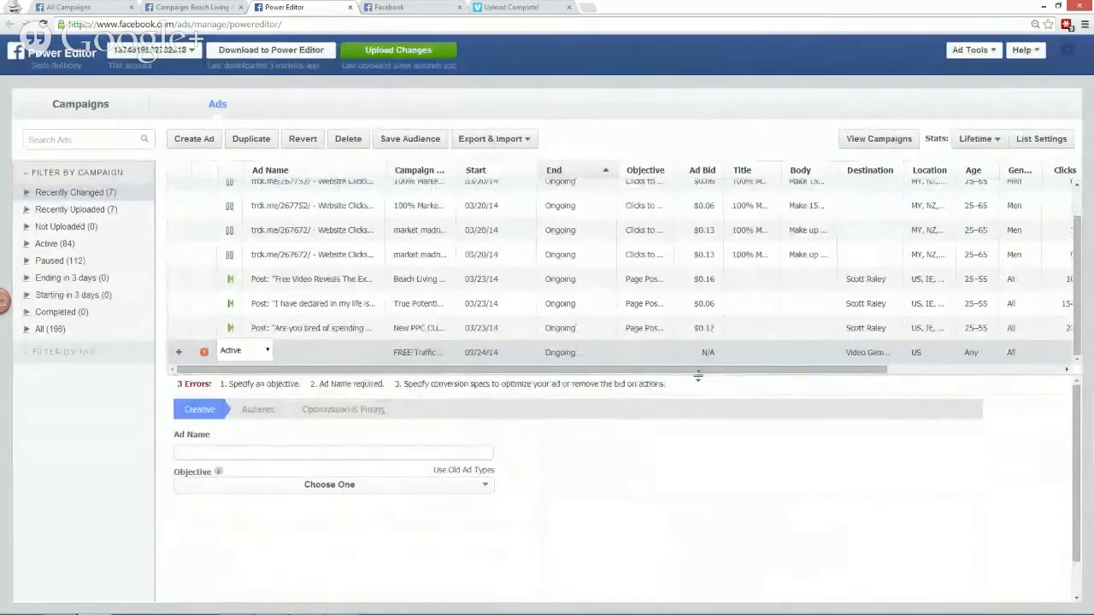
- Enlarge the ad editing area and name the ad FREE Traffic Training - Internet Traffic Formula
drag(697, 376, 695, 178)
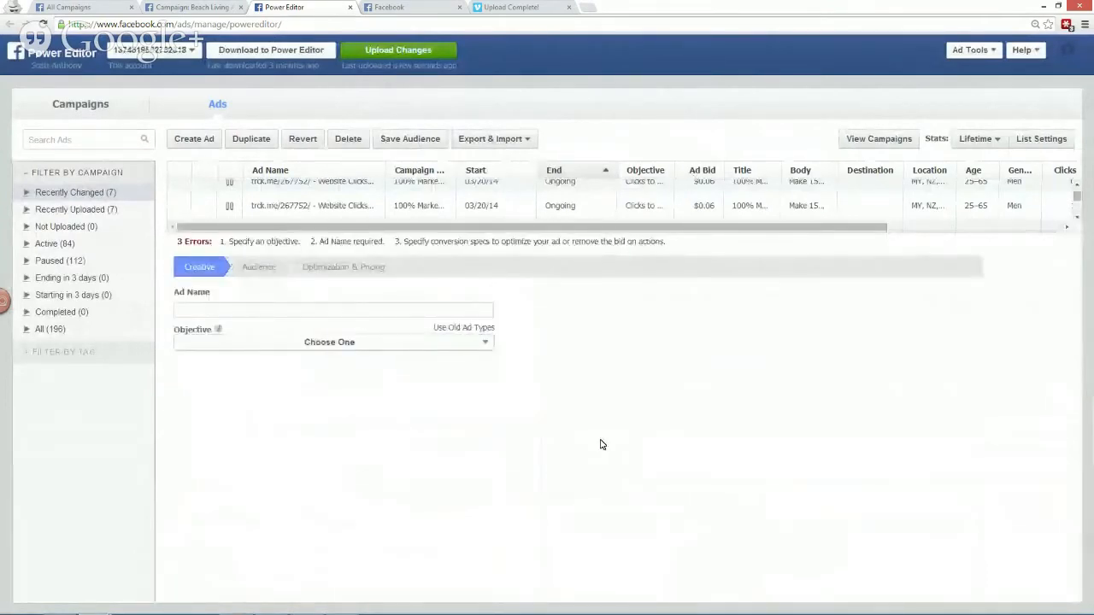
key(ctrl+plus)
key(ctrl+plus)
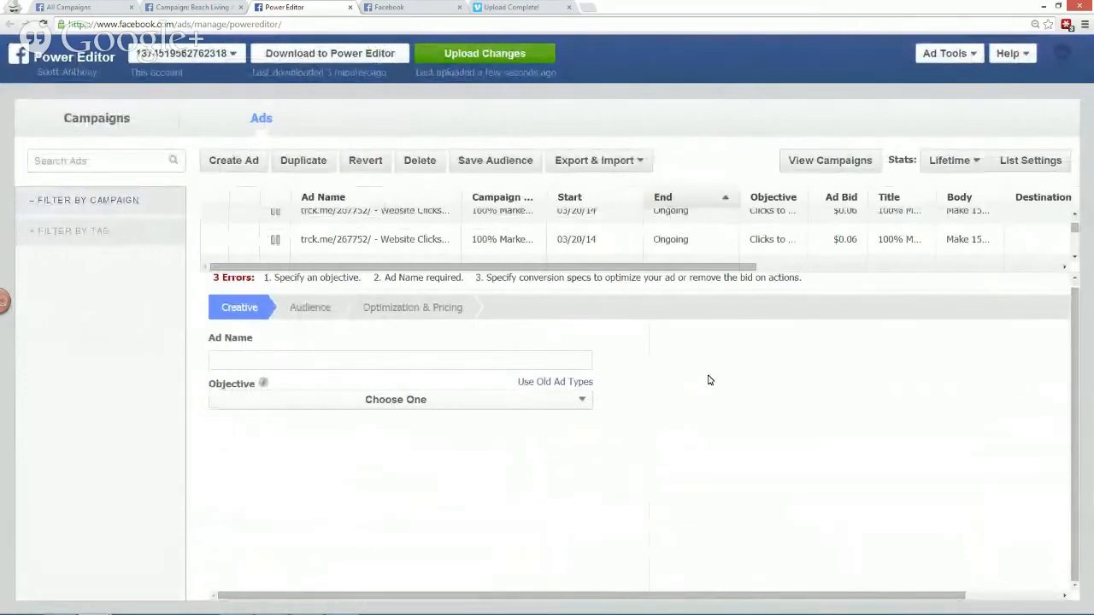
drag(235, 359, 633, 354)
click(293, 361)
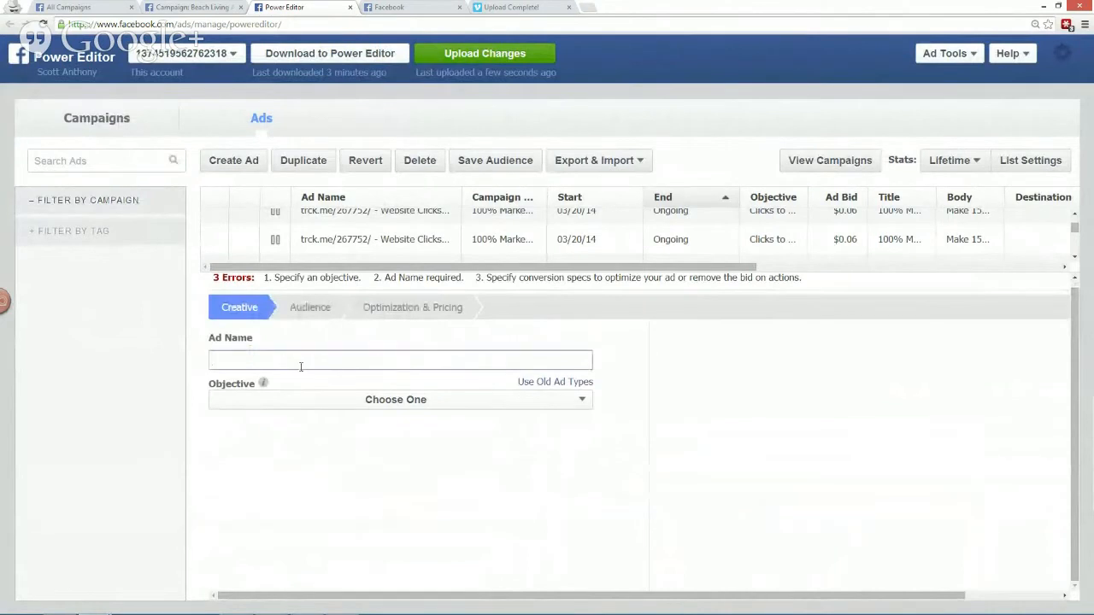
text(FREE Traffic Training - Internet Traffic Formu)
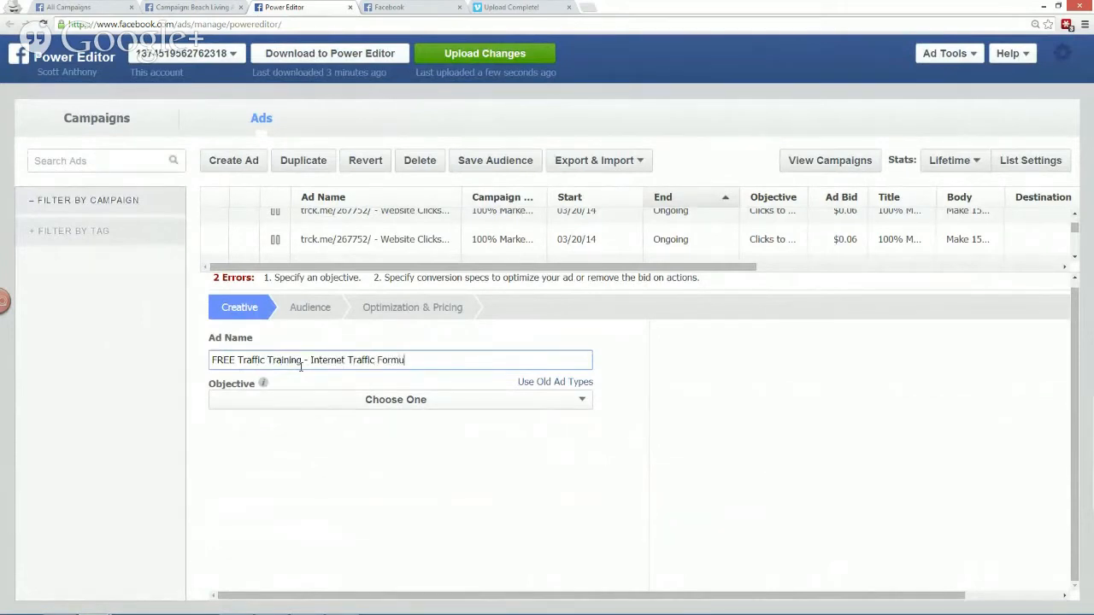
text(la)
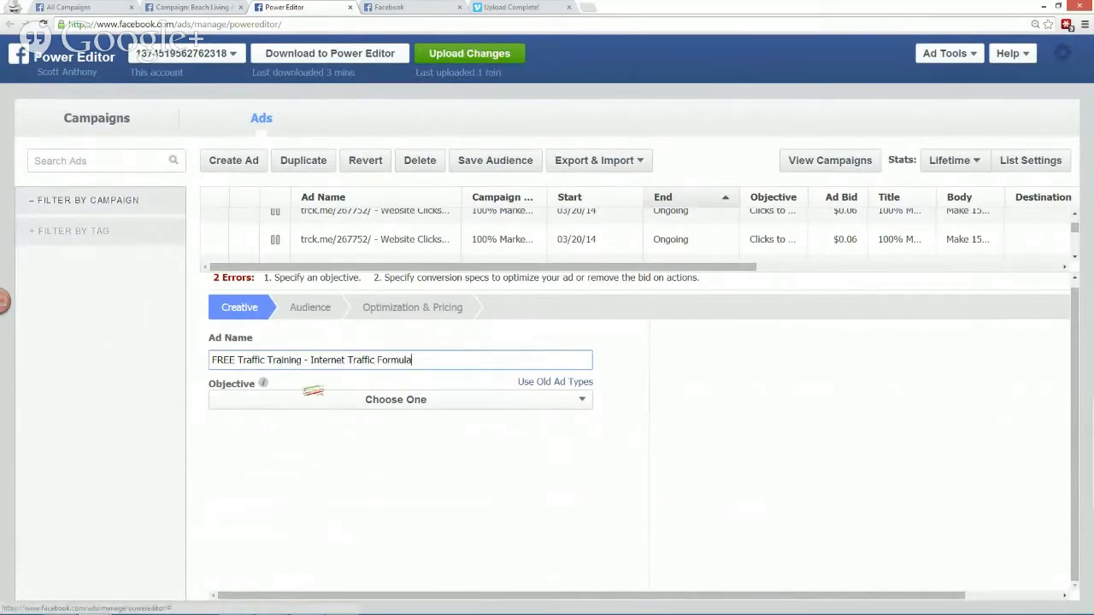
- Open the objective choices, mark Clicks to Website and Page Post Engagement in red, and clear the drawing
click(305, 400)
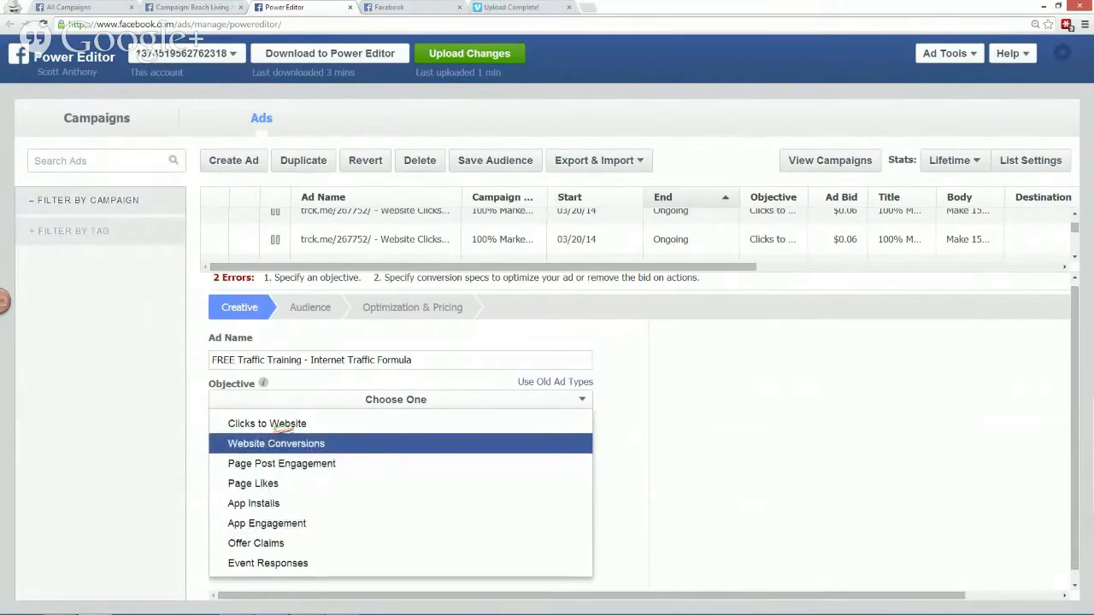
drag(214, 470, 355, 478)
drag(227, 434, 419, 421)
drag(330, 413, 332, 427)
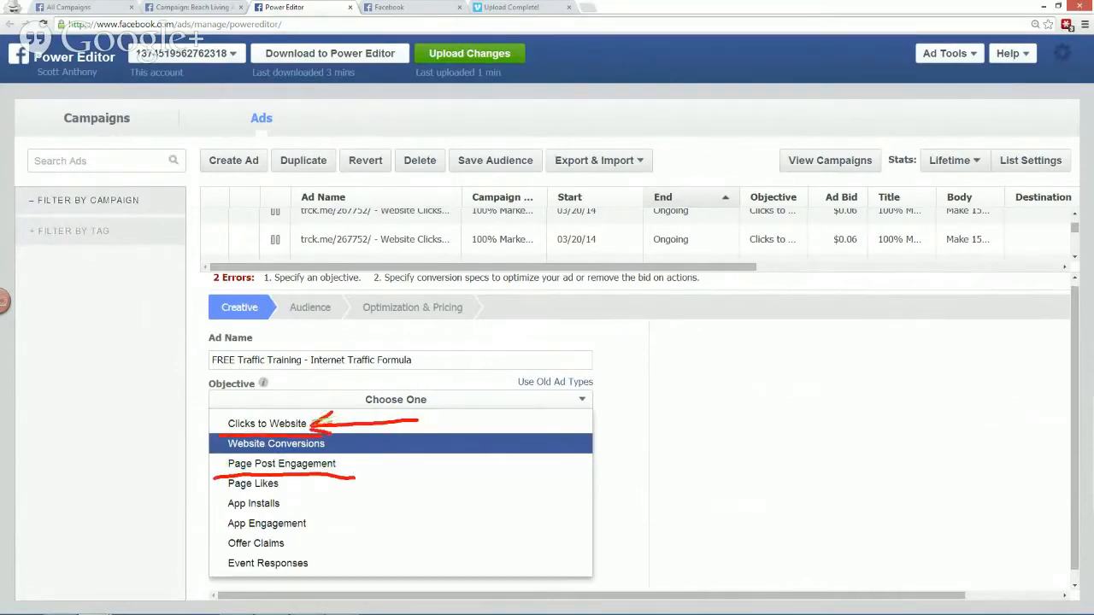
mouse_move(651, 363)
mouse_down()
mouse_move(636, 413)
mouse_move(733, 351)
mouse_move(617, 354)
mouse_up()
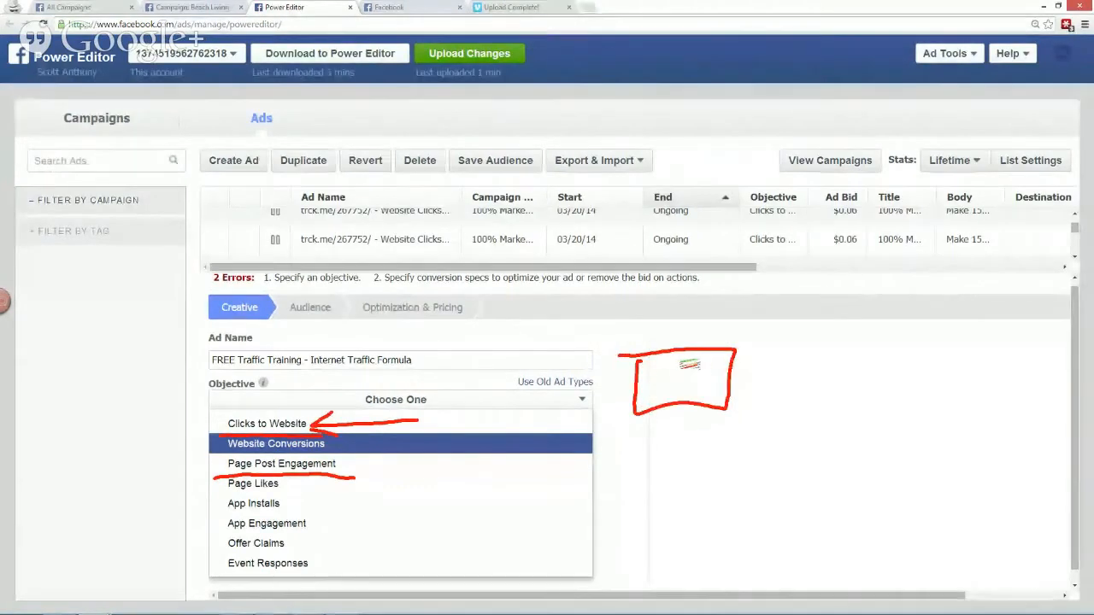
key(Escape)
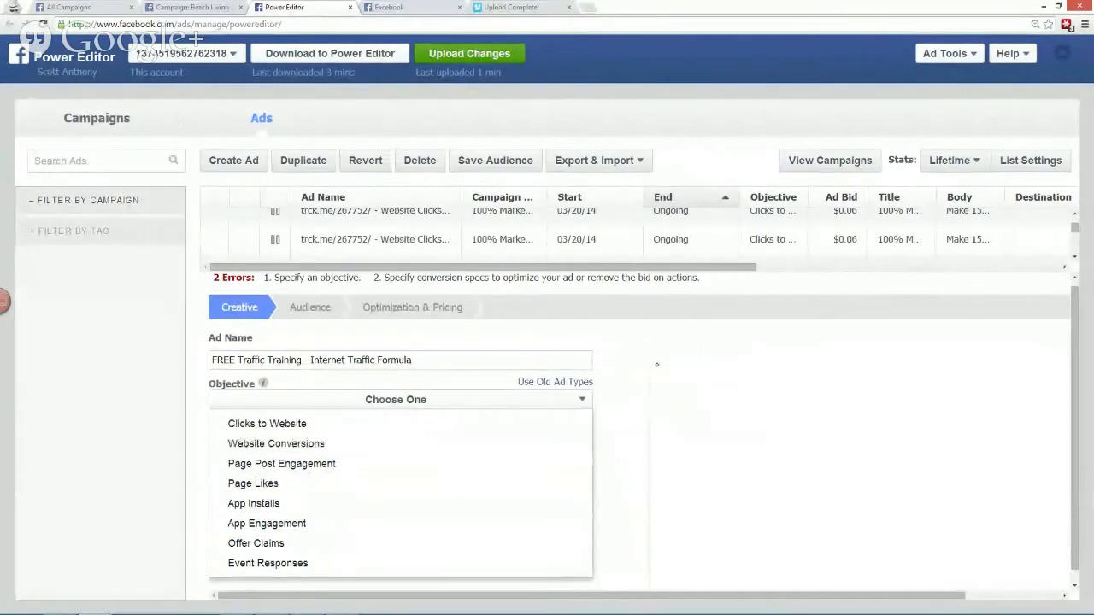
- Sketch an AD box with an arrow leading to CP, and mark Clicks to Website with an arrow and a box
mouse_move(632, 346)
mouse_down()
mouse_move(634, 376)
mouse_move(735, 402)
mouse_move(629, 332)
mouse_move(646, 387)
mouse_move(677, 385)
mouse_up()
mouse_move(650, 376)
mouse_down()
mouse_move(674, 374)
mouse_move(670, 386)
mouse_up()
mouse_move(670, 358)
mouse_down()
mouse_move(689, 373)
mouse_move(735, 322)
mouse_up()
mouse_move(725, 369)
mouse_down()
mouse_move(865, 369)
mouse_move(832, 398)
mouse_up()
mouse_move(896, 359)
mouse_down()
mouse_move(897, 381)
mouse_move(920, 371)
mouse_up()
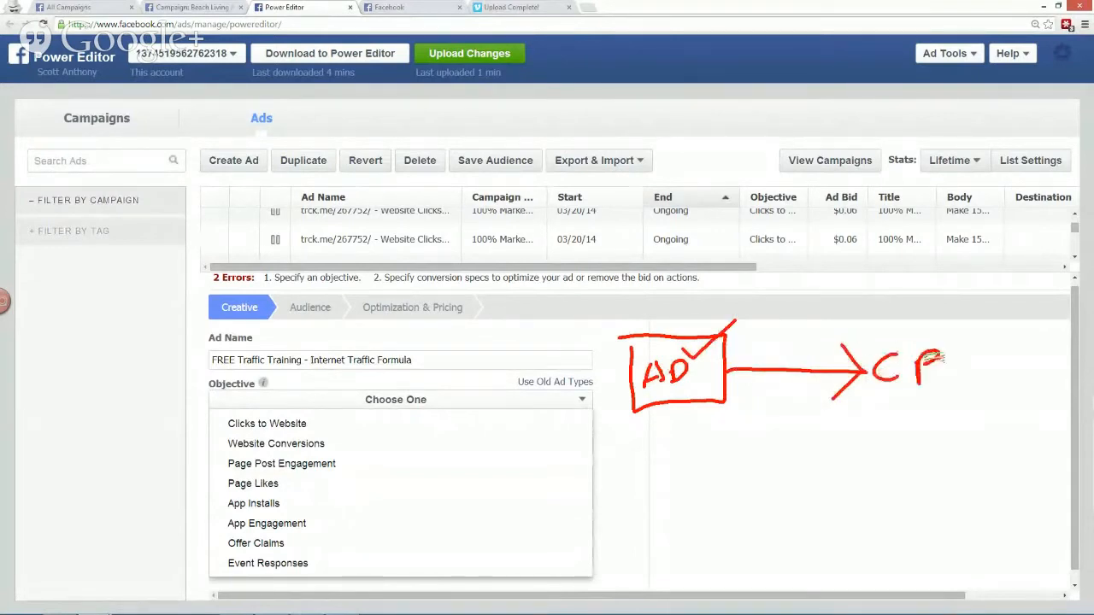
drag(535, 429, 310, 422)
mouse_move(335, 409)
mouse_down()
mouse_move(310, 422)
mouse_move(333, 429)
mouse_up()
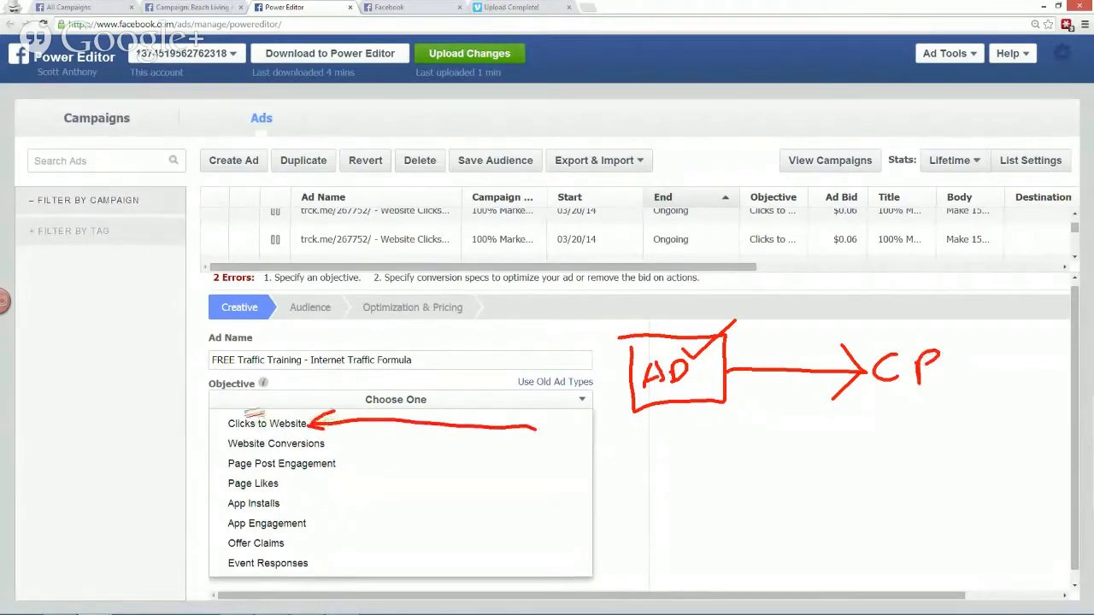
mouse_move(227, 414)
mouse_down()
mouse_move(347, 432)
mouse_move(317, 403)
mouse_move(217, 419)
mouse_up()
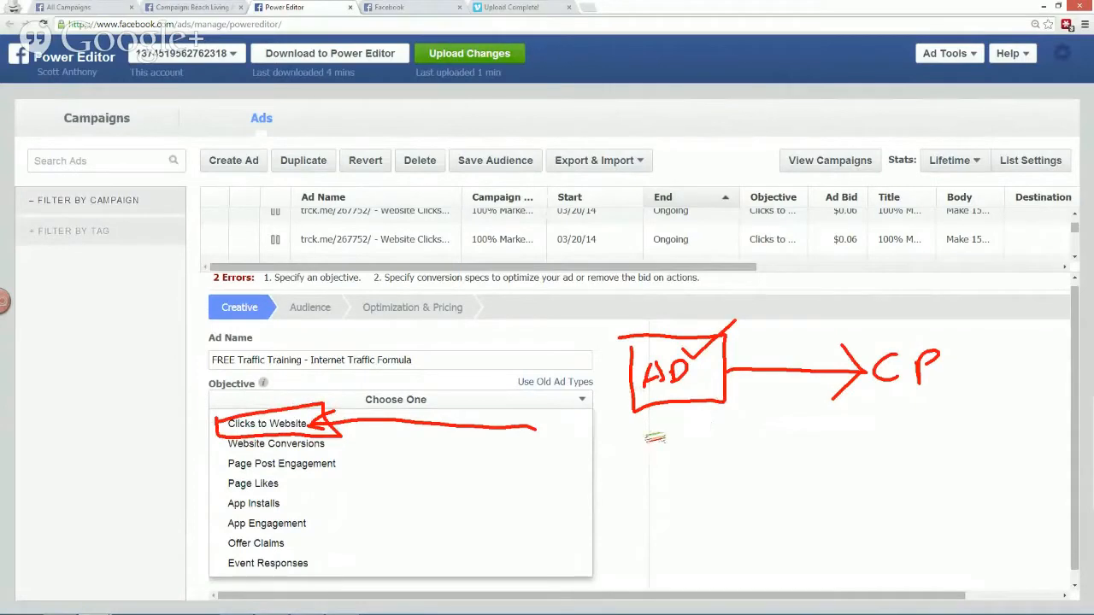
- Mark Page Post Engagement with an arrow and underline, sketch a picture box with an arrow to a page, and clear all drawings
mouse_move(472, 449)
mouse_down()
mouse_move(359, 457)
mouse_move(380, 470)
mouse_up()
mouse_move(650, 448)
mouse_down()
mouse_move(647, 488)
mouse_move(734, 518)
mouse_move(727, 445)
mouse_move(621, 440)
mouse_move(694, 486)
mouse_move(710, 484)
mouse_move(708, 454)
mouse_move(750, 430)
mouse_up()
drag(733, 478, 885, 478)
mouse_move(846, 442)
mouse_down()
mouse_move(885, 479)
mouse_move(856, 512)
mouse_up()
mouse_move(908, 433)
mouse_down()
mouse_move(911, 500)
mouse_move(983, 423)
mouse_move(889, 424)
mouse_move(903, 462)
mouse_move(957, 462)
mouse_move(957, 489)
mouse_up()
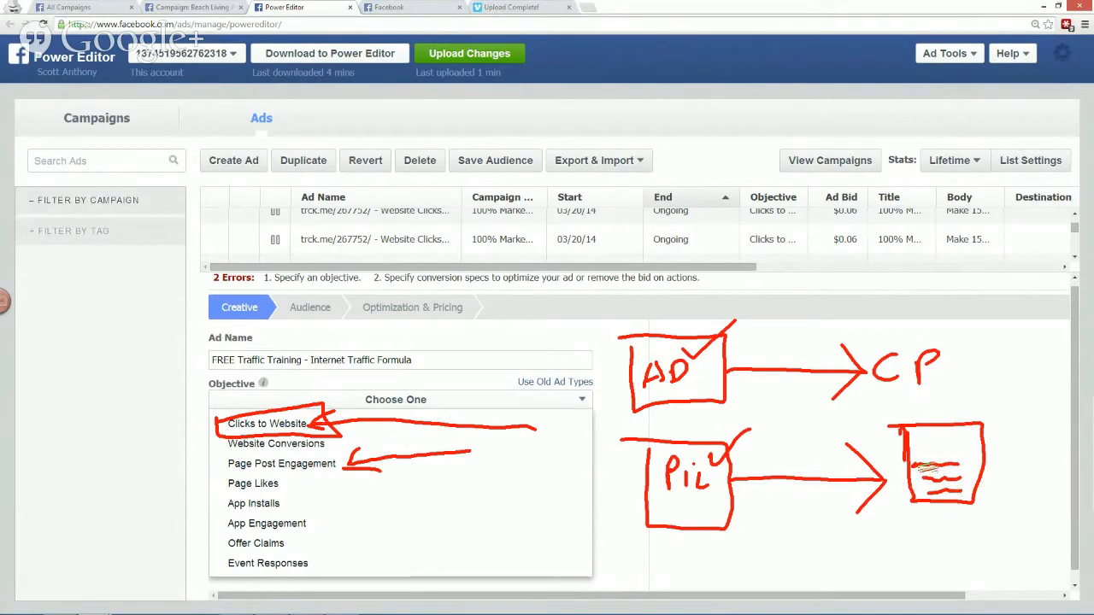
drag(217, 471, 359, 460)
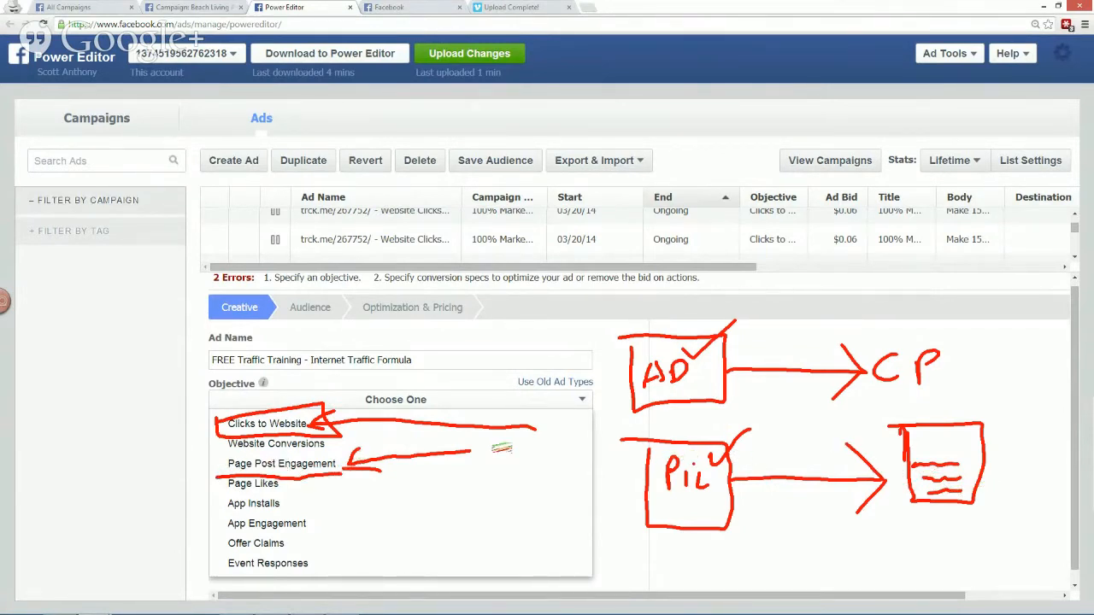
key(Escape)
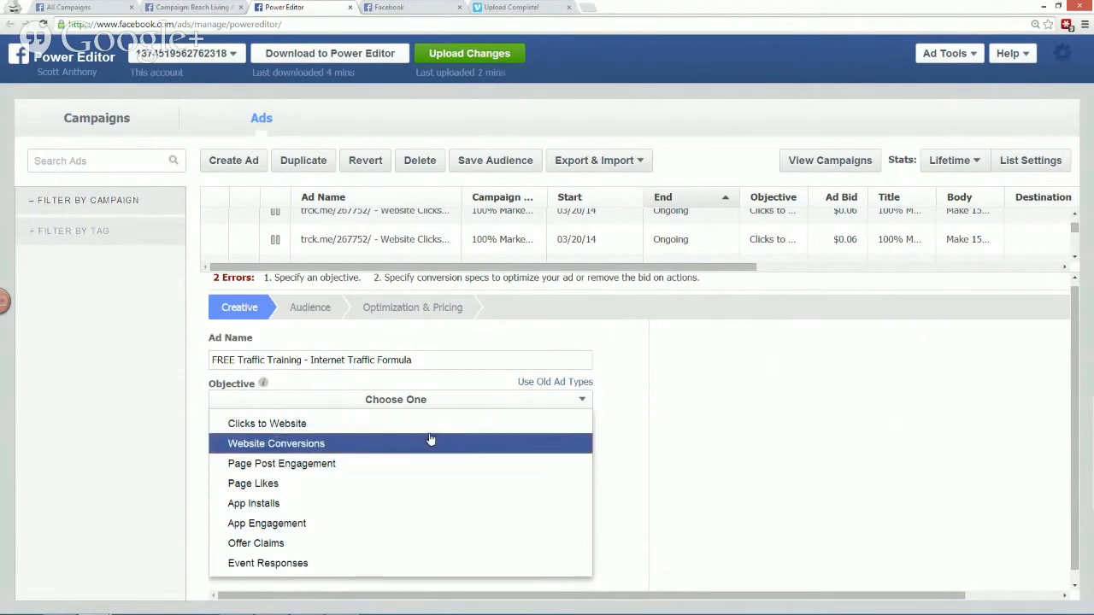
- Set the ad objective to Clicks to Website and underline the option for a page post linked to the website
click(309, 425)
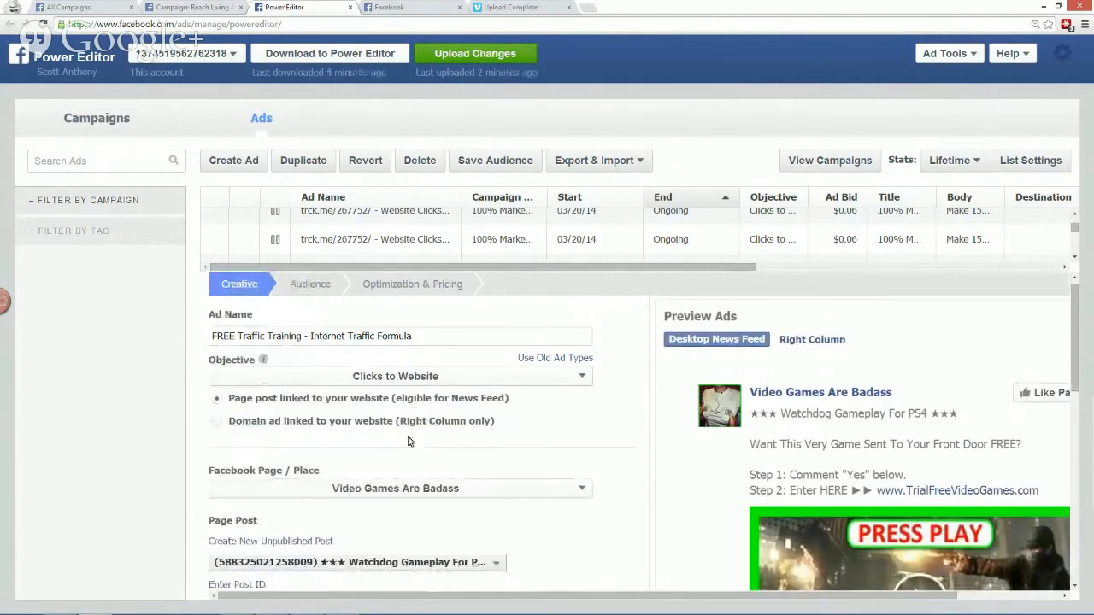
scroll(580, 418, down, 3)
scroll(581, 416, up, 3)
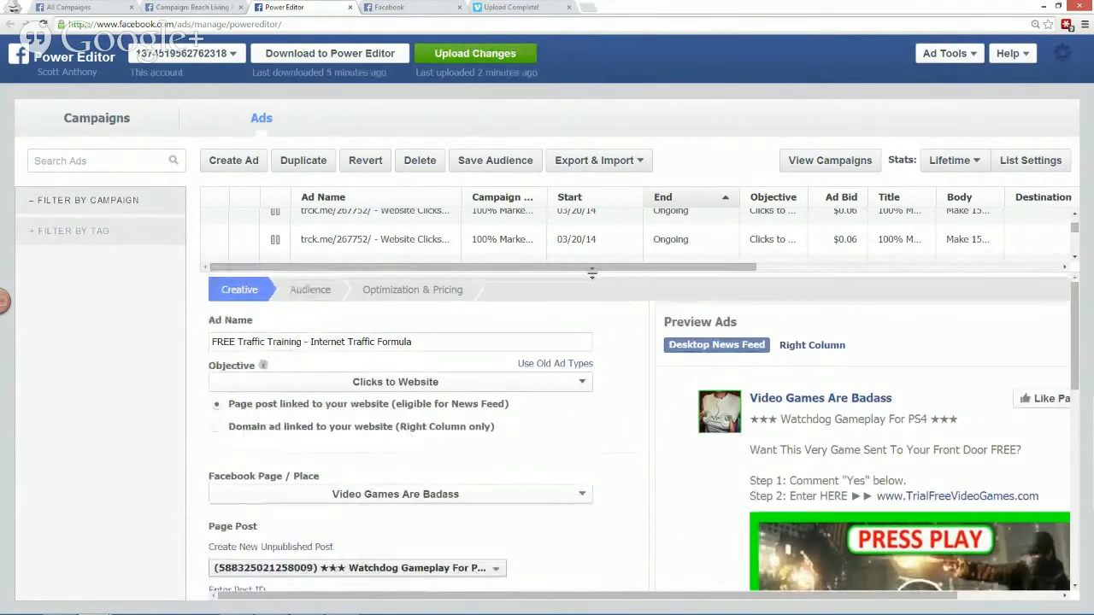
scroll(603, 385, down, 2)
scroll(604, 385, up, 1)
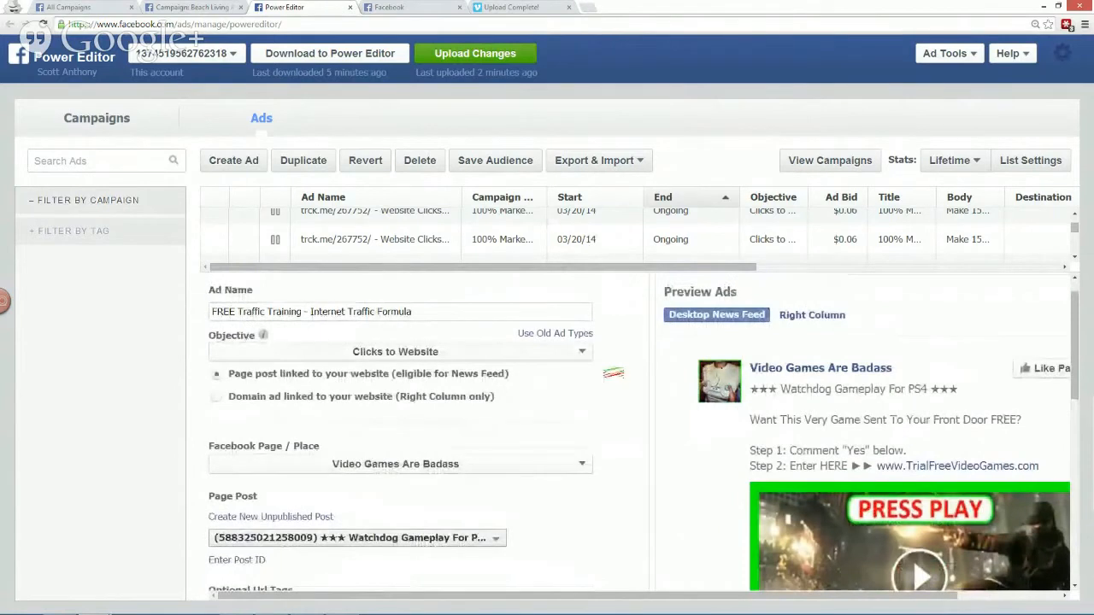
drag(223, 386, 530, 383)
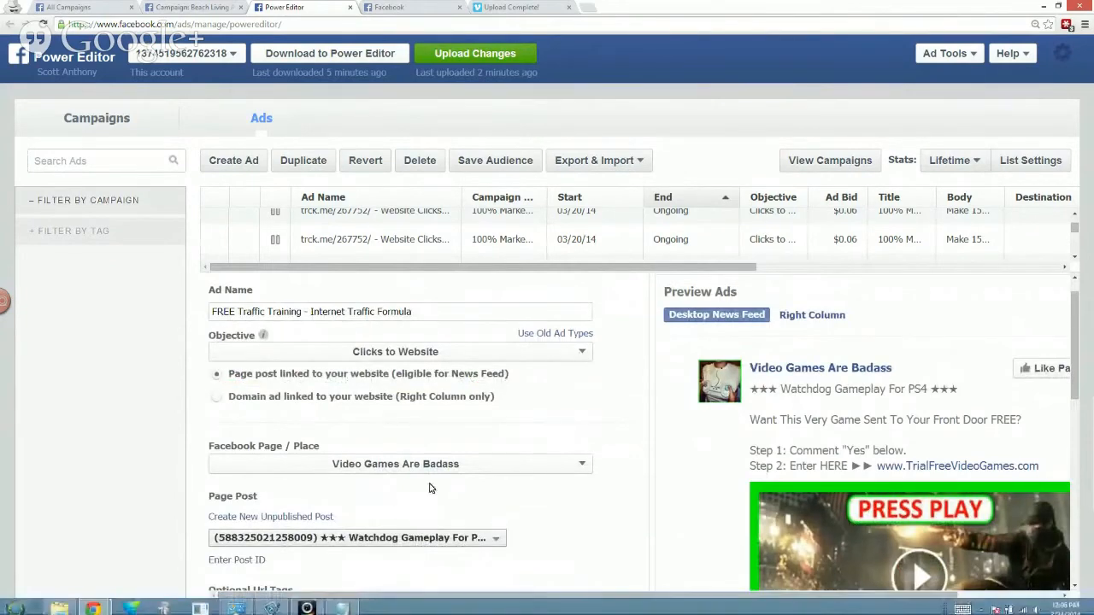
- Set the ad's Facebook Page to the one carrying the advertiser's own name
scroll(462, 470, down, 3)
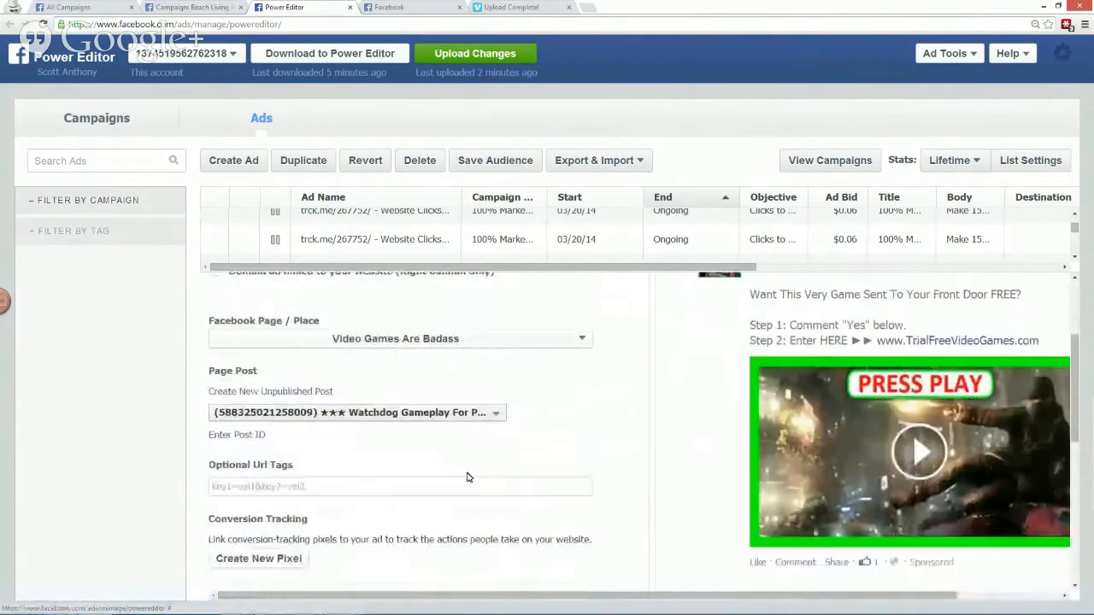
click(361, 344)
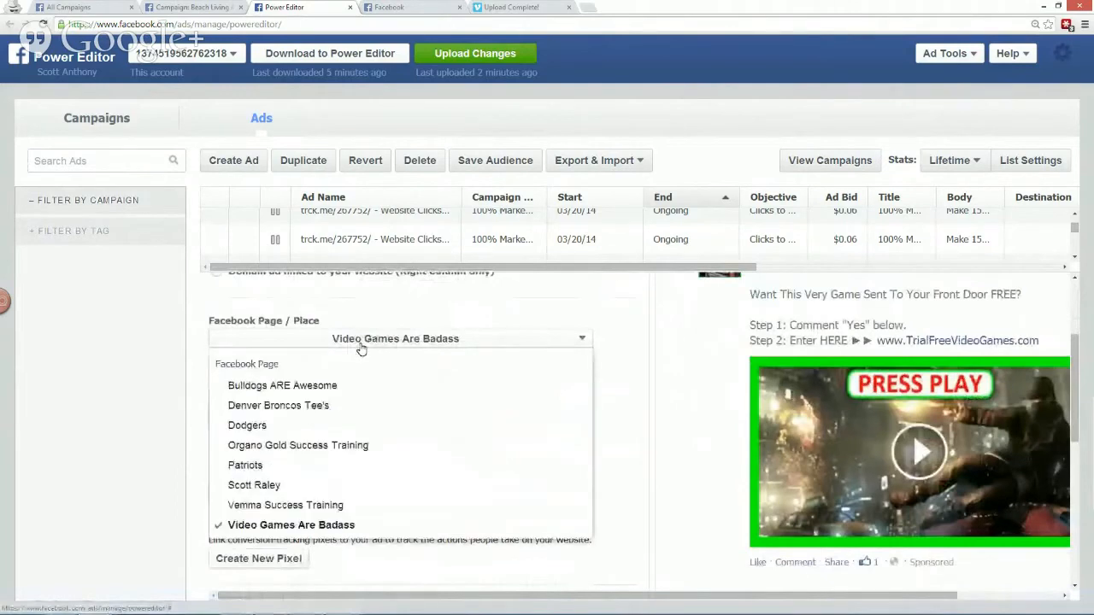
scroll(367, 410, down, 2)
scroll(367, 411, up, 3)
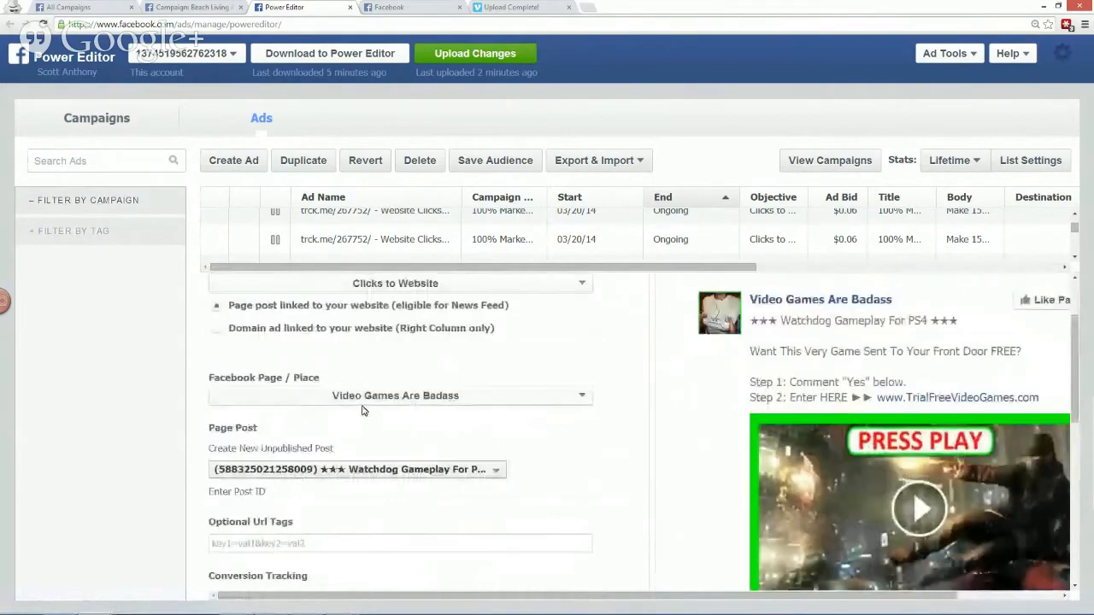
click(362, 402)
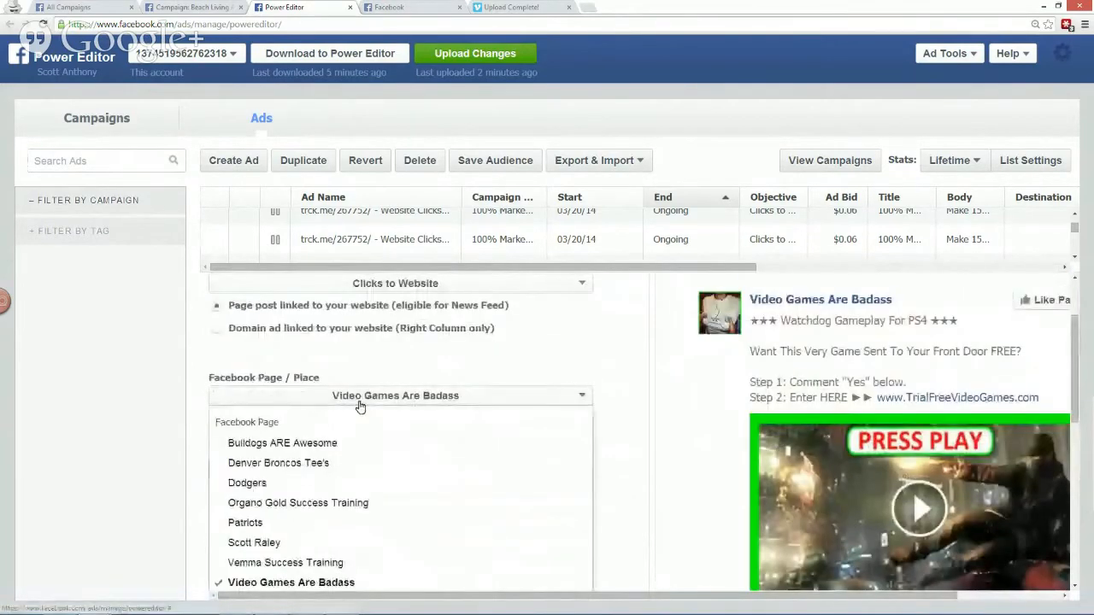
click(316, 543)
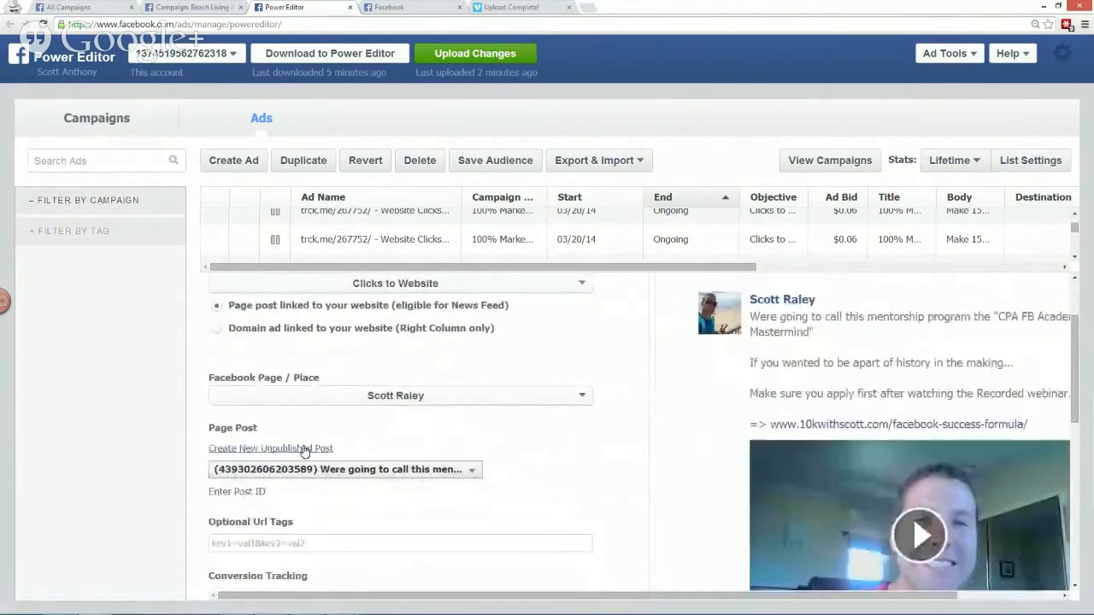
- Mark Create New Unpublished Post with drawings, clear them, and open the form for a new unpublished page post
scroll(778, 406, down, 2)
scroll(779, 406, up, 2)
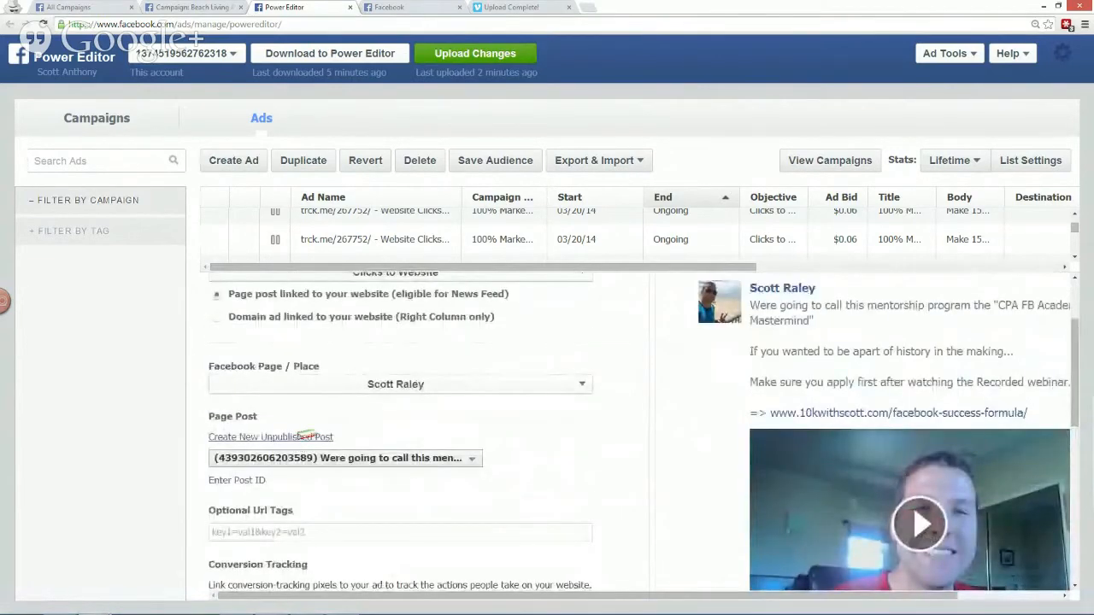
drag(205, 445, 356, 444)
mouse_move(622, 435)
mouse_down()
mouse_move(756, 369)
mouse_move(714, 371)
mouse_move(740, 405)
mouse_up()
key(Escape)
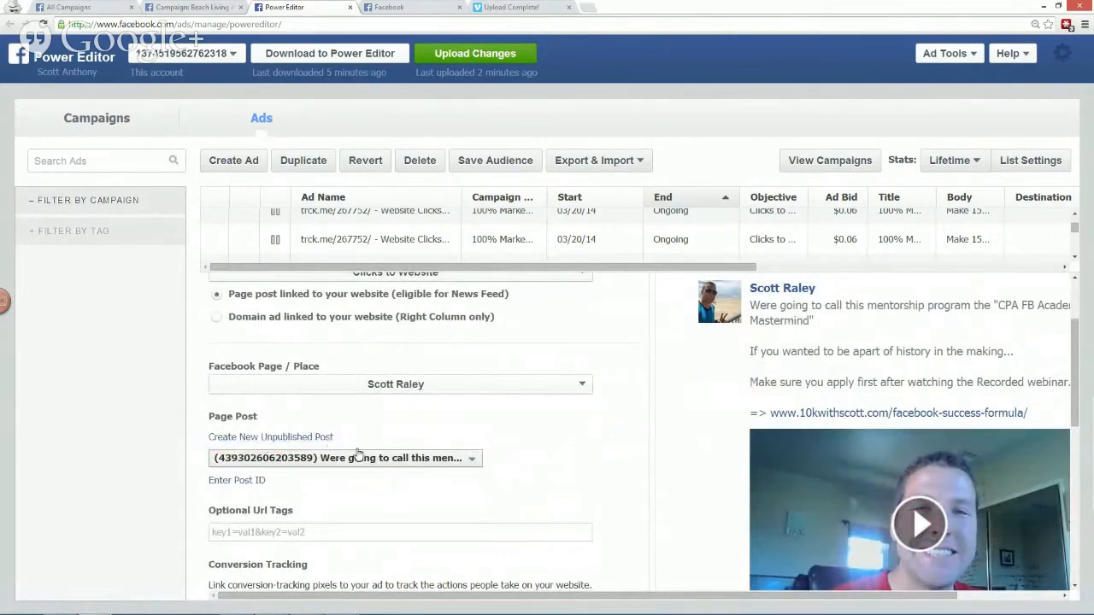
mouse_move(205, 439)
mouse_down()
mouse_move(338, 443)
mouse_move(352, 432)
mouse_up()
key(Escape)
click(301, 439)
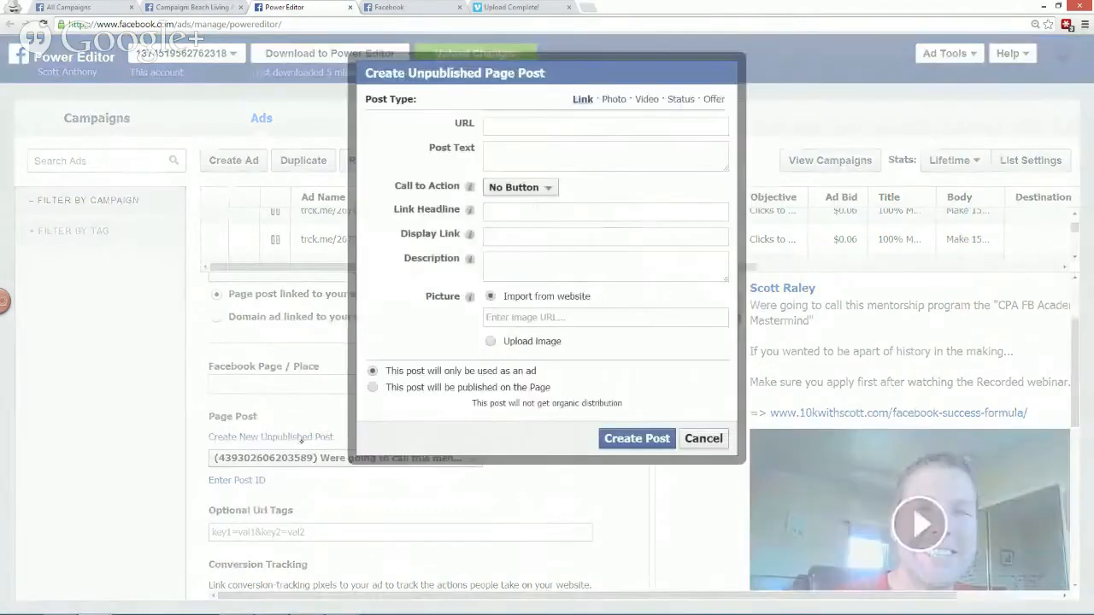
- Mark the URL field and the Link post type with drawings, and clear them
mouse_move(401, 312)
mouse_down()
mouse_move(506, 169)
mouse_move(562, 109)
mouse_move(574, 111)
mouse_move(565, 133)
mouse_up()
key(Escape)
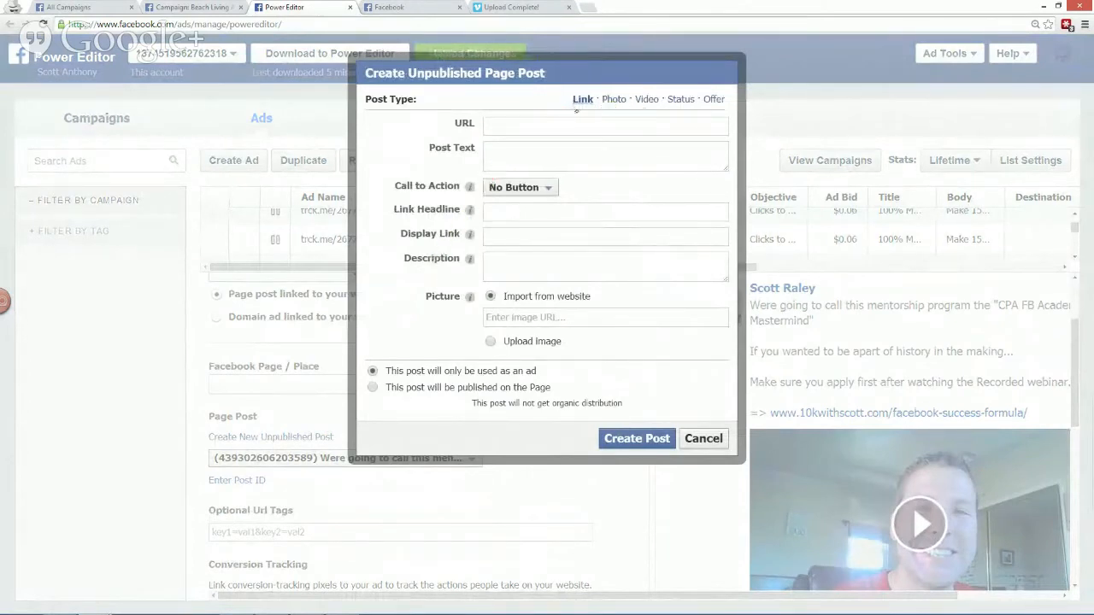
drag(588, 104, 632, 113)
key(Escape)
click(190, 7)
click(113, 7)
click(331, 6)
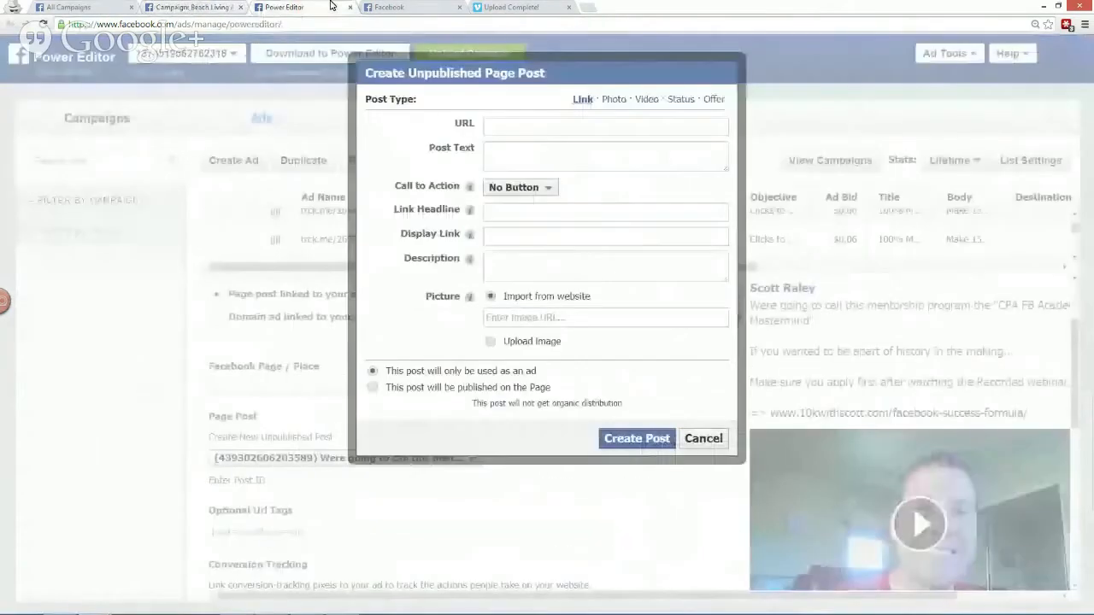
click(529, 124)
key(alt+Tab)
text(http://webdinc.com/freetraffictraining)
drag(663, 125, 462, 133)
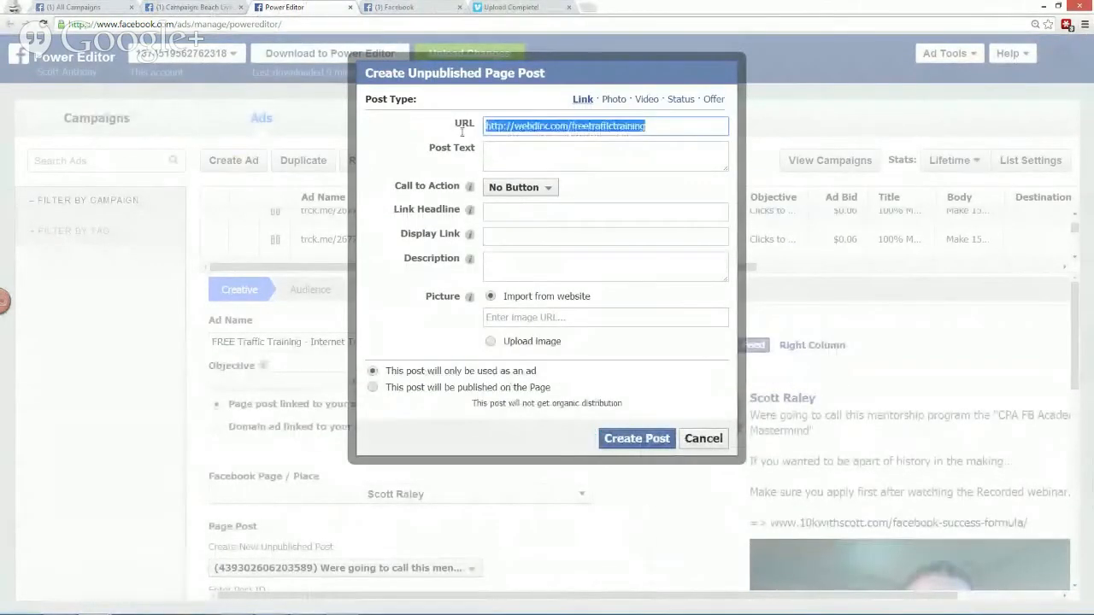
click(579, 149)
drag(656, 124, 442, 127)
click(606, 153)
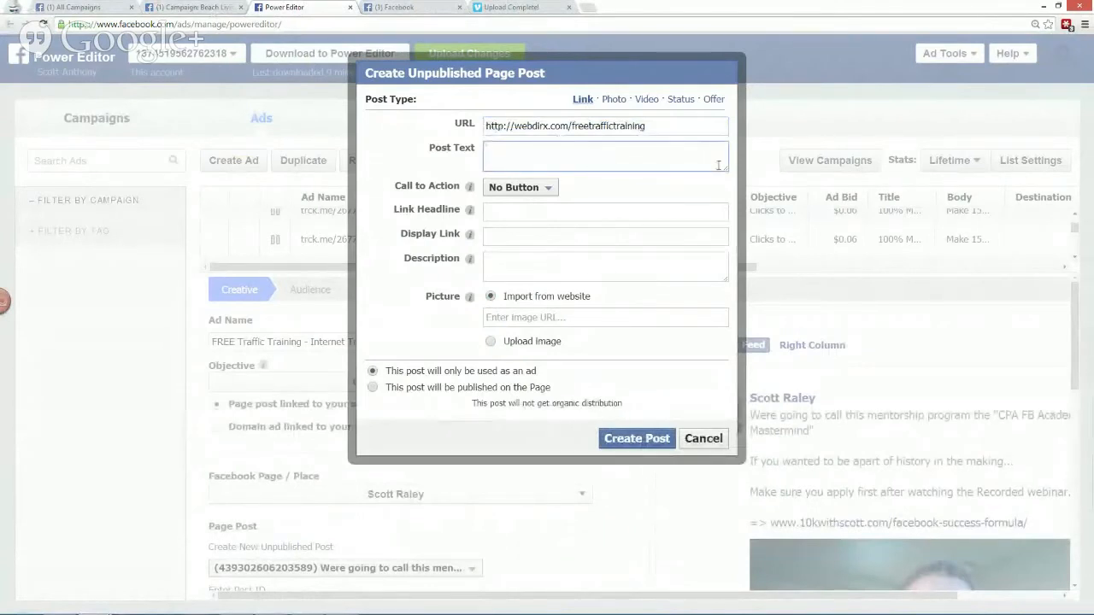
drag(725, 173, 727, 203)
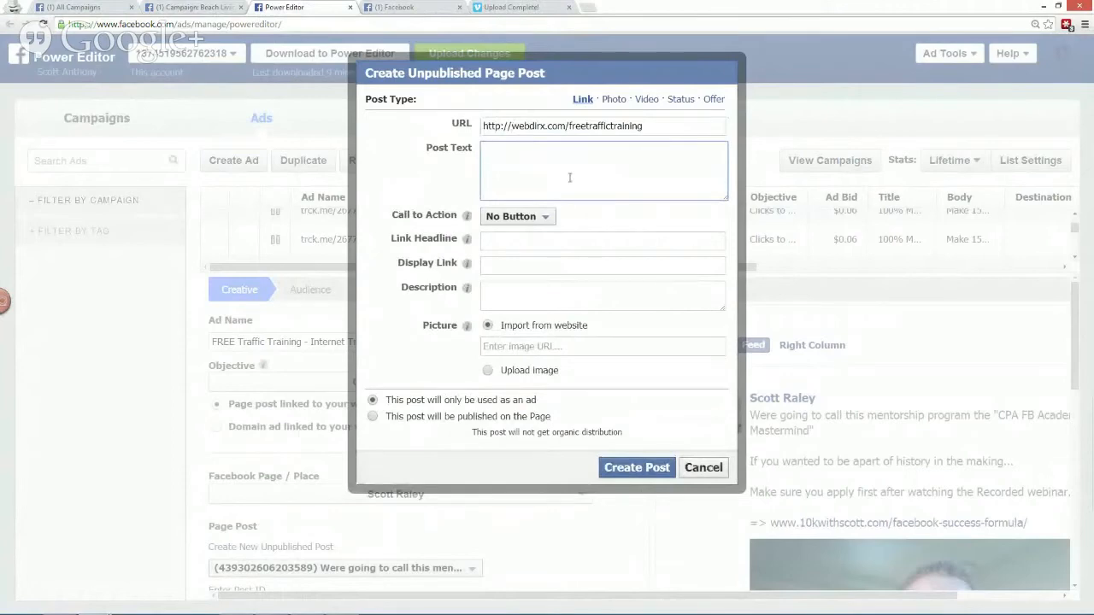
- Copy the itf-simple page headline "FREE Video Reveals: New 2014 Traffic Methods That Pull Up To 40,000 LEADS in ONE DAY!" in the other Chrome window
click(518, 243)
key(alt+Tab)
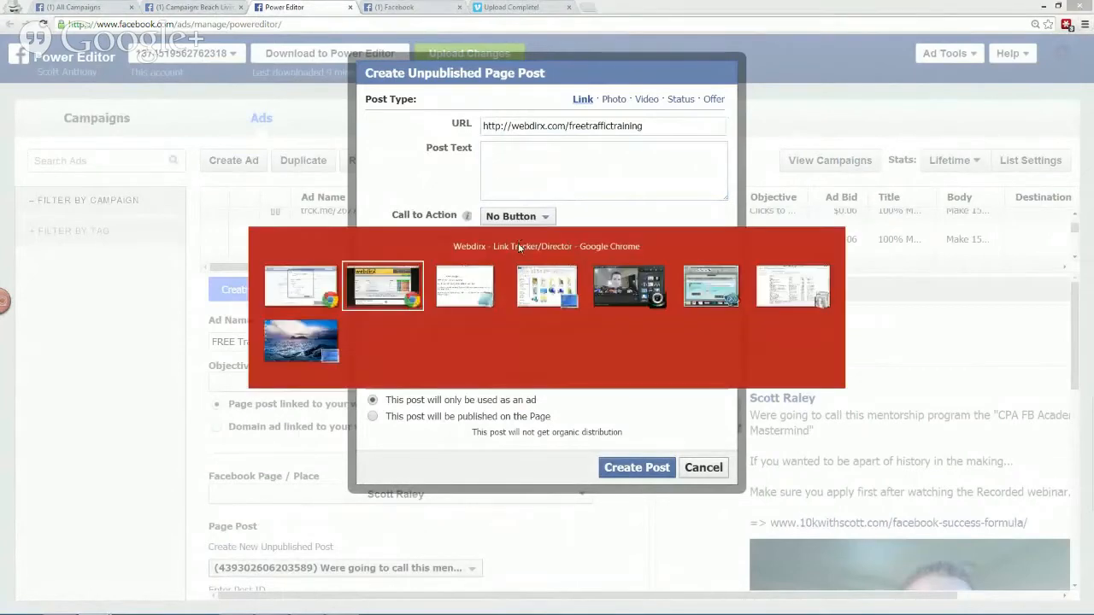
click(228, 6)
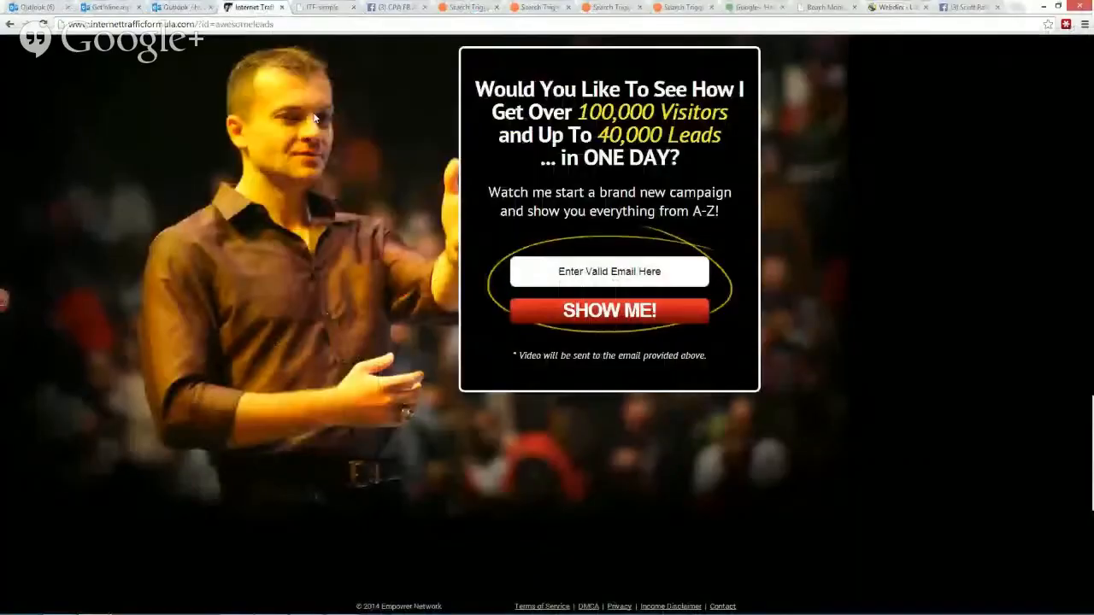
click(325, 7)
drag(817, 131, 267, 96)
key(ctrl+c)
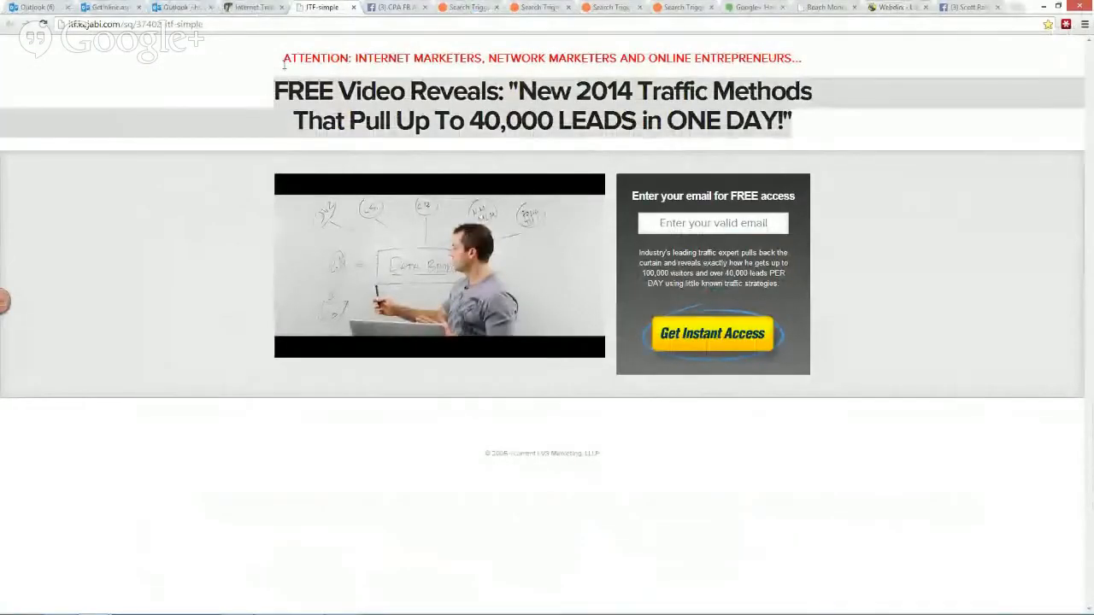
- Convert the copied headline to plain text and enter it as the Link Headline of the unpublished page post
click(258, 23)
key(ctrl+v)
key(ctrl+a)
key(ctrl+c)
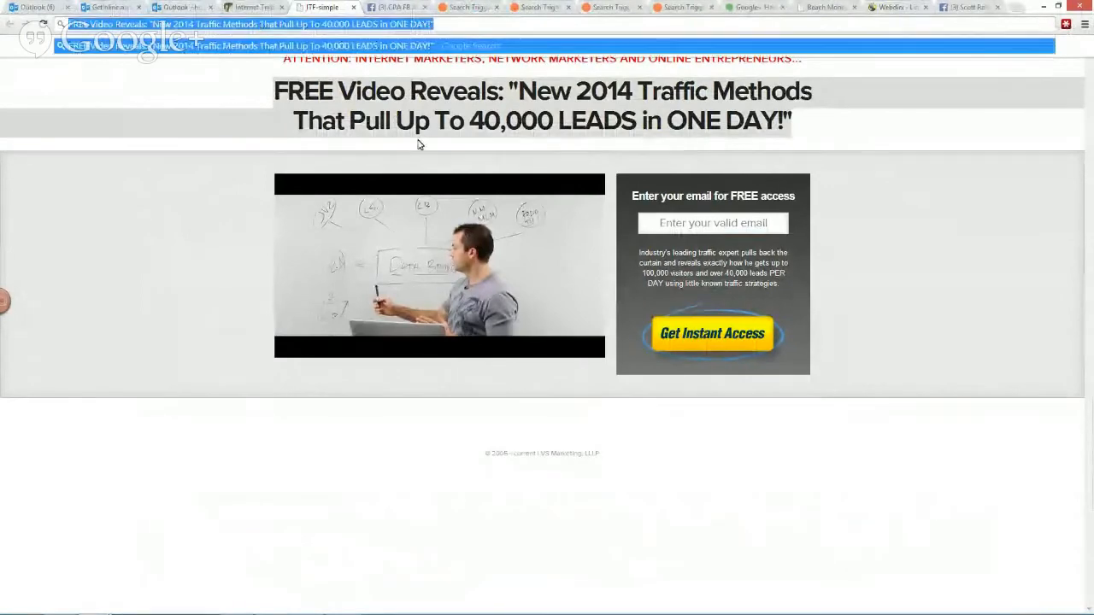
click(416, 100)
key(alt+Tab)
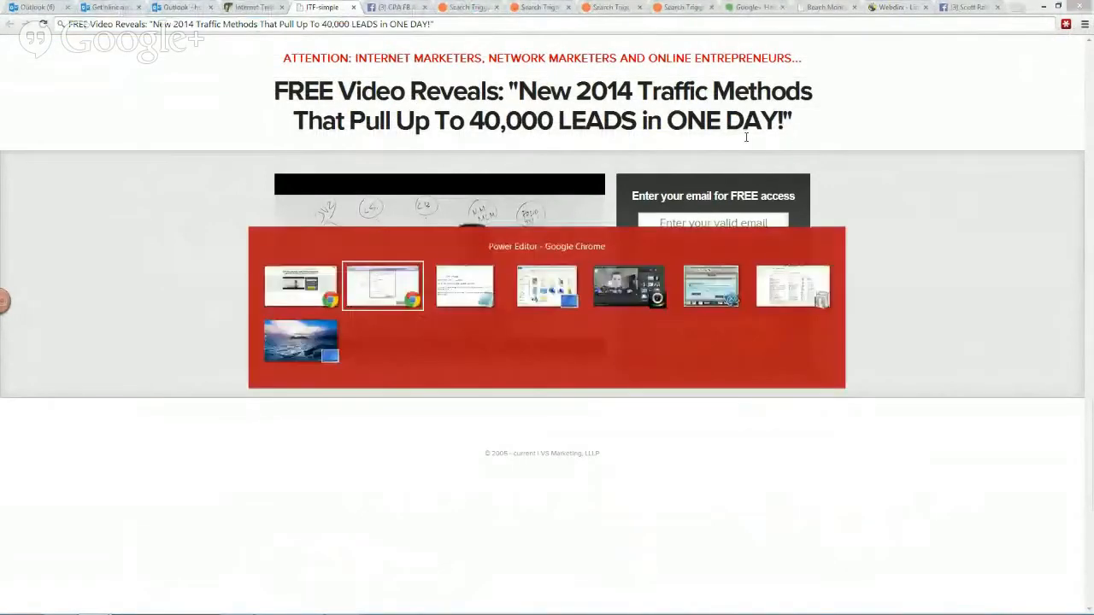
click(639, 240)
key(ctrl+v)
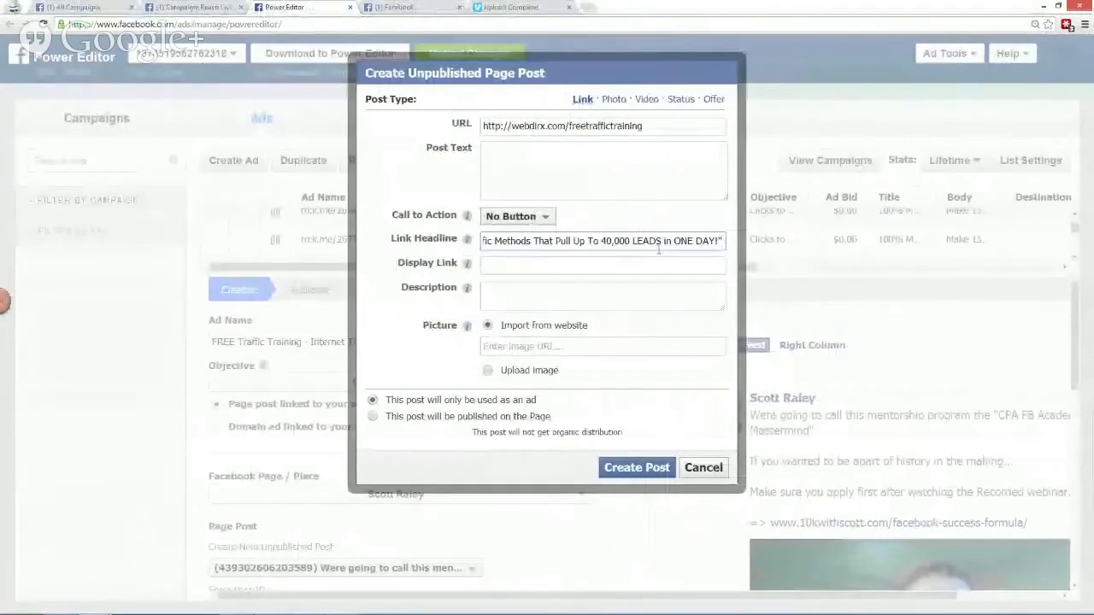
triple_click(639, 239)
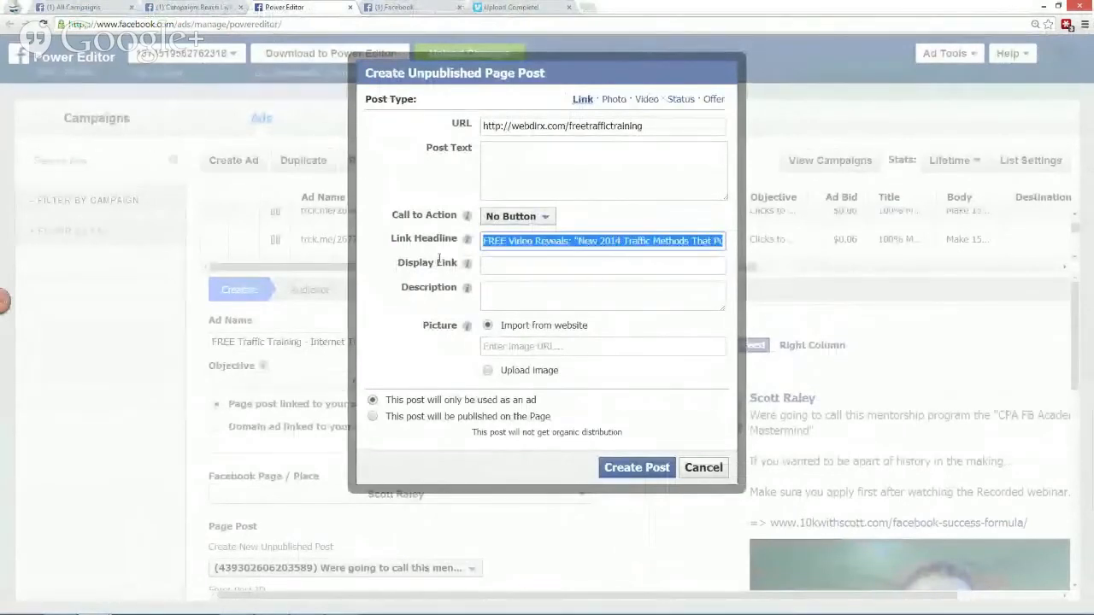
click(639, 239)
- Copy the opening paragraph of the Outlook email, starting "For the first time in 9 years", as plain text into the Post Text
click(572, 178)
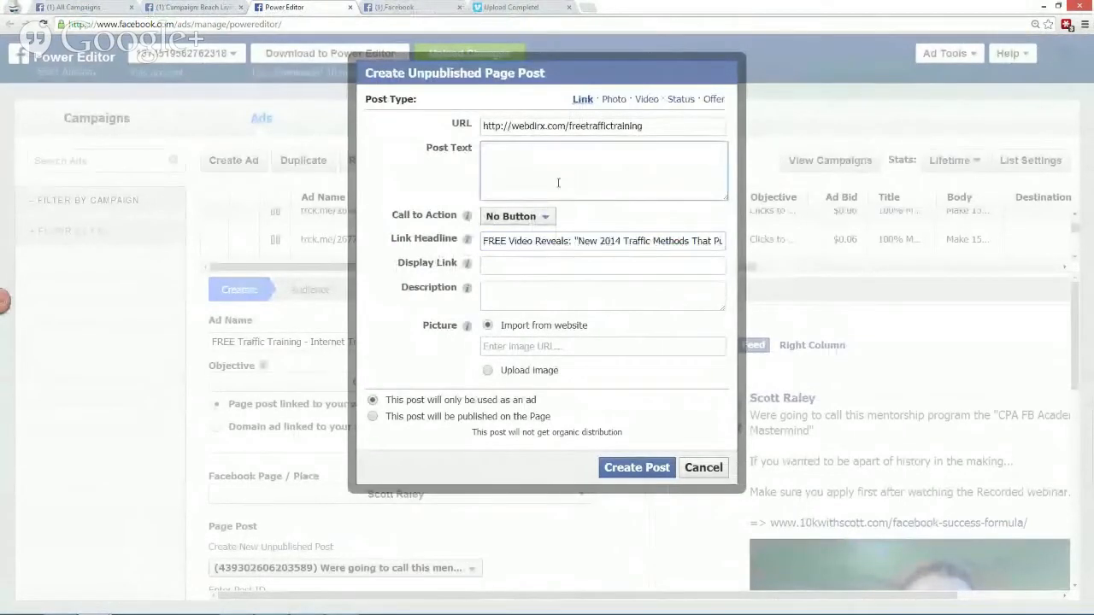
key(alt+Tab)
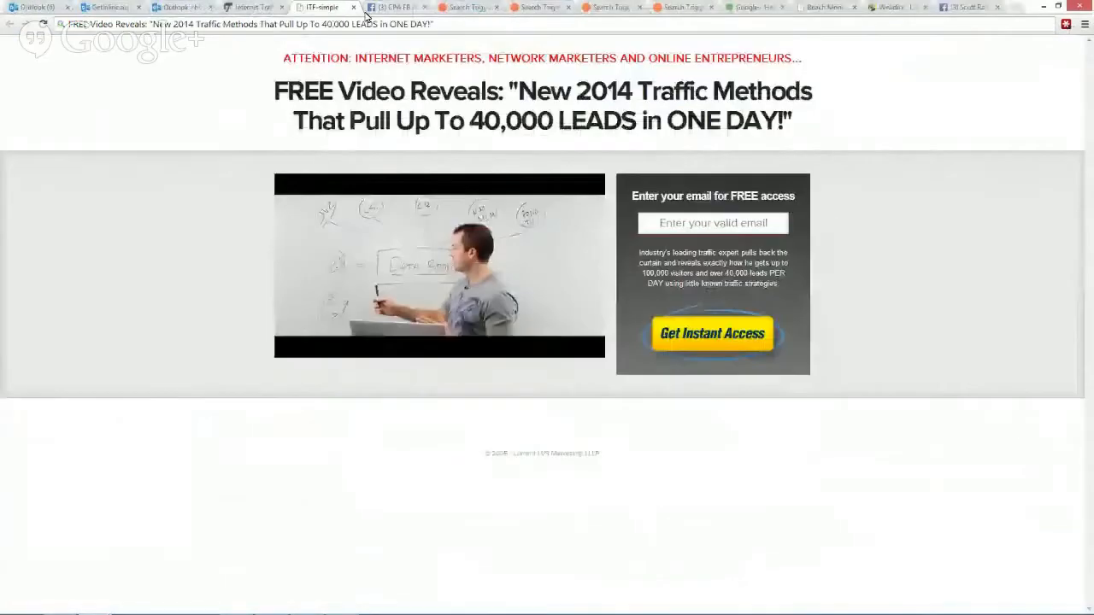
click(181, 7)
scroll(263, 248, down, 3)
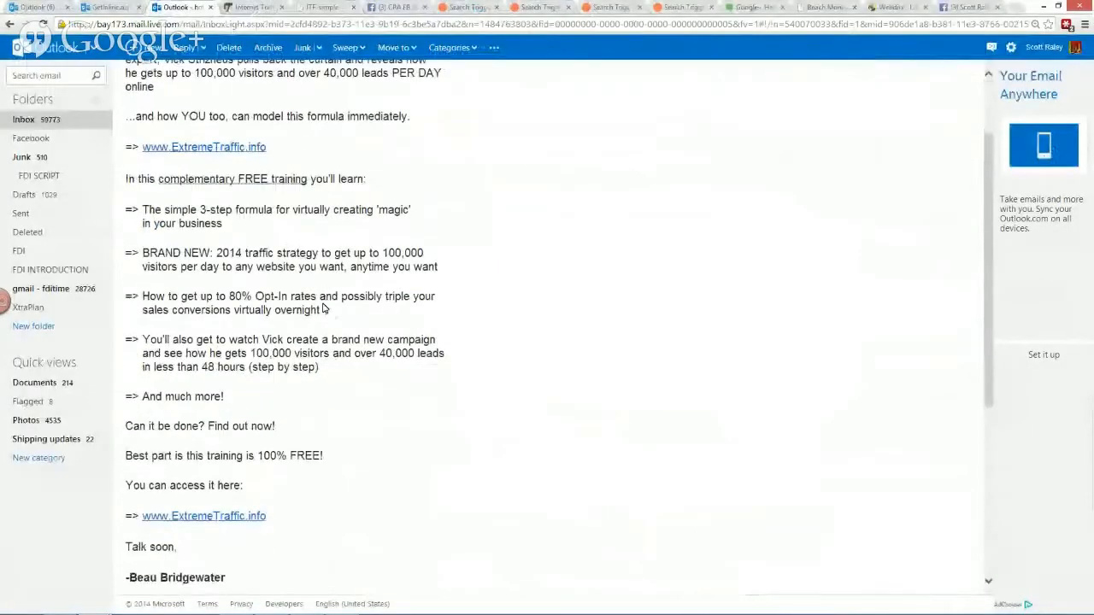
scroll(231, 216, up, 3)
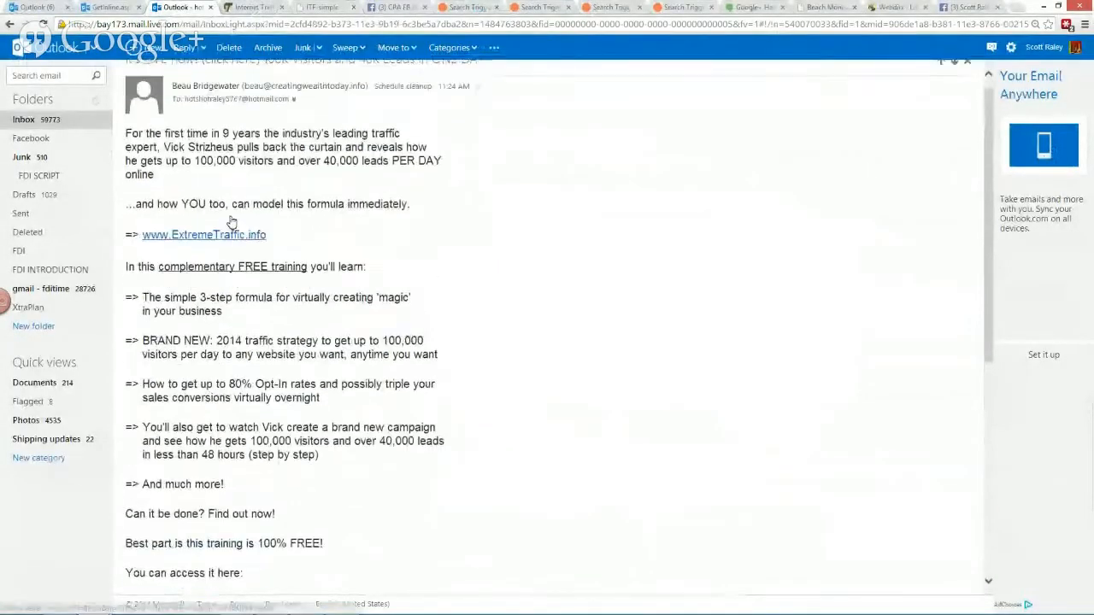
drag(173, 193, 122, 150)
key(ctrl+c)
click(267, 25)
key(ctrl+v)
key(alt+Tab)
key(ctrl+v)
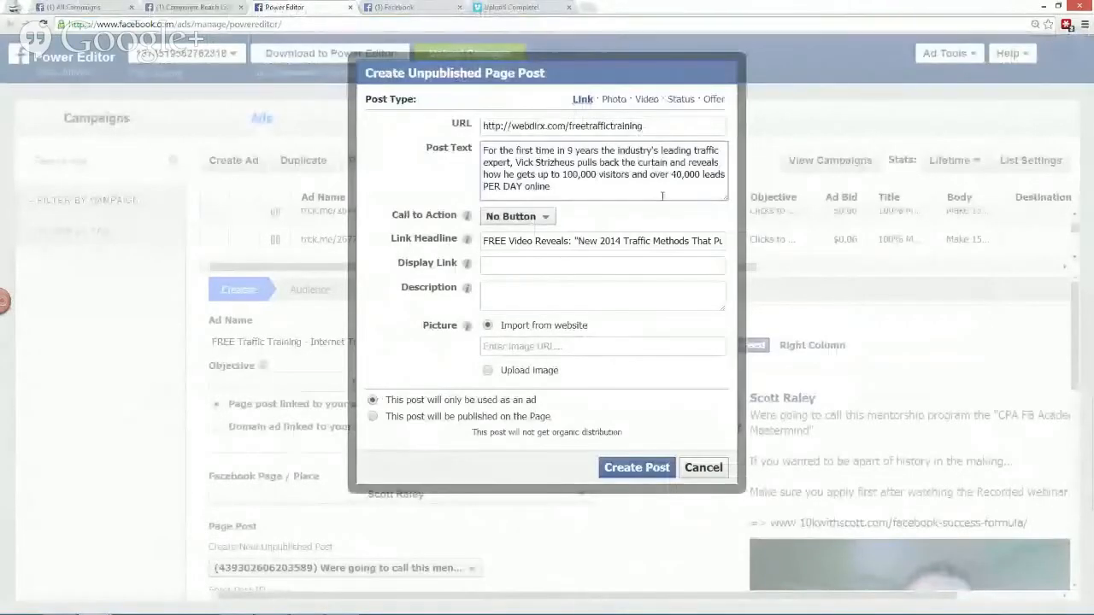
- End the Post Text's sentence with an exclamation mark and add "Limited time training..." after it
text(!)
key(Return)
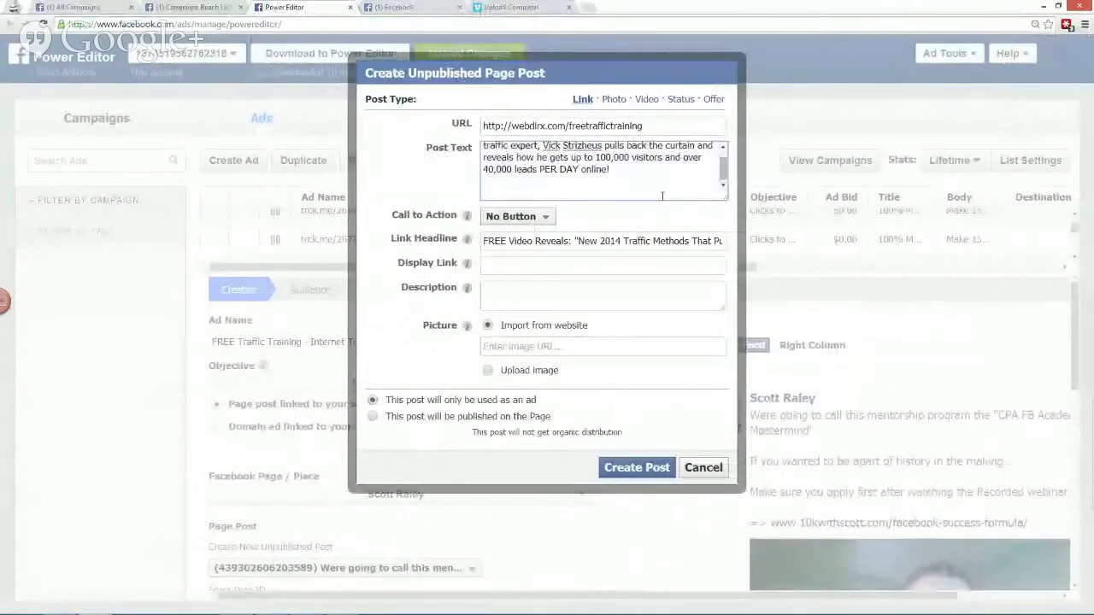
key(BackSpace)
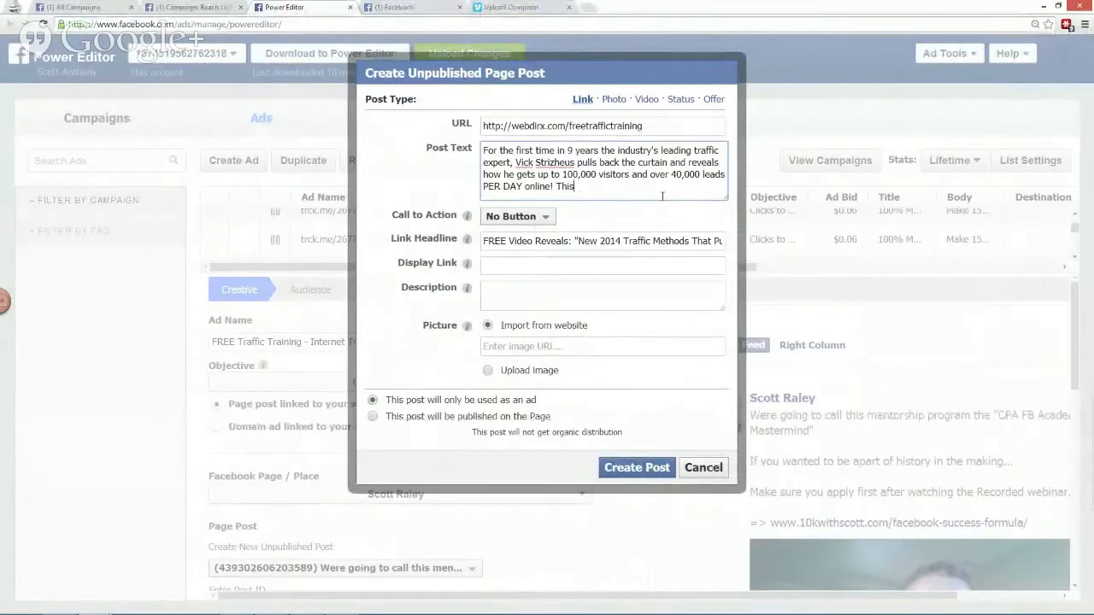
text(Limited time training...)
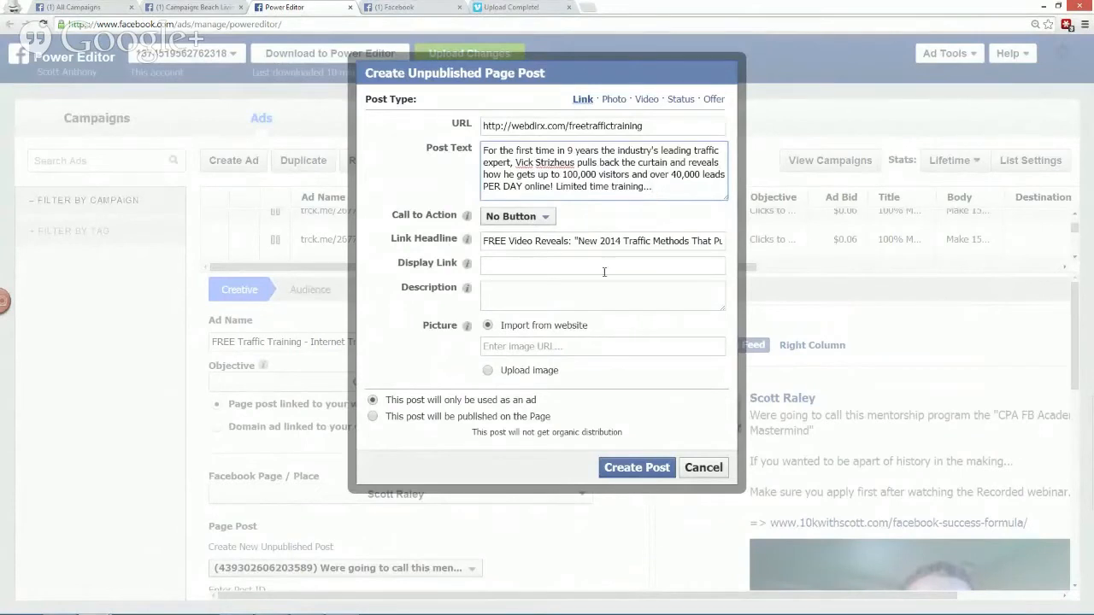
click(589, 267)
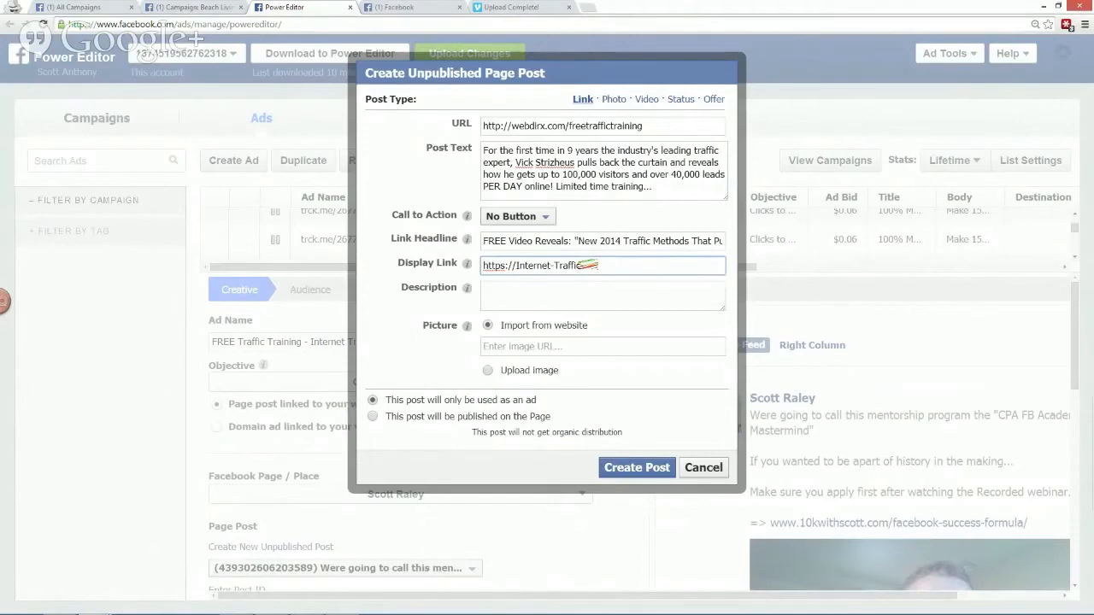
drag(470, 277, 585, 282)
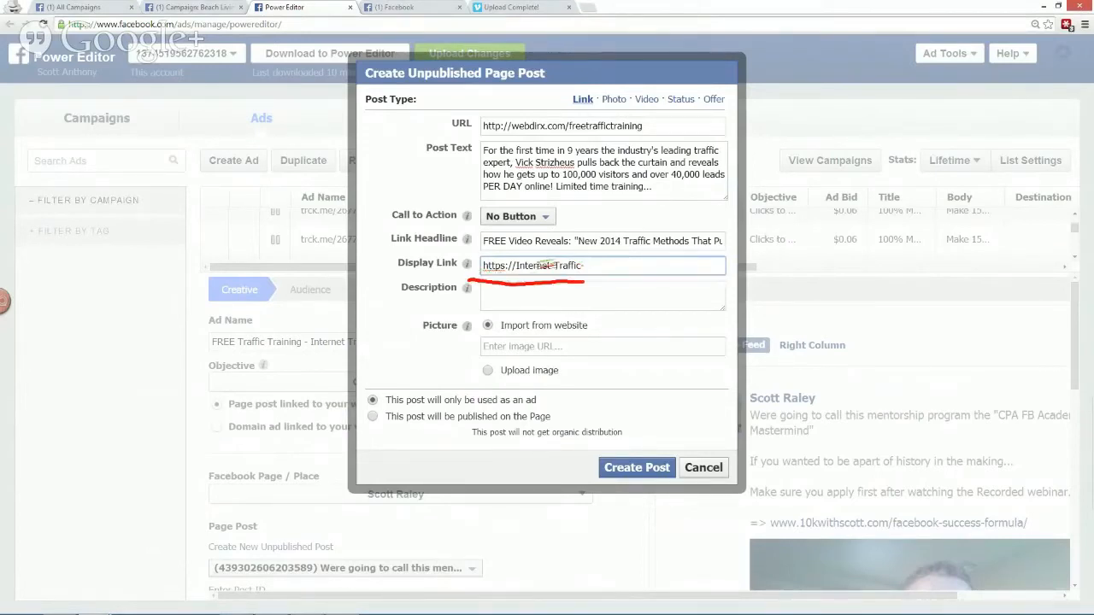
drag(395, 271, 445, 274)
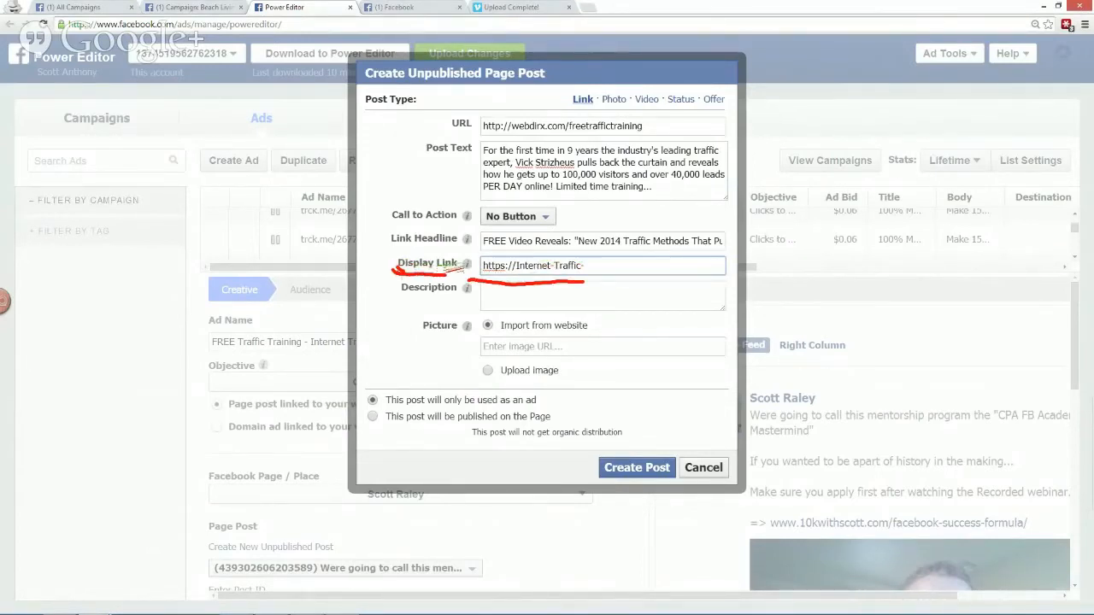
mouse_move(342, 243)
mouse_down()
mouse_move(384, 168)
mouse_move(488, 136)
mouse_move(470, 130)
mouse_move(453, 142)
mouse_up()
key(Escape)
drag(582, 265, 518, 267)
click(613, 265)
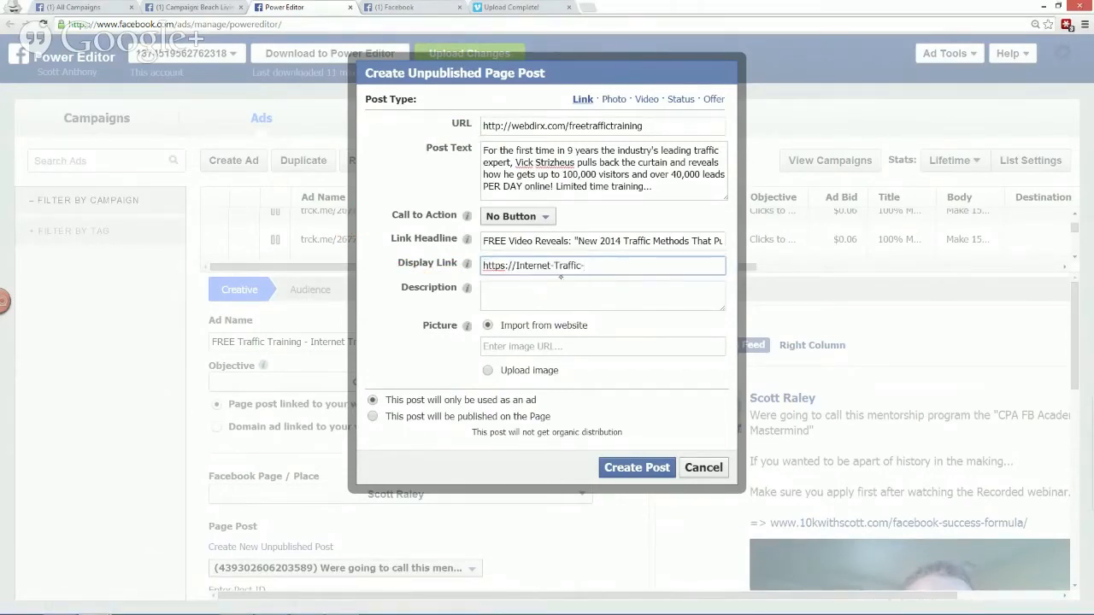
drag(487, 277, 602, 283)
key(Escape)
click(516, 266)
text(www.)
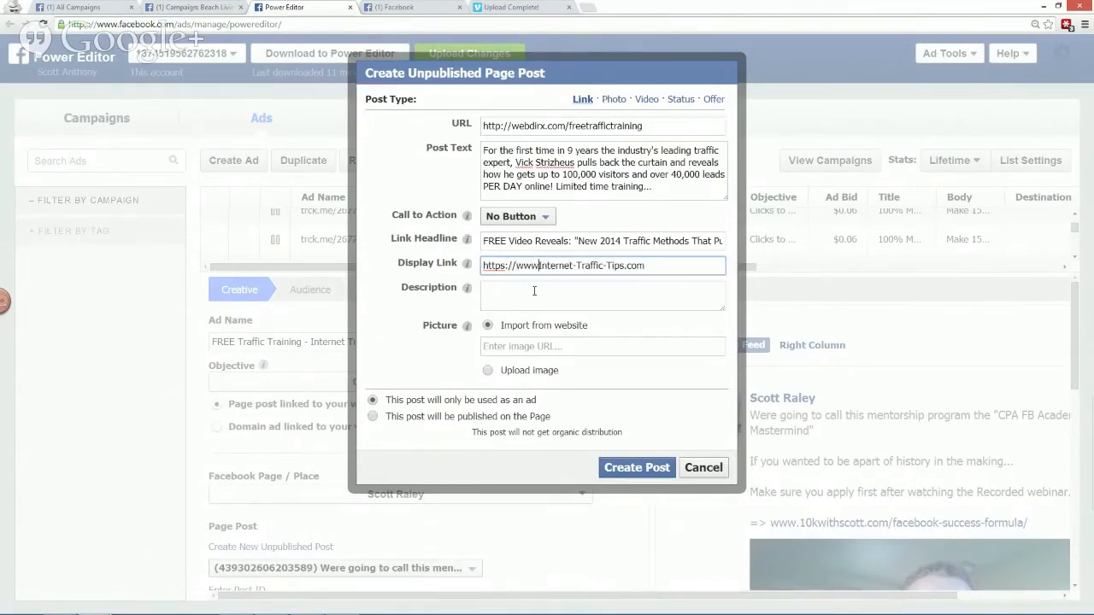
drag(688, 271, 528, 267)
click(613, 268)
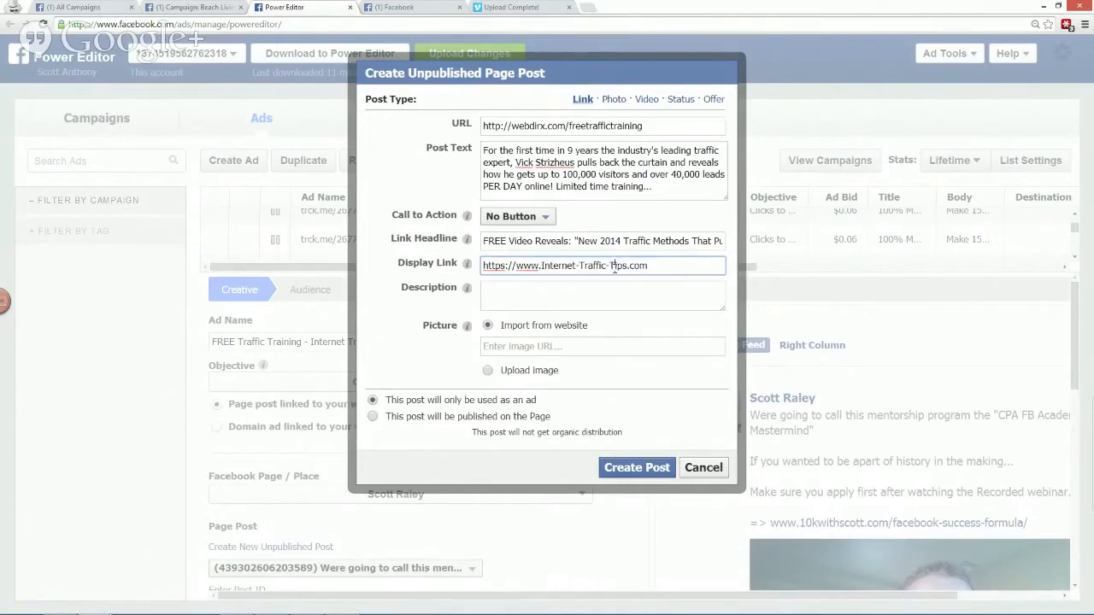
- Mark the two Picture options with drawings, clear them, and set the picture source to Upload image
click(587, 302)
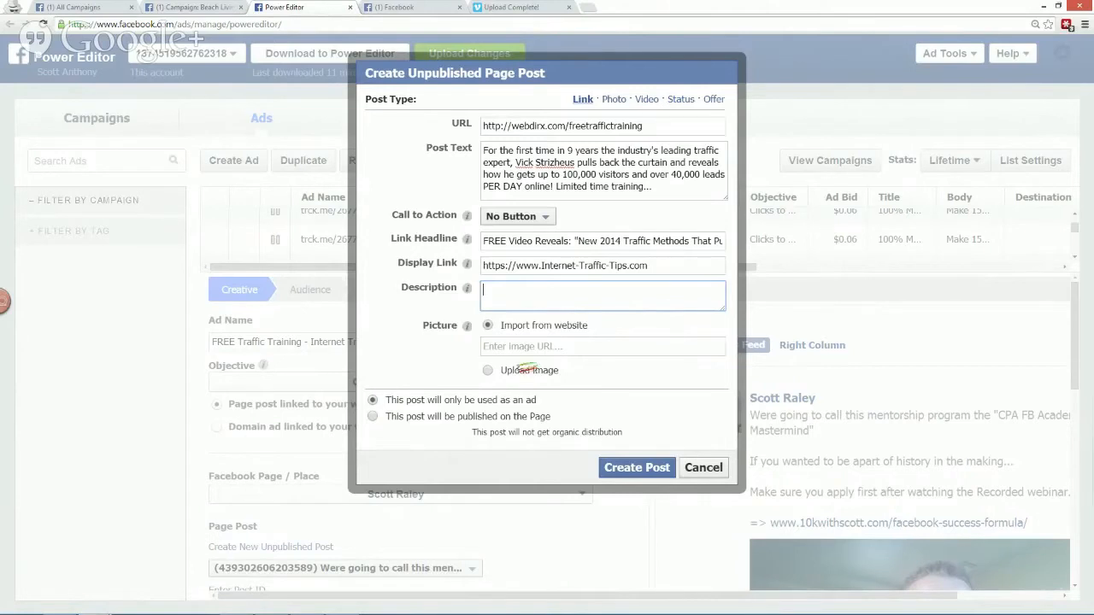
drag(470, 385, 558, 391)
drag(487, 336, 589, 338)
key(Escape)
click(512, 377)
click(515, 371)
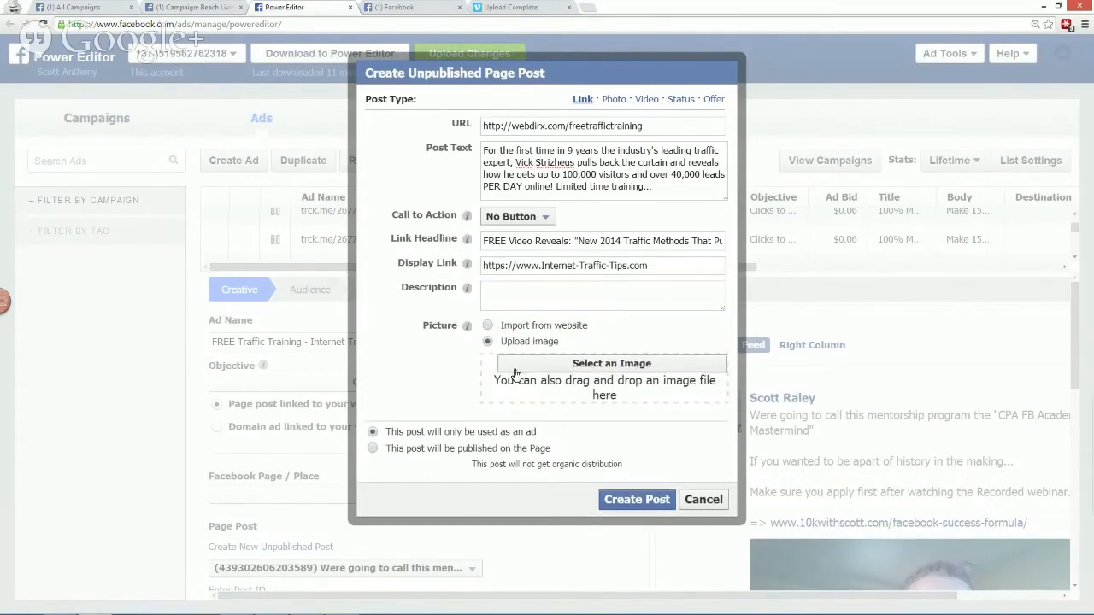
- Copy "this complementary FREE training you'll learn:" from the Outlook email as plain text for the post's Description
click(516, 293)
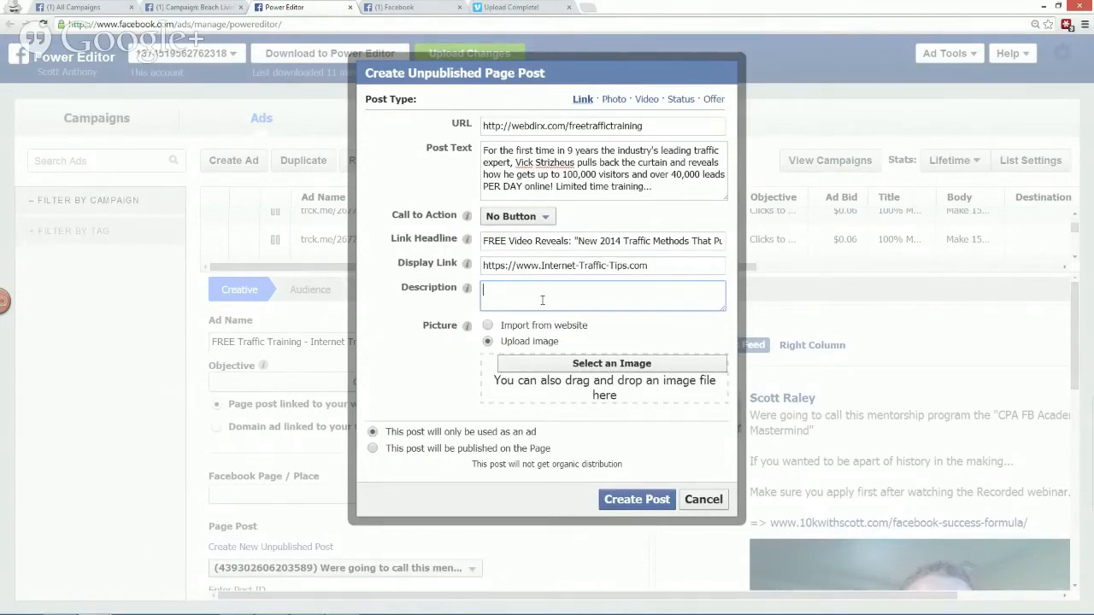
key(alt+Tab)
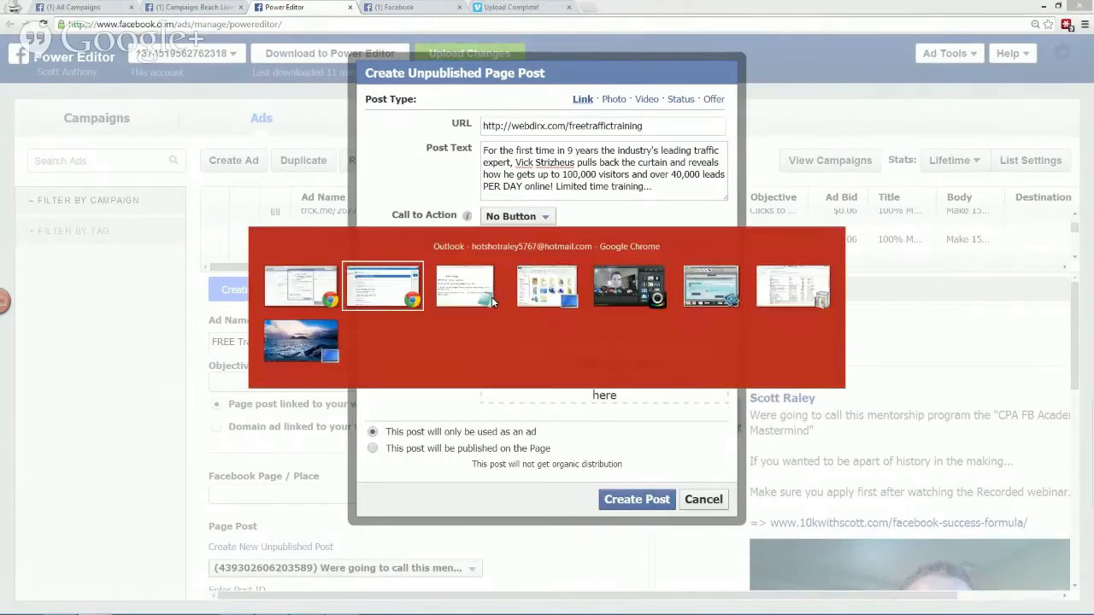
click(484, 301)
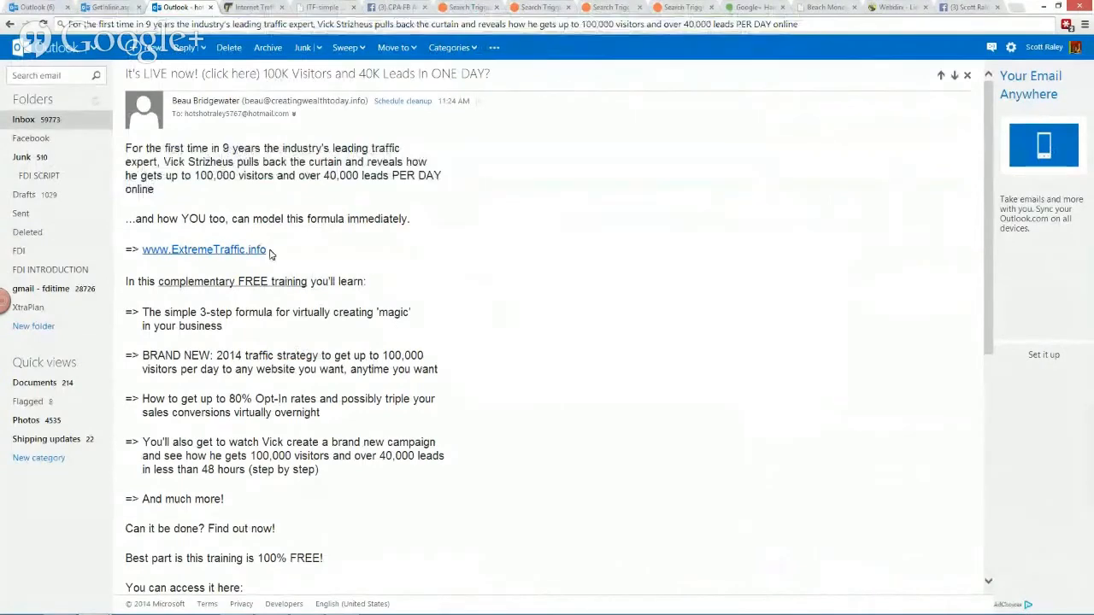
scroll(270, 254, down, 3)
drag(378, 174, 144, 174)
key(ctrl+c)
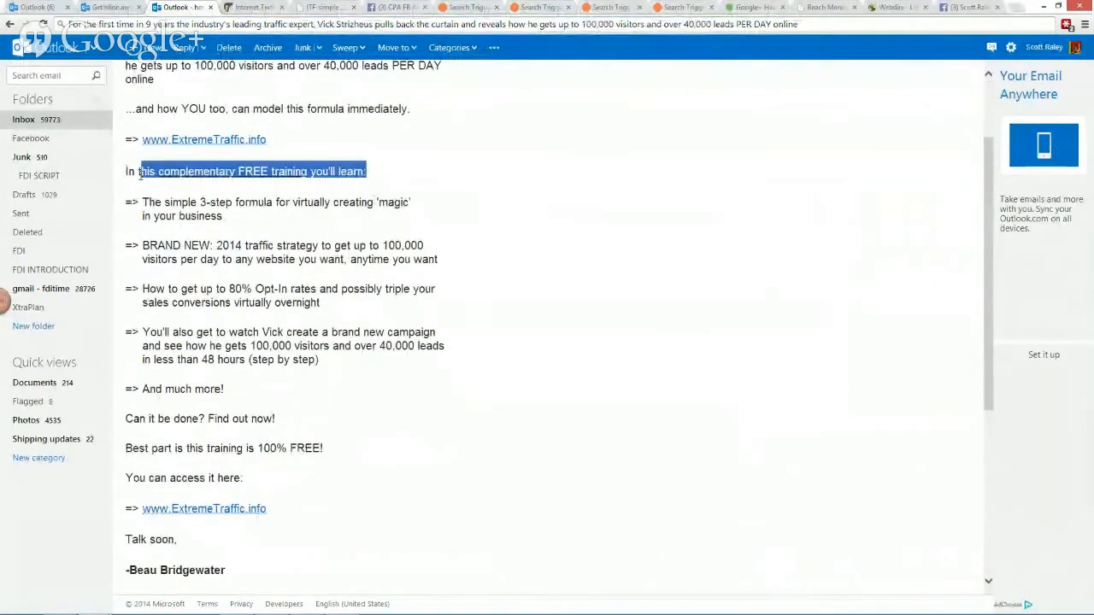
click(263, 23)
key(ctrl+v)
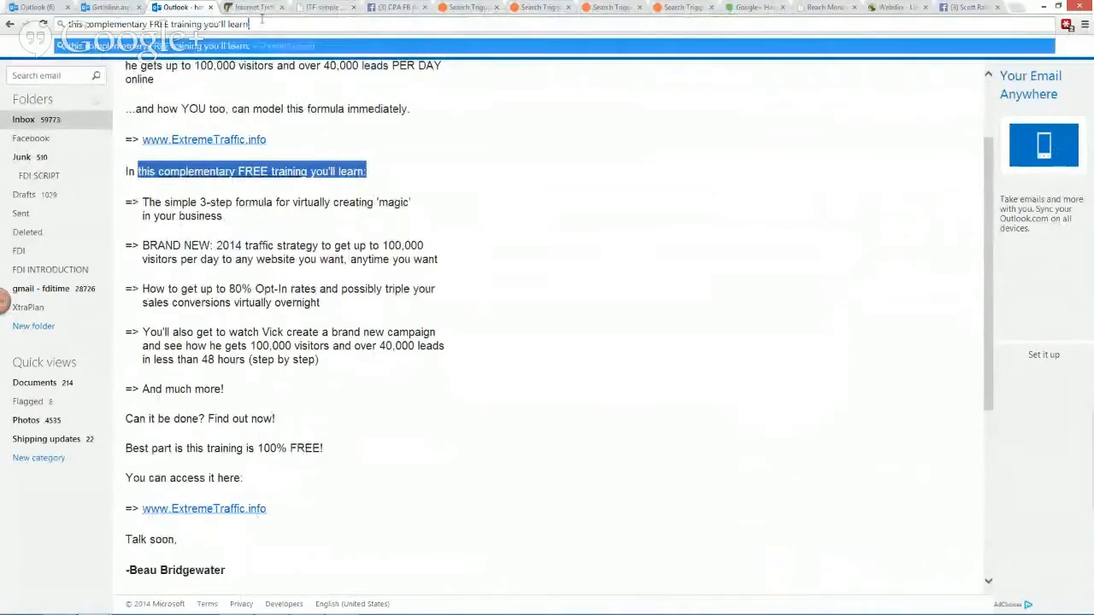
- Paste the copied phrase into the Description and edit it to "Complementary FREE training!"
key(alt+Tab)
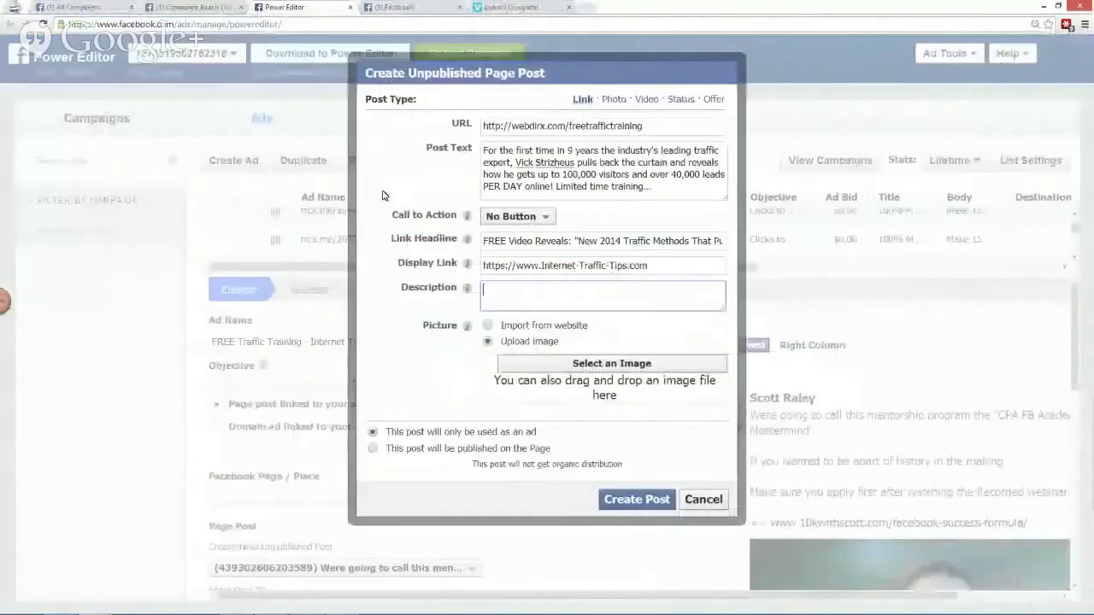
key(ctrl+v)
drag(514, 293, 476, 295)
text(Co)
drag(610, 299, 412, 300)
text(!)
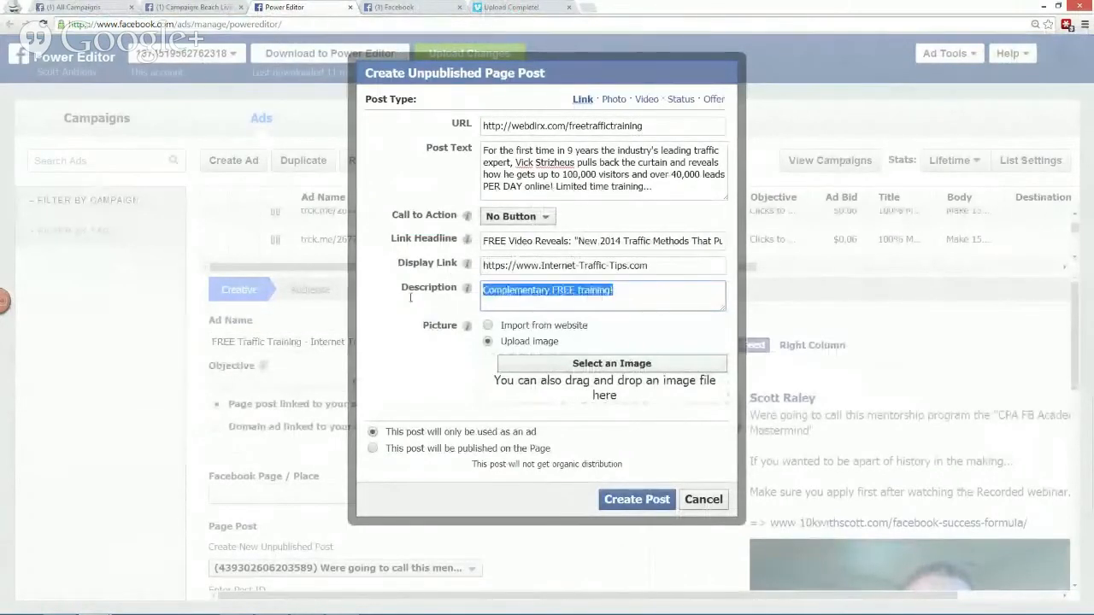
click(572, 307)
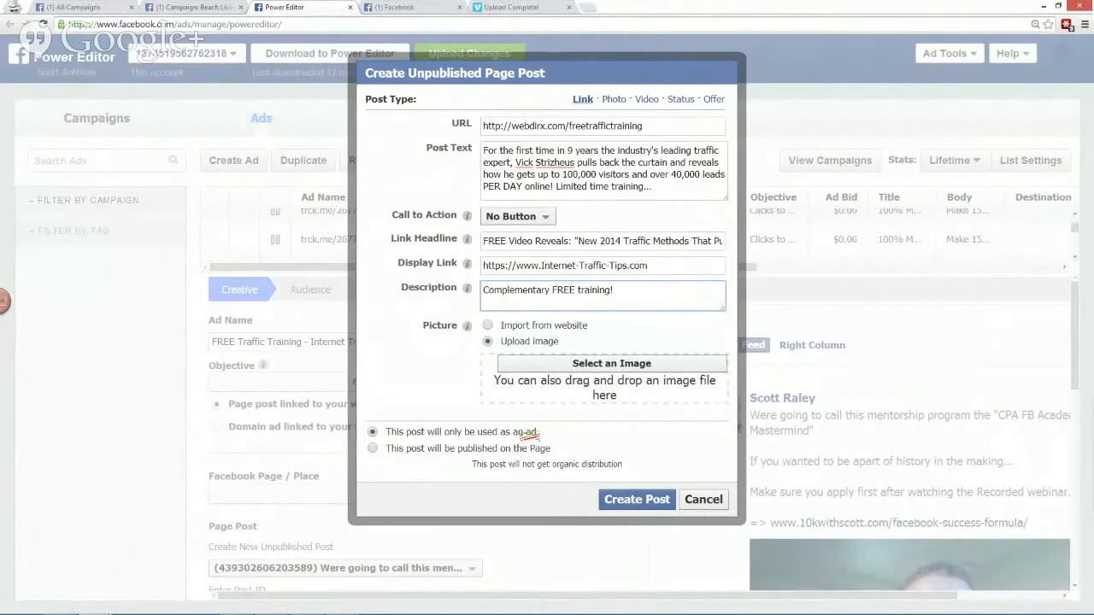
- Mark the Picture area, and compare the ITF-simple page's video with the whiteboard image in the other Chrome window
mouse_move(507, 350)
mouse_down()
mouse_move(462, 347)
mouse_move(696, 342)
mouse_move(735, 409)
mouse_move(504, 397)
mouse_move(492, 329)
mouse_up()
key(alt+Tab)
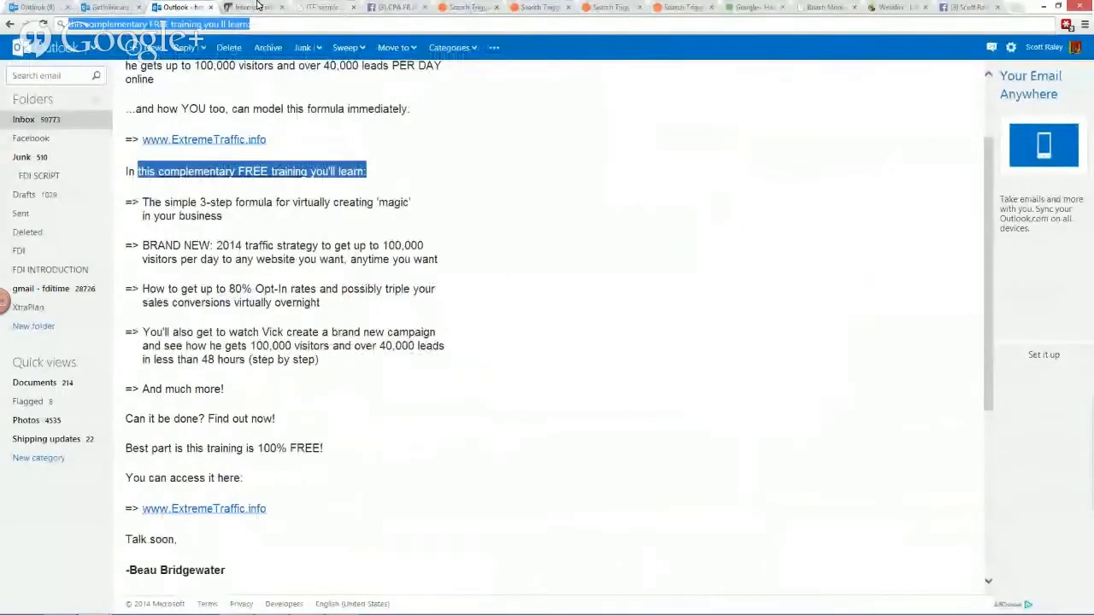
click(254, 7)
click(346, 7)
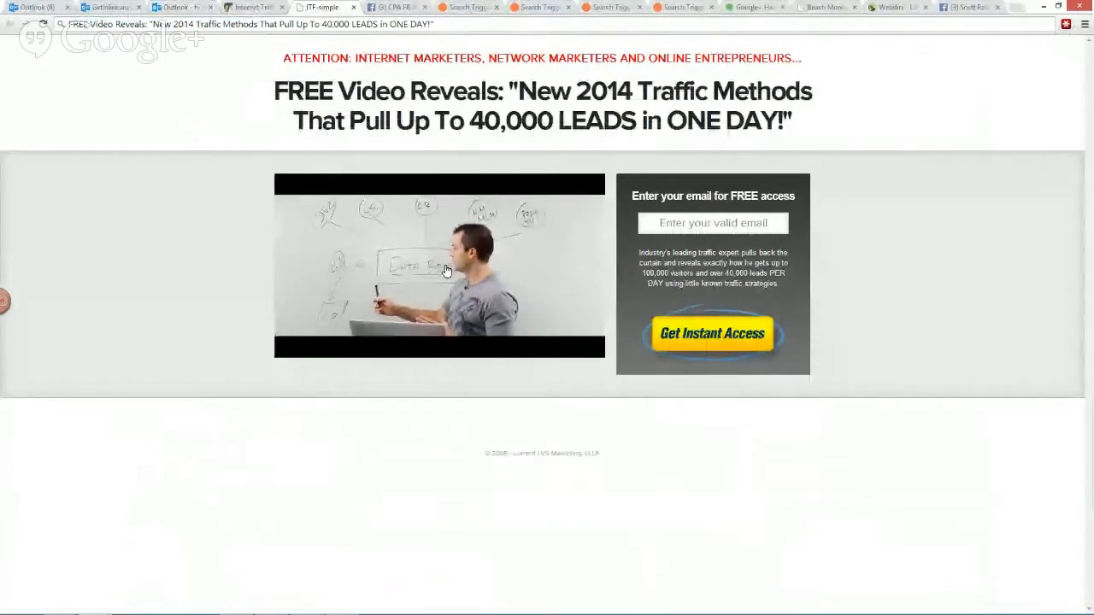
click(109, 7)
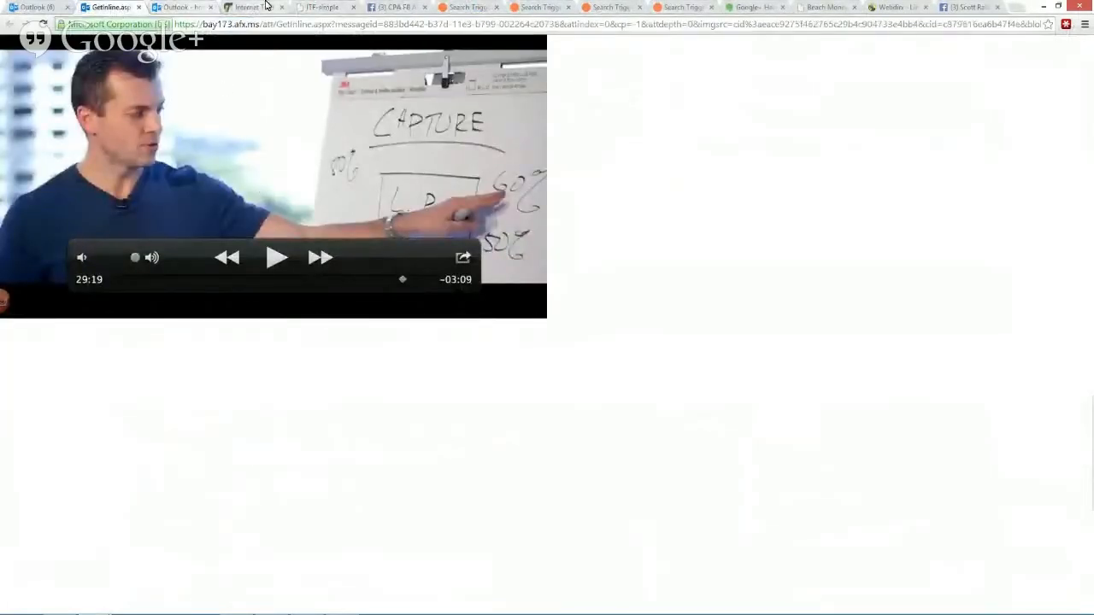
- Move the Internet Traffic and ITF-simple tabs next to the whiteboard image's tab, and return to the image
drag(266, 6, 197, 6)
drag(330, 6, 187, 5)
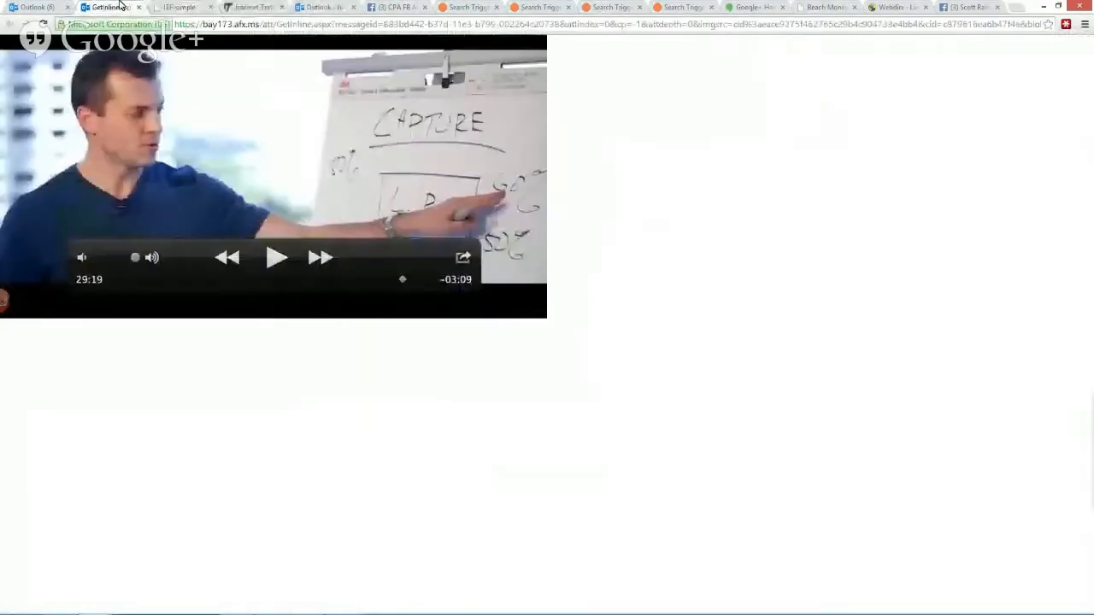
click(109, 7)
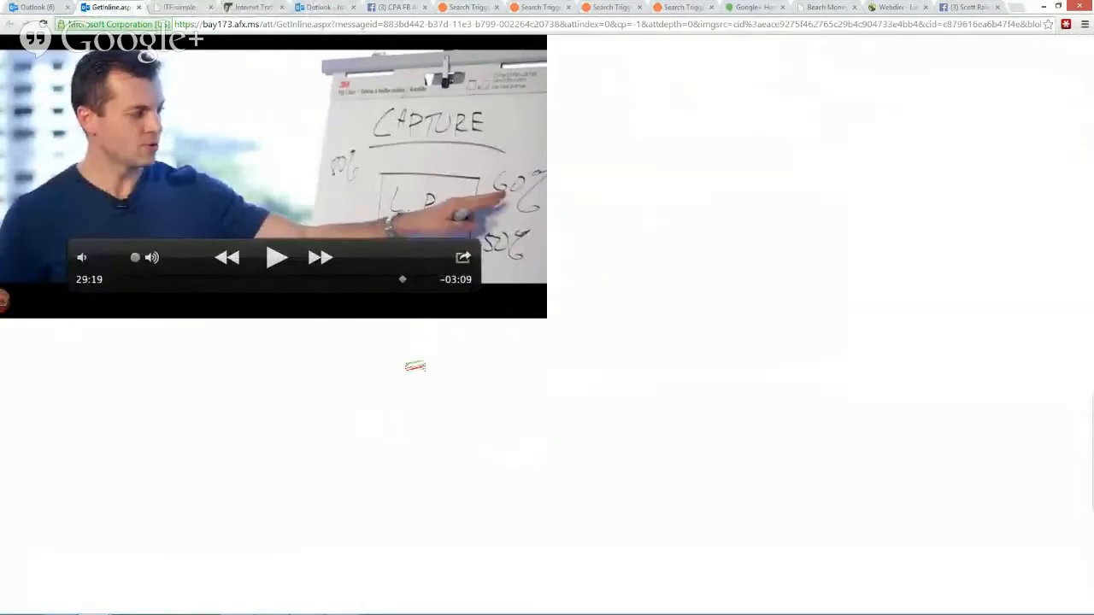
- Handwrite the word "Congruent" in red below the whiteboard image
mouse_move(440, 360)
mouse_down()
mouse_move(383, 386)
mouse_move(438, 413)
mouse_up()
mouse_move(474, 373)
mouse_down()
mouse_move(448, 395)
mouse_move(475, 376)
mouse_up()
drag(494, 408, 525, 406)
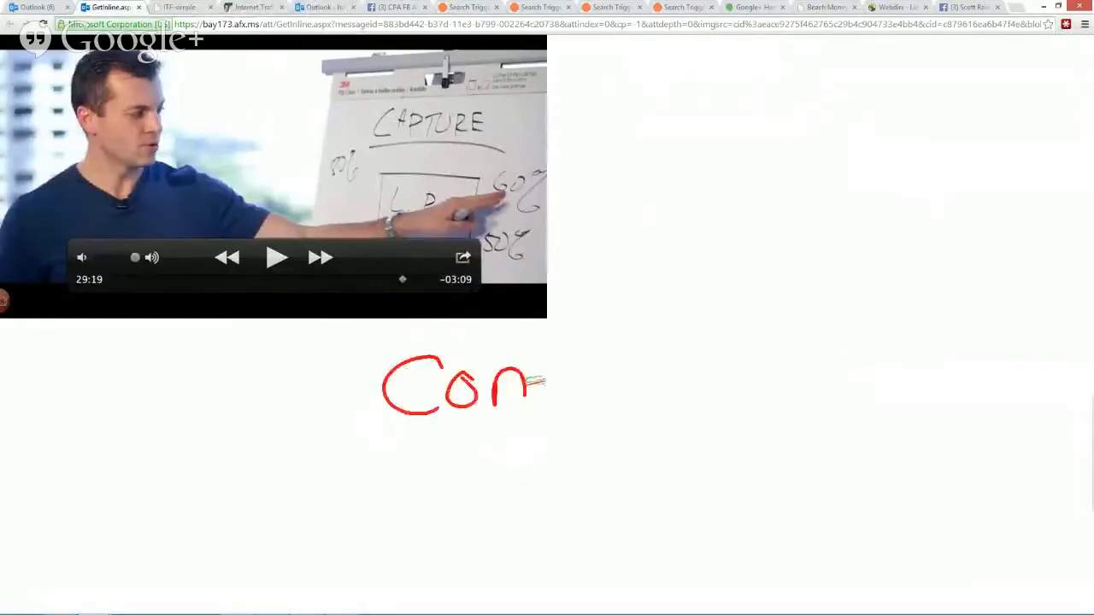
mouse_move(580, 377)
mouse_down()
mouse_move(554, 432)
mouse_move(617, 365)
mouse_up()
mouse_move(632, 377)
mouse_down()
mouse_move(671, 395)
mouse_move(714, 393)
mouse_up()
drag(736, 398, 767, 397)
mouse_move(784, 336)
mouse_down()
mouse_move(800, 398)
mouse_move(829, 369)
mouse_up()
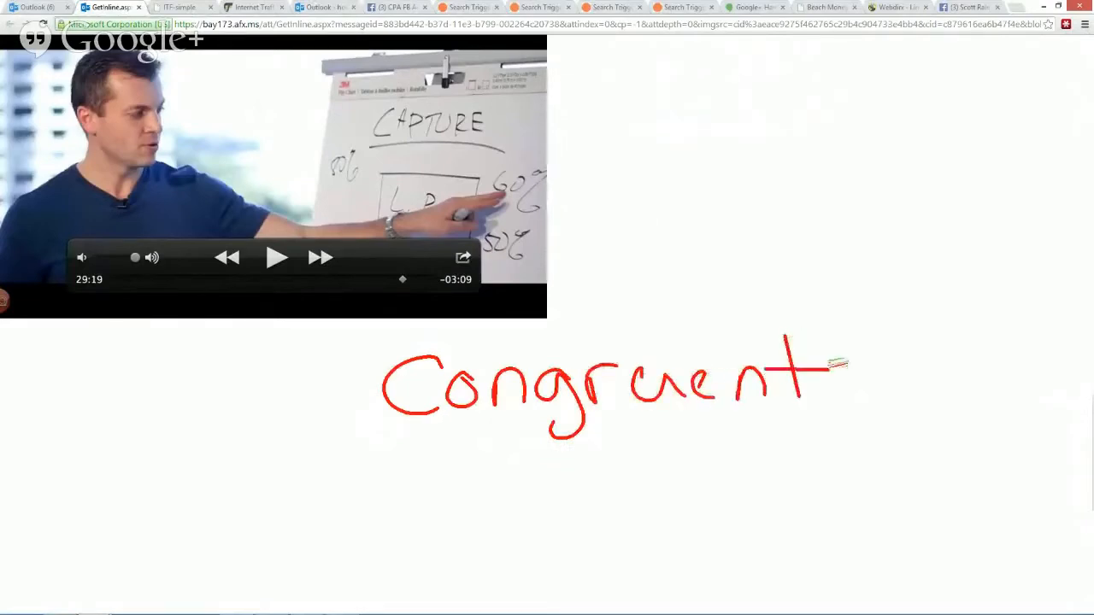
- Underline the handwritten word "Congruent" in red, write a further note beneath it, and clear all the annotations
drag(354, 440, 839, 437)
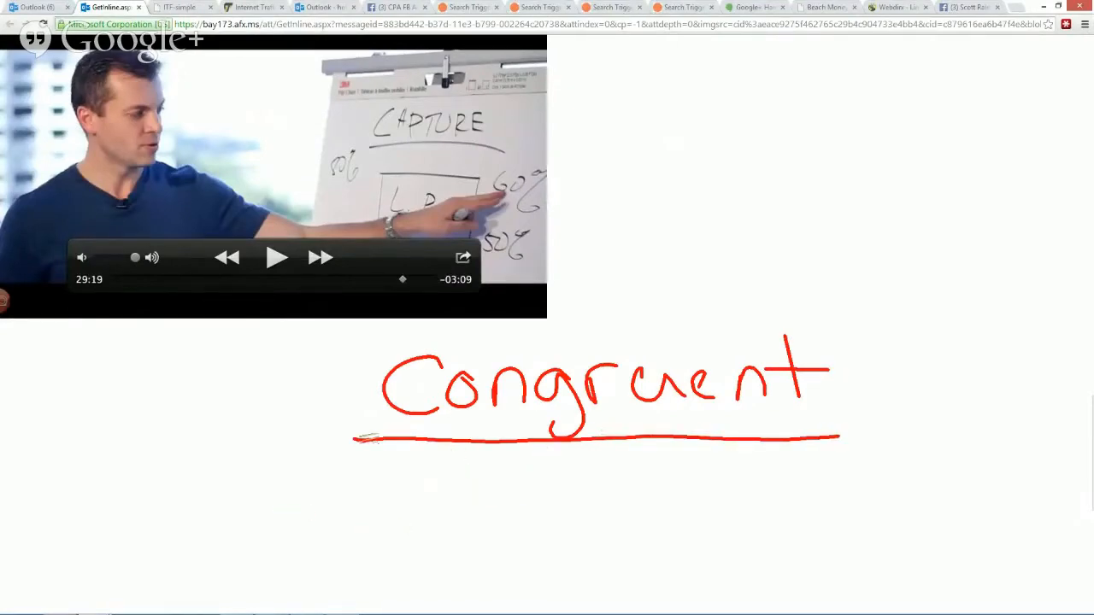
mouse_move(296, 501)
mouse_down()
mouse_move(310, 504)
mouse_move(304, 556)
mouse_up()
drag(363, 523, 381, 571)
mouse_move(456, 500)
mouse_down()
mouse_move(499, 545)
mouse_move(564, 520)
mouse_move(630, 520)
mouse_move(641, 510)
mouse_move(699, 525)
mouse_move(765, 491)
mouse_move(751, 513)
mouse_move(793, 534)
mouse_move(826, 532)
mouse_up()
mouse_move(851, 495)
mouse_down()
mouse_move(853, 526)
mouse_move(884, 512)
mouse_up()
mouse_move(894, 508)
mouse_down()
mouse_move(940, 511)
mouse_move(922, 554)
mouse_up()
key(e)
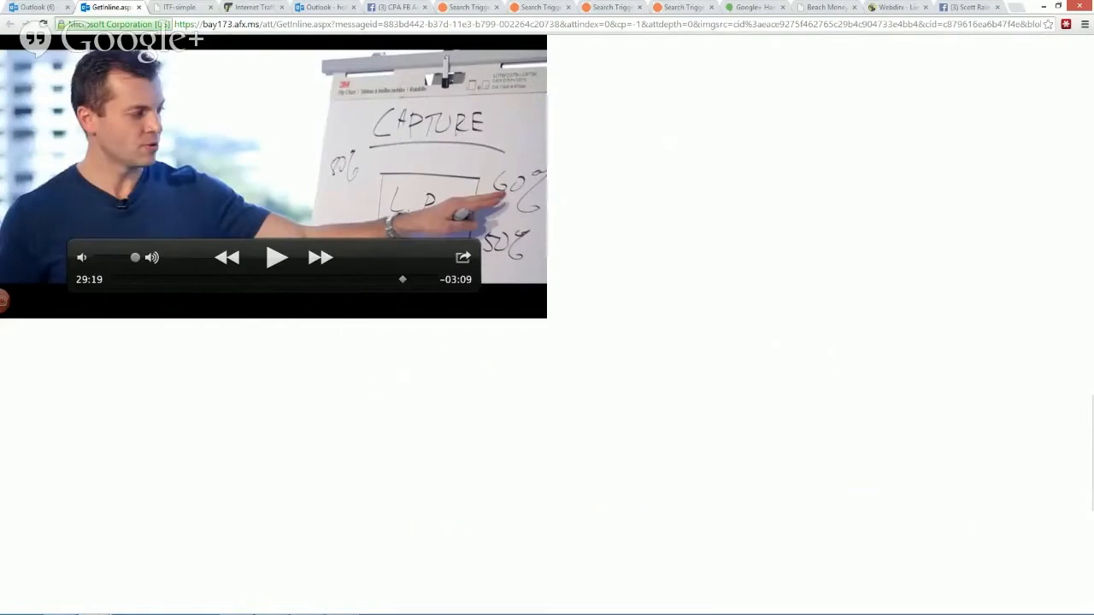
- Save the whiteboard image to the Desktop as a JPG and open the downloaded file in IrfanView
right_click(193, 161)
click(124, 118)
right_click(123, 121)
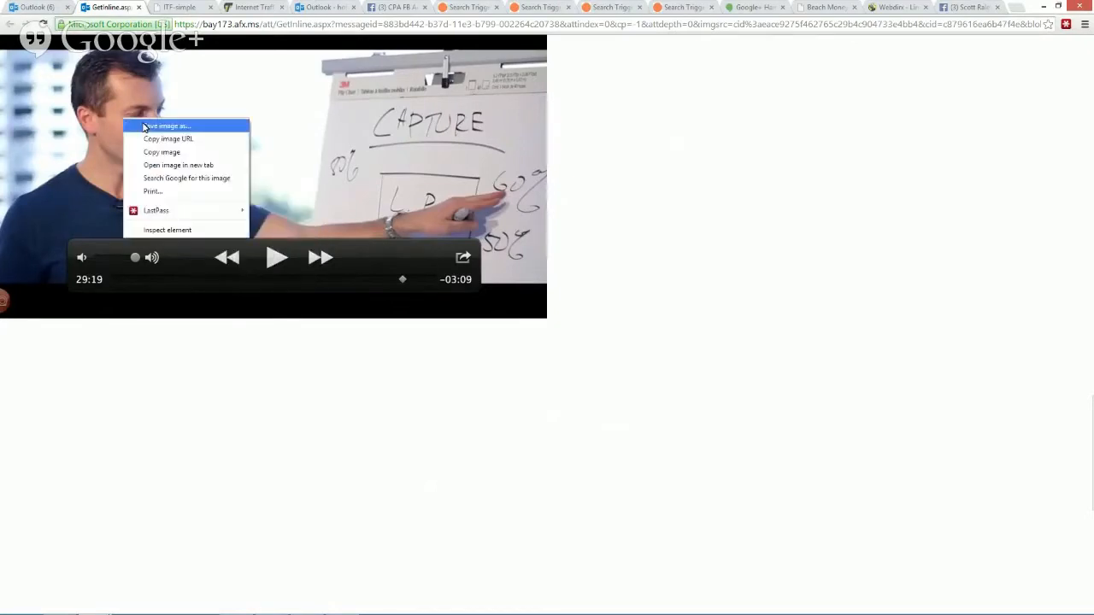
click(179, 117)
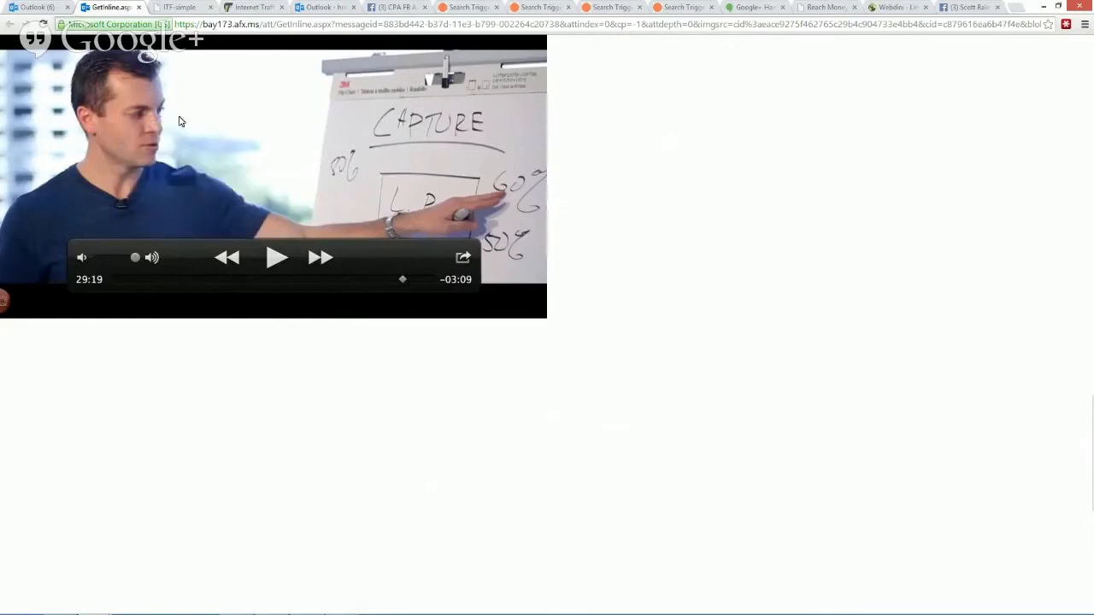
right_click(187, 105)
click(204, 112)
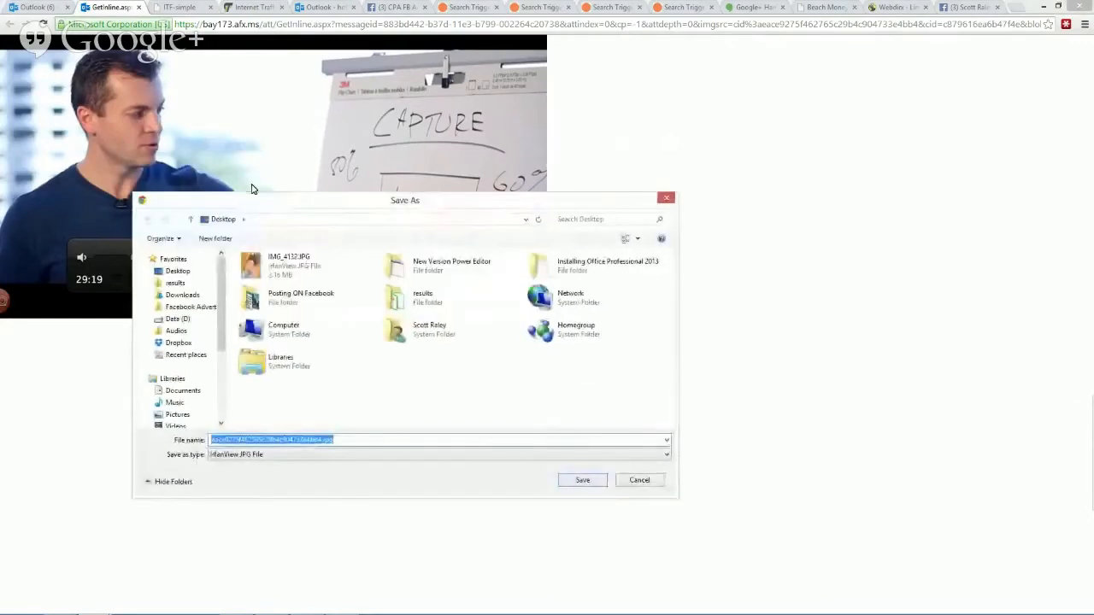
key(Return)
click(90, 601)
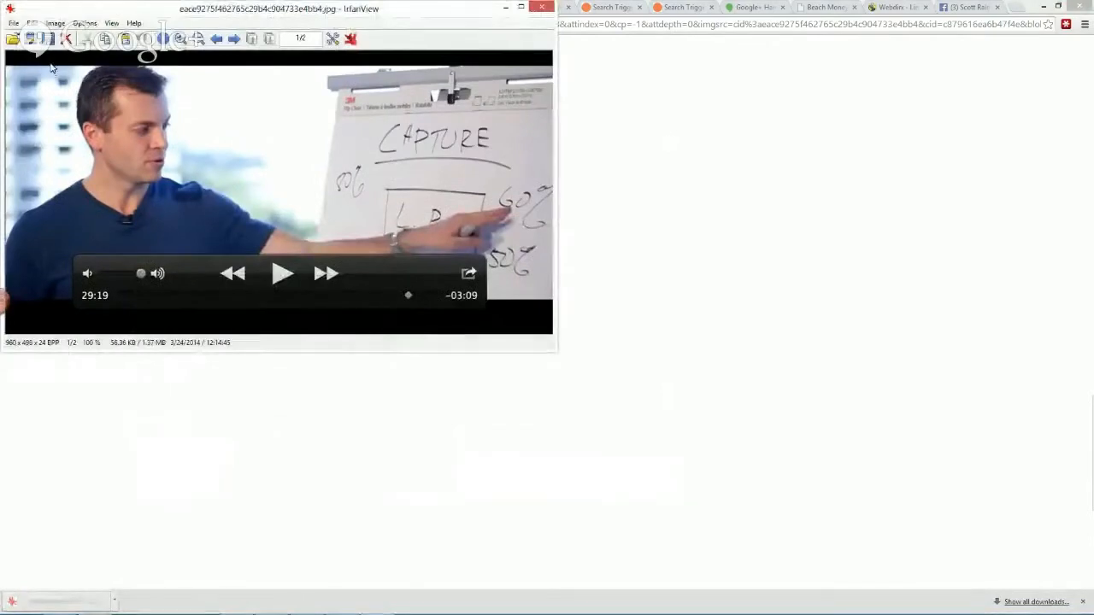
- Crop the image to a selection of 847 x 415 pixels without the black bands, after a temporary handwritten note below it
drag(49, 68, 552, 301)
drag(48, 212, 68, 215)
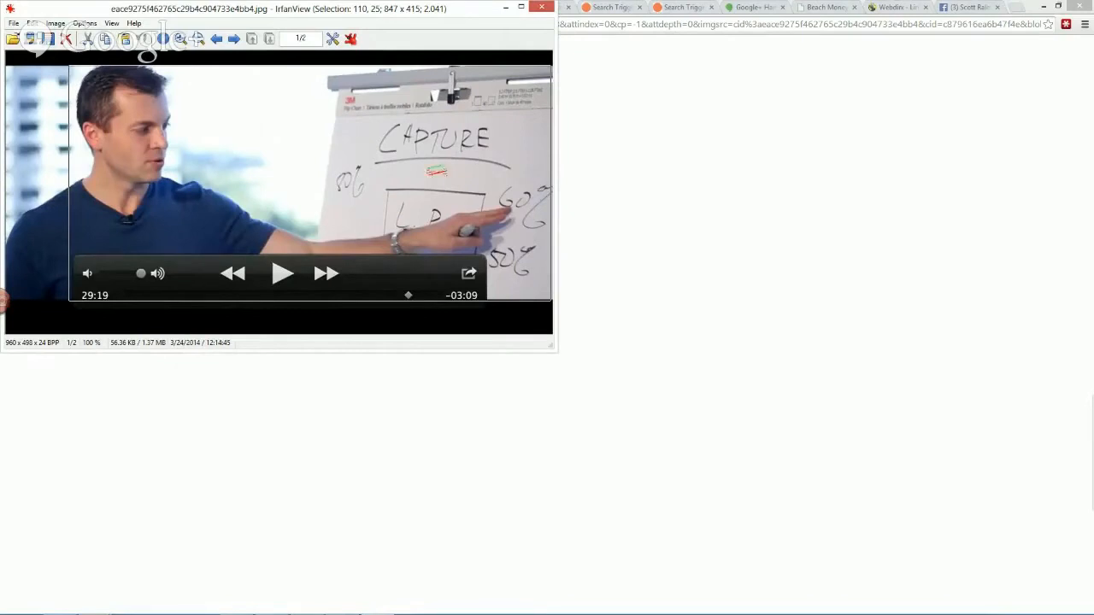
drag(298, 389, 285, 451)
drag(324, 407, 347, 400)
mouse_move(359, 417)
mouse_down()
mouse_move(372, 417)
mouse_move(366, 406)
mouse_move(471, 410)
mouse_up()
click(472, 372)
mouse_move(498, 398)
mouse_down()
mouse_move(523, 412)
mouse_move(599, 414)
mouse_up()
key(Escape)
key(ctrl+y)
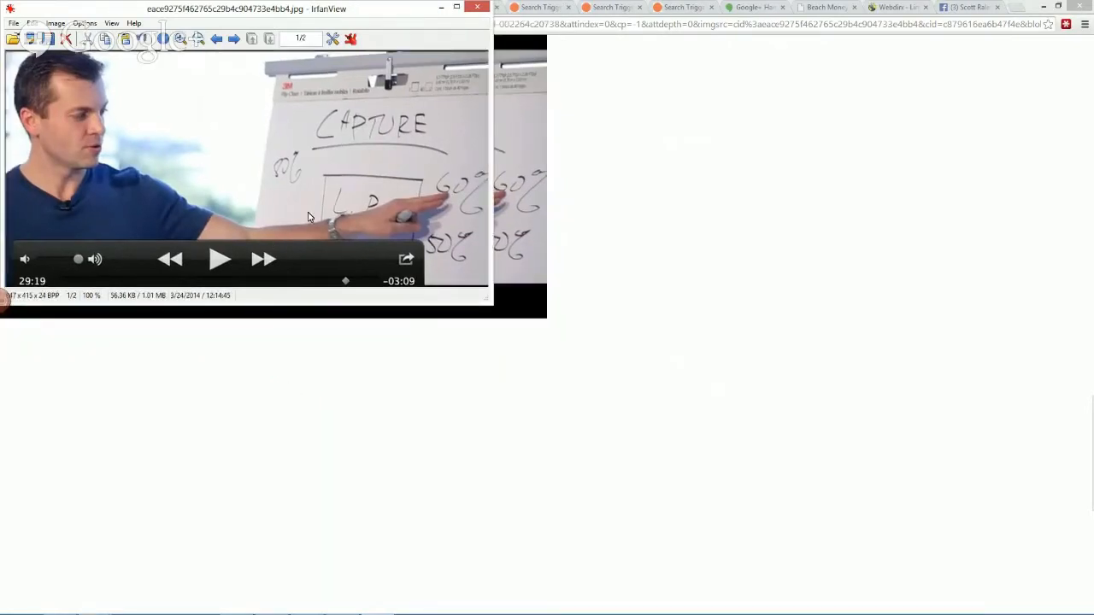
- Turn off Preserve aspect ratio in the image's resize settings, handwrite "600 X 315" in red above them, and clear the writing
key(ctrl+r)
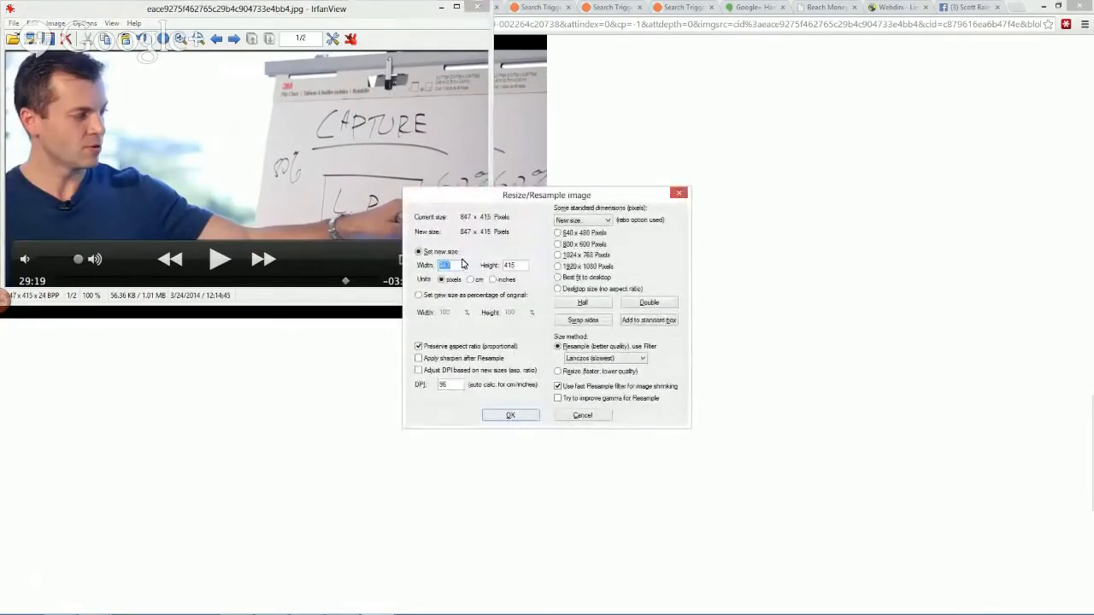
click(444, 342)
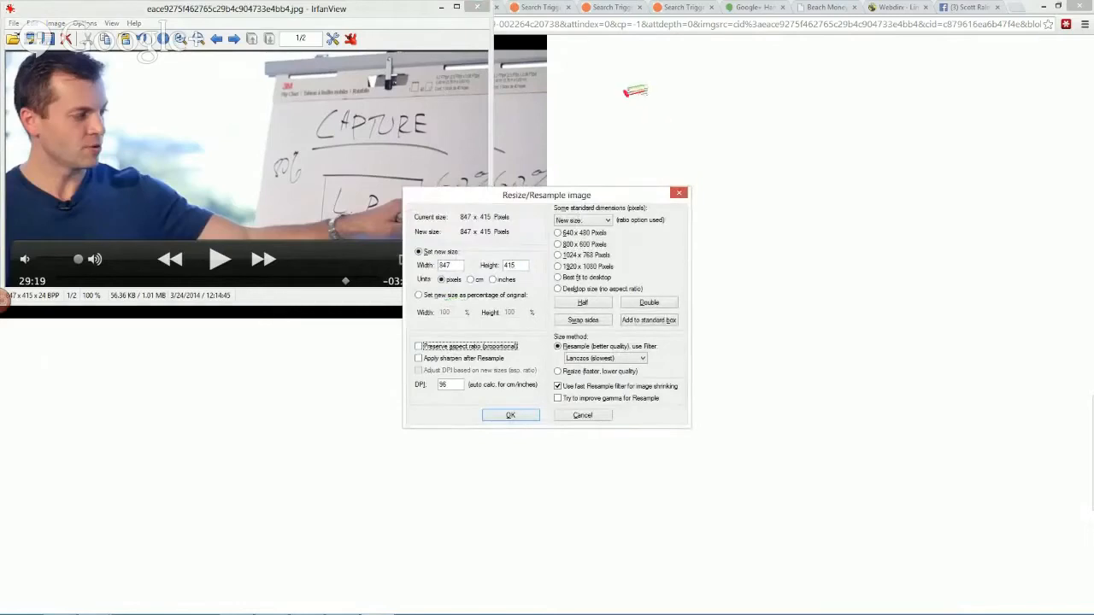
drag(635, 91, 591, 138)
mouse_move(684, 111)
mouse_down()
mouse_move(723, 115)
mouse_move(810, 159)
mouse_up()
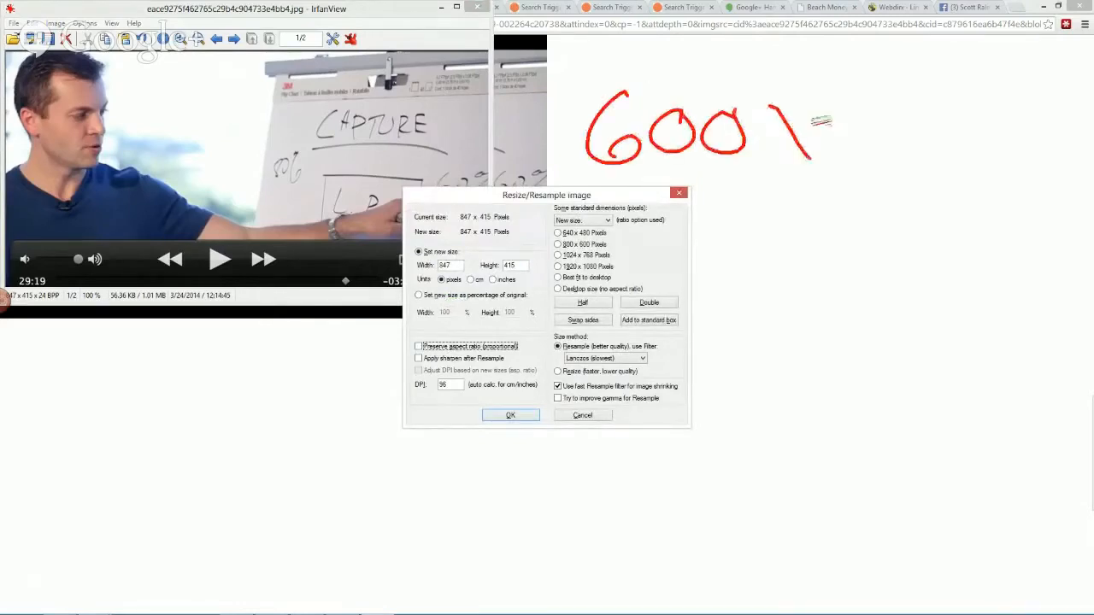
drag(807, 110, 759, 161)
mouse_move(848, 110)
mouse_down()
mouse_move(872, 128)
mouse_move(855, 167)
mouse_up()
drag(908, 112, 917, 159)
mouse_move(951, 120)
mouse_down()
mouse_move(950, 157)
mouse_move(993, 120)
mouse_up()
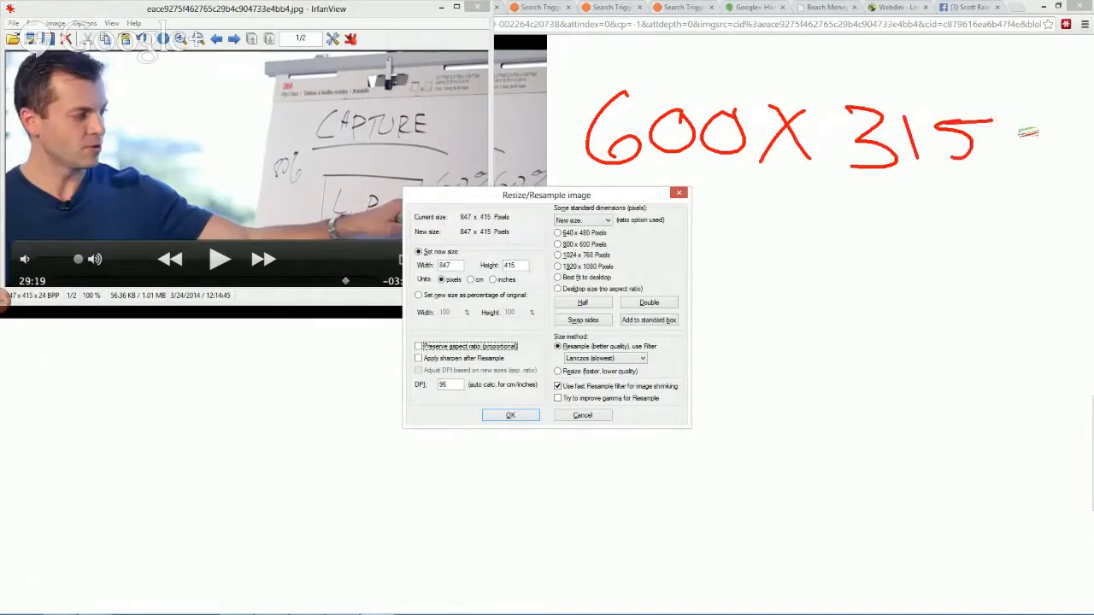
key(Escape)
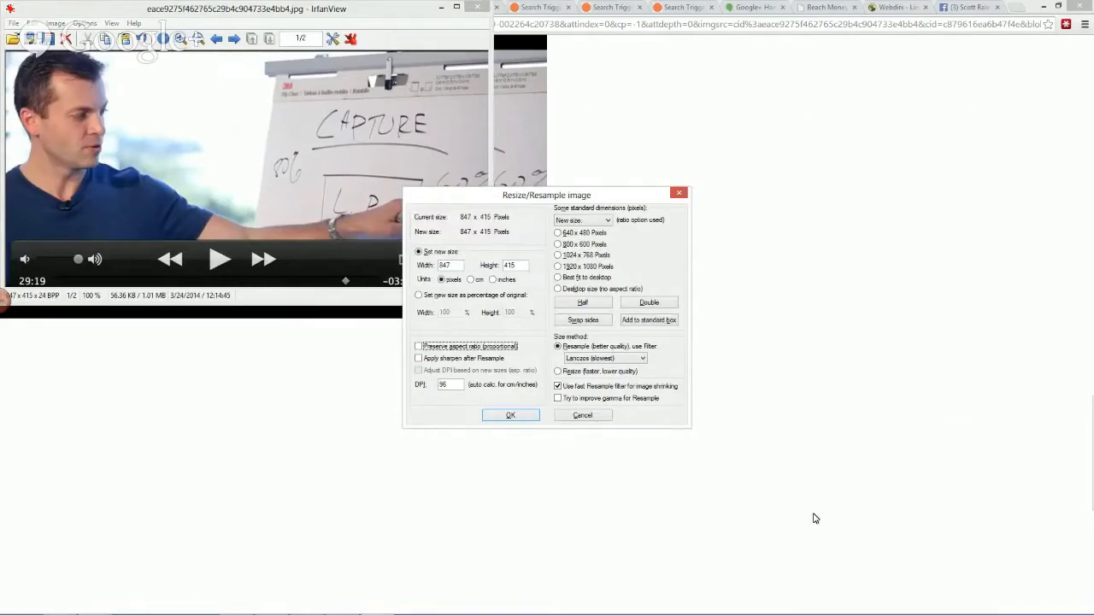
- Resize the cropped image to 600 x 315 pixels
double_click(460, 265)
text(600)
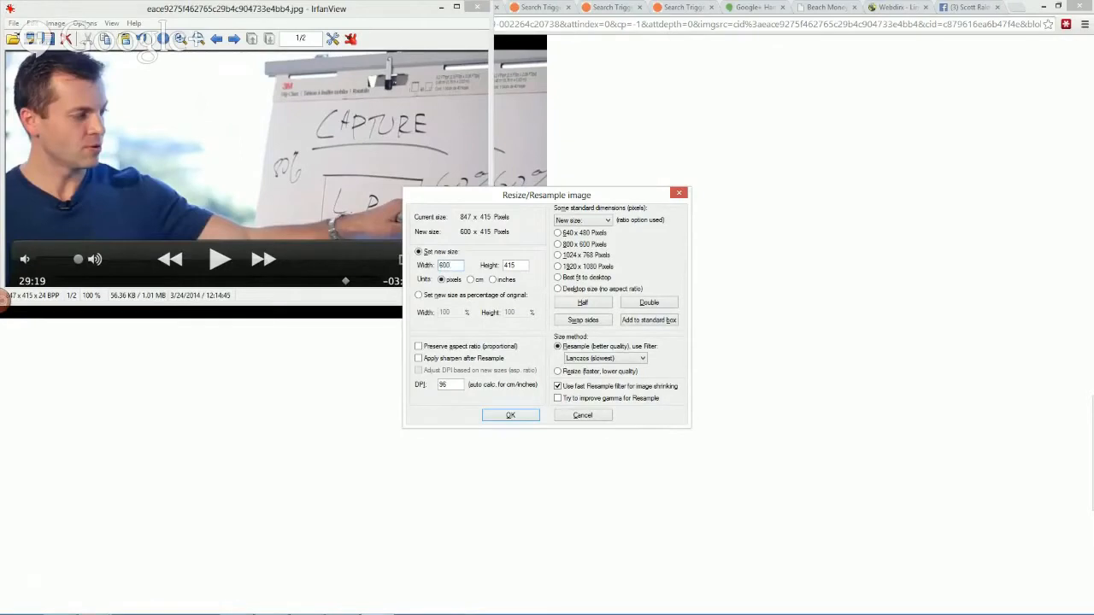
key(Tab)
text(3)
click(511, 416)
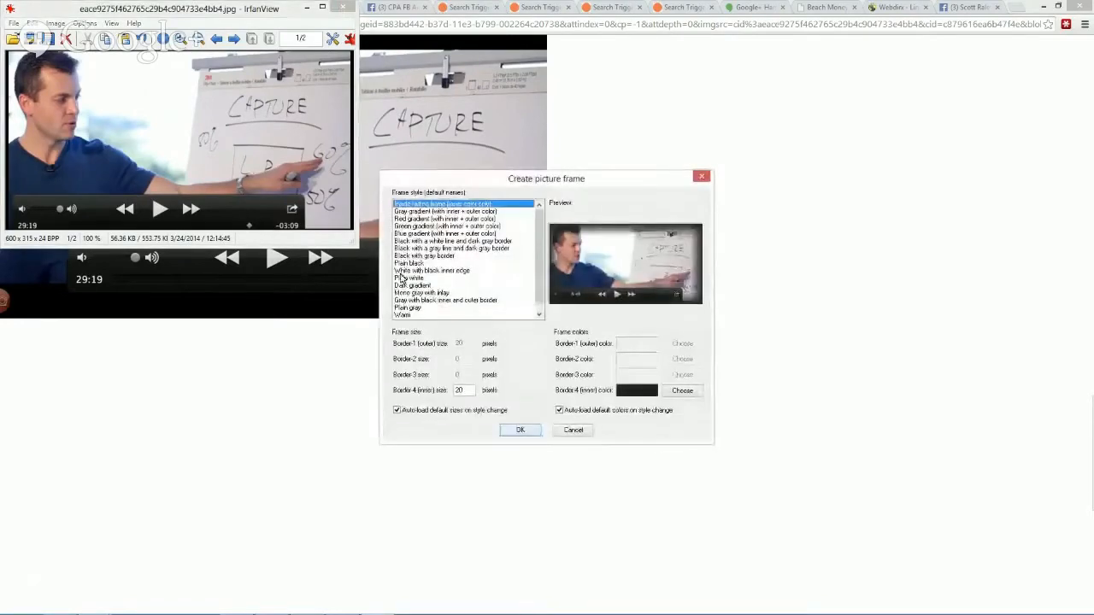
- Add a picture frame to the image using the Plain black style with the outer border color changed to bright green
click(444, 225)
click(444, 262)
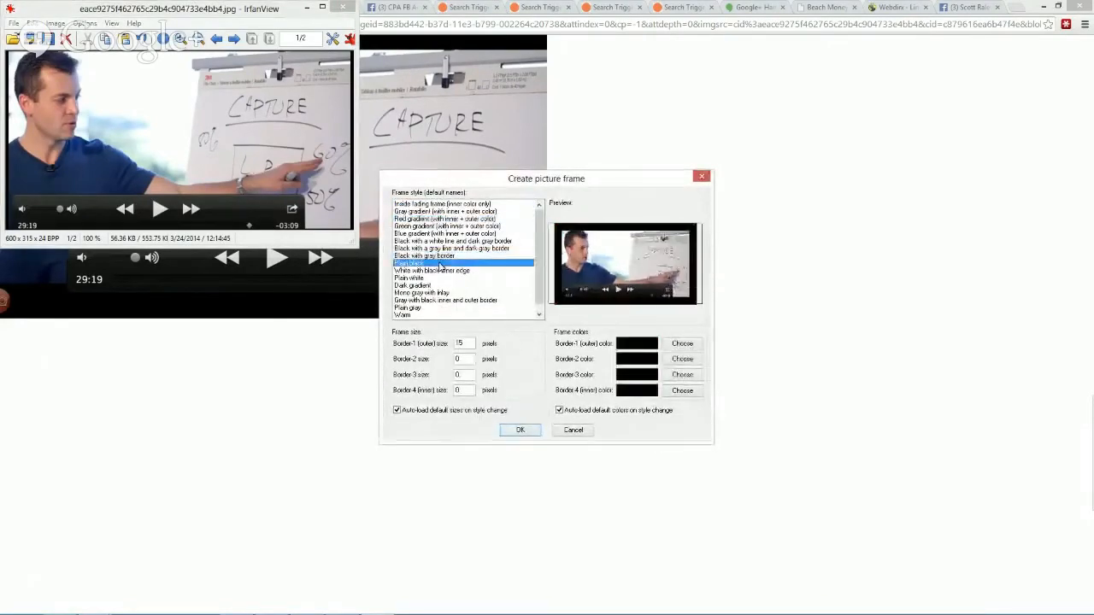
click(680, 344)
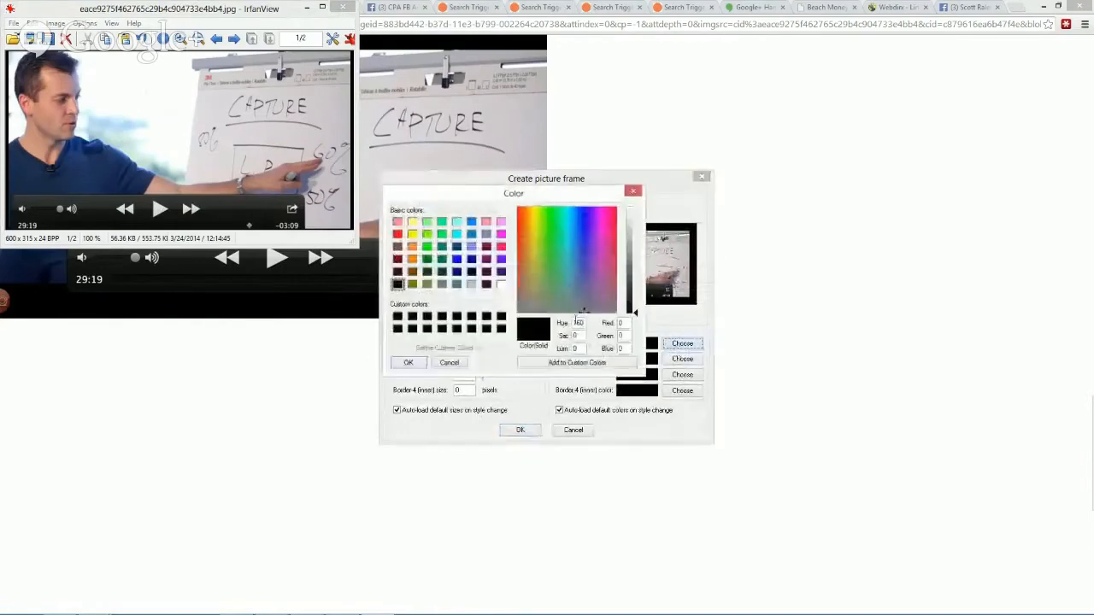
click(426, 246)
click(408, 362)
click(521, 431)
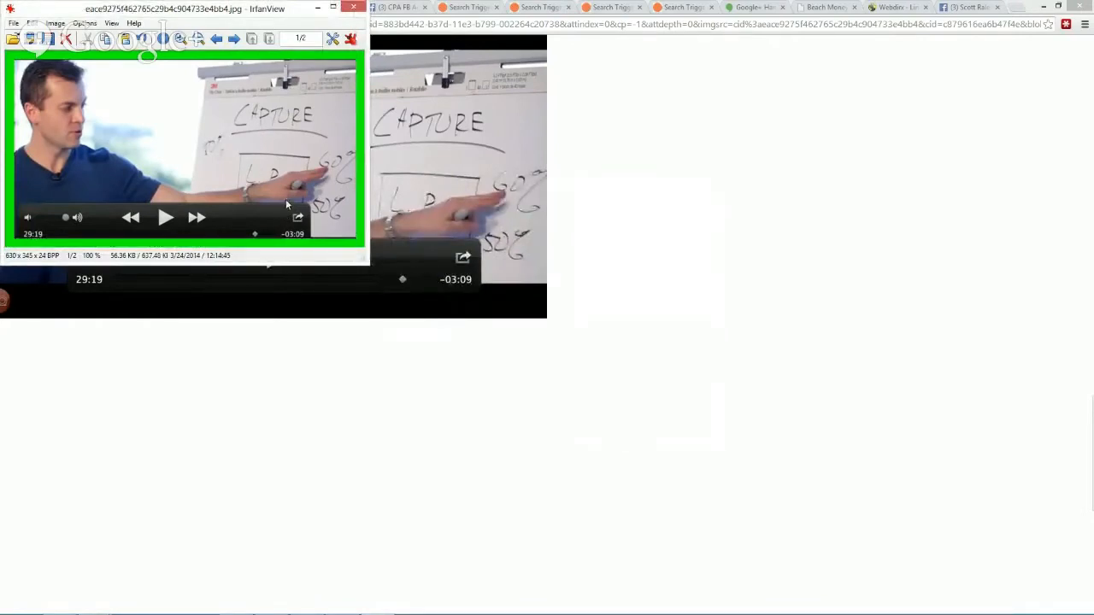
- Undo the green frame and add it again with an outer border size of 8 pixels
key(ctrl+z)
key(d)
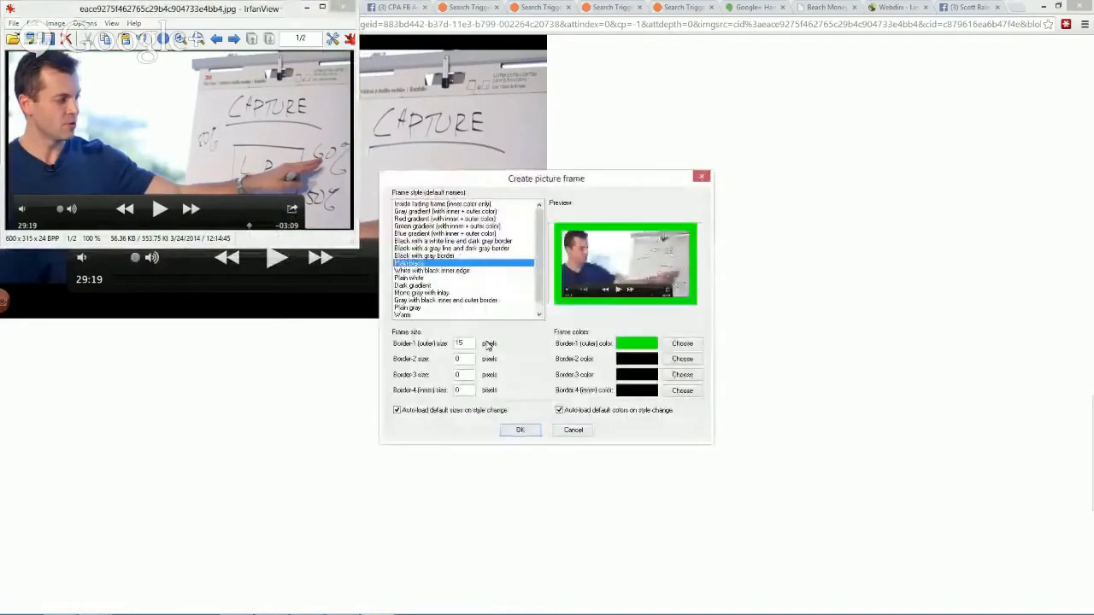
drag(465, 344, 418, 342)
text(8)
key(Return)
- Resize the framed image to 600 x 315 pixels, save it to the Desktop as a PNG, and close IrfanView
key(ctrl+r)
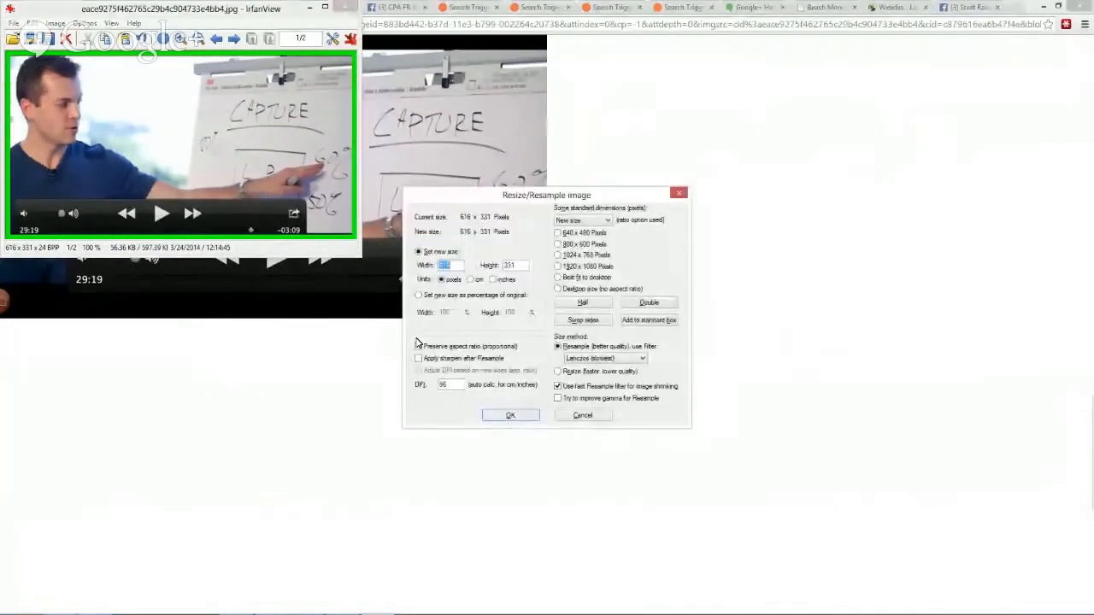
text(800)
key(Tab)
text(31)
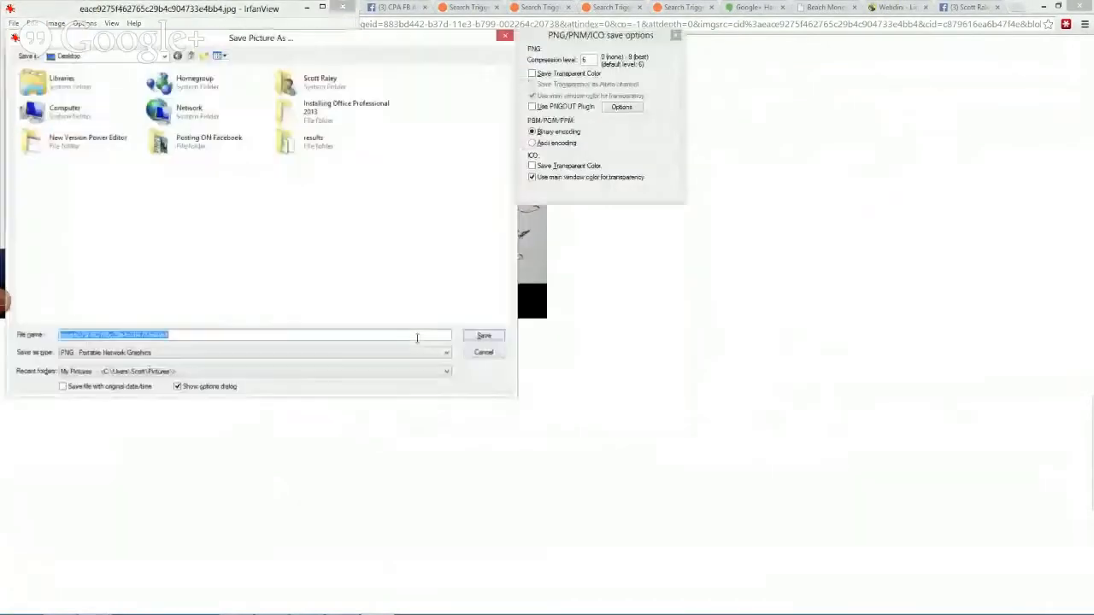
key(Return)
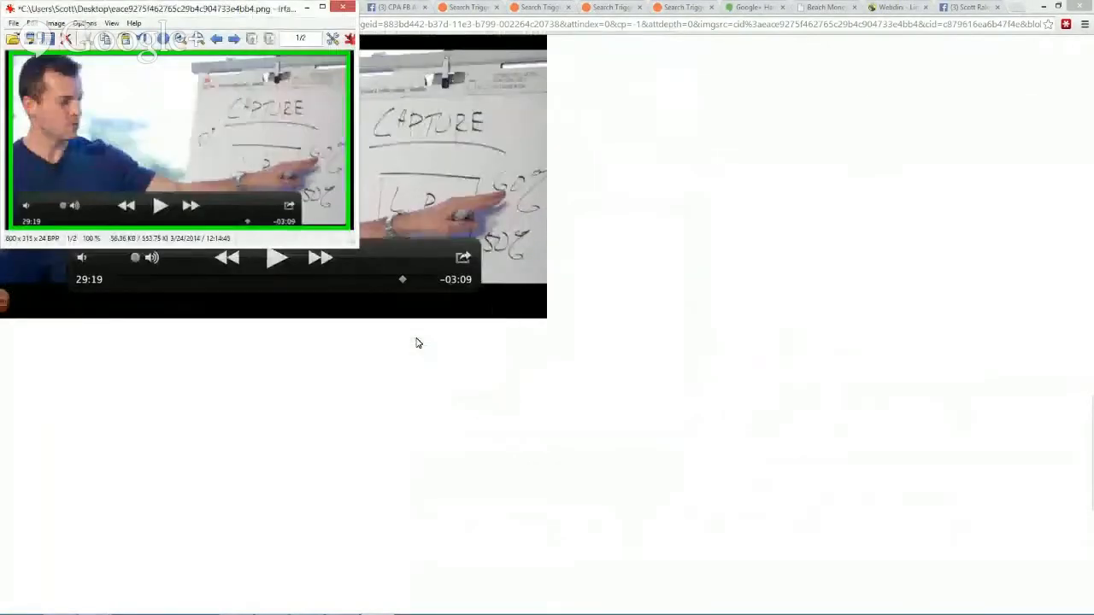
click(345, 8)
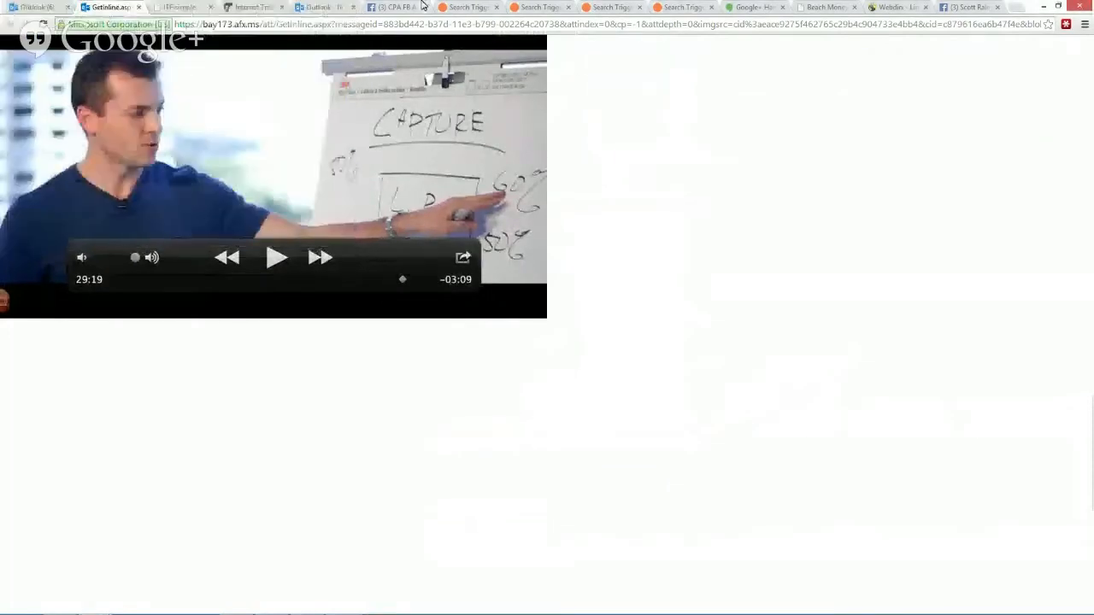
- Switch to Power Editor and upload the green-framed PNG from the Desktop as the unpublished post's picture
key(alt+Tab)
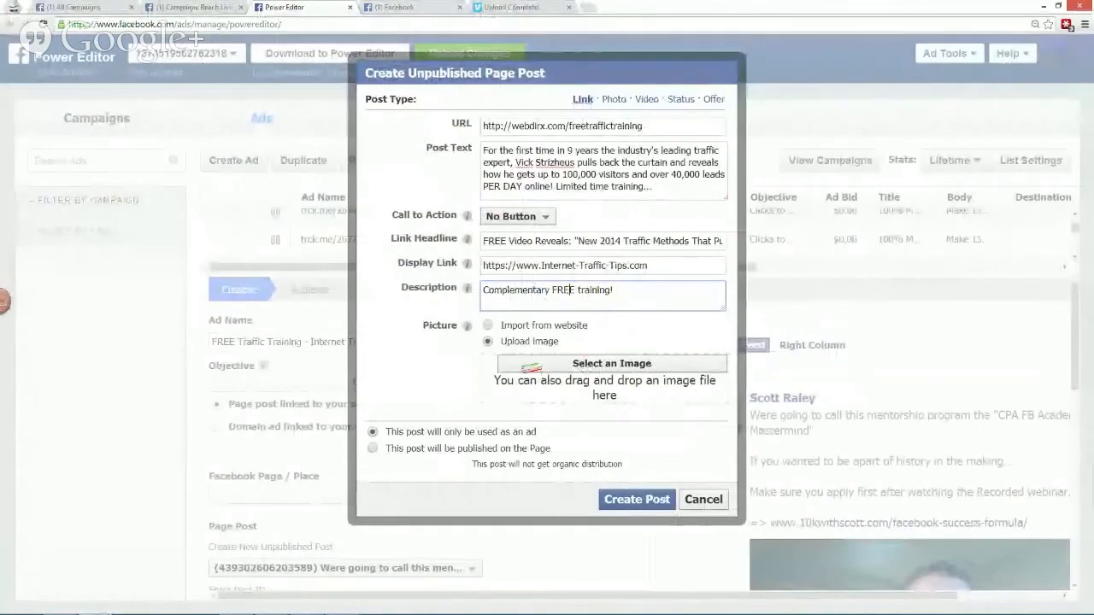
click(650, 364)
click(260, 272)
double_click(260, 272)
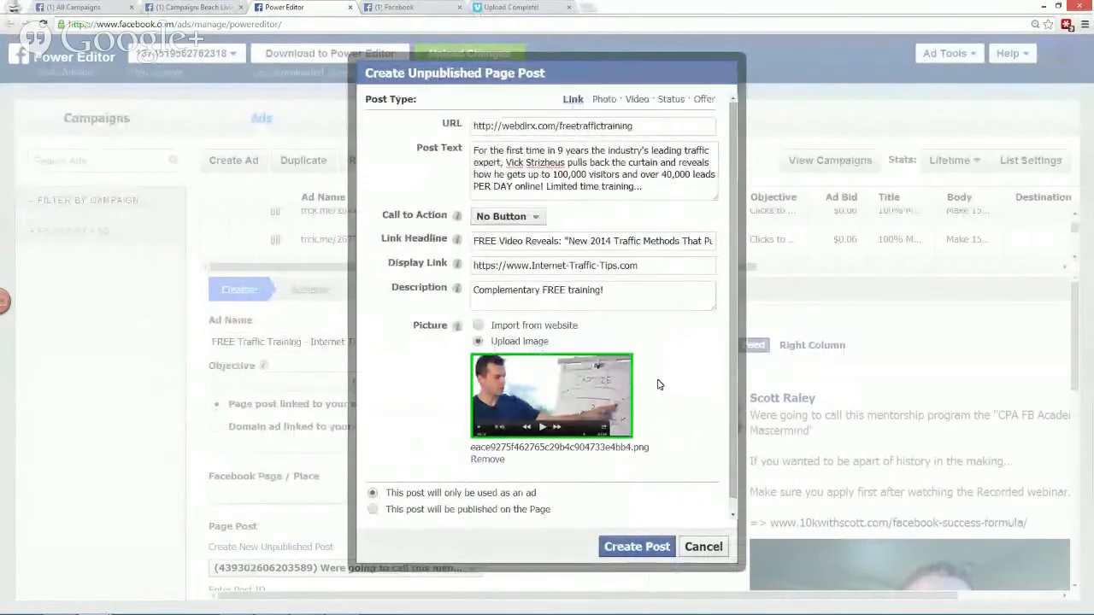
- Mark the post's Call to Action setting with temporary red strokes
scroll(658, 384, down, 1)
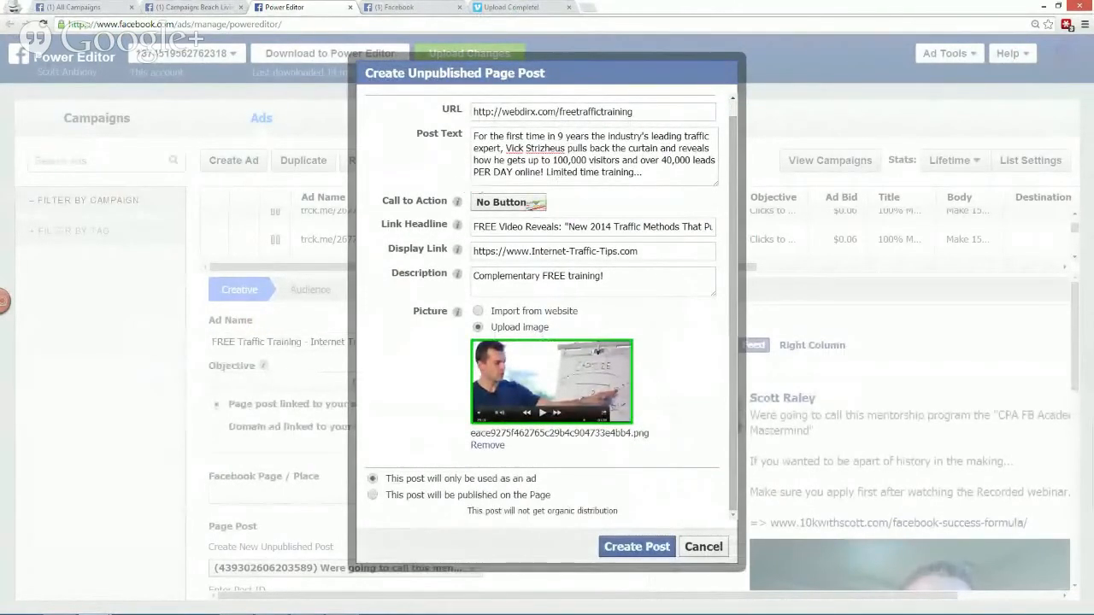
drag(458, 213, 564, 224)
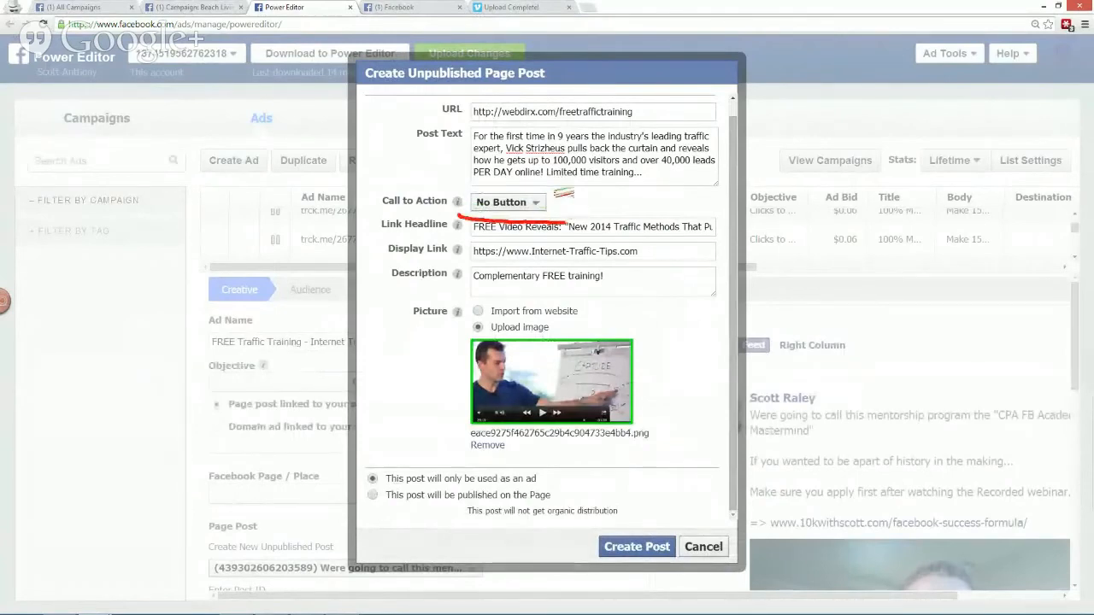
drag(450, 181, 445, 216)
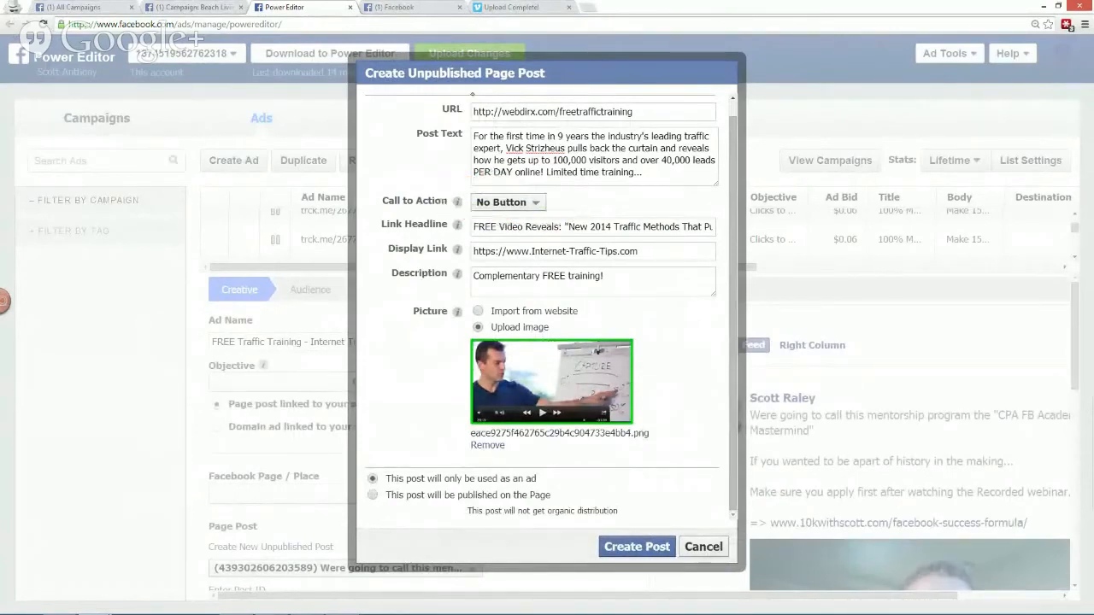
- Examine the Learn More button on the example ad in the Facebook news feed and return to the unpublished post form
click(424, 7)
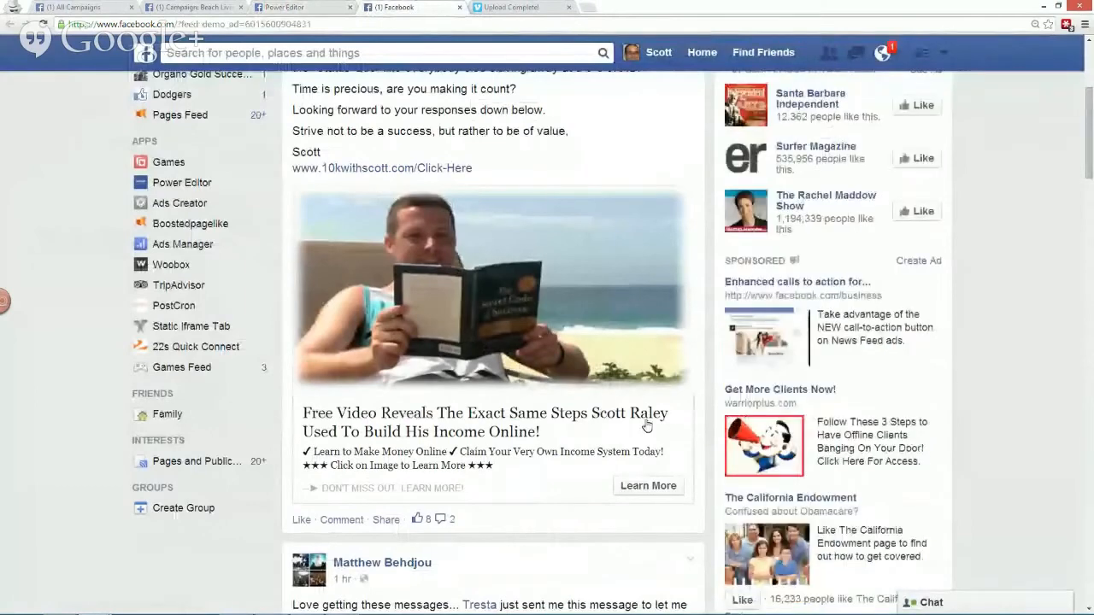
drag(578, 445, 684, 446)
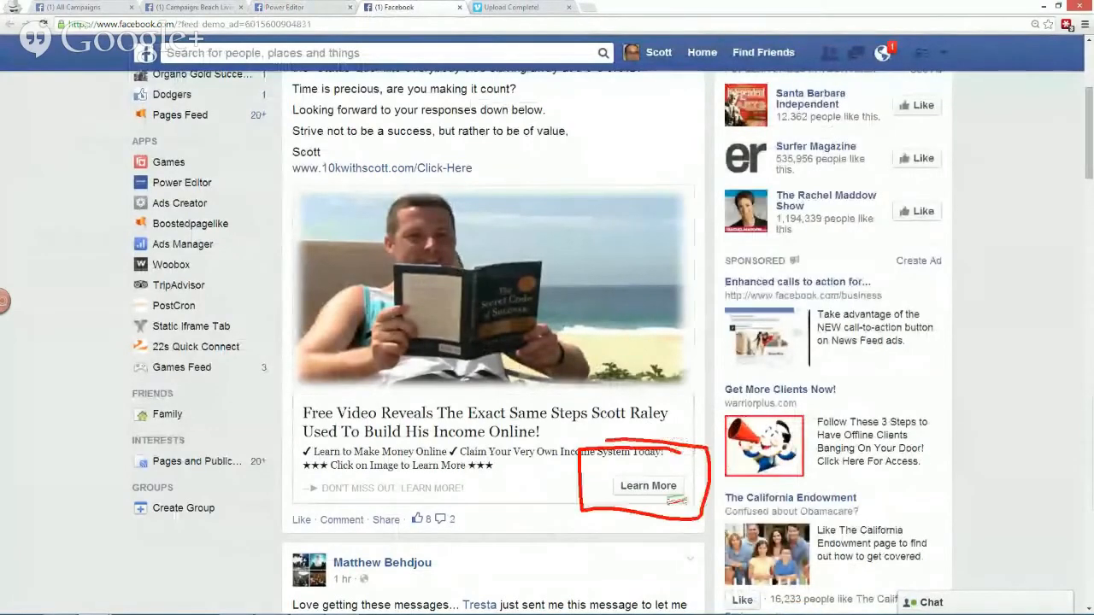
mouse_move(499, 500)
mouse_down()
mouse_move(601, 493)
mouse_move(555, 520)
mouse_up()
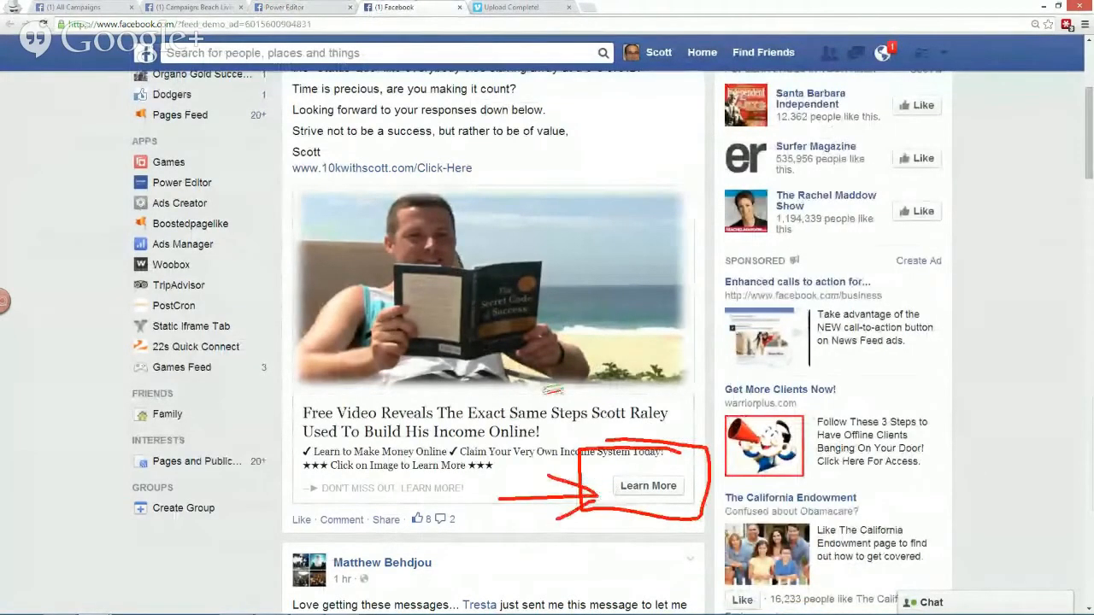
key(Escape)
click(306, 10)
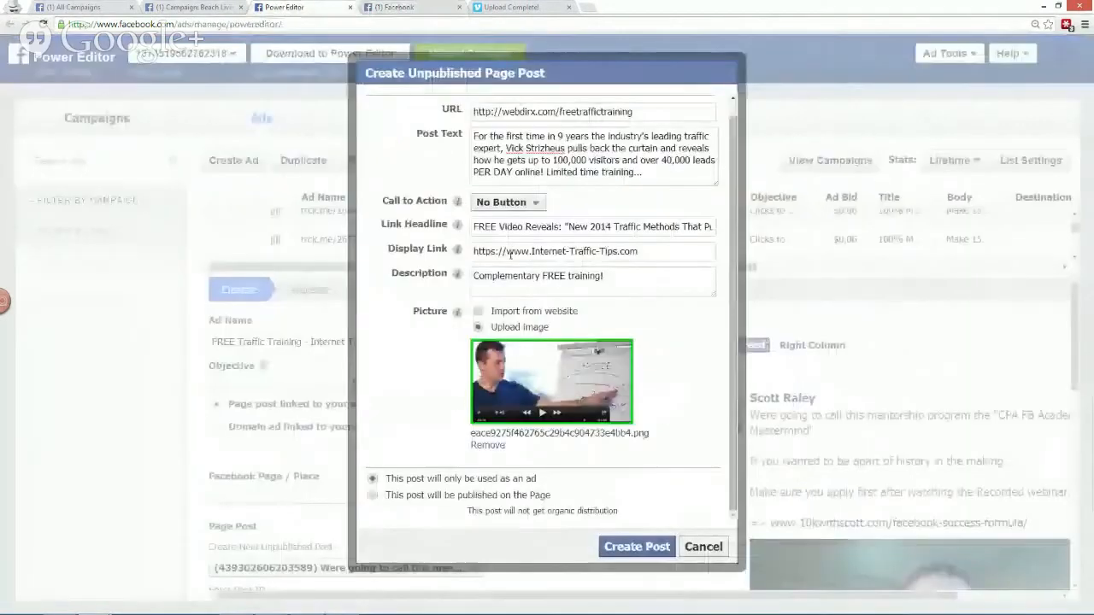
- Set the unpublished page post's call to action to Learn More
click(509, 203)
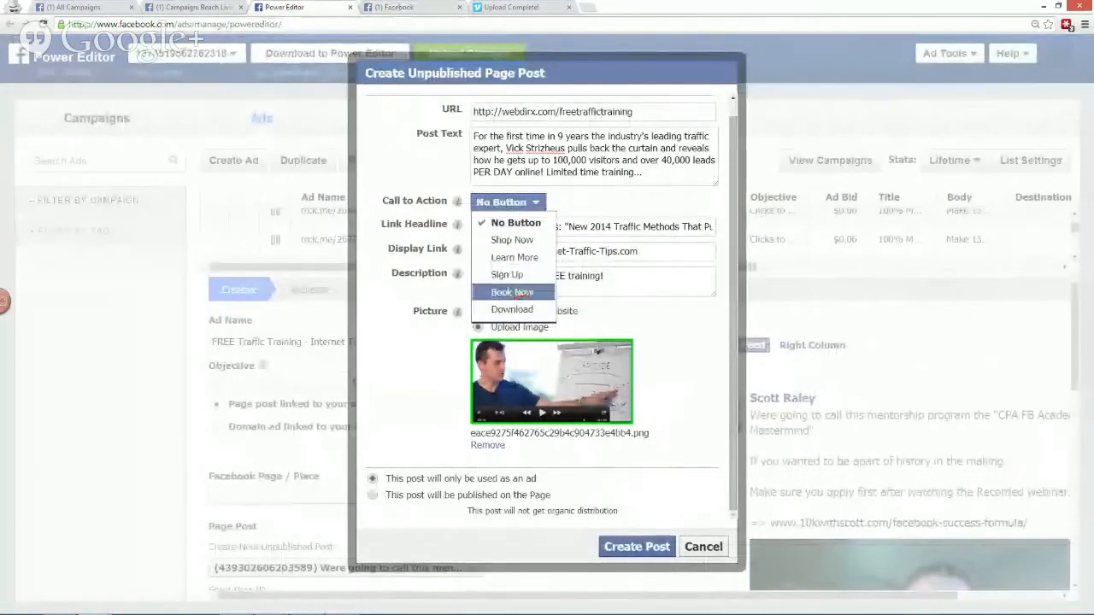
mouse_move(491, 300)
mouse_down()
mouse_move(537, 301)
mouse_move(534, 318)
mouse_up()
drag(482, 268, 540, 269)
click(514, 257)
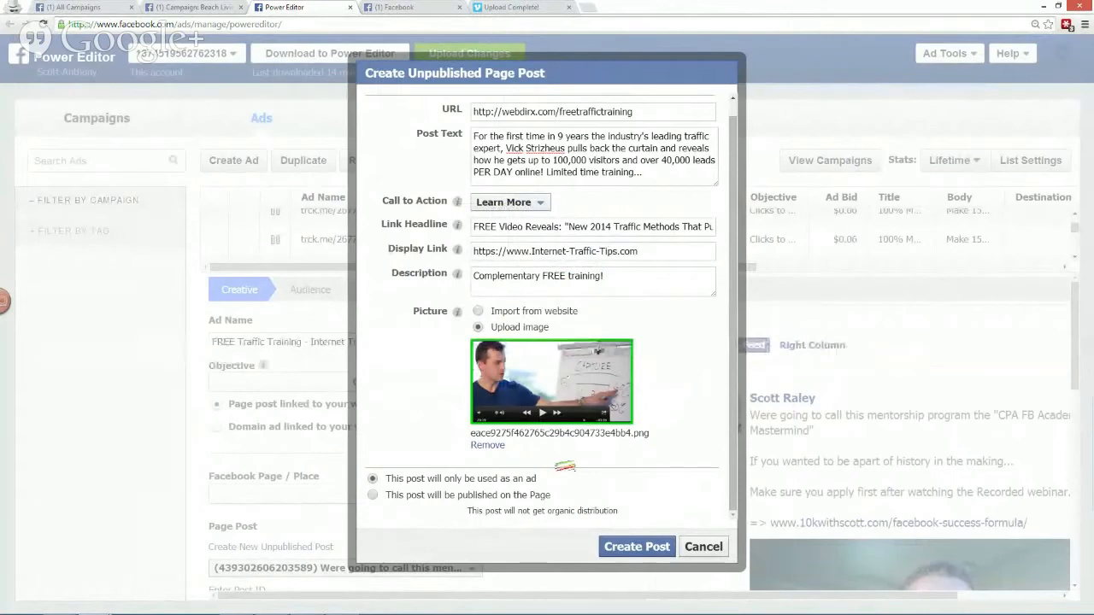
- Examine the choice between using the post only as an ad and publishing it on the Page
drag(376, 504, 569, 496)
drag(382, 488, 555, 490)
mouse_move(601, 455)
mouse_down()
mouse_move(549, 470)
mouse_move(569, 473)
mouse_up()
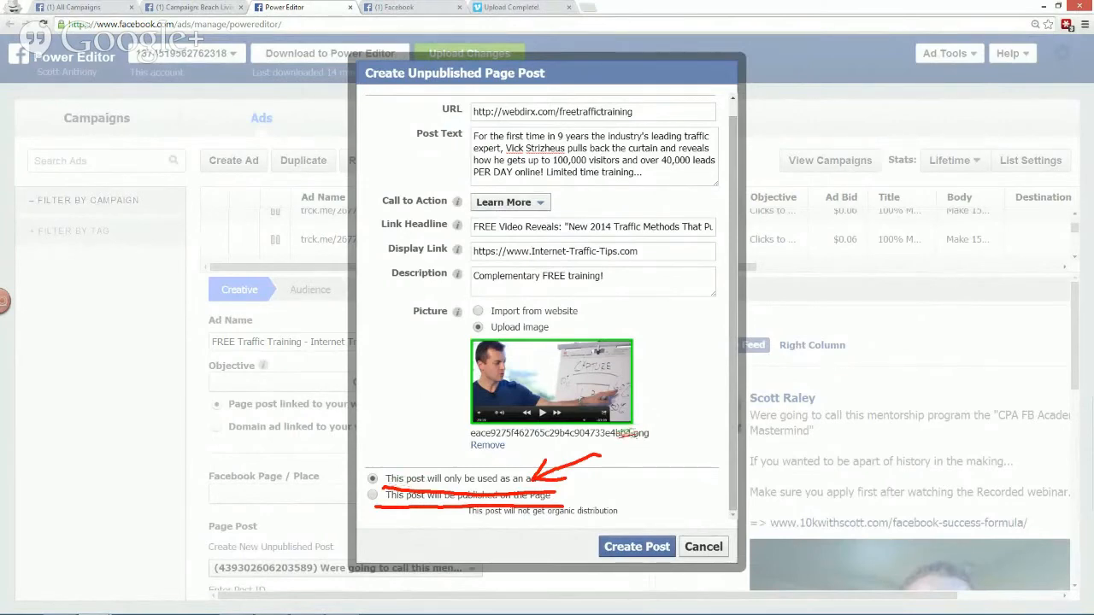
key(Escape)
- Search Facebook for the advertiser's public-figure page and open it at a readable zoom
click(408, 6)
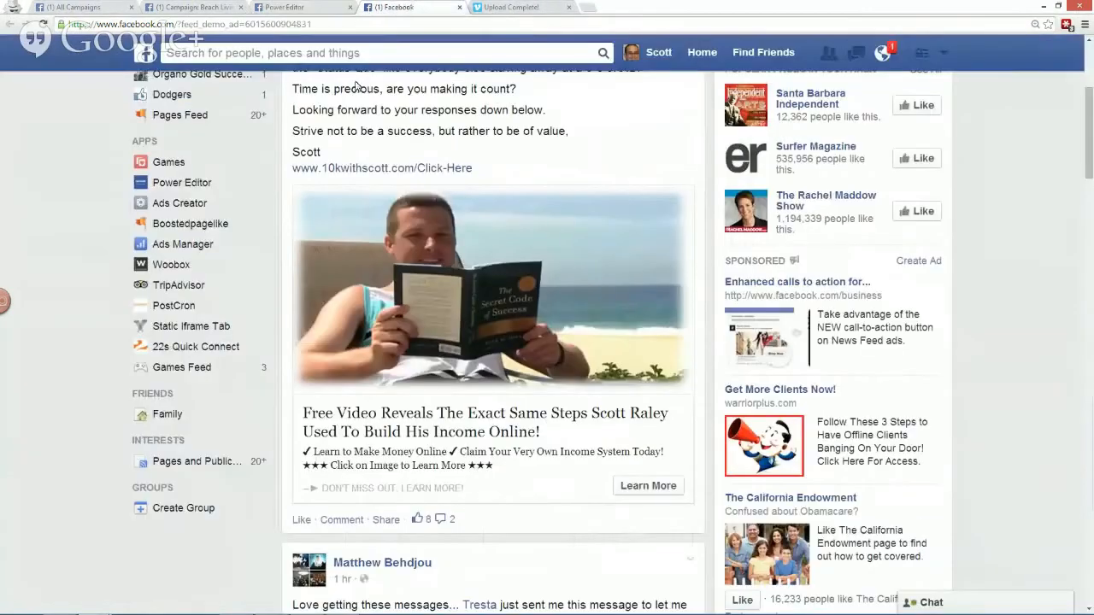
click(340, 53)
text(scott ra)
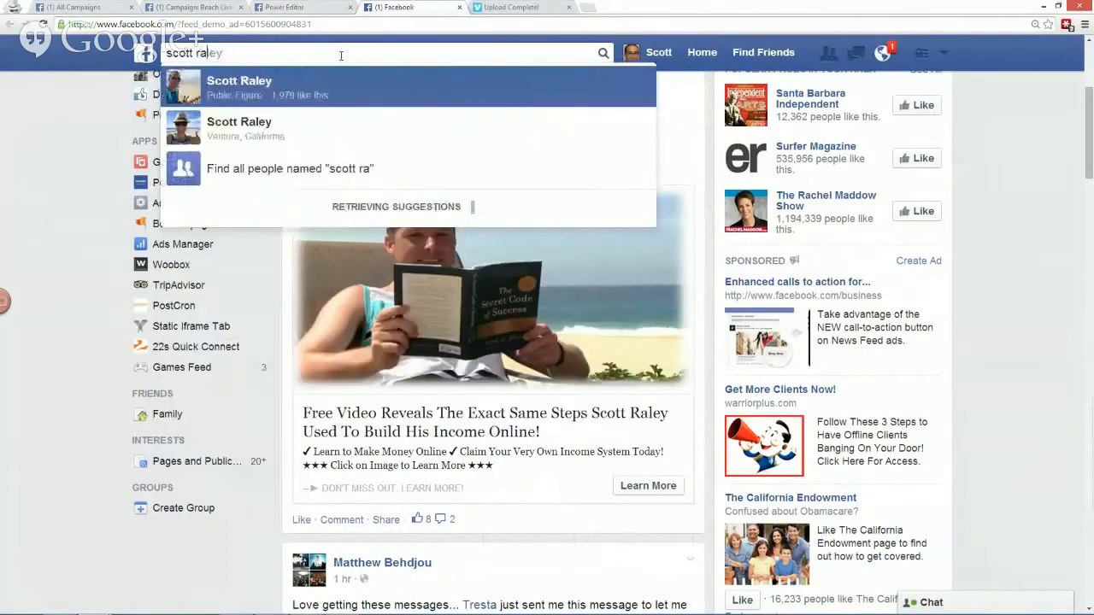
click(339, 91)
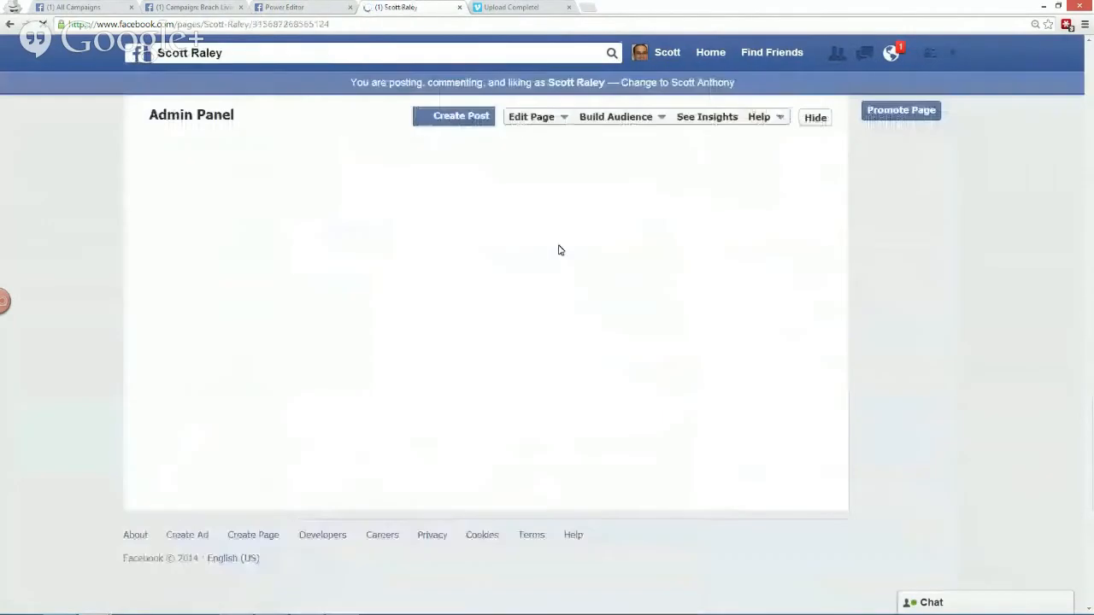
key(ctrl+plus)
key(ctrl+plus)
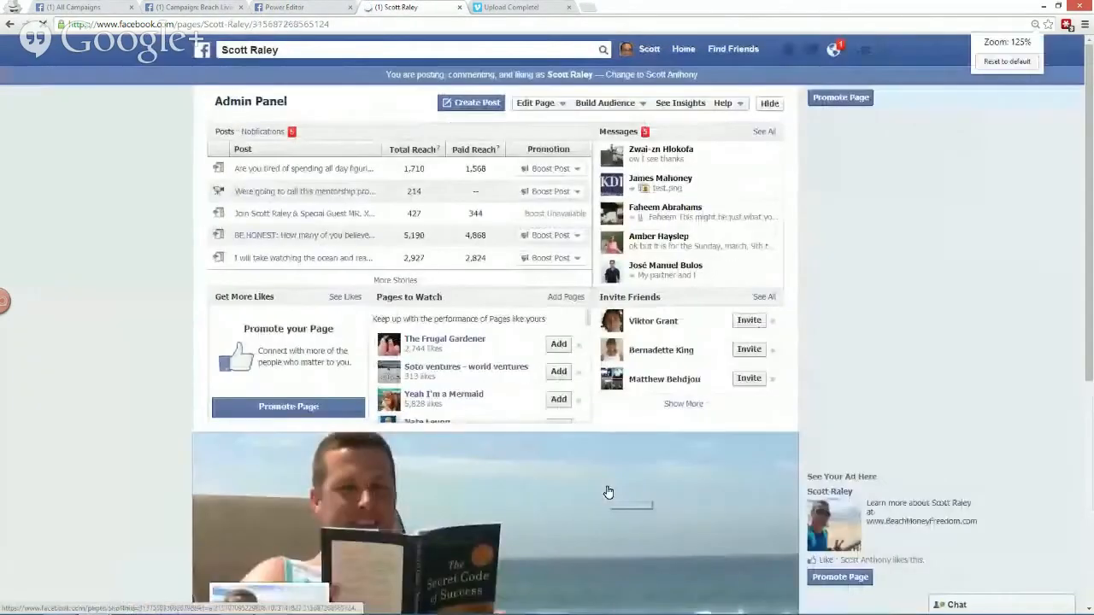
- Examine the posts on the page's timeline, and return to Power Editor with the extra browser pages closed
scroll(608, 492, down, 6)
scroll(346, 443, down, 5)
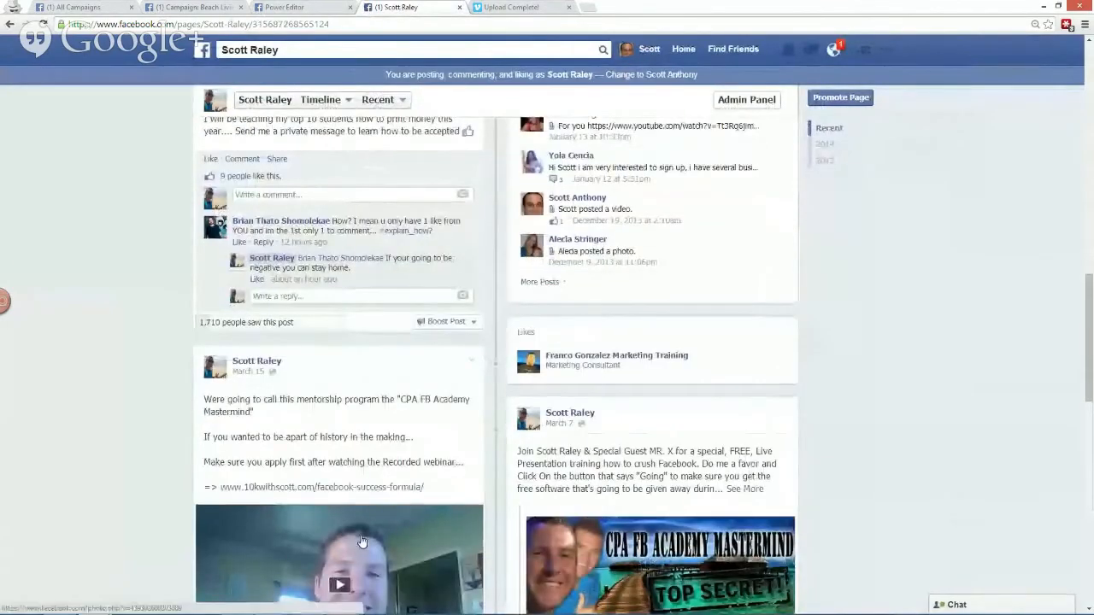
scroll(363, 541, down, 7)
scroll(361, 540, up, 18)
scroll(360, 540, up, 1)
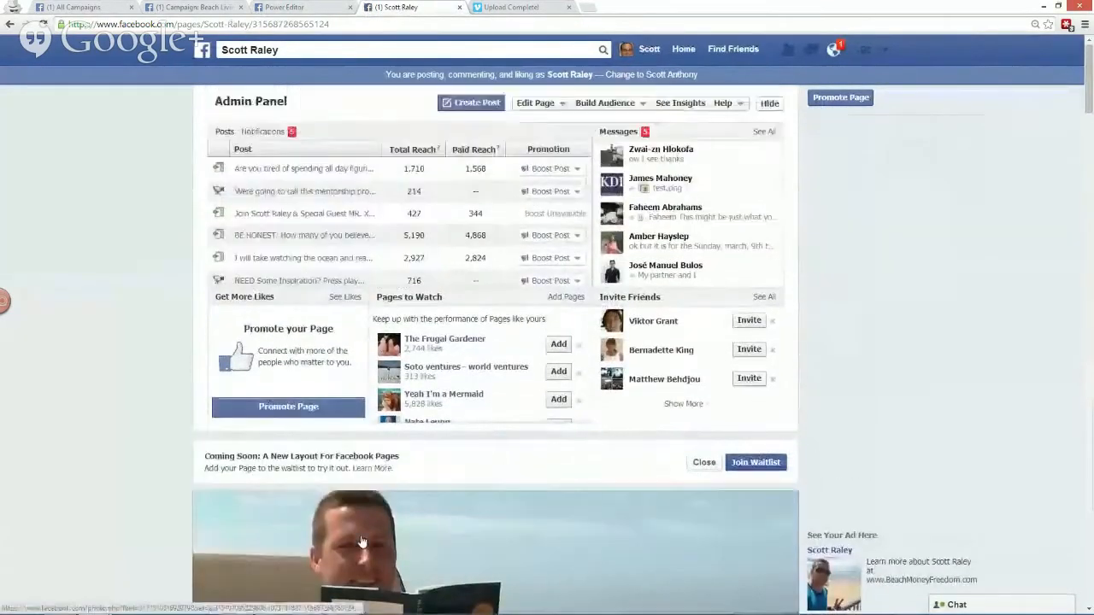
scroll(362, 541, down, 8)
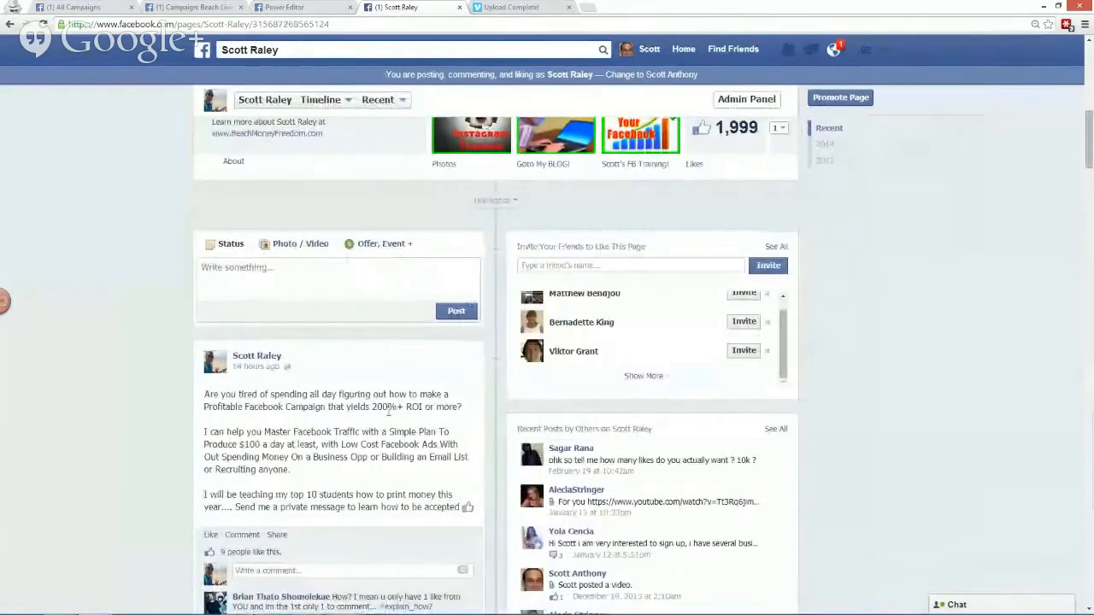
key(ctrl+w)
key(ctrl+w)
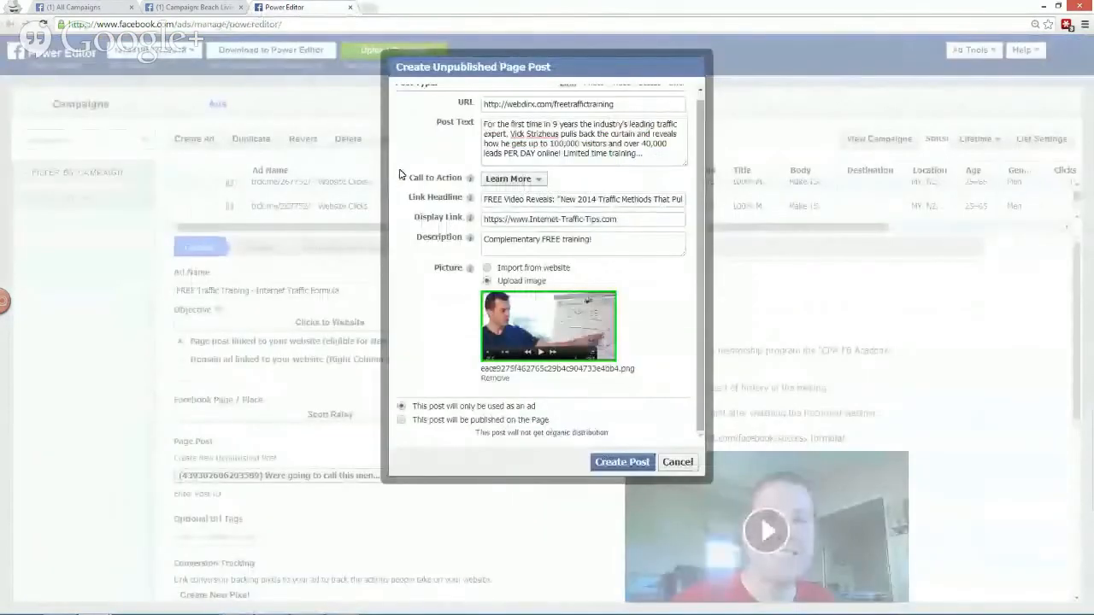
- Create the unpublished page post with the free traffic training content, used only as an ad
key(ctrl+plus)
key(ctrl+plus)
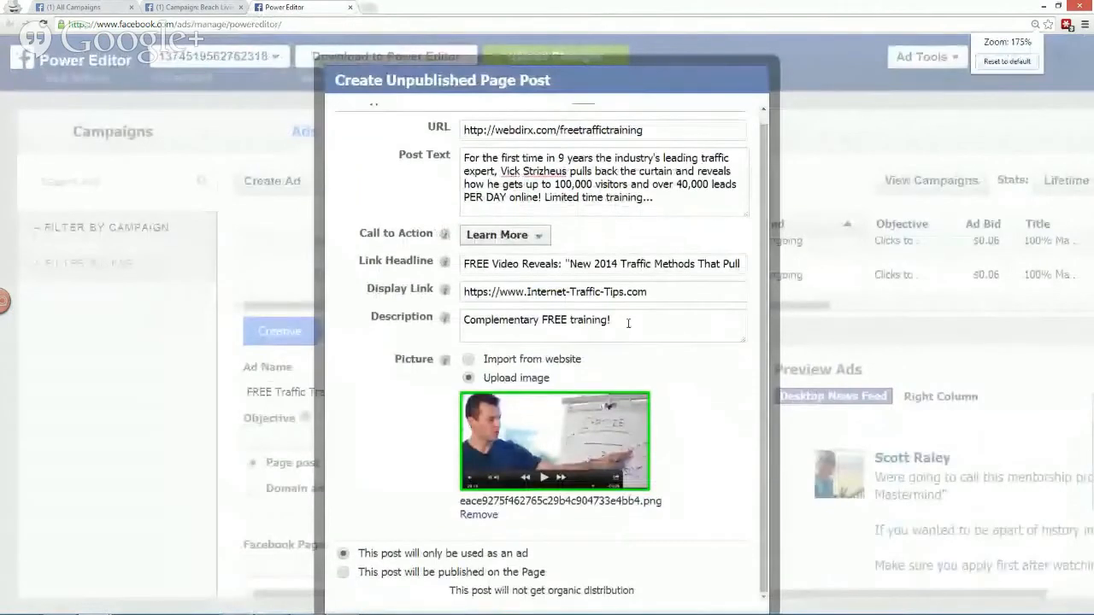
key(ctrl+minus)
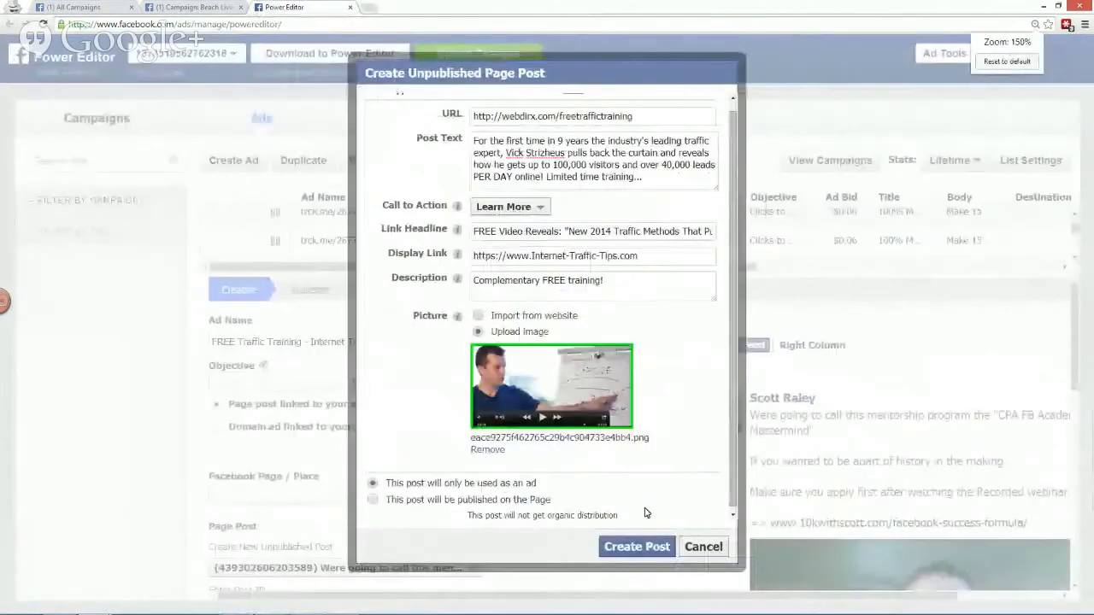
mouse_move(644, 471)
mouse_down()
mouse_move(647, 533)
mouse_move(623, 527)
mouse_up()
key(Escape)
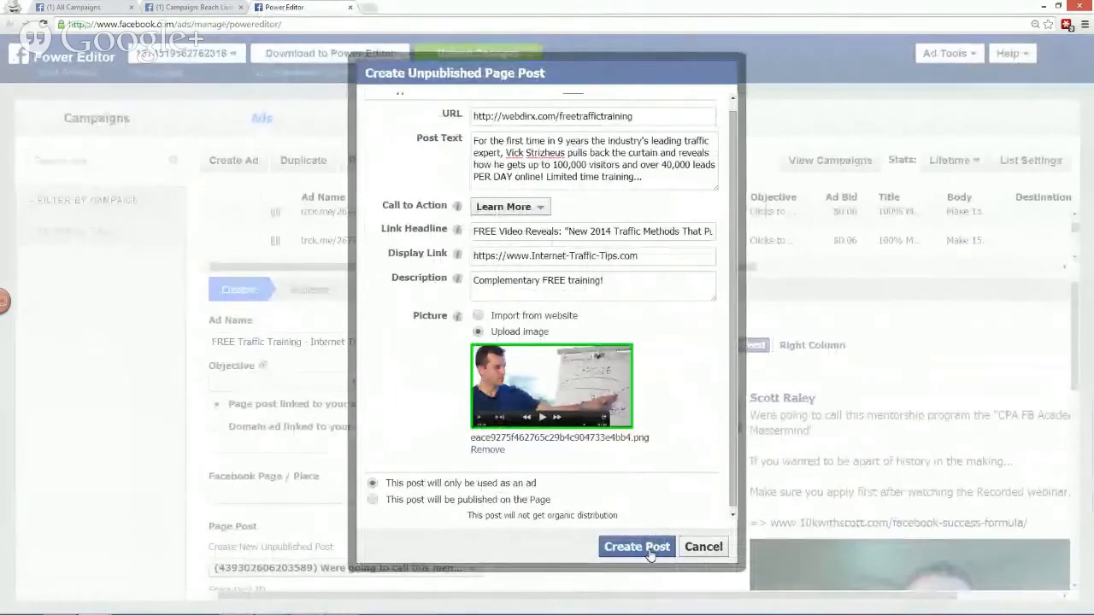
click(649, 548)
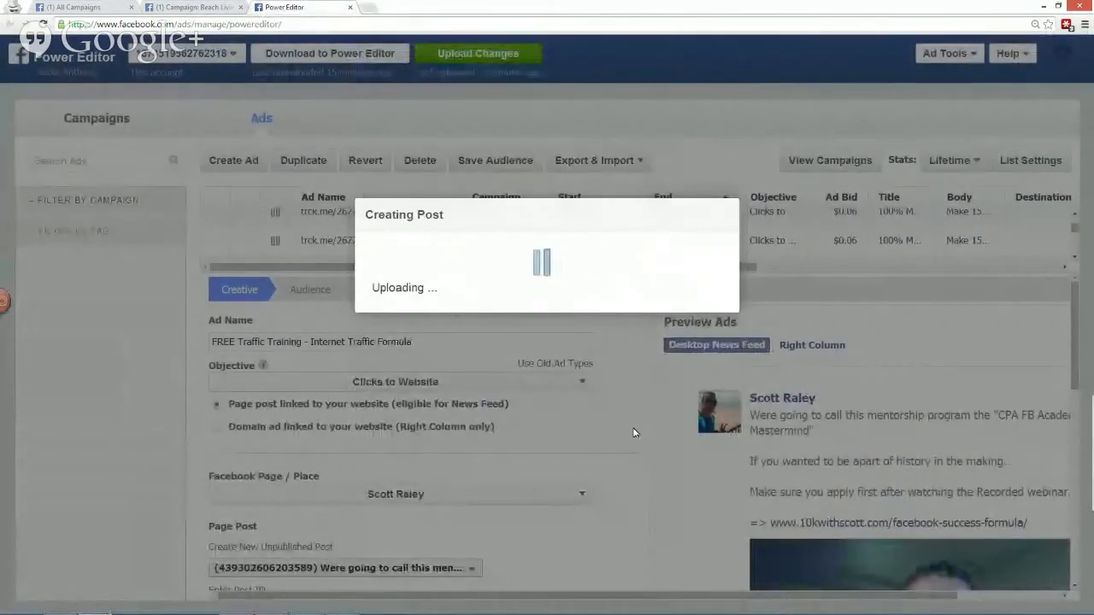
- Examine the new post's desktop news feed preview, including its text, picture, headline and Learn More button
key(ctrl+minus)
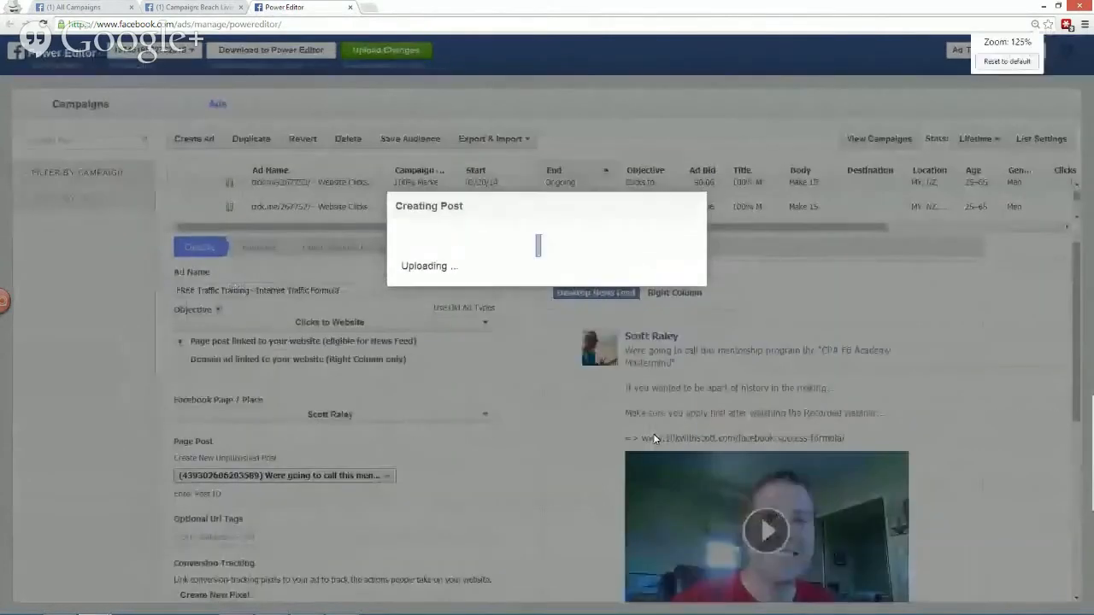
scroll(625, 400, down, 3)
scroll(625, 400, up, 3)
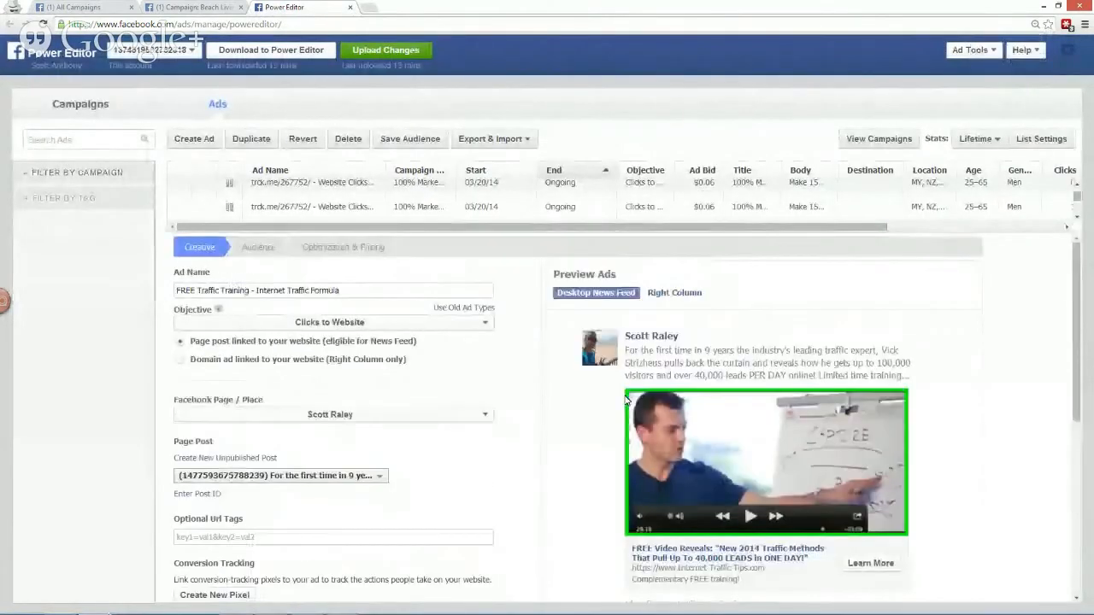
scroll(625, 400, down, 1)
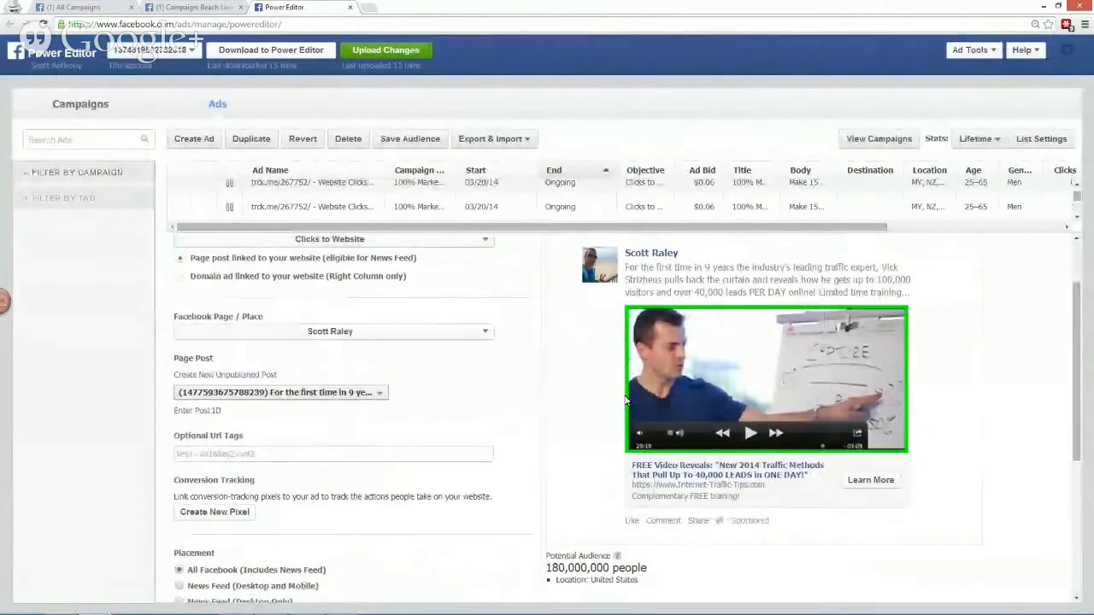
mouse_move(692, 251)
mouse_down()
mouse_move(530, 229)
mouse_move(508, 517)
mouse_move(1004, 590)
mouse_move(1070, 335)
mouse_move(759, 224)
mouse_move(603, 224)
mouse_up()
drag(630, 298, 911, 300)
key(Escape)
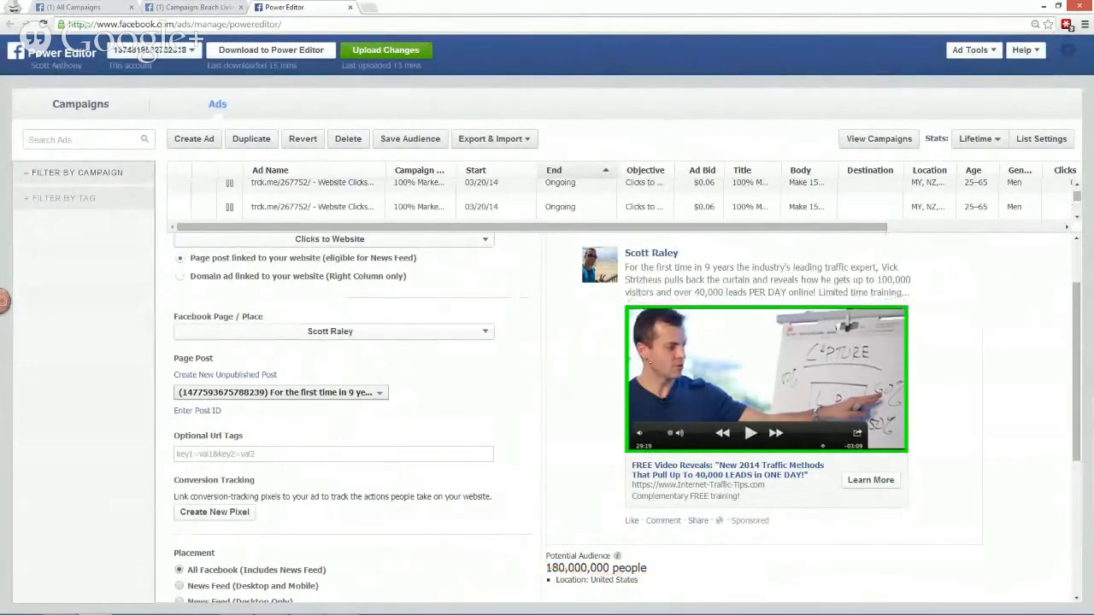
drag(551, 334, 628, 329)
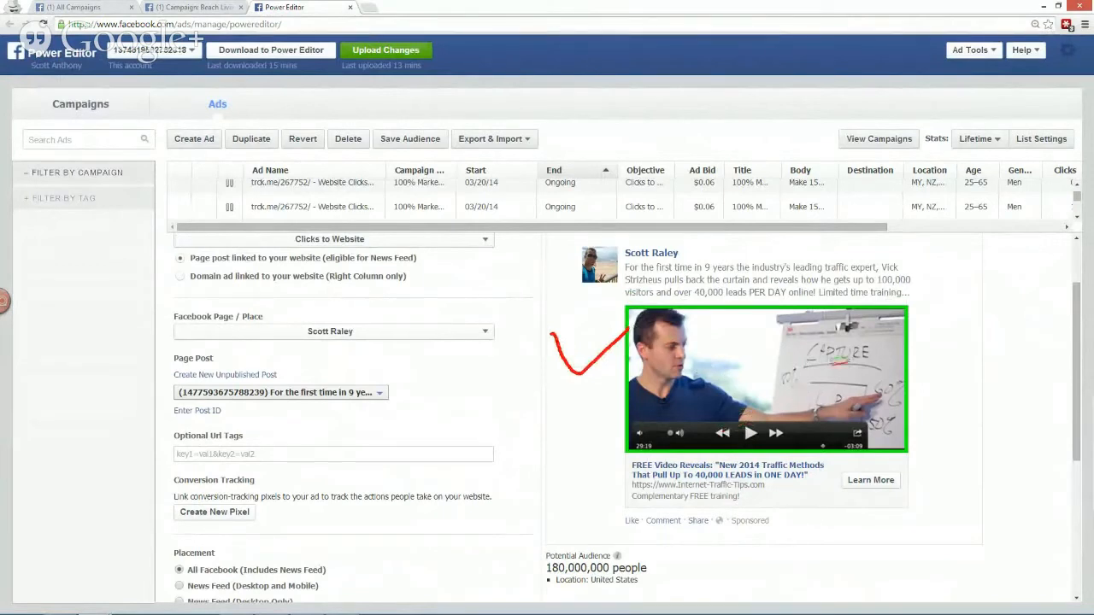
key(Escape)
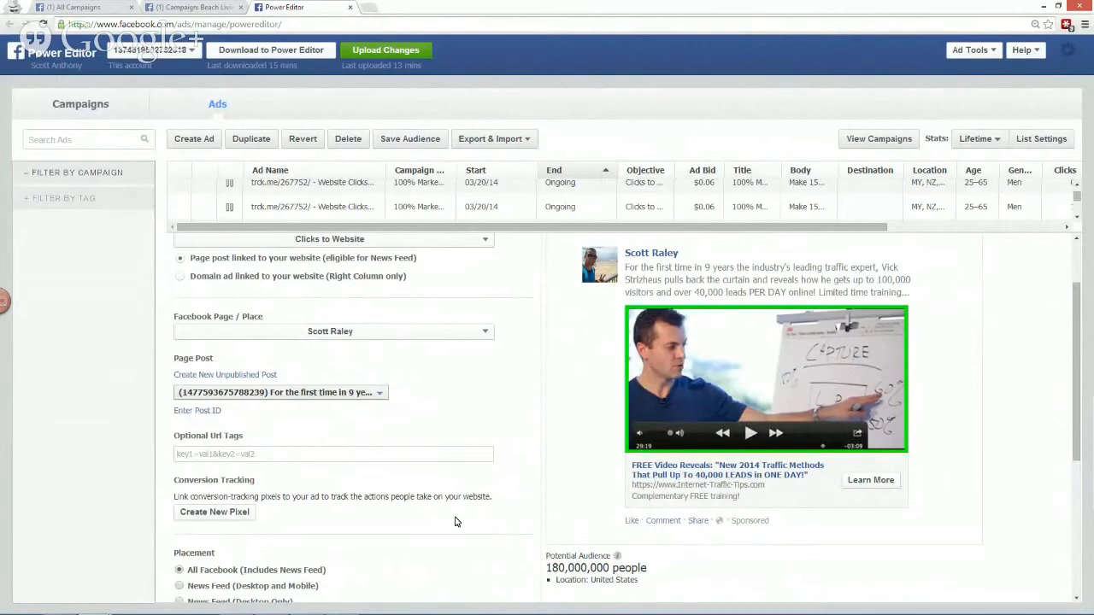
- Try the News Feed (Desktop Only) placement for the ad and settle on News Feed (Desktop and Mobile)
scroll(454, 521, down, 3)
scroll(455, 521, down, 1)
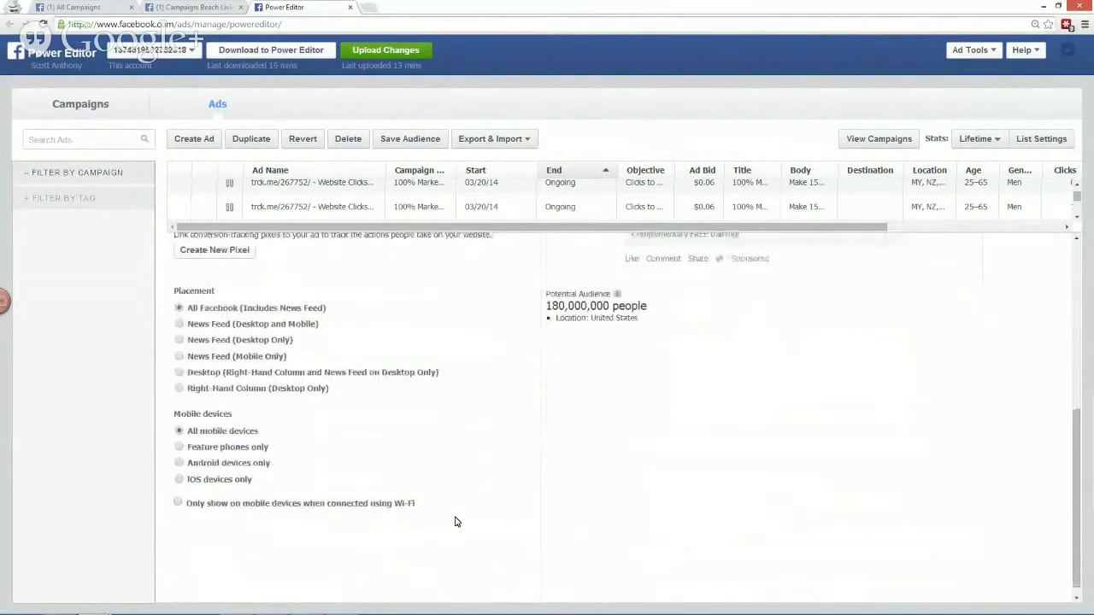
key(ctrl+plus)
key(ctrl+plus)
key(ctrl+plus)
key(ctrl+plus)
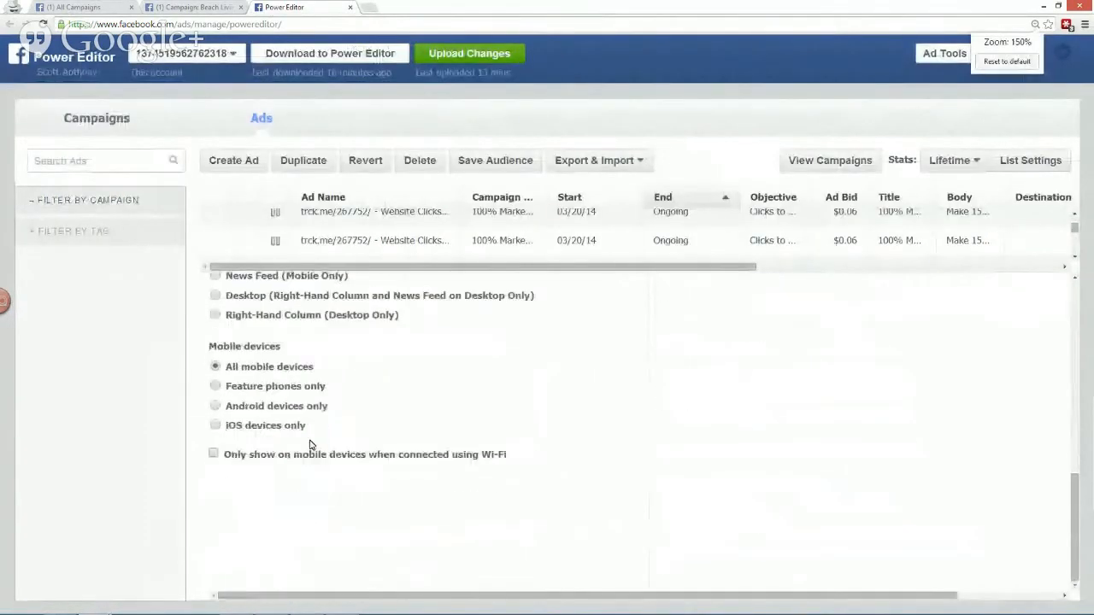
key(ctrl+plus)
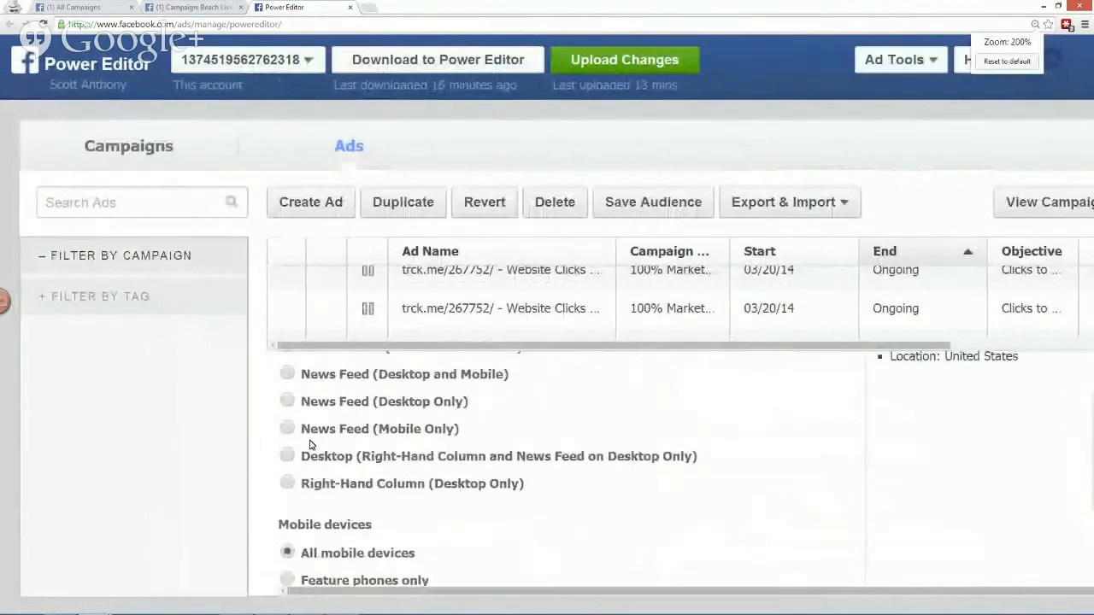
key(ctrl+minus)
scroll(375, 403, up, 1)
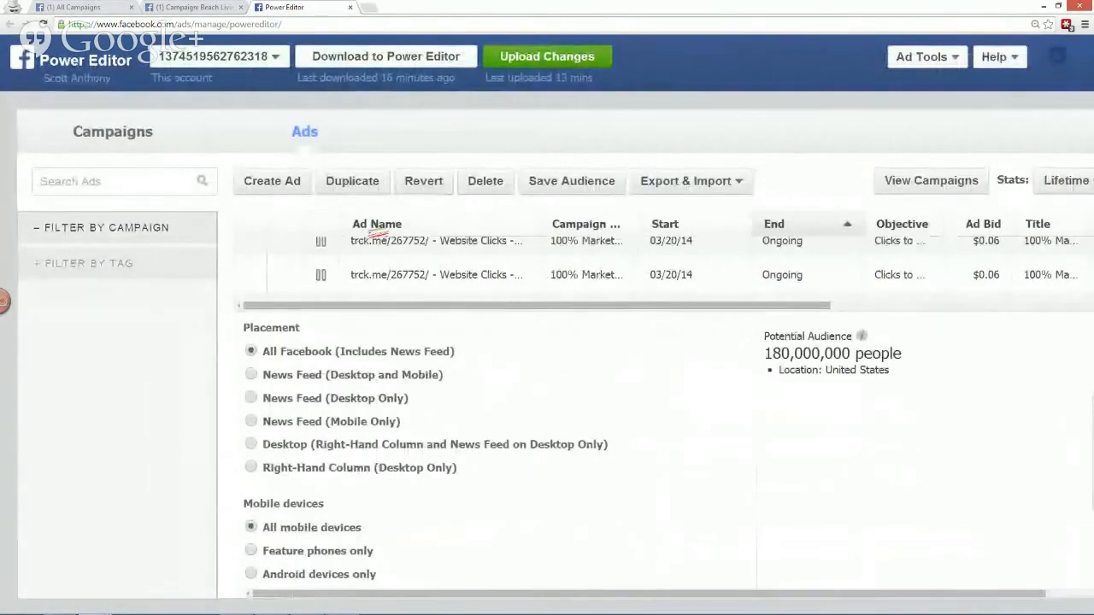
drag(252, 414, 423, 412)
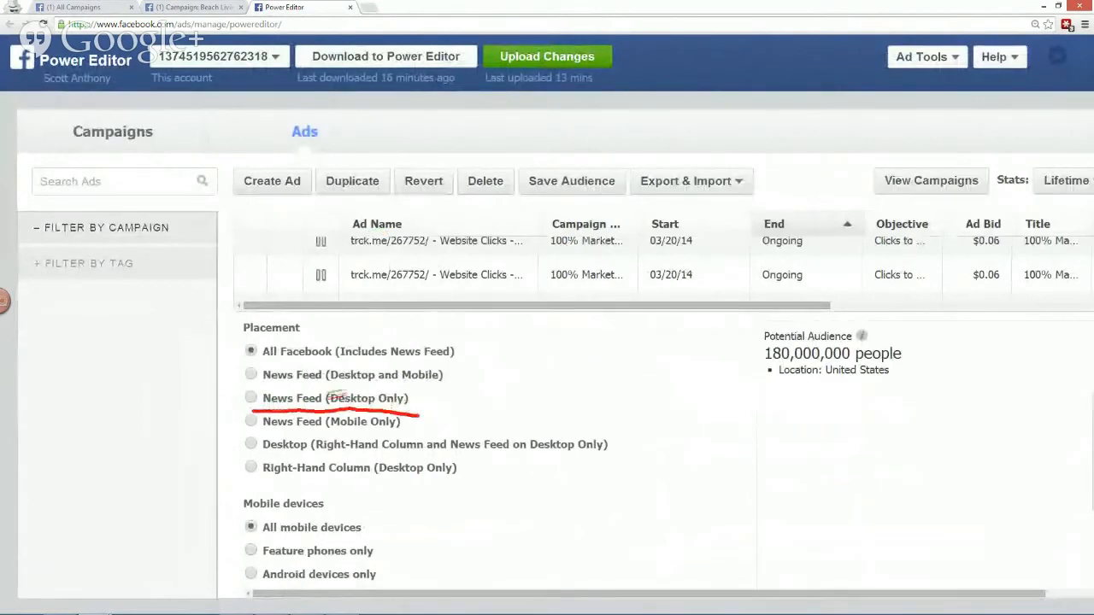
click(251, 398)
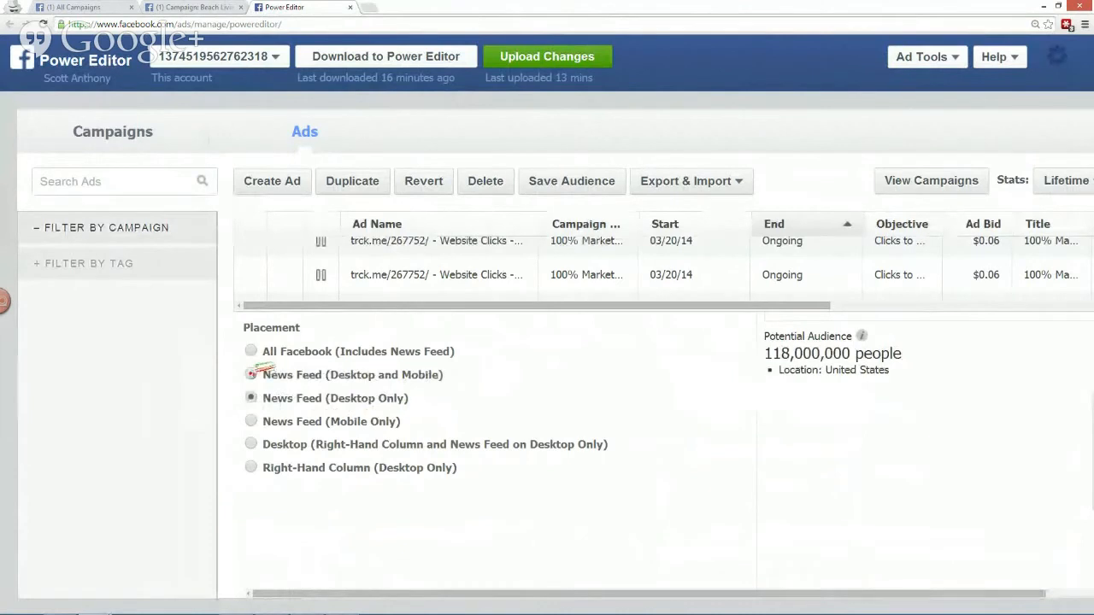
click(251, 375)
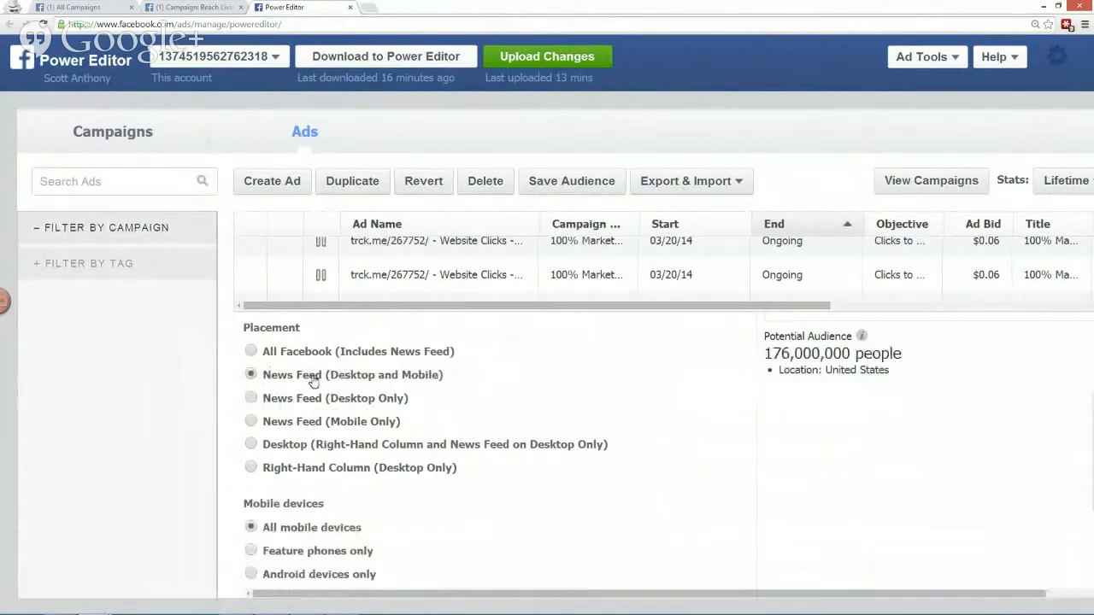
- Limit the ad's mobile devices to iOS only, with iPhone and iPad as the specific devices
scroll(305, 541, down, 2)
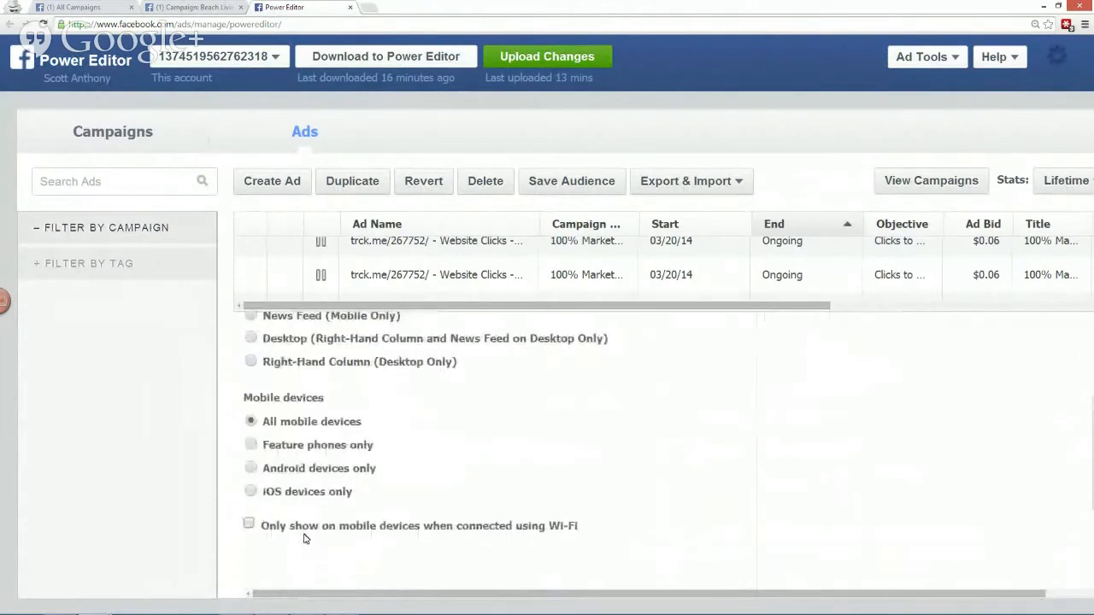
click(251, 492)
scroll(418, 477, down, 3)
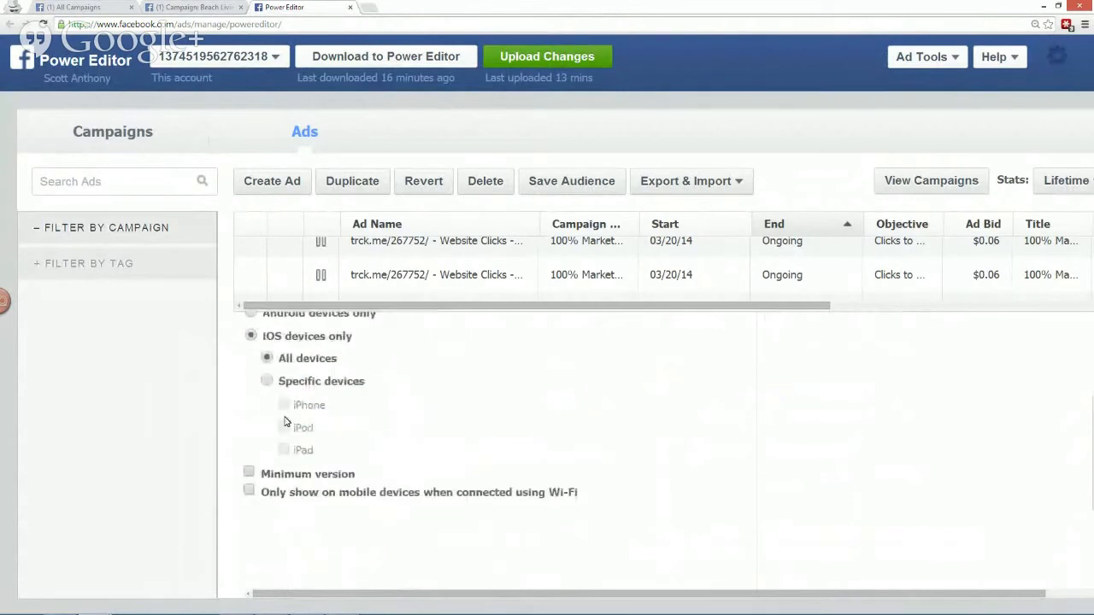
click(265, 382)
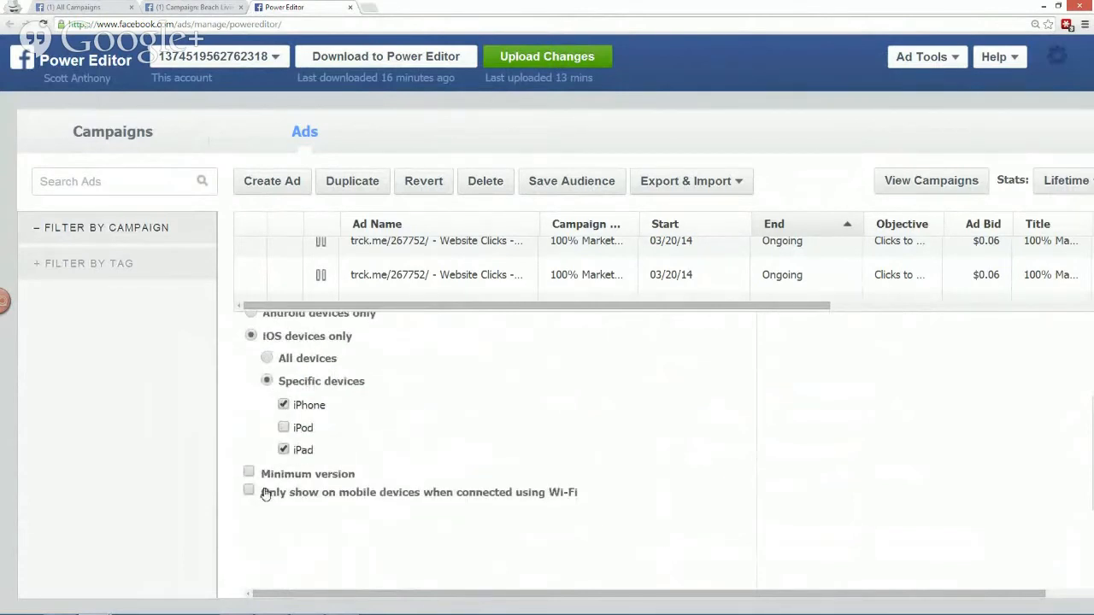
- Restrict the ad to mobile devices that are connected using Wi-Fi
drag(254, 503, 610, 515)
key(Escape)
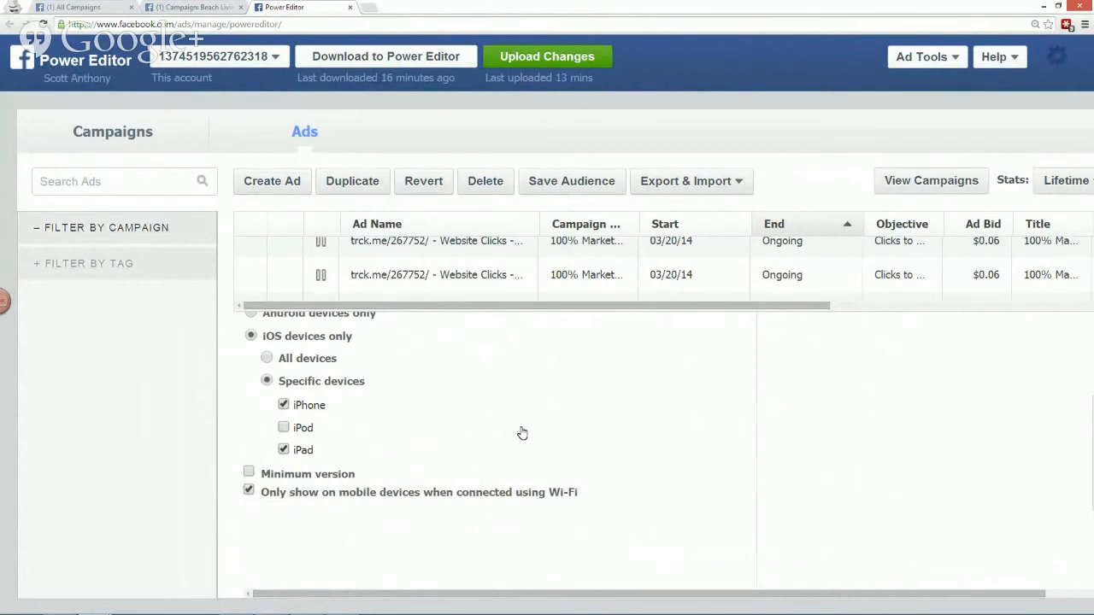
scroll(513, 433, up, 2)
scroll(513, 433, down, 1)
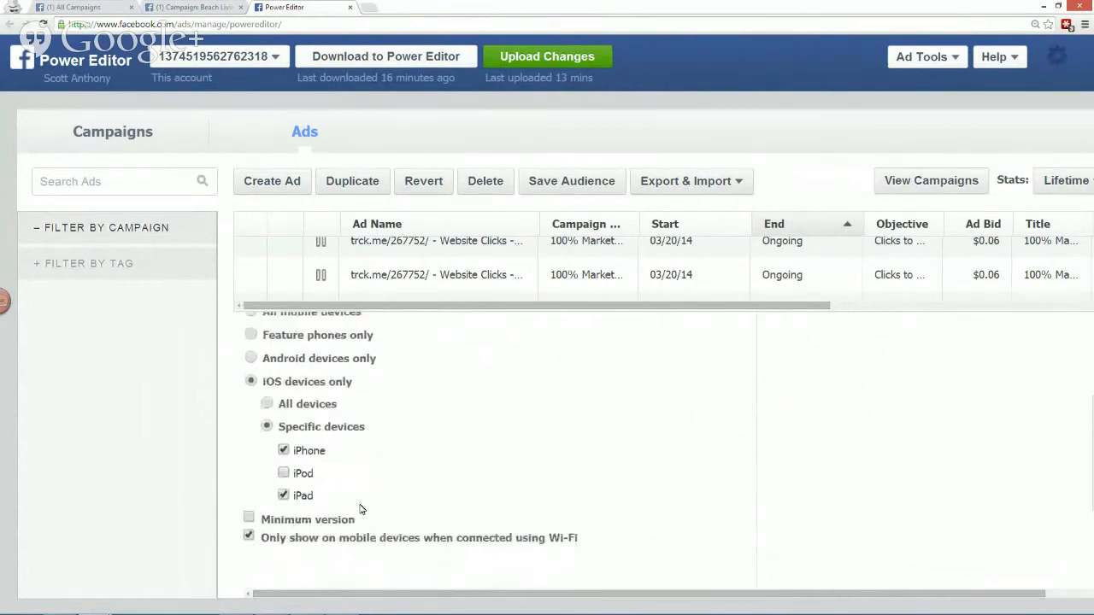
- Review the ad's chosen placement, the mobile device settings and the potential audience summary
scroll(362, 507, up, 1)
scroll(361, 502, down, 1)
scroll(376, 491, up, 3)
scroll(376, 487, up, 3)
scroll(366, 486, down, 2)
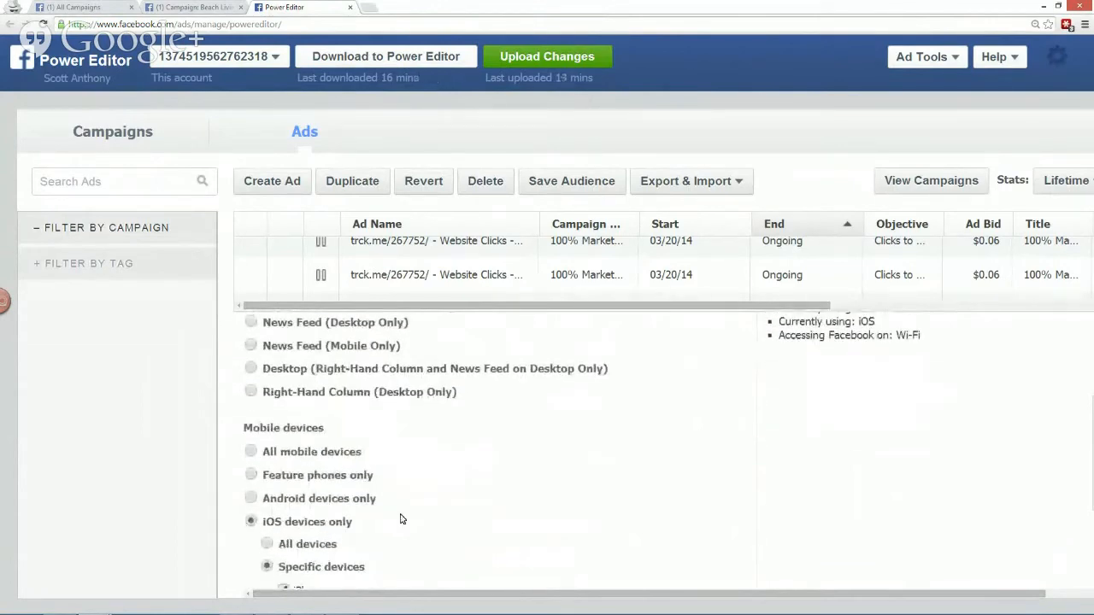
scroll(401, 518, up, 2)
scroll(401, 519, down, 2)
scroll(401, 519, up, 6)
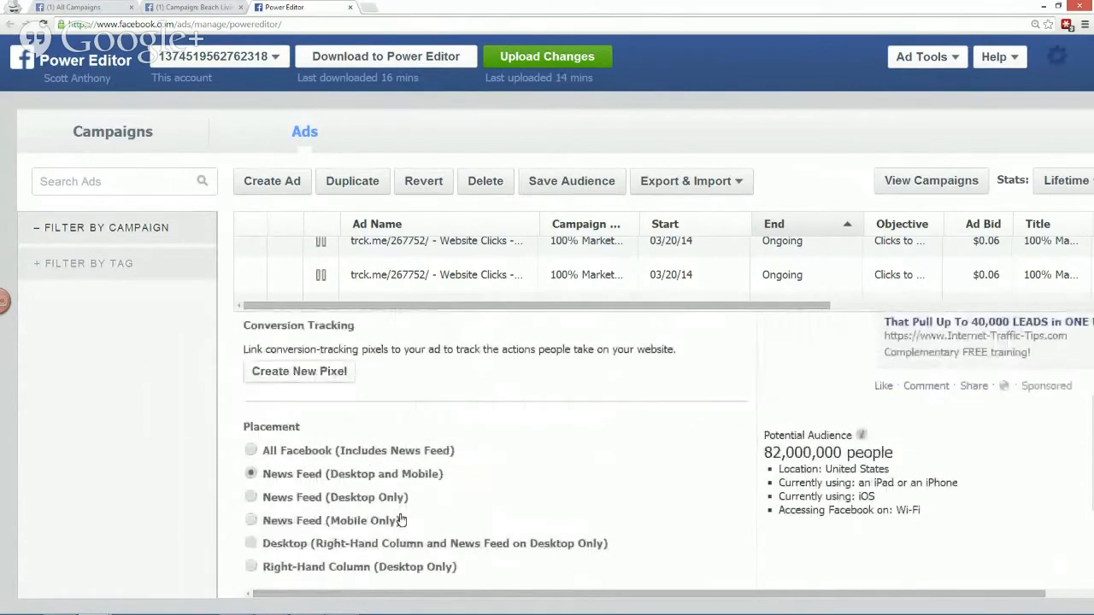
scroll(401, 519, down, 3)
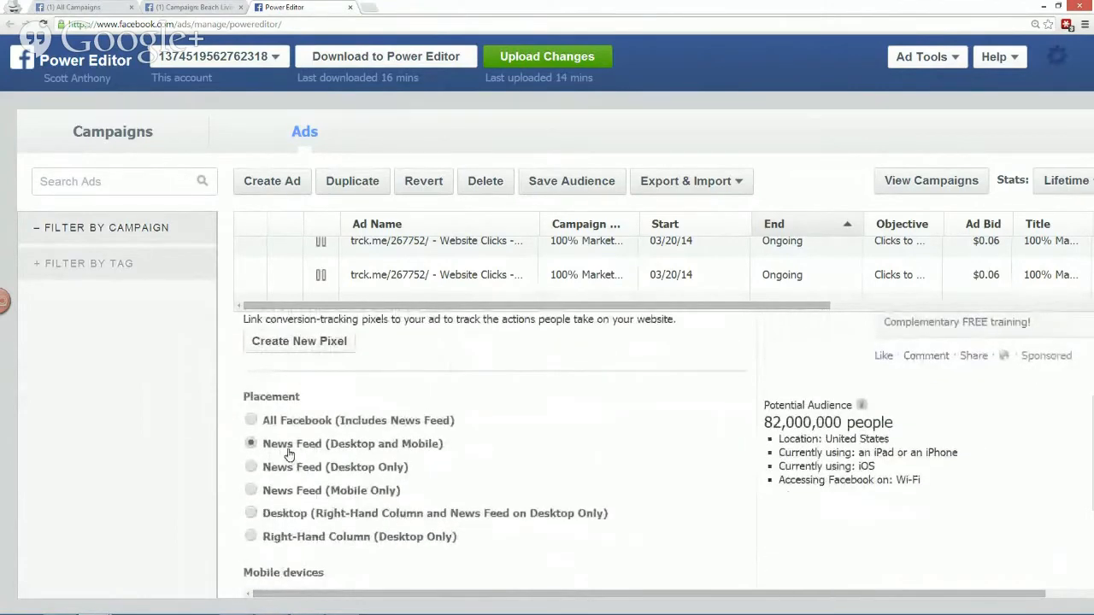
scroll(432, 451, up, 5)
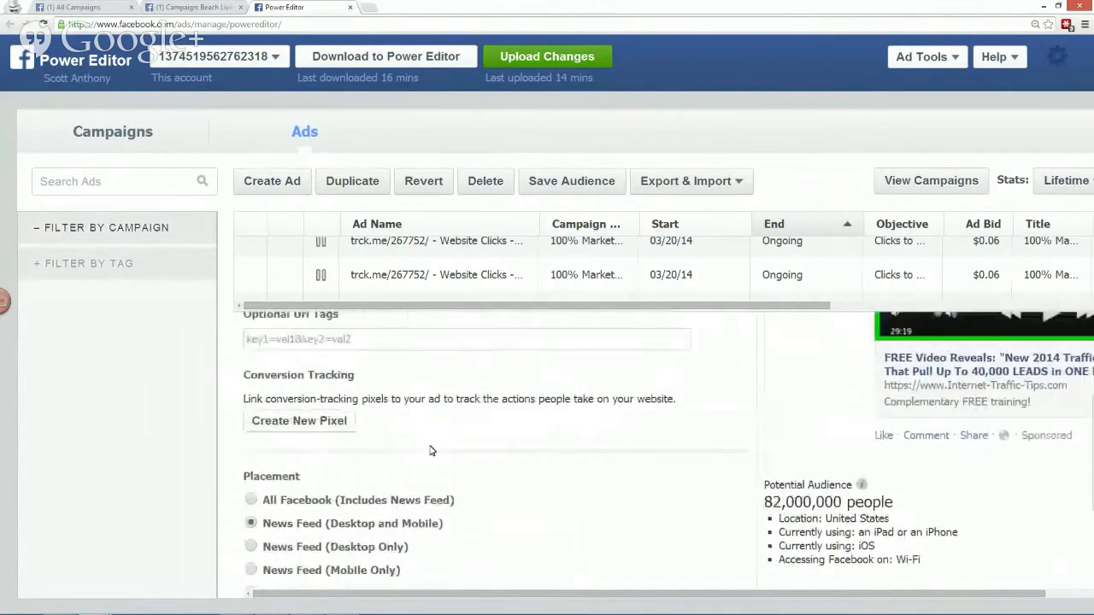
- Go to the ad's audience settings and remove the United States from the targeted locations
key(ctrl+minus)
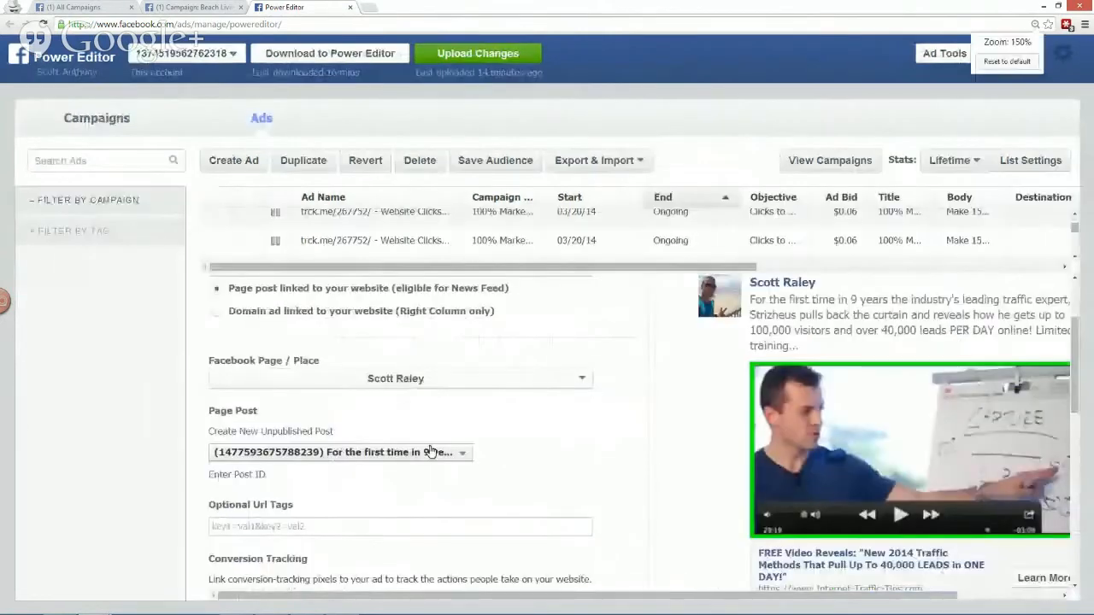
scroll(339, 341, up, 3)
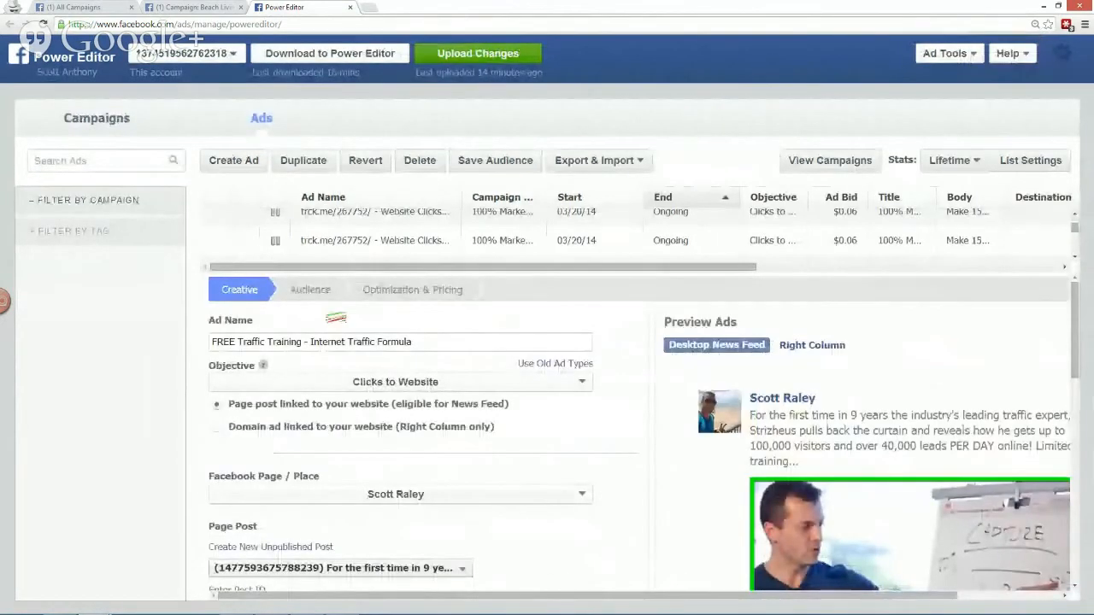
mouse_move(343, 278)
mouse_down()
mouse_move(268, 276)
mouse_move(320, 317)
mouse_move(314, 274)
mouse_up()
drag(294, 344, 305, 304)
drag(292, 305, 308, 301)
click(310, 291)
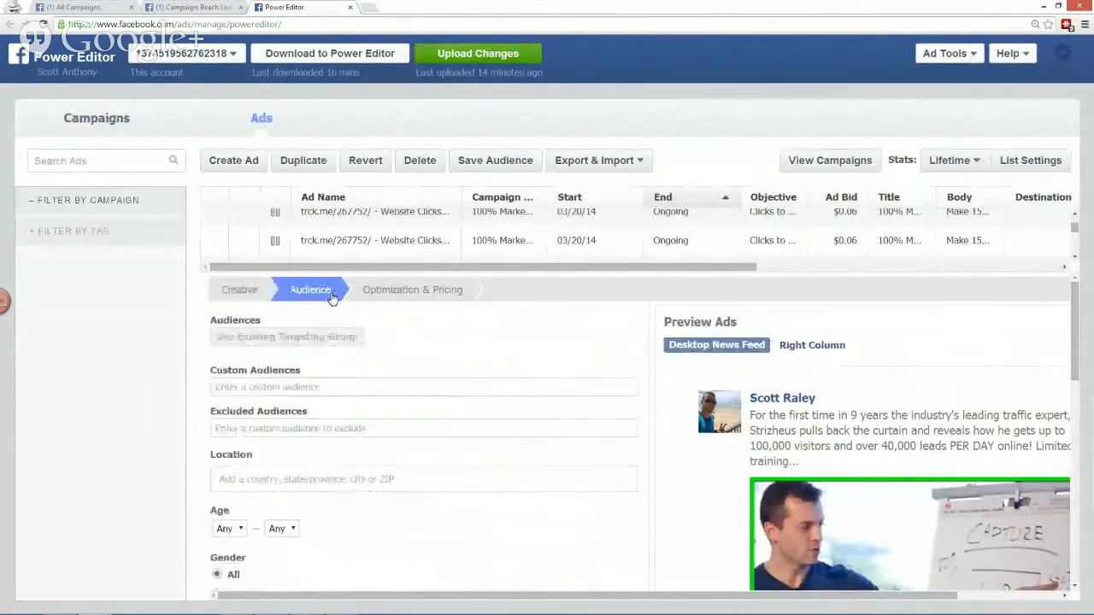
drag(437, 334, 441, 372)
mouse_move(399, 341)
mouse_down()
mouse_move(469, 334)
mouse_move(511, 370)
mouse_move(549, 338)
mouse_move(578, 393)
mouse_move(603, 355)
mouse_move(656, 323)
mouse_move(656, 378)
mouse_up()
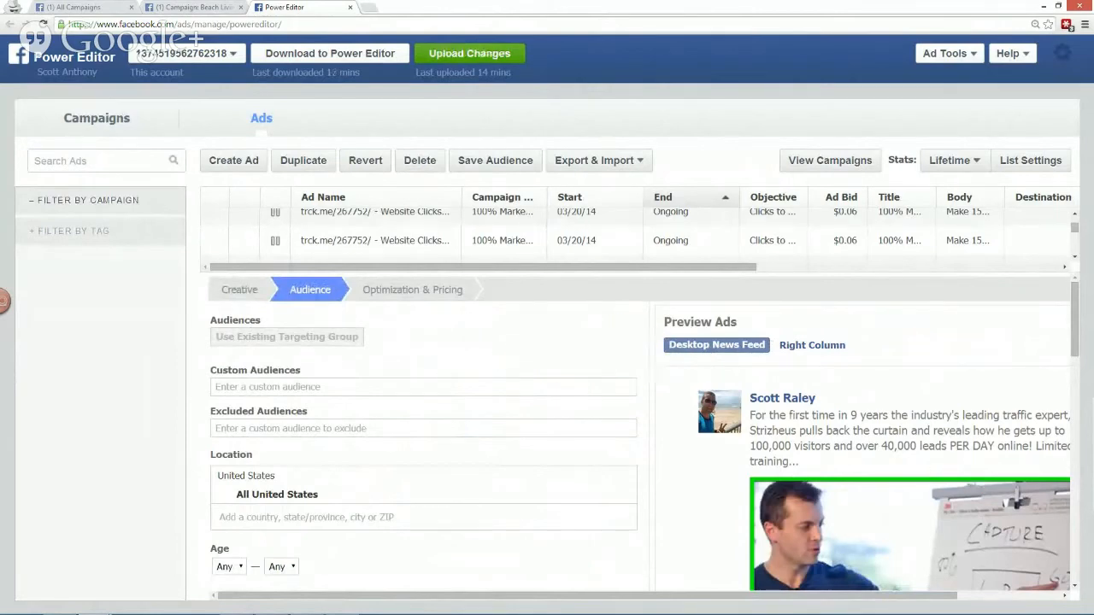
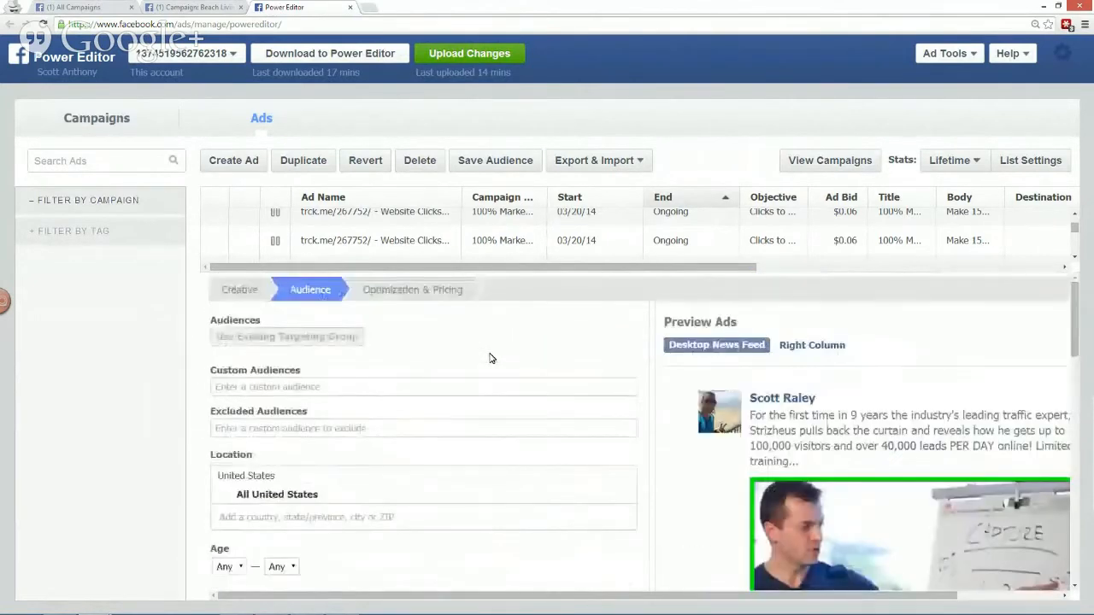
click(632, 494)
scroll(681, 439, down, 2)
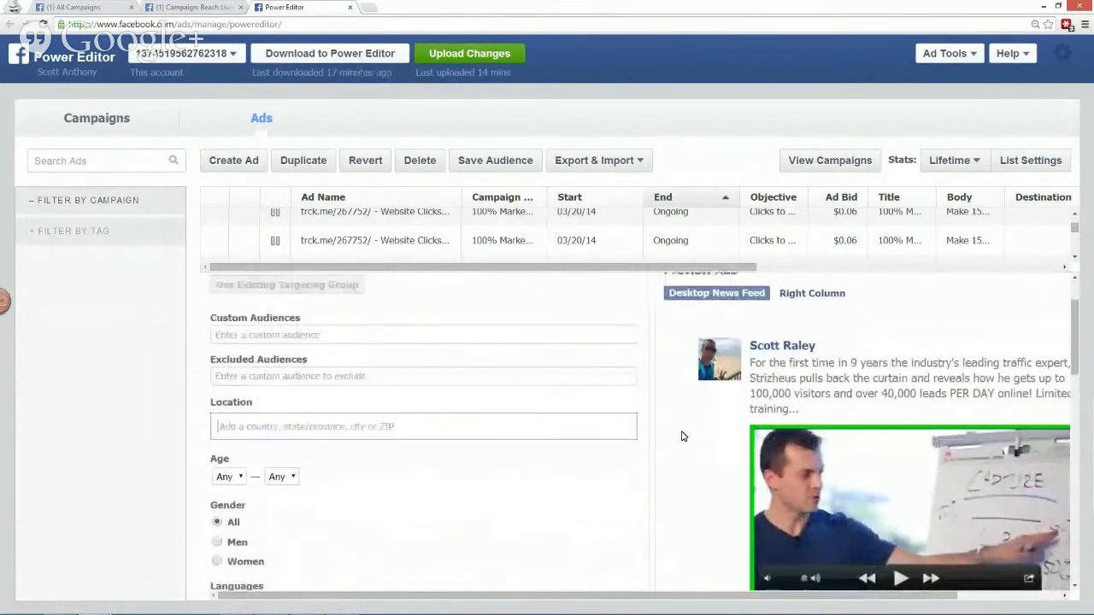
click(317, 338)
key(ctrl+t)
text(f)
key(Return)
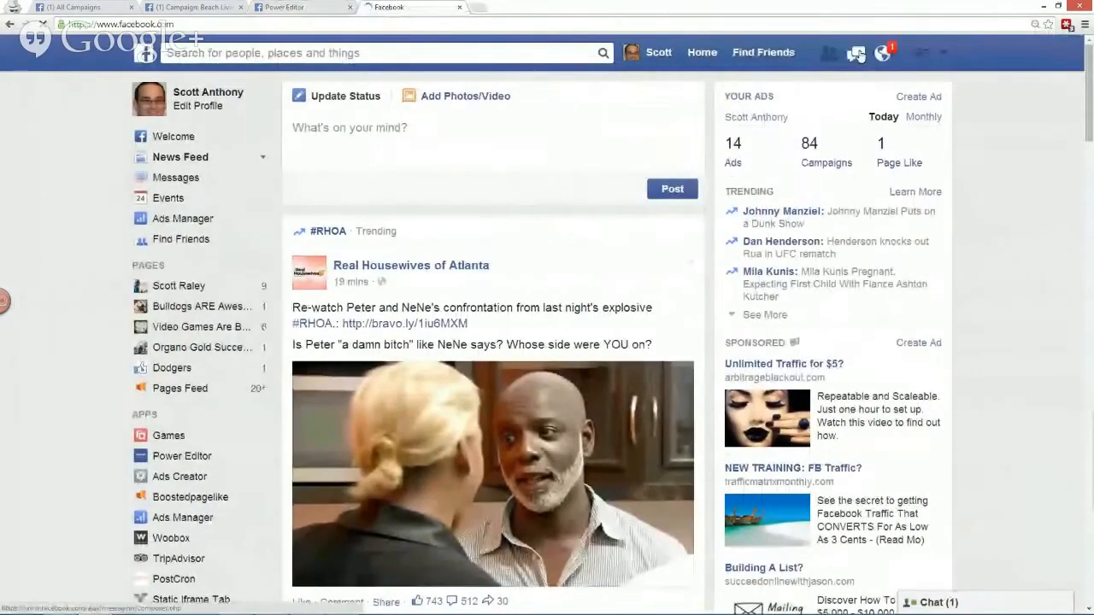
click(857, 51)
click(944, 53)
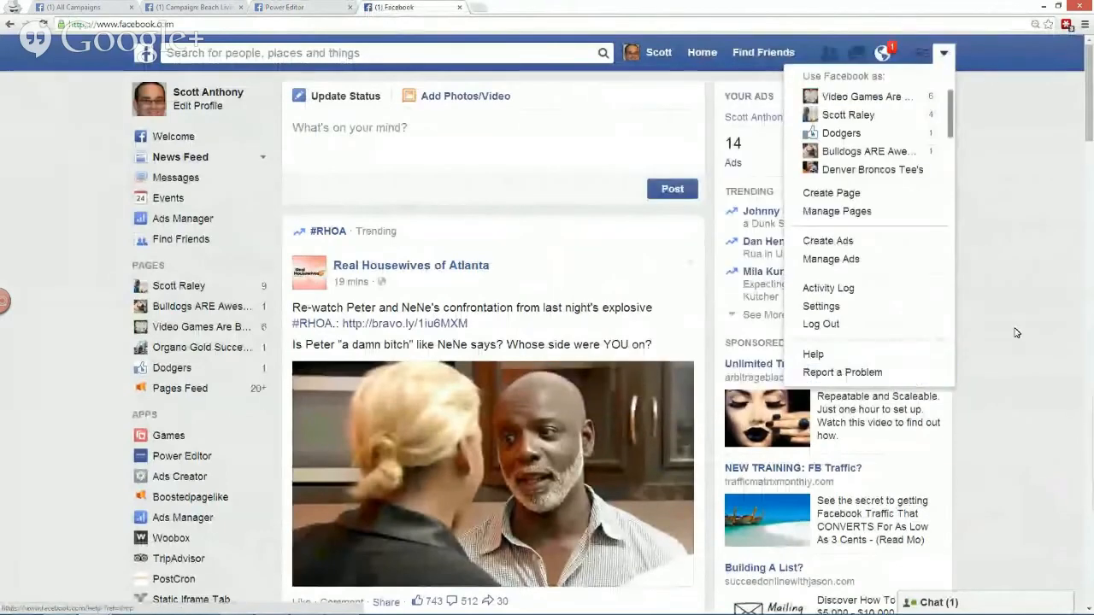
click(788, 288)
middle_click(427, 6)
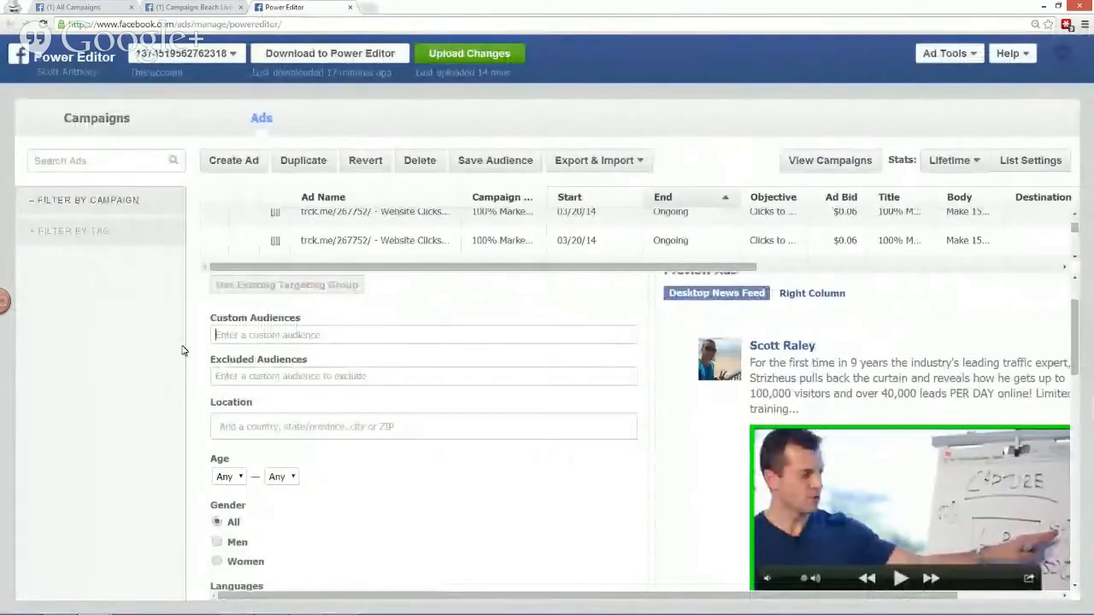
- Add the United States and the United Kingdom as target countries in the ad's location settings
scroll(393, 435, down, 3)
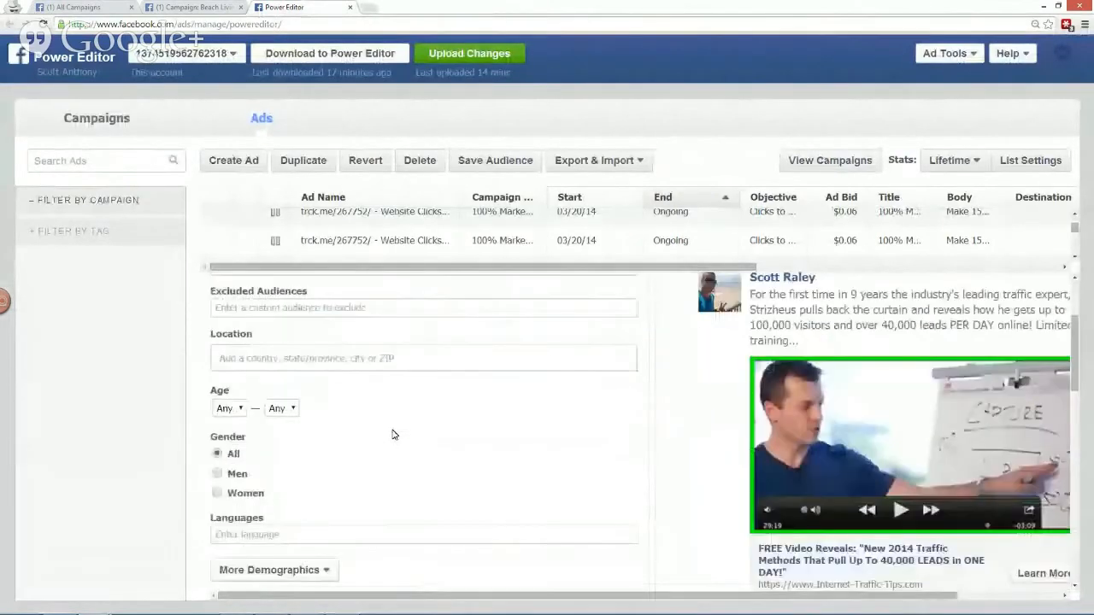
scroll(394, 435, up, 1)
click(367, 417)
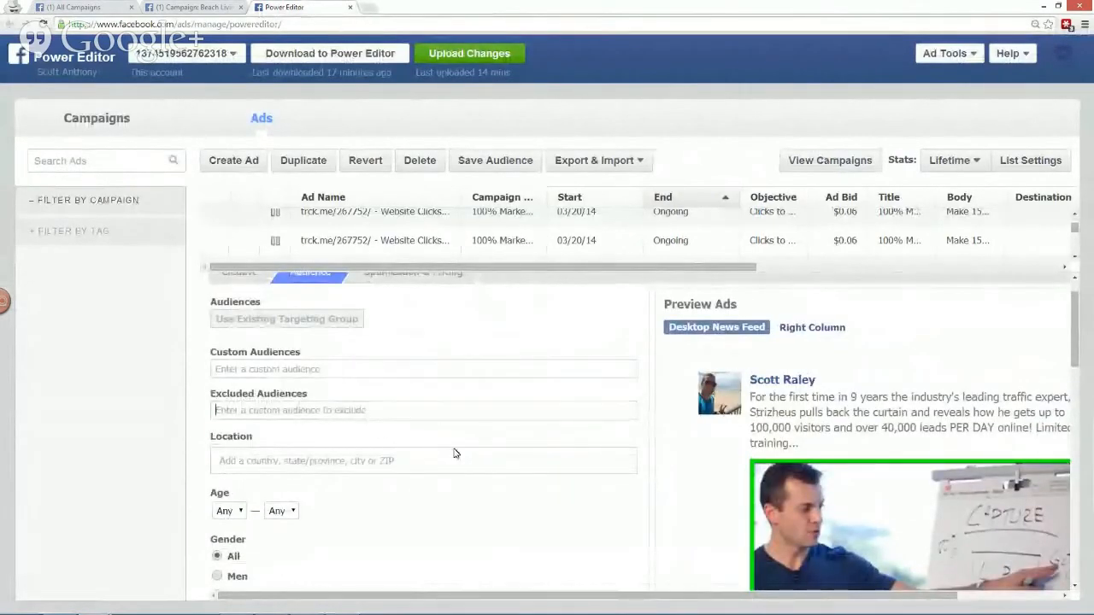
scroll(454, 452, down, 3)
click(428, 328)
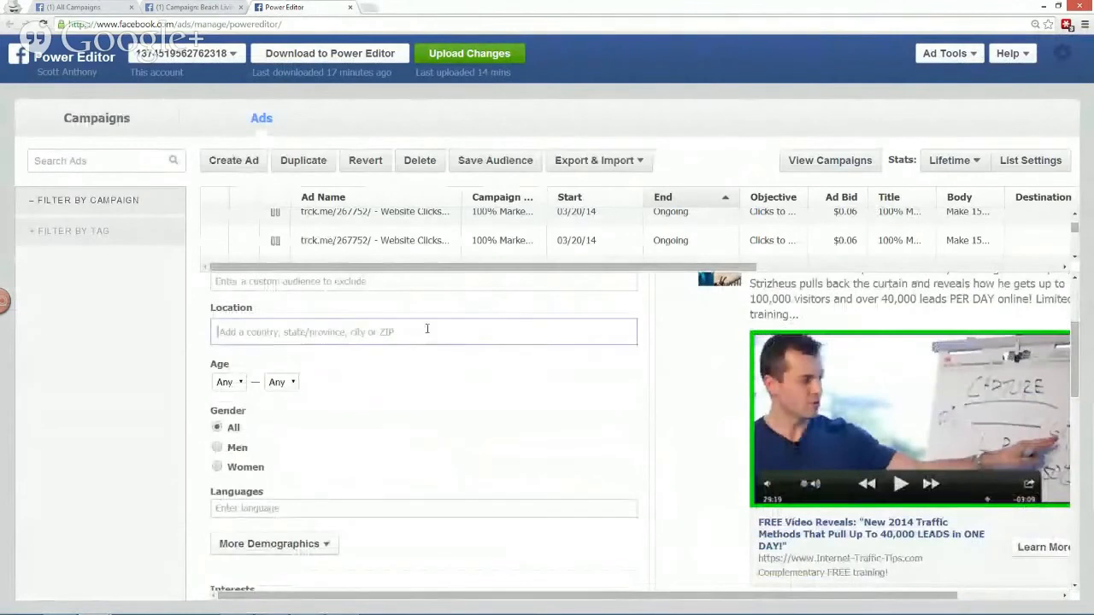
text(unit)
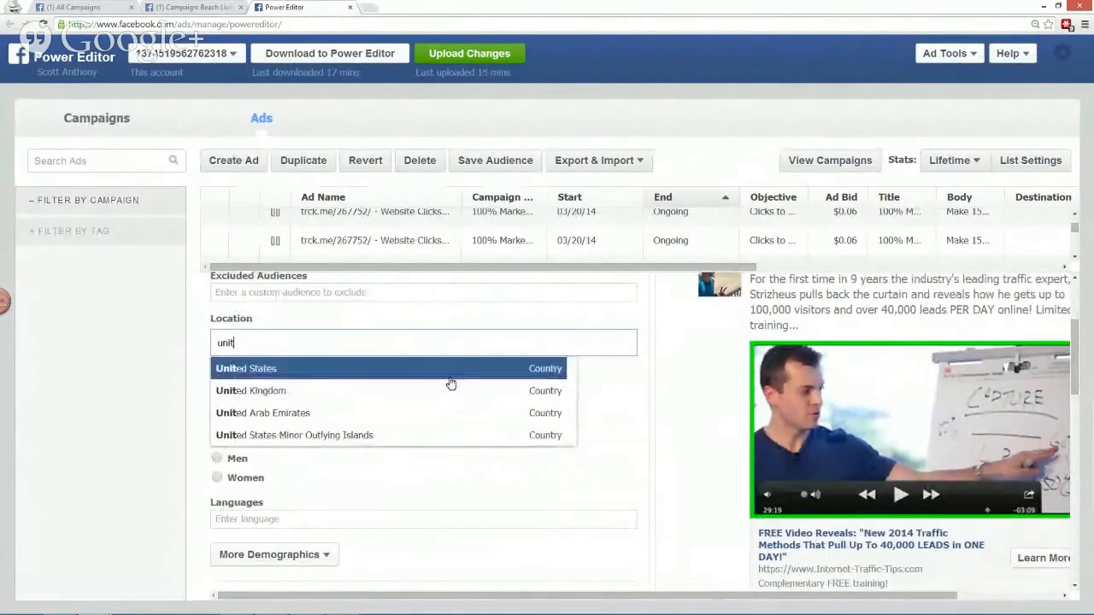
click(451, 376)
text(unit)
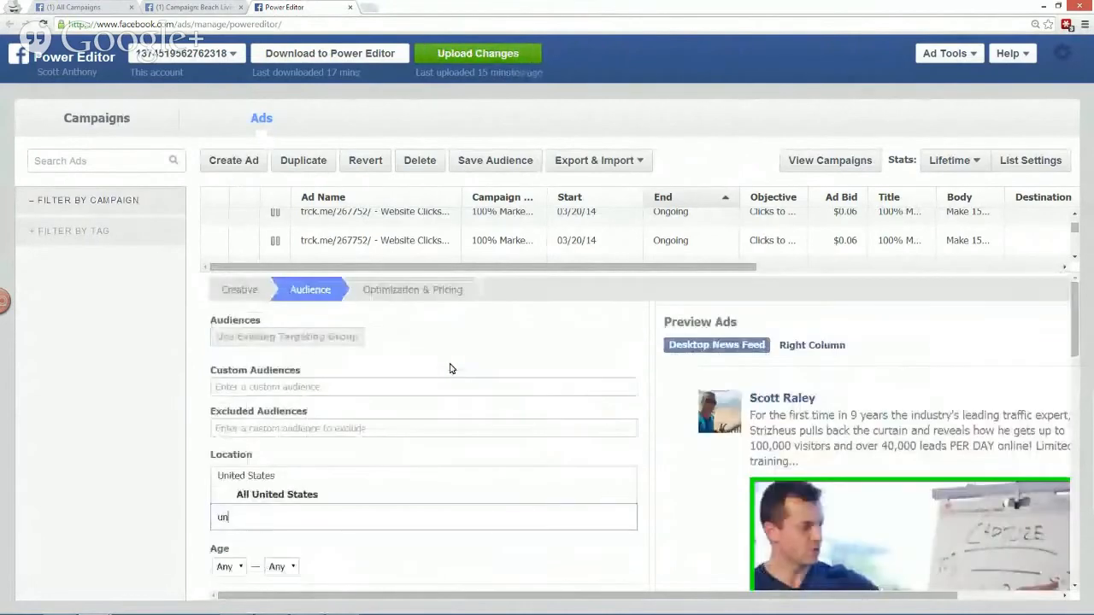
click(410, 542)
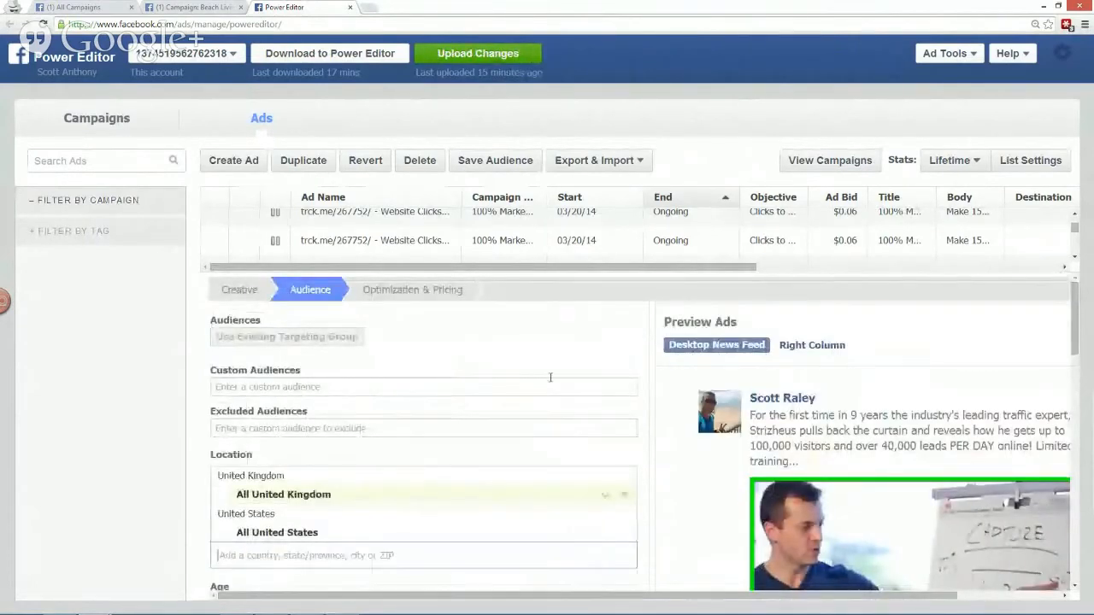
- Add Australia and South Africa to the ad's target countries
scroll(549, 378, down, 2)
text(austr)
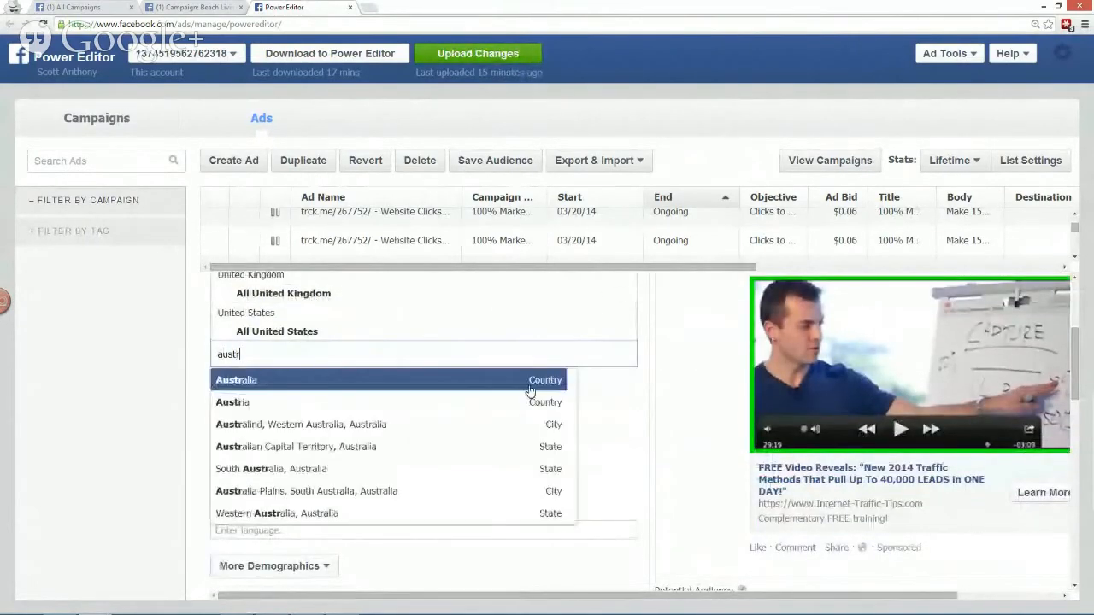
click(547, 382)
text(south af)
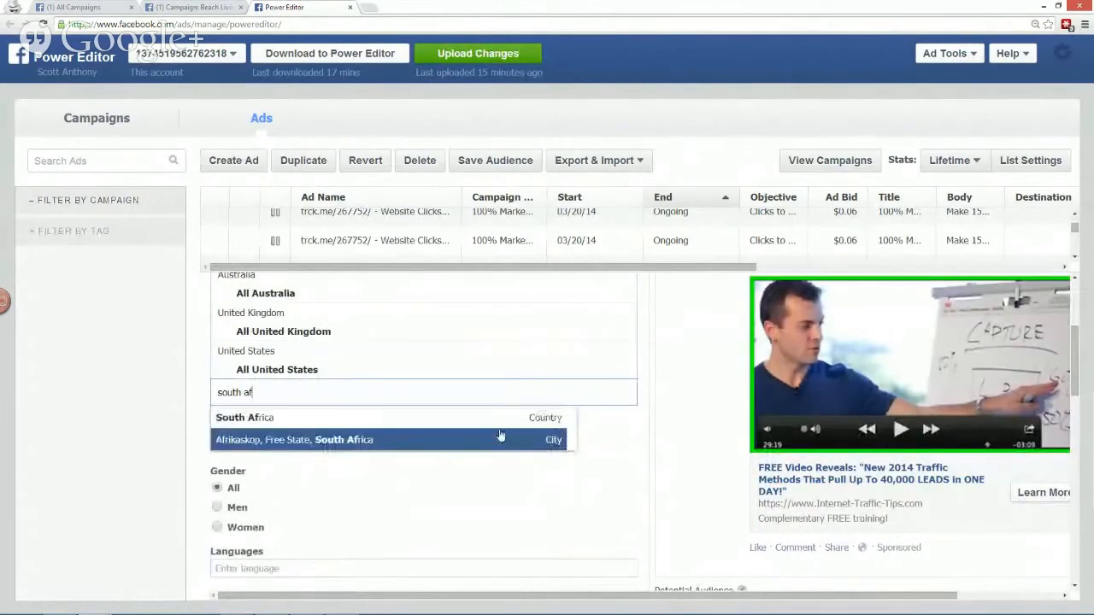
click(555, 416)
scroll(597, 420, down, 1)
scroll(596, 420, up, 1)
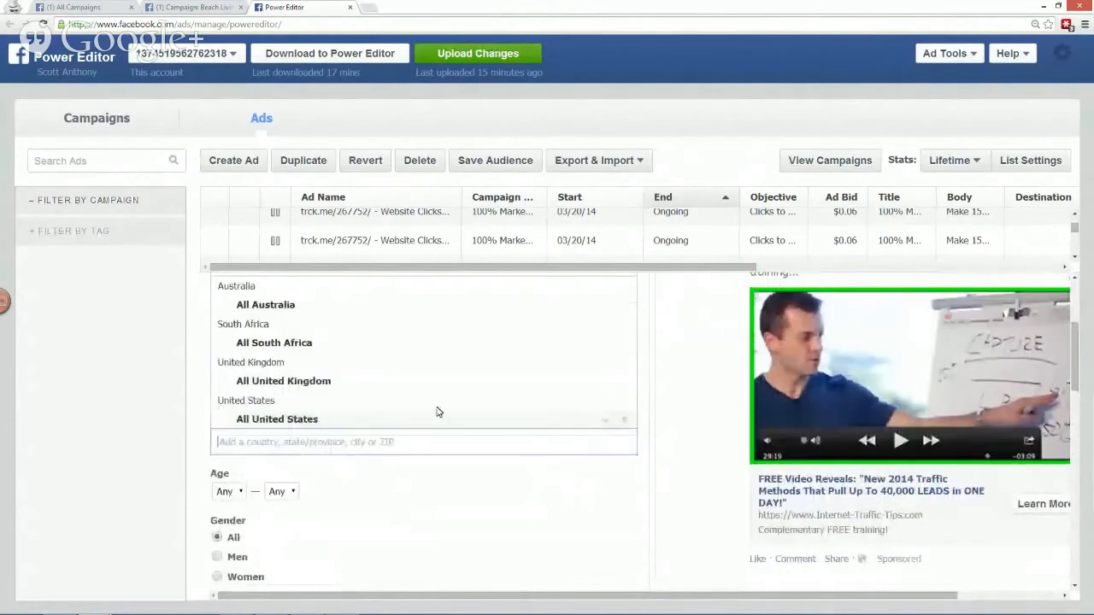
- Set the audience languages to English (US) and English (UK)
scroll(414, 402, down, 5)
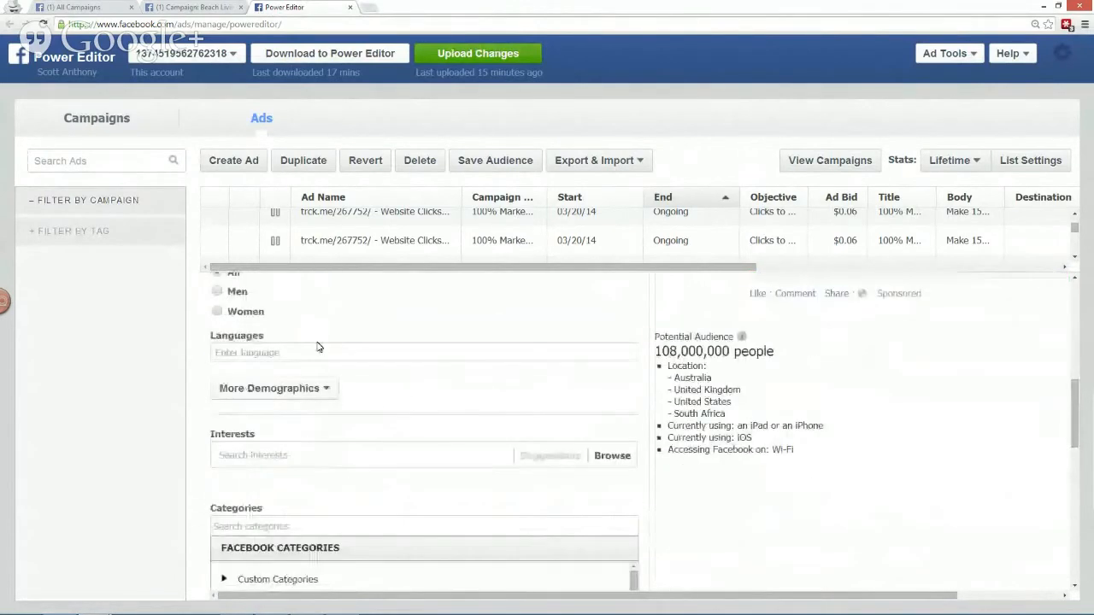
click(316, 352)
text(en)
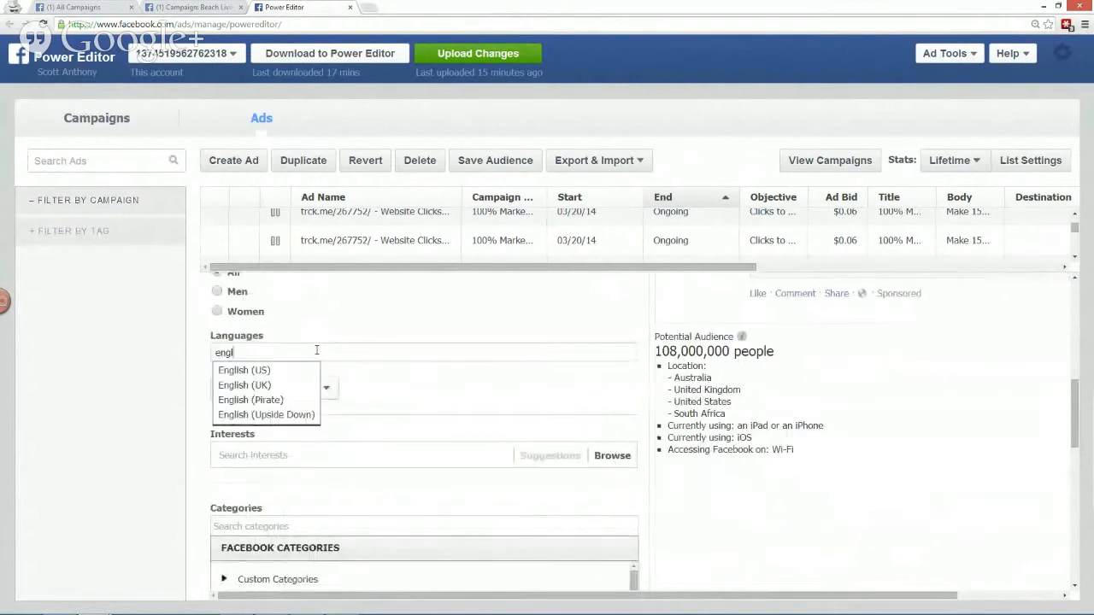
text(gl)
key(Down)
key(Down)
key(Down)
key(Down)
key(Down)
key(Return)
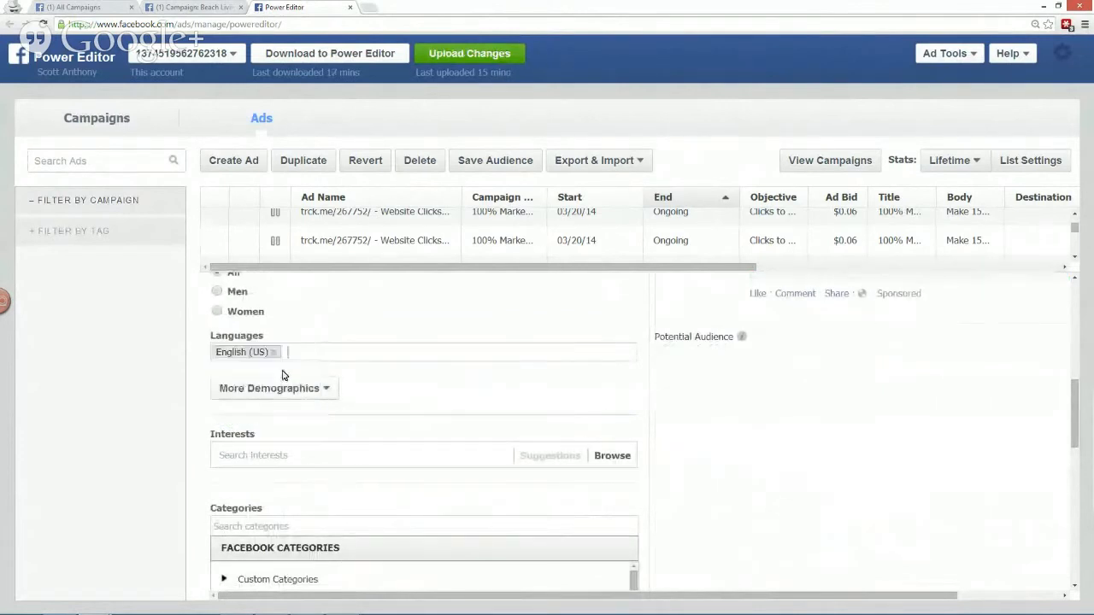
text(engl)
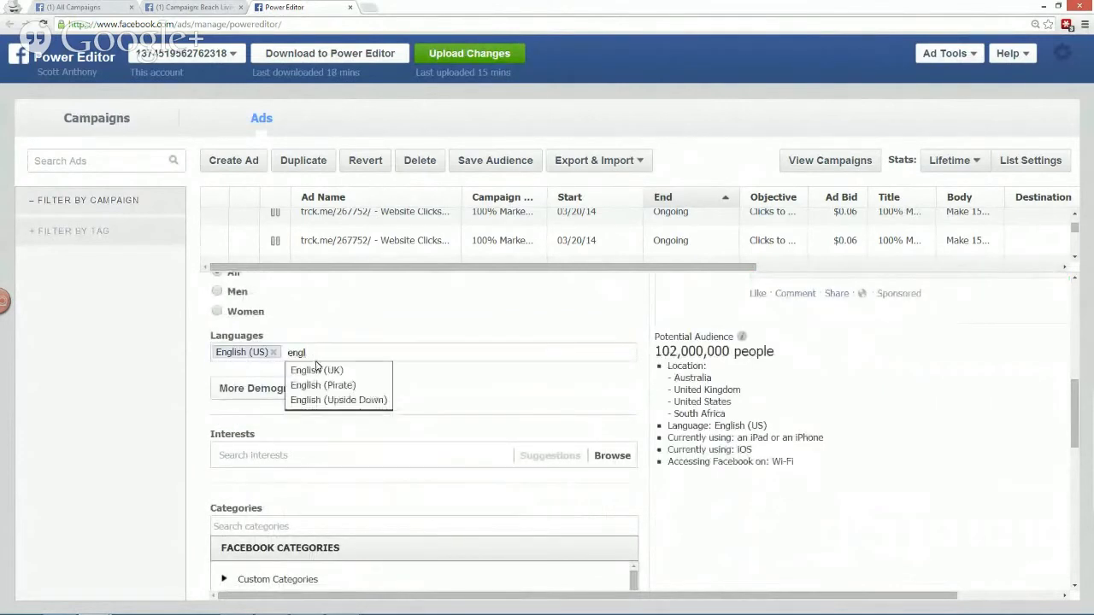
click(318, 371)
scroll(442, 329, up, 2)
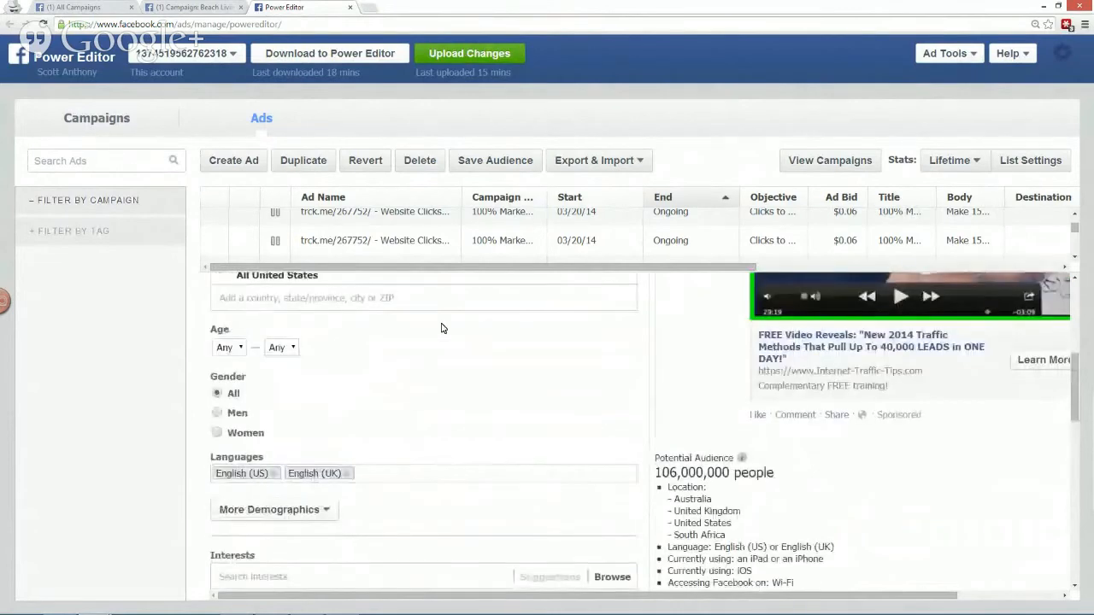
- Limit the audience's age range to 25 through 55
scroll(330, 402, up, 1)
click(228, 428)
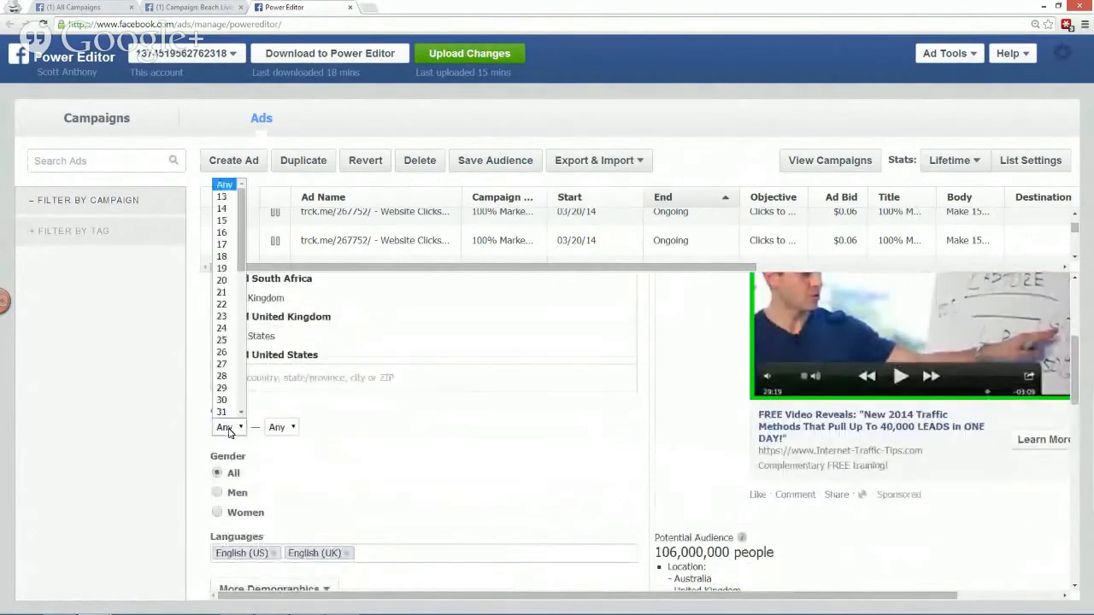
click(222, 340)
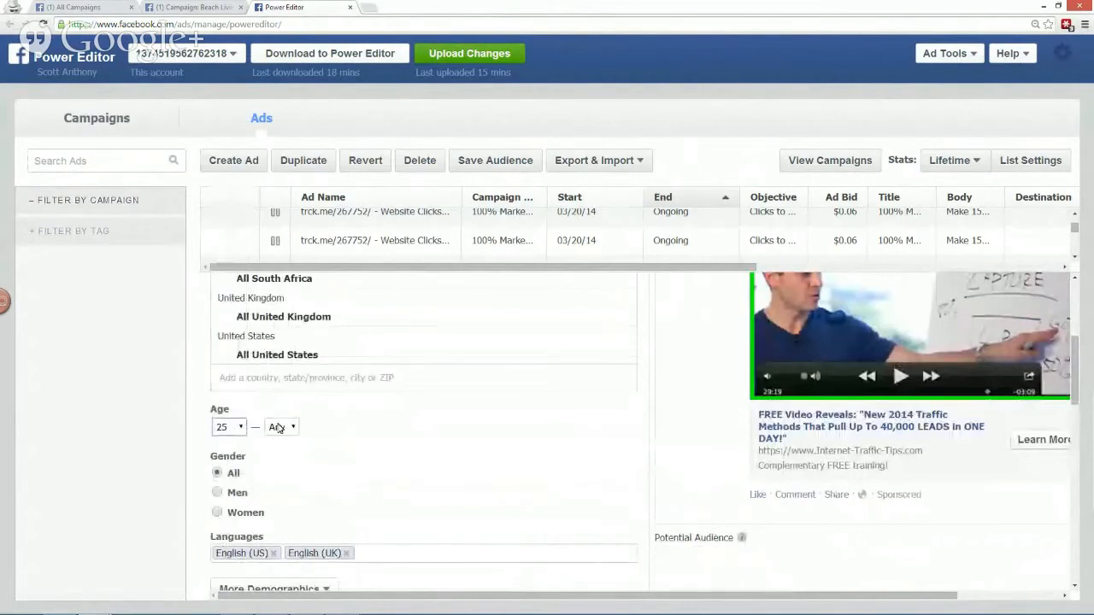
click(281, 426)
scroll(280, 355, down, 8)
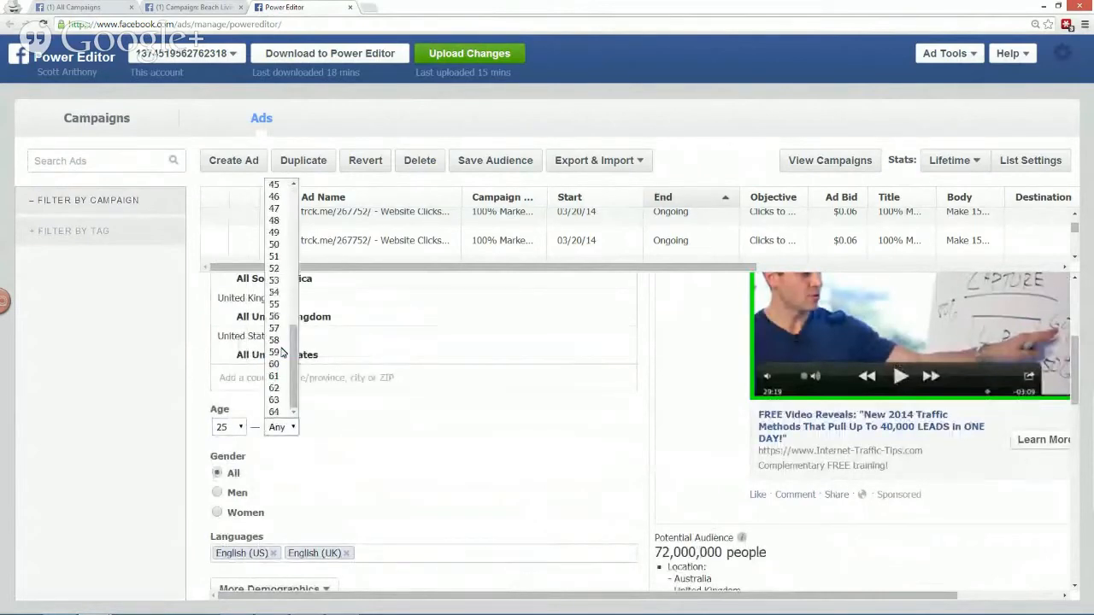
click(278, 304)
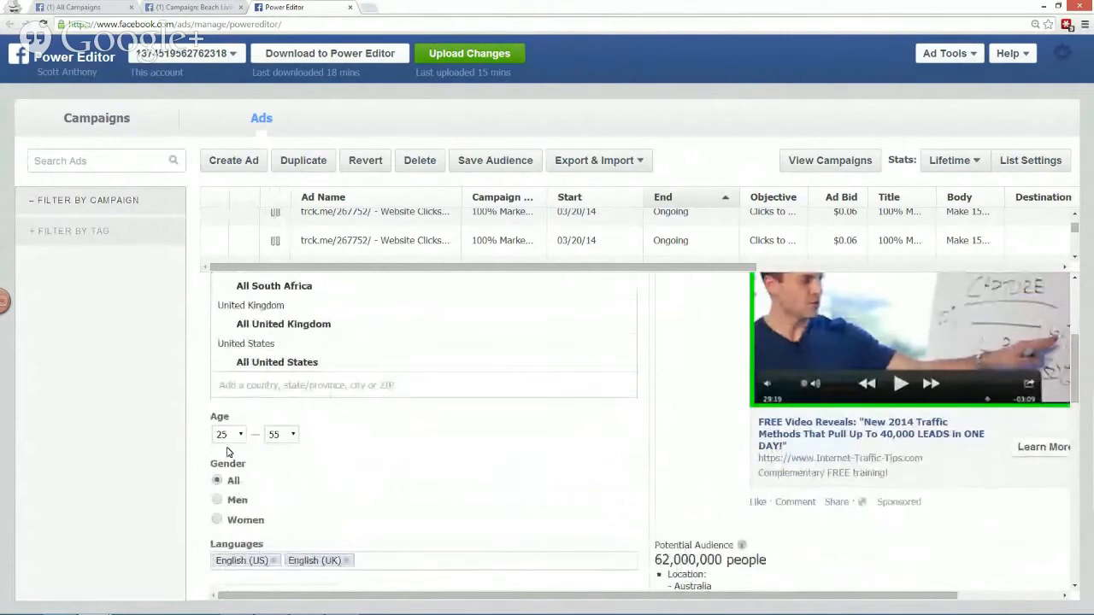
click(359, 415)
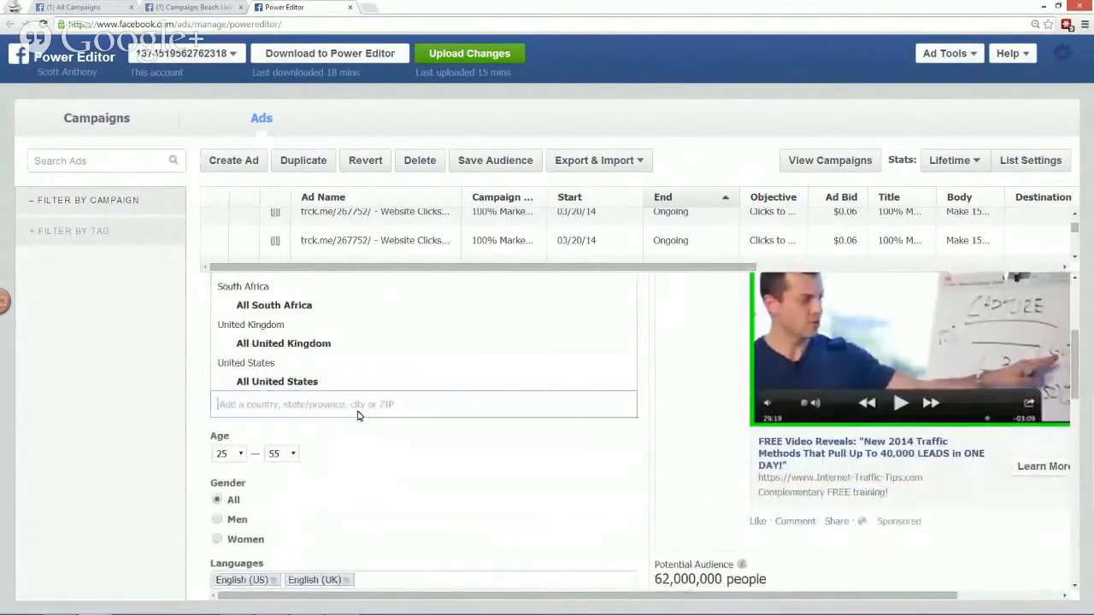
scroll(500, 487, down, 1)
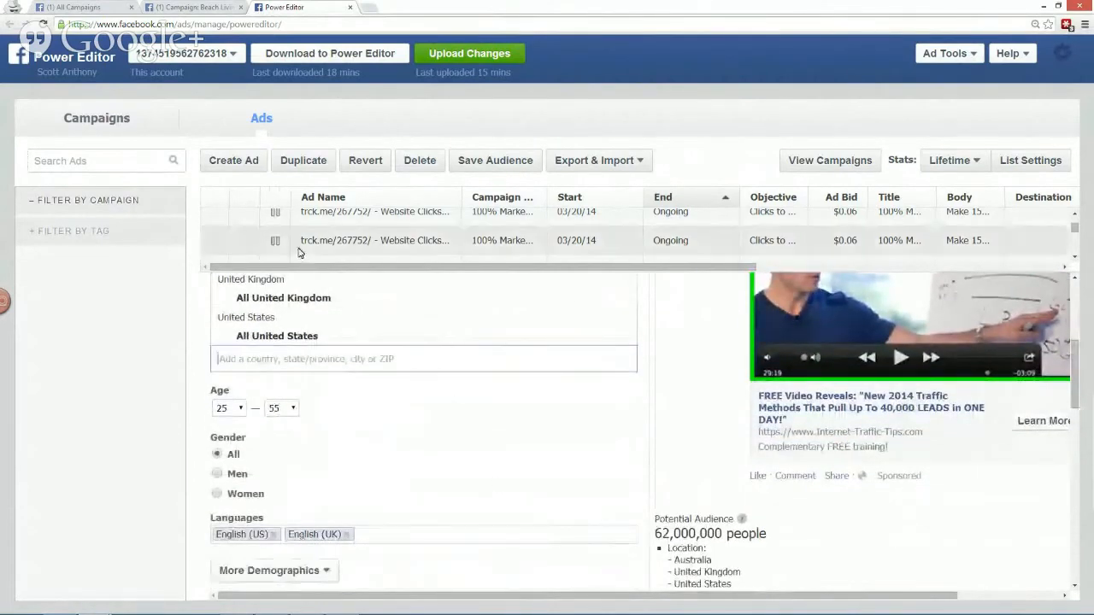
- Review the location, age, interest and language targeting of the existing beach campaign's ad
click(204, 6)
scroll(330, 236, down, 4)
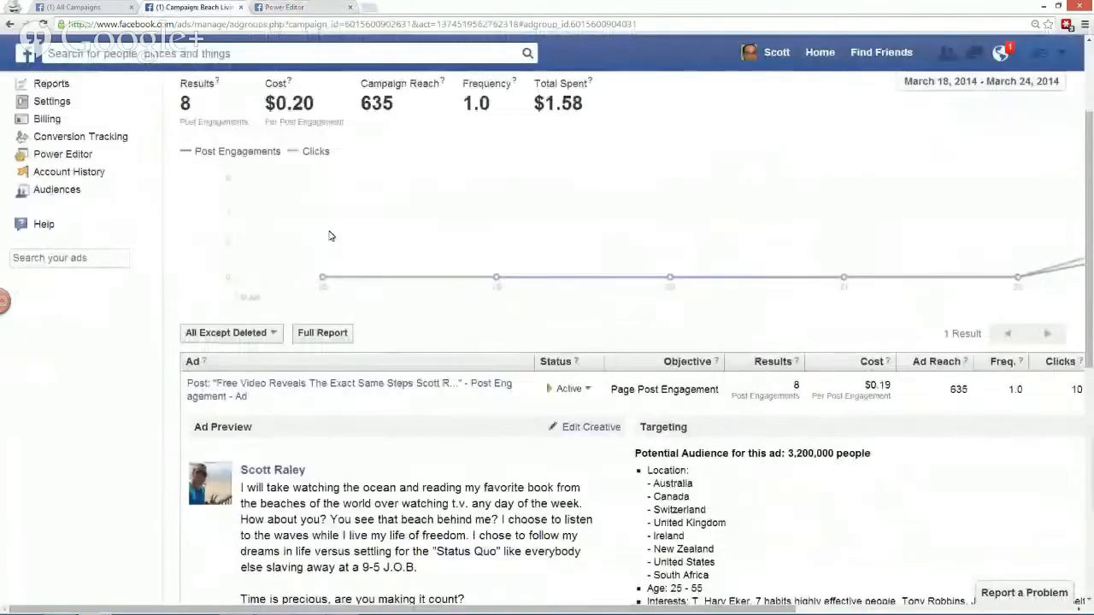
scroll(330, 237, down, 1)
key(ctrl+minus)
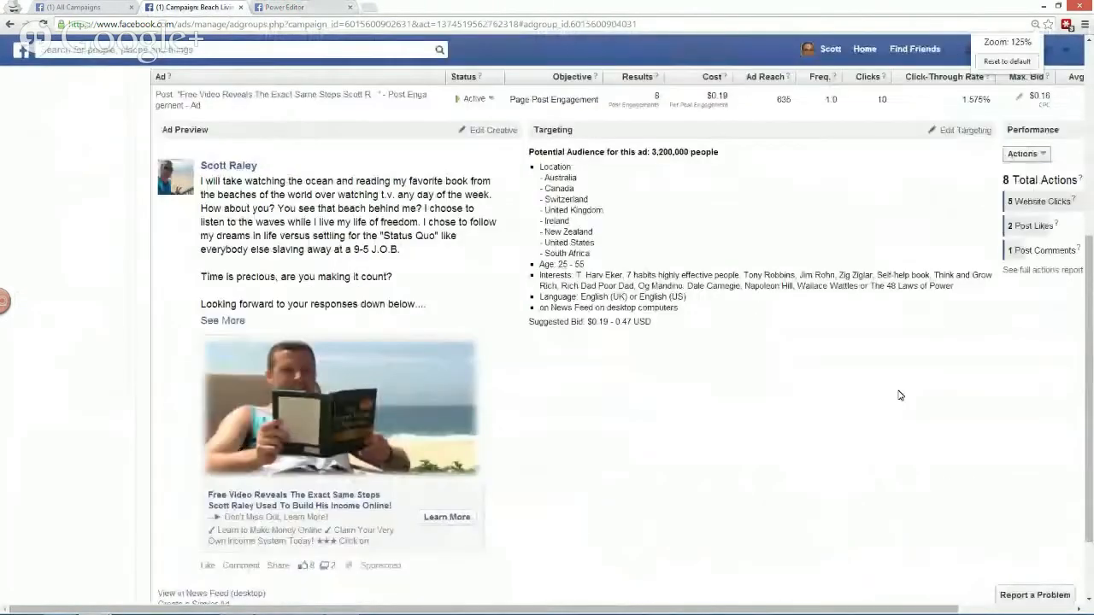
drag(991, 288, 691, 297)
click(638, 271)
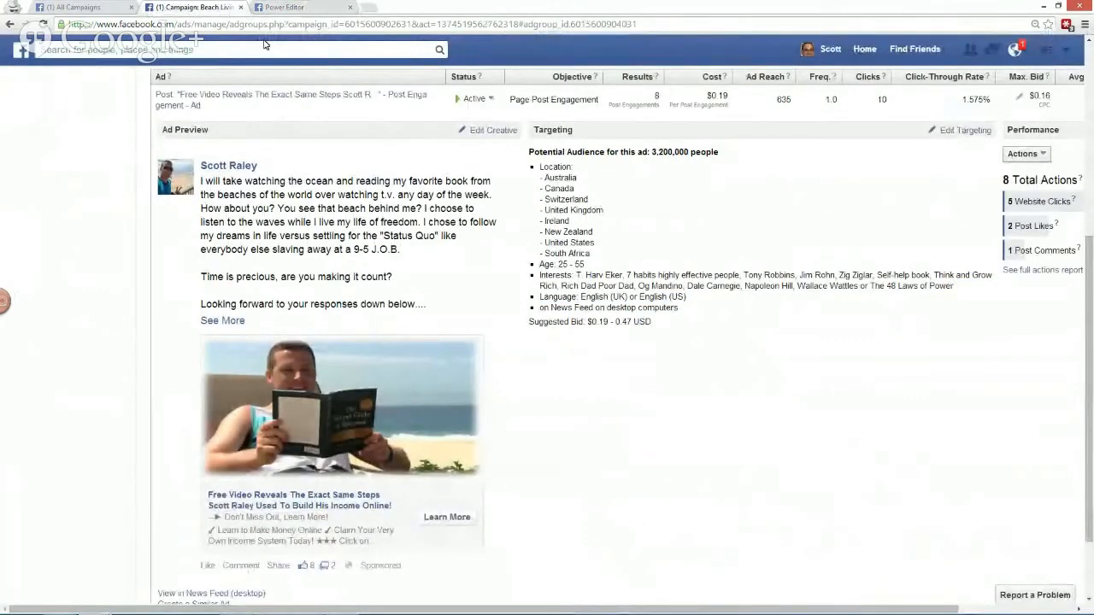
- Add Canada and New Zealand to the new ad's target countries in Power Editor
click(299, 7)
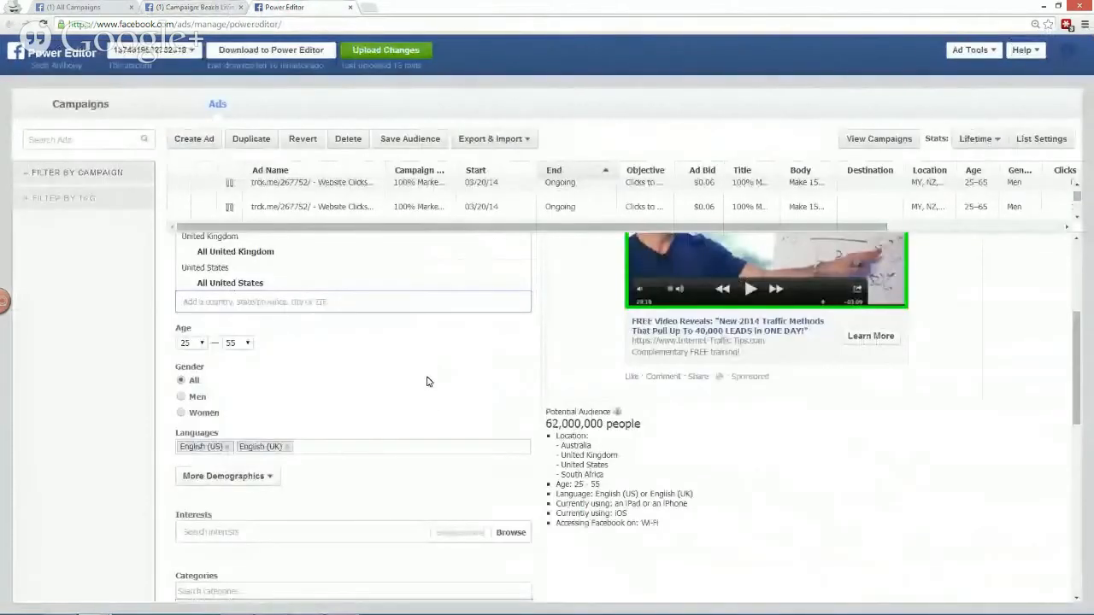
click(356, 303)
text(cand)
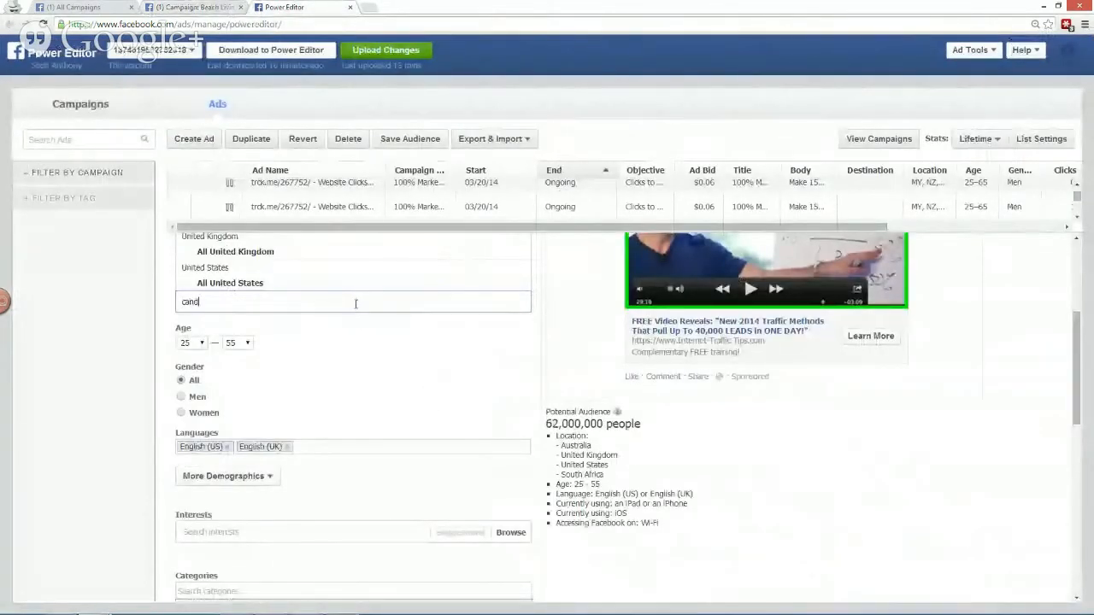
key(BackSpace)
text(ad)
click(335, 326)
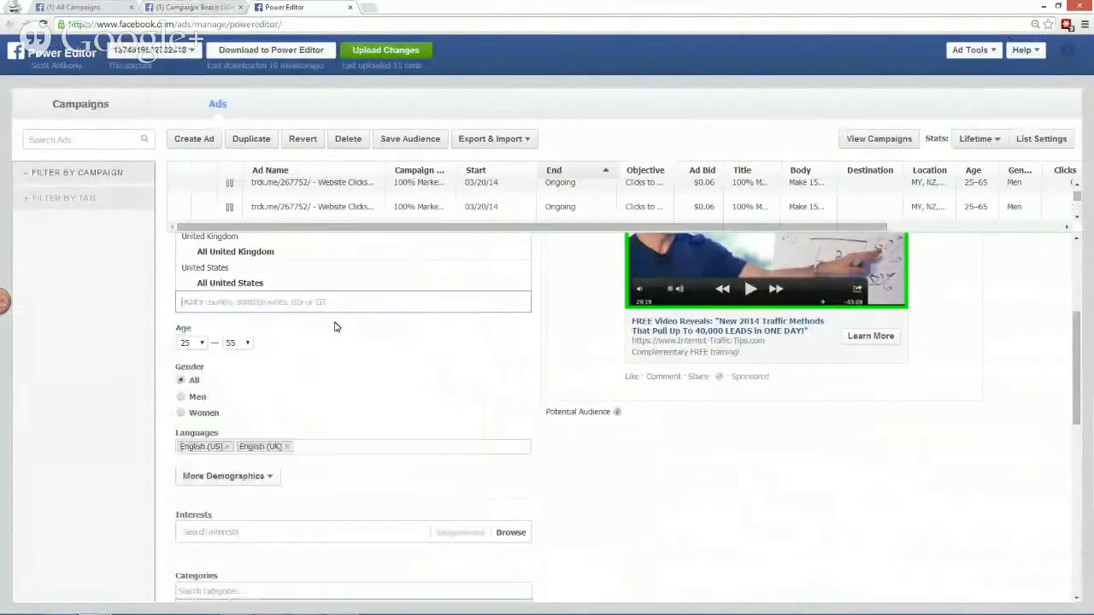
text(new z)
key(Return)
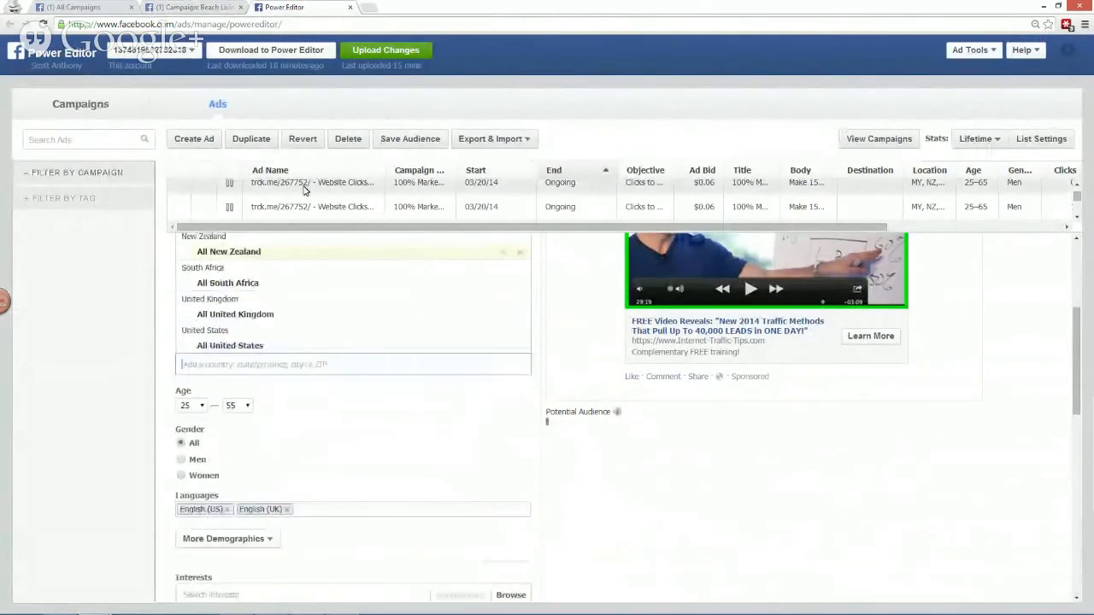
- Compare with the existing campaign's country list and add Ireland to the new ad's target countries
click(156, 7)
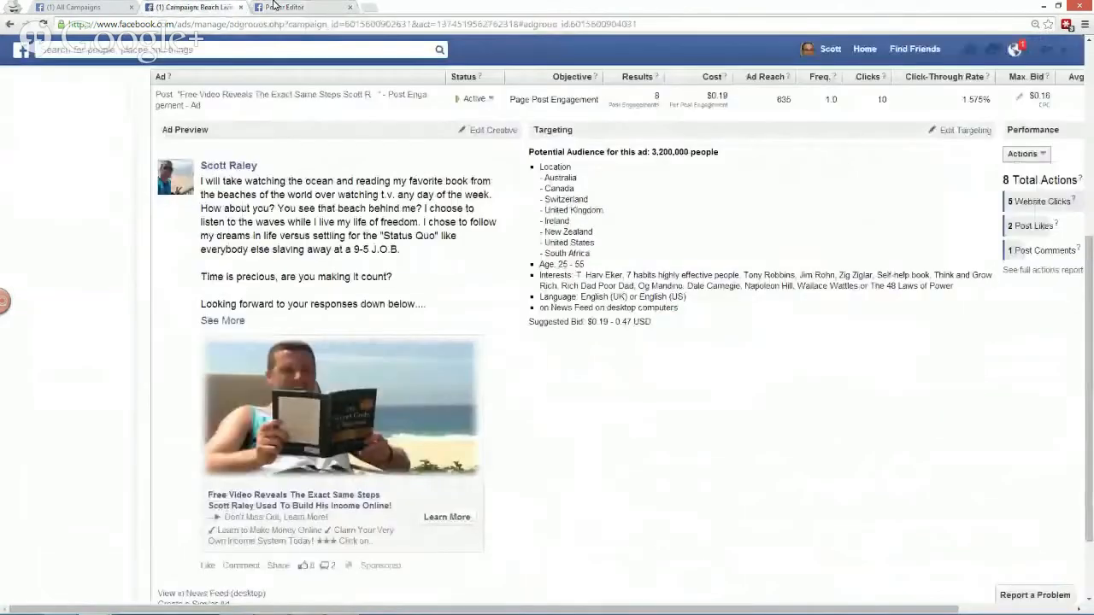
click(340, 7)
text(ire)
key(Return)
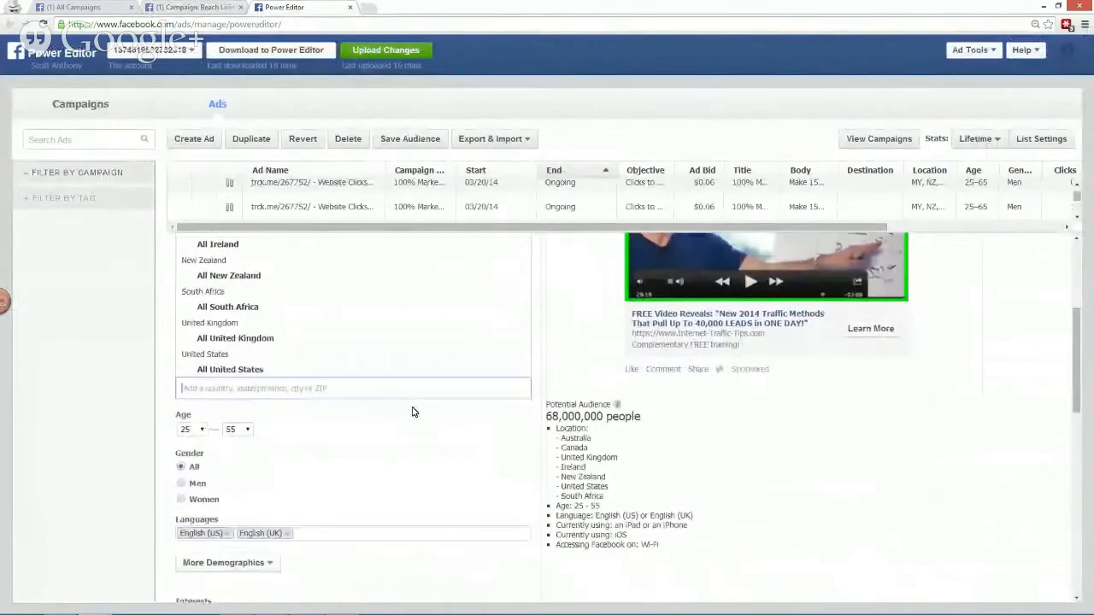
- Search the ad's targeting interests for "wakeupnow" and "wake up now", and clear the search
scroll(412, 412, down, 4)
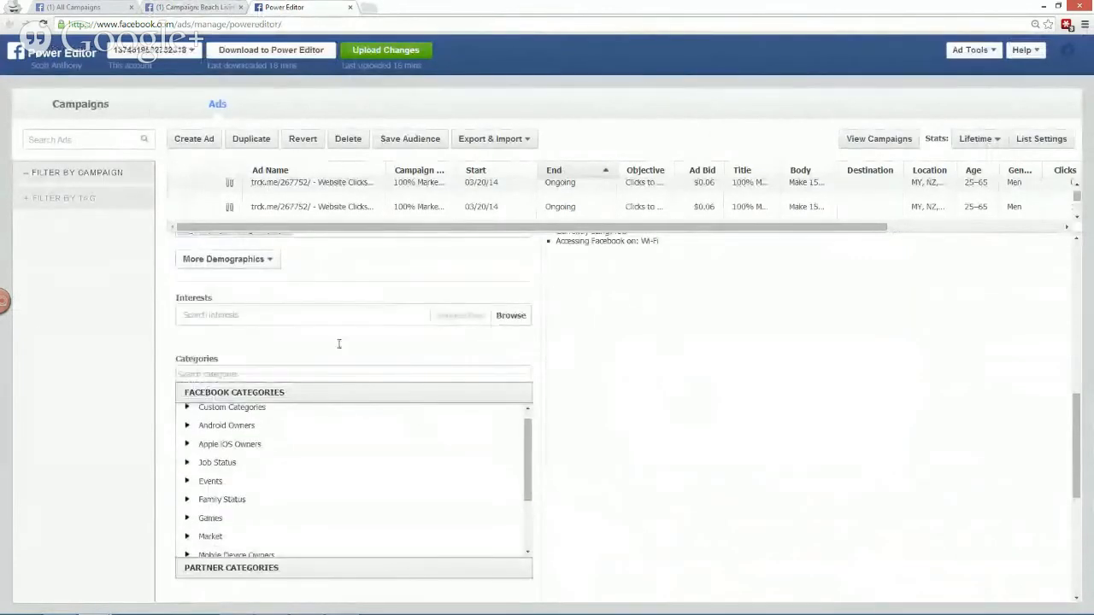
mouse_move(246, 287)
mouse_down()
mouse_move(134, 282)
mouse_move(417, 359)
mouse_move(594, 338)
mouse_move(351, 271)
mouse_move(224, 267)
mouse_up()
click(226, 315)
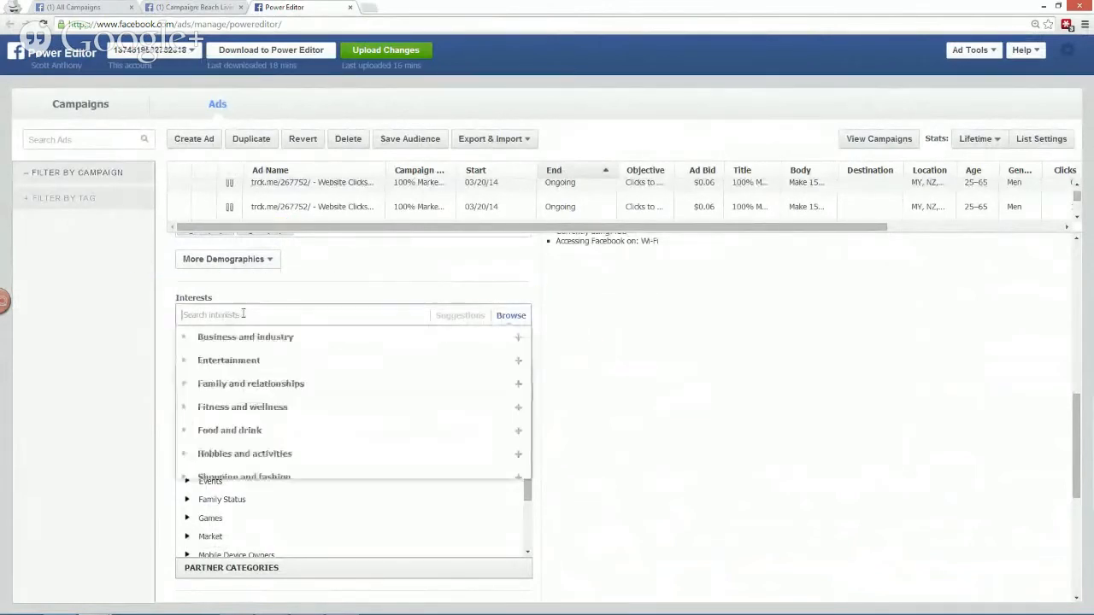
text(wakeupnow)
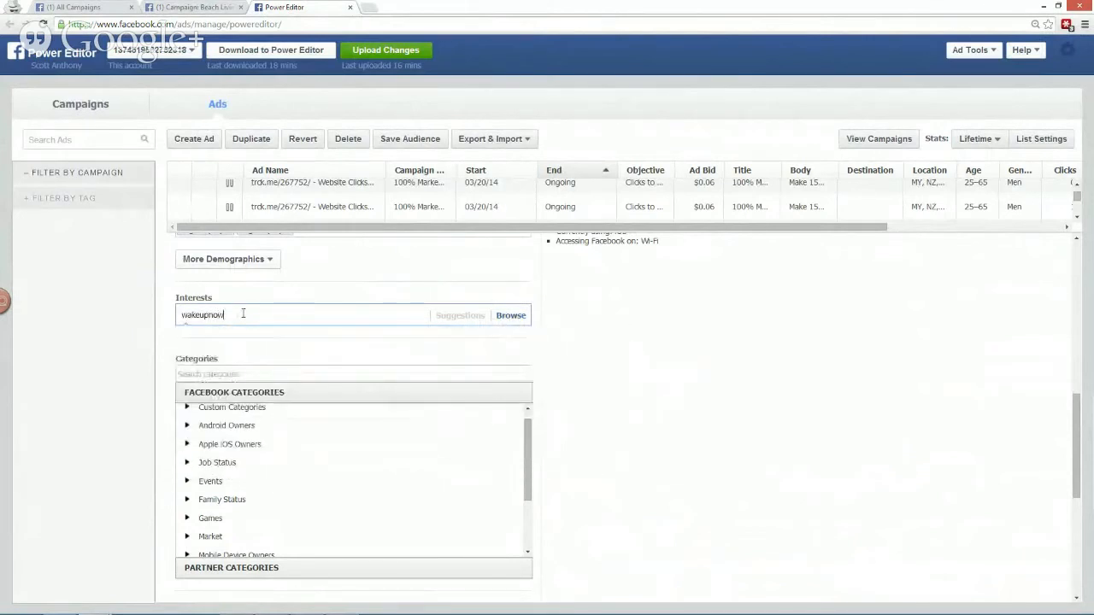
key(BackSpace)
key(BackSpace)
key(BackSpace)
text(up no)
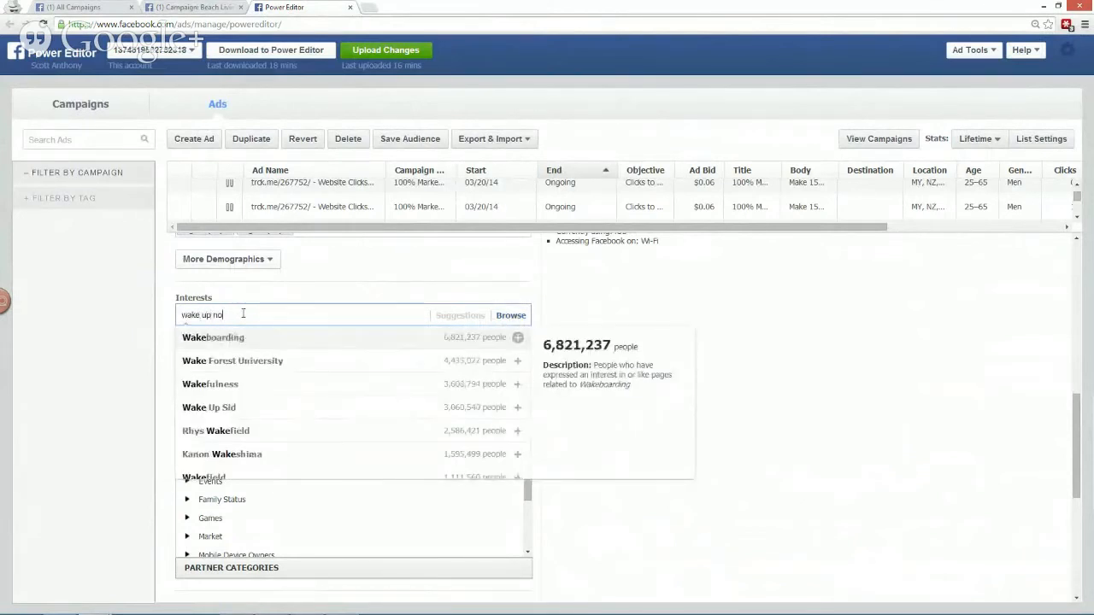
text(w)
triple_click(244, 314)
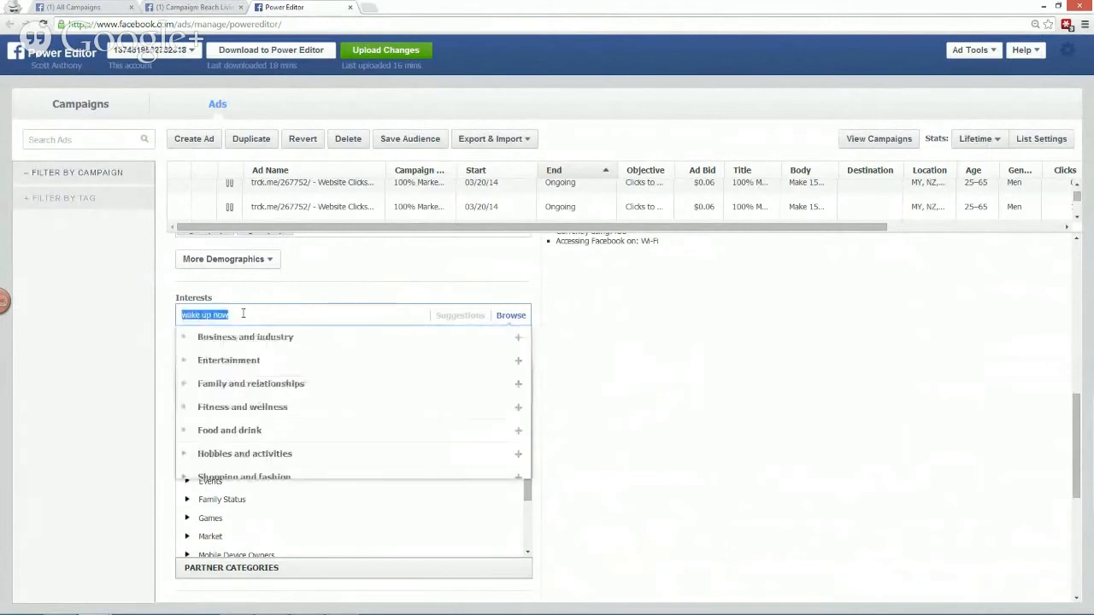
key(BackSpace)
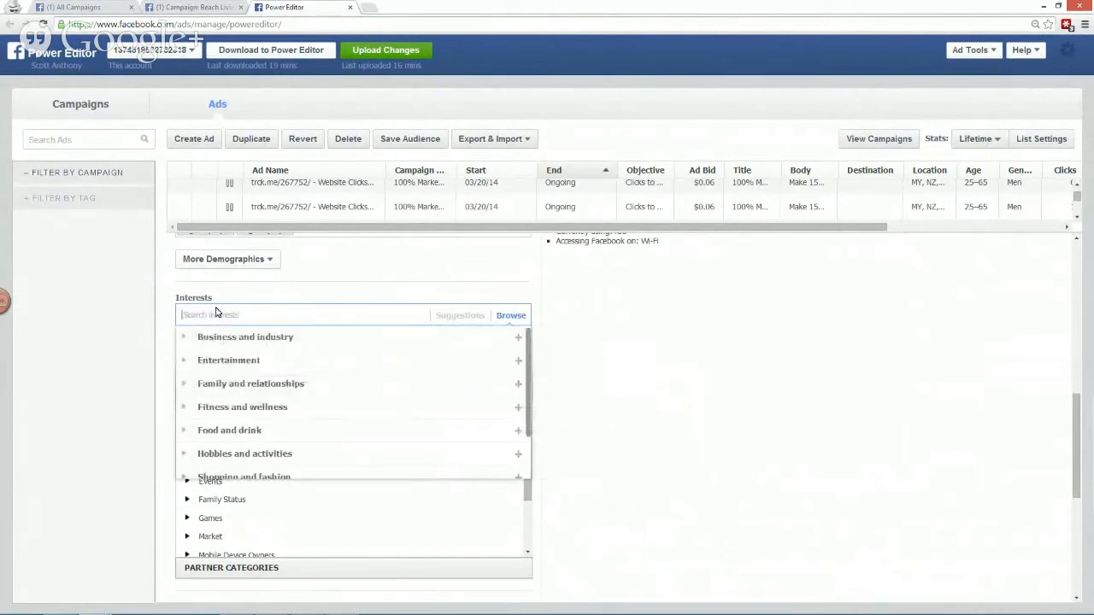
- Find interests matching "internet mar" and add Internet Marketing Conference to the ad's targeting
text(interne)
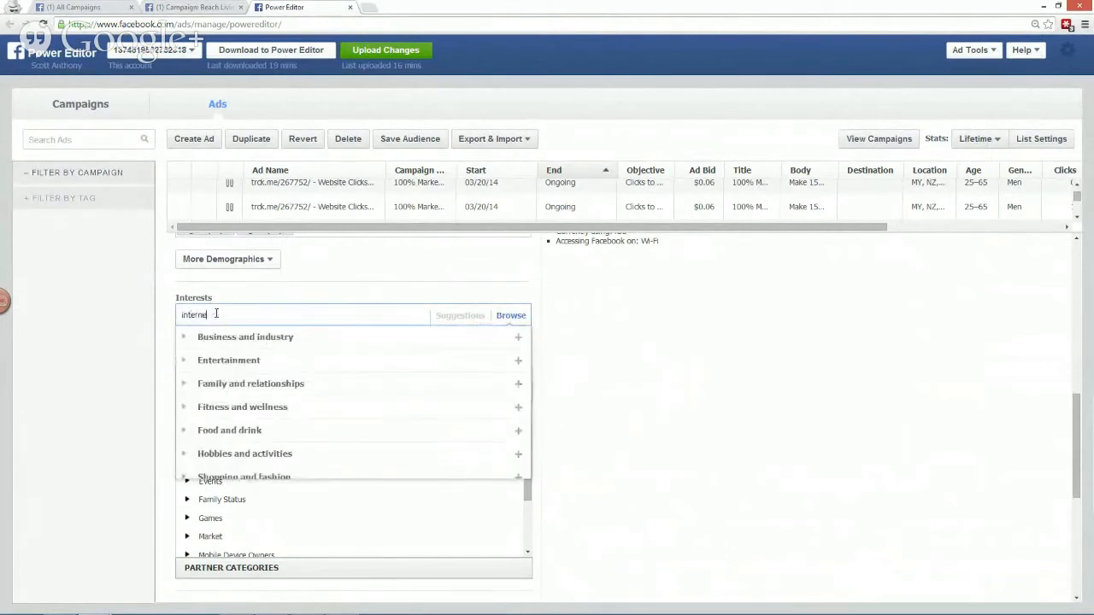
text(t mar)
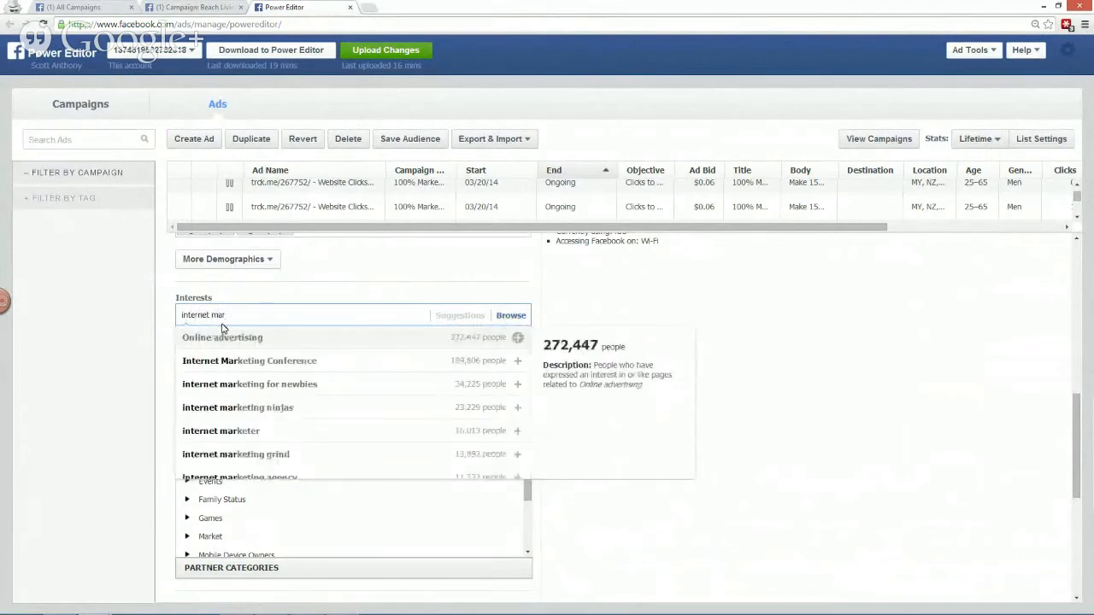
click(243, 367)
text(online mar)
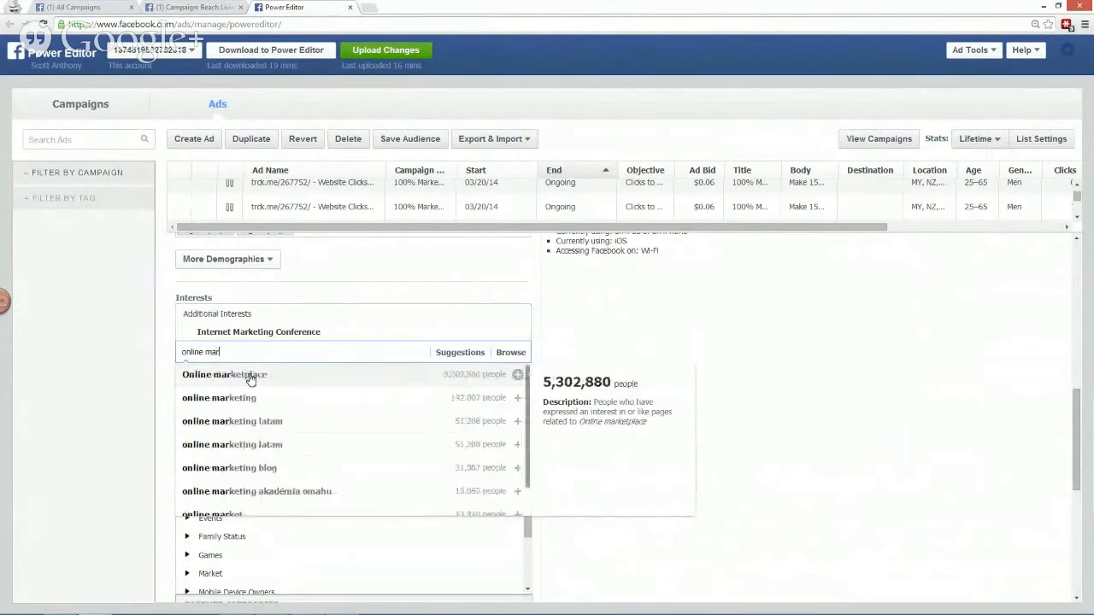
click(250, 376)
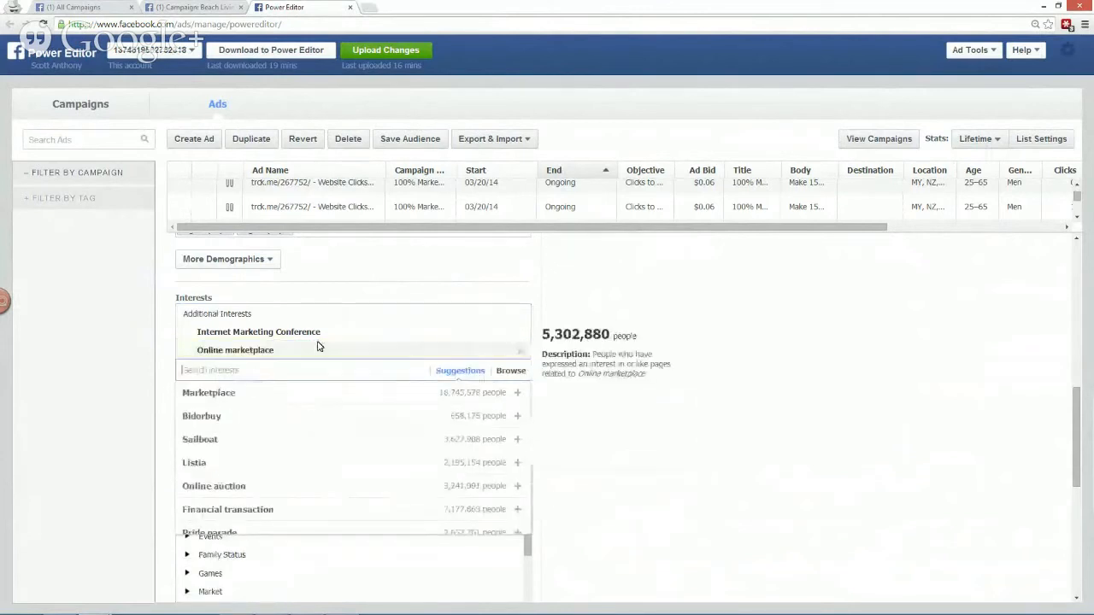
click(520, 354)
- Find interests matching "online mar" and add online marketing to the ad's targeting
click(338, 353)
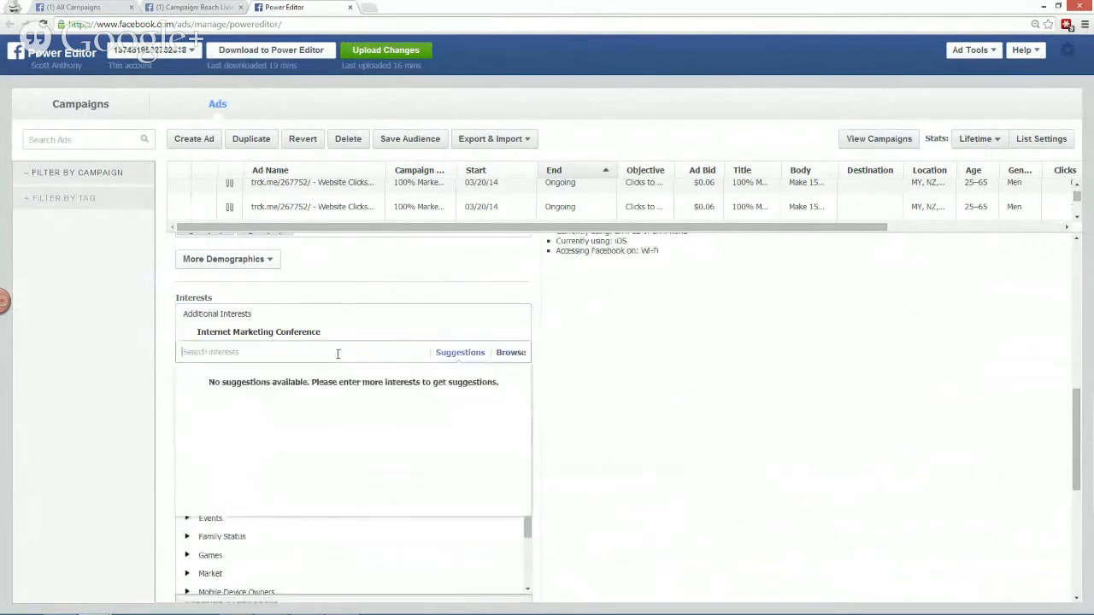
text(online mar)
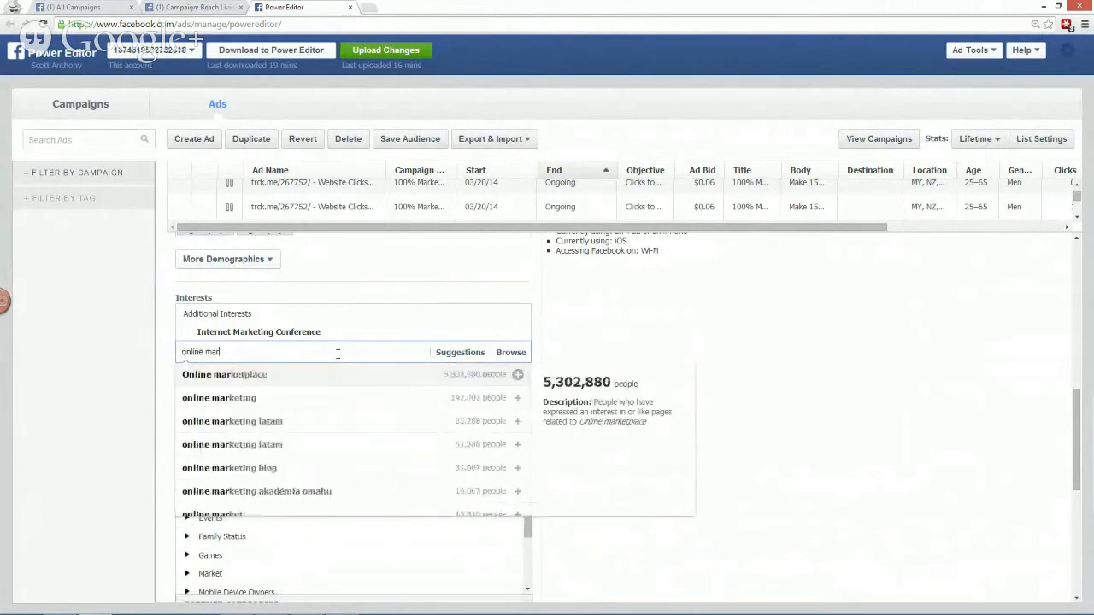
click(338, 400)
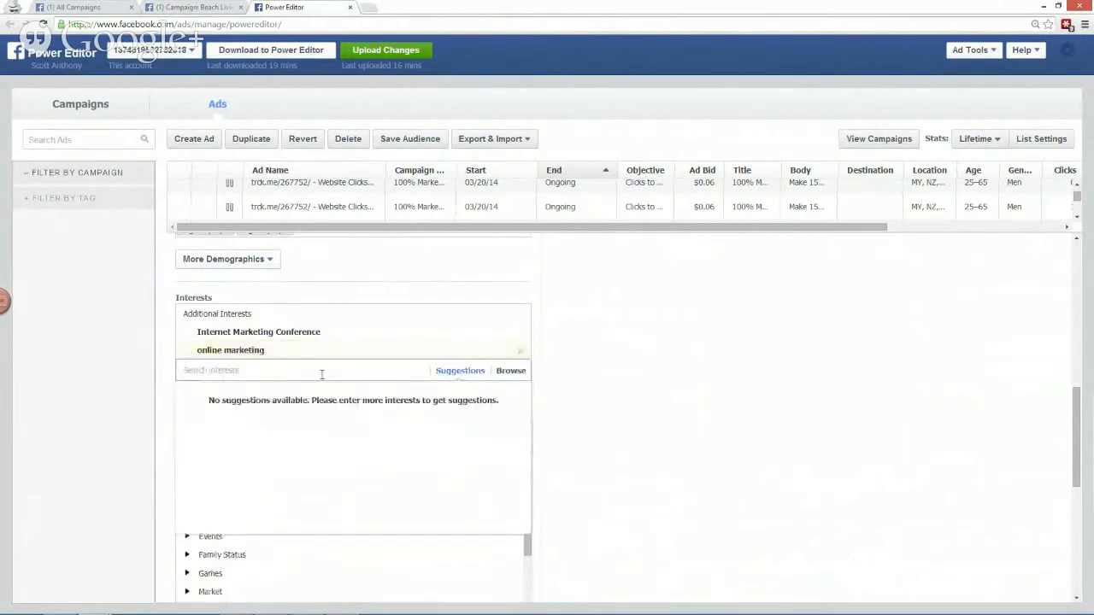
click(460, 373)
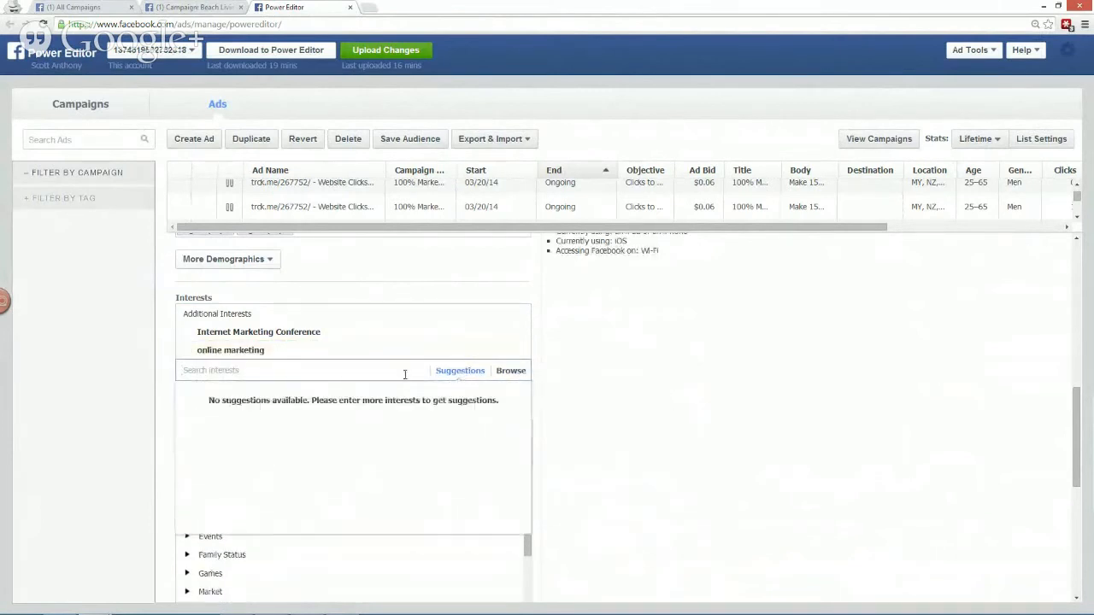
- Search the targeting interests for Anthony Robbins and clear the search without adding anything
text(anthony ro)
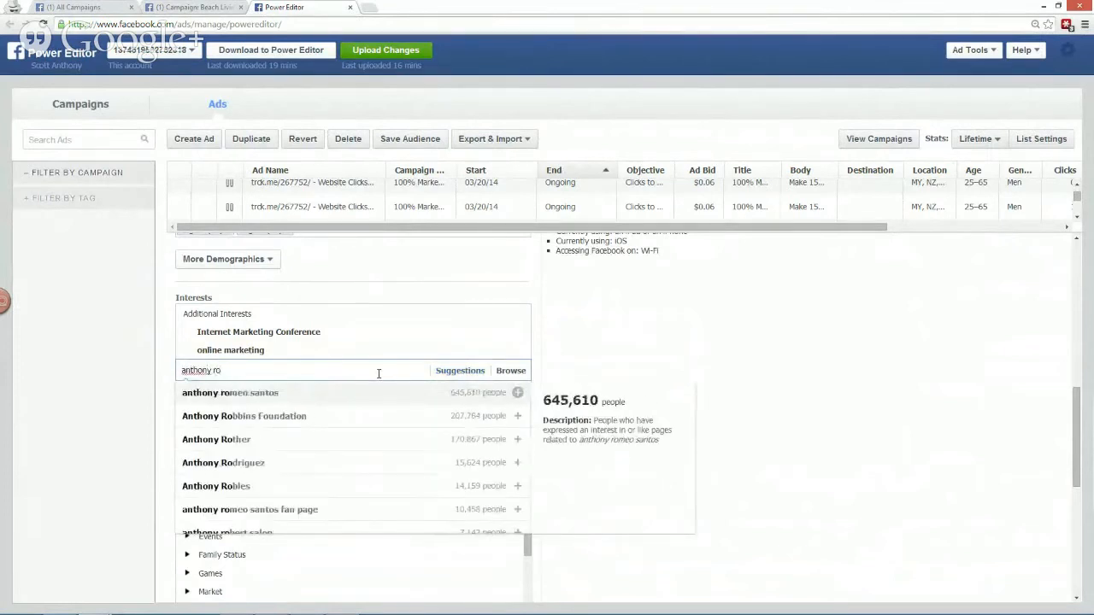
text(bb)
triple_click(322, 368)
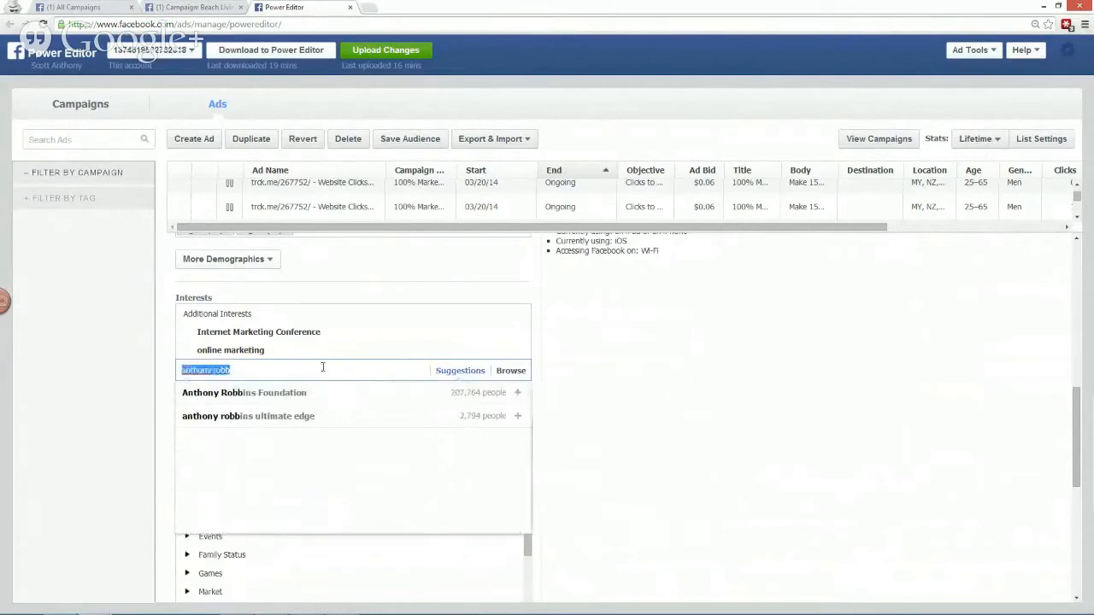
key(BackSpace)
text(anthon)
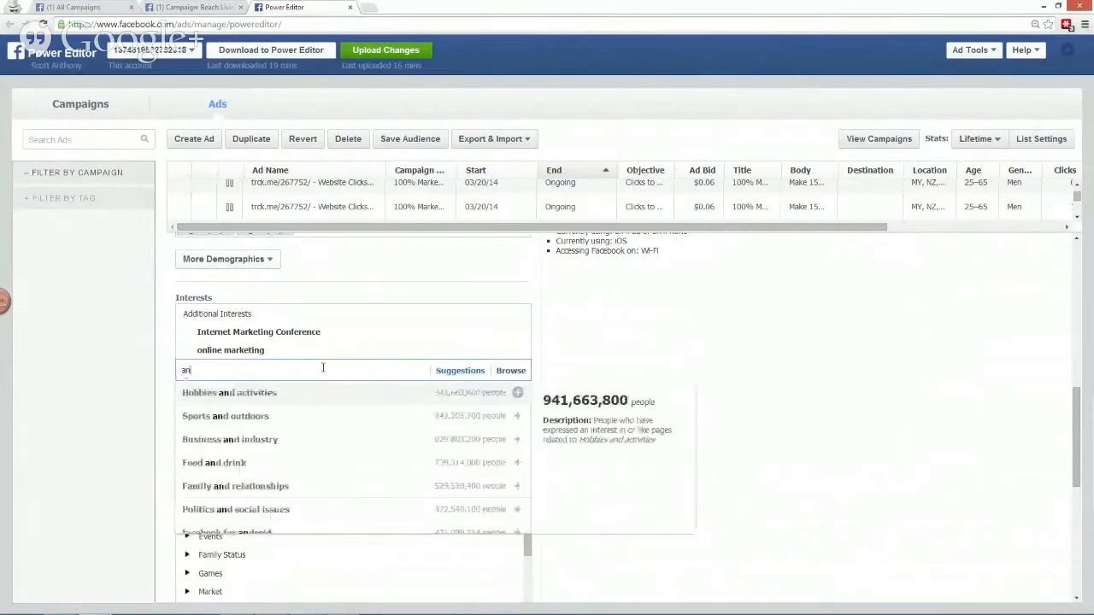
key(BackSpace)
key(BackSpace)
key(BackSpace)
key(BackSpace)
key(BackSpace)
key(BackSpace)
- Add the marketers frank kern and jonathan budd to the ad's targeted interests
text(frank kern)
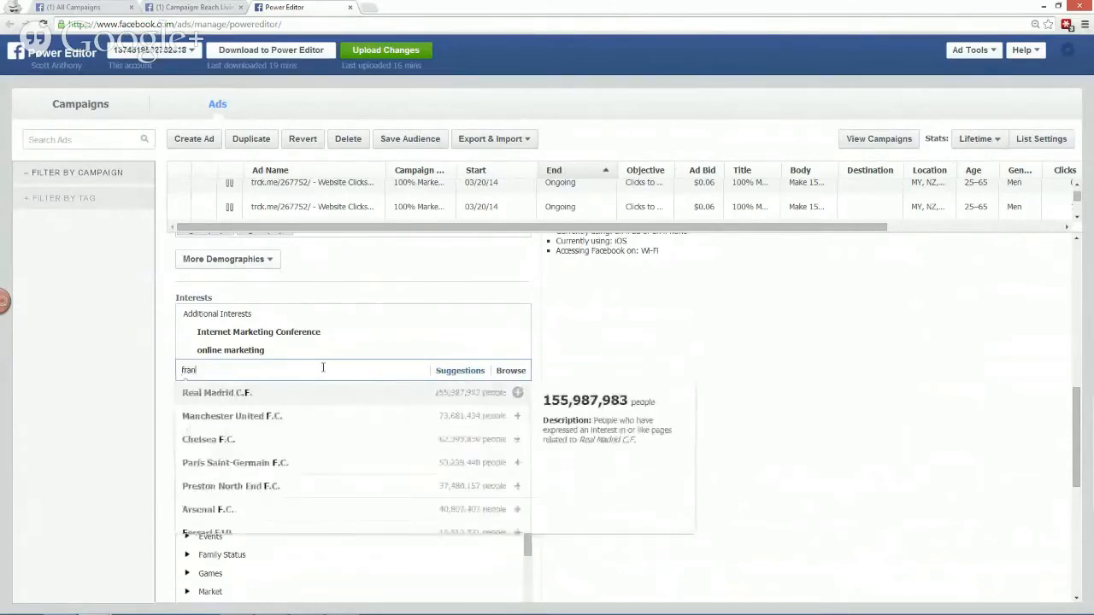
click(320, 390)
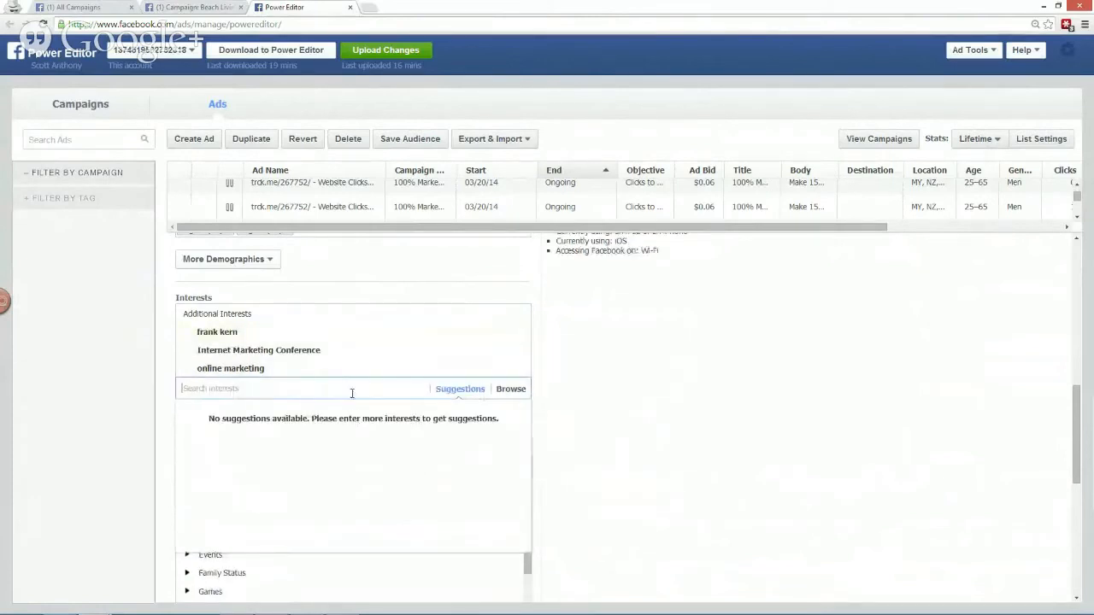
text(jonathan bu)
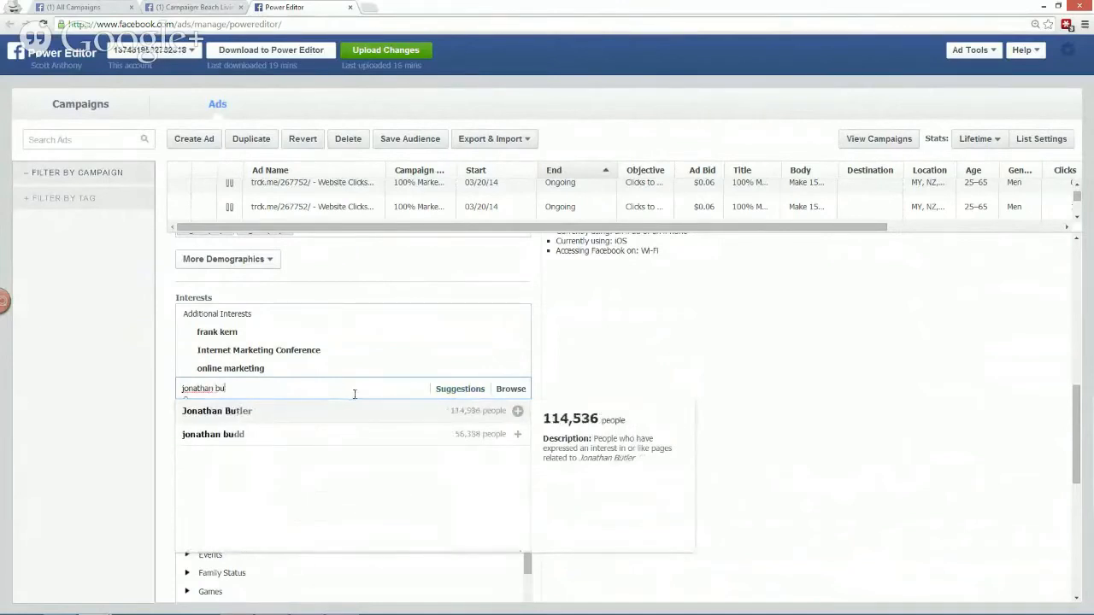
click(366, 434)
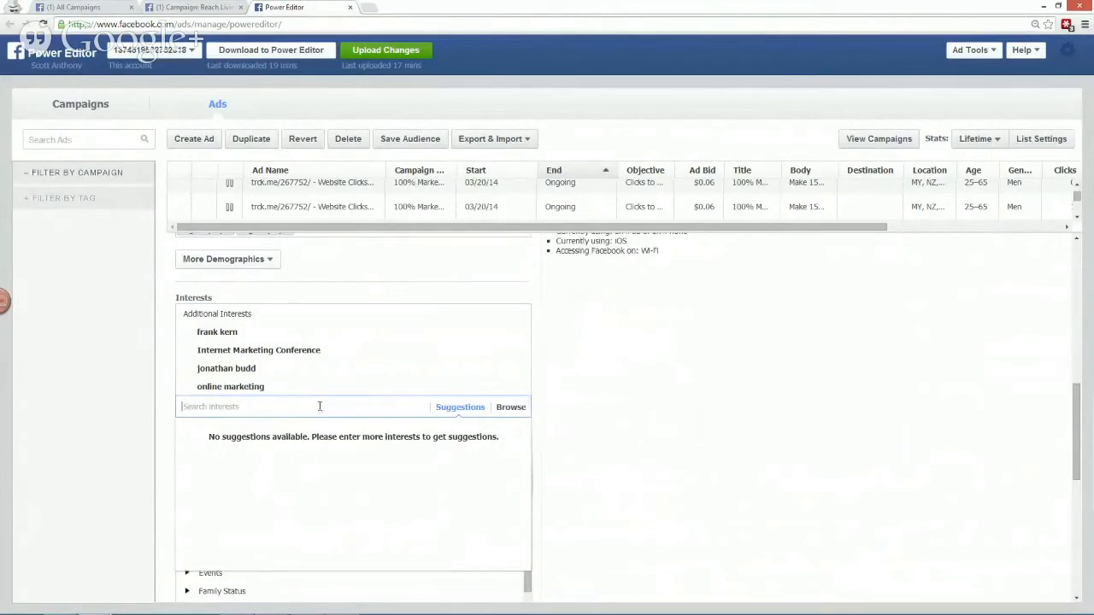
click(320, 406)
mouse_move(545, 342)
mouse_down()
mouse_move(564, 389)
mouse_move(614, 338)
mouse_move(657, 376)
mouse_up()
drag(709, 323, 728, 367)
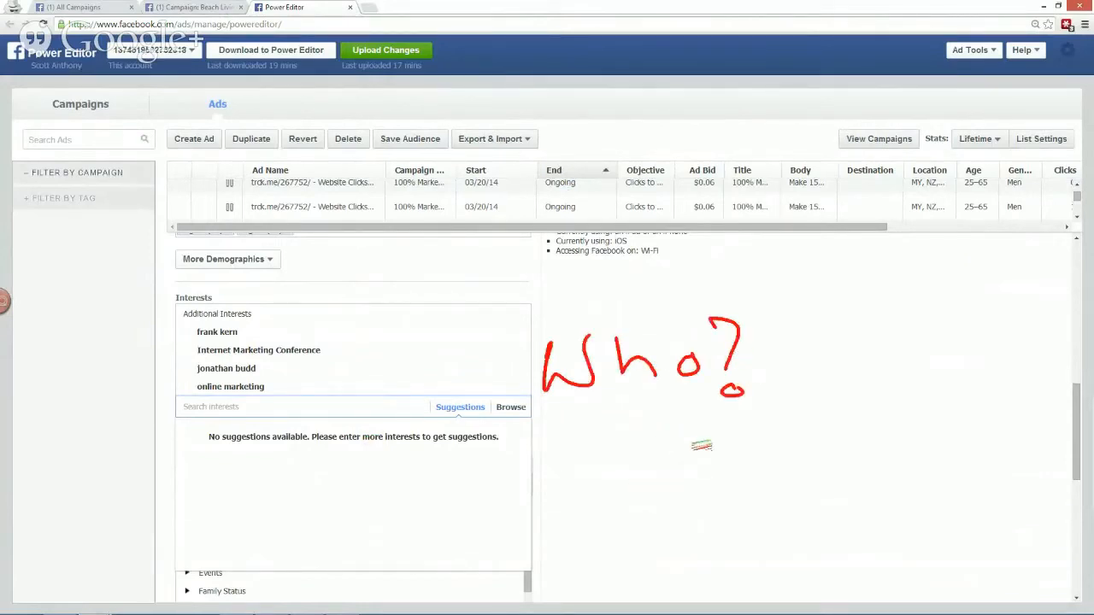
drag(542, 419, 807, 426)
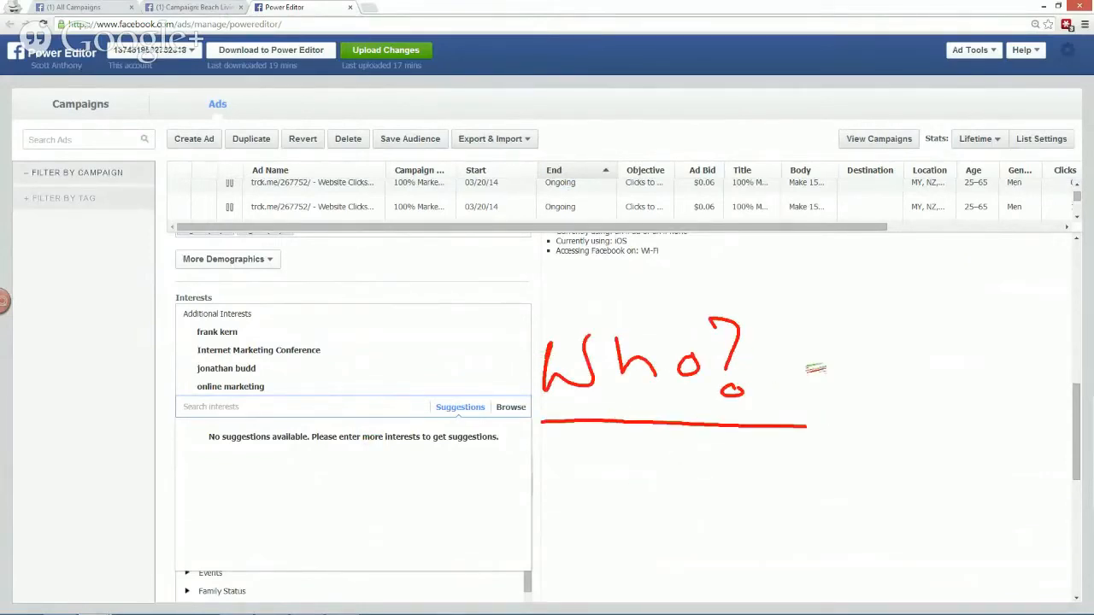
key(Escape)
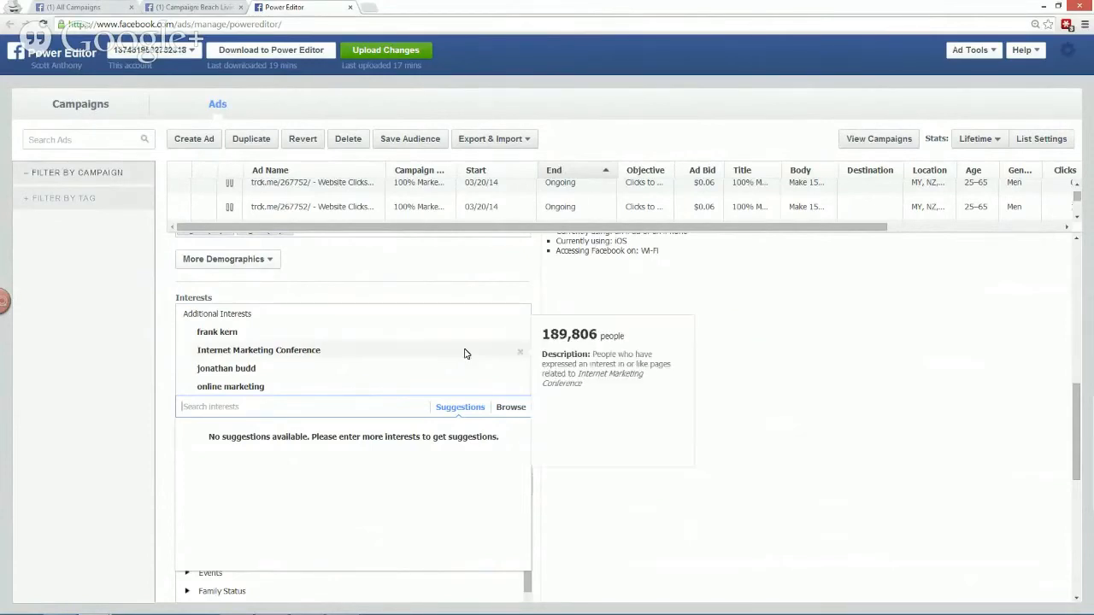
- Check the interests targeted by the existing beach campaign's ad and return to the new ad in Power Editor
click(171, 7)
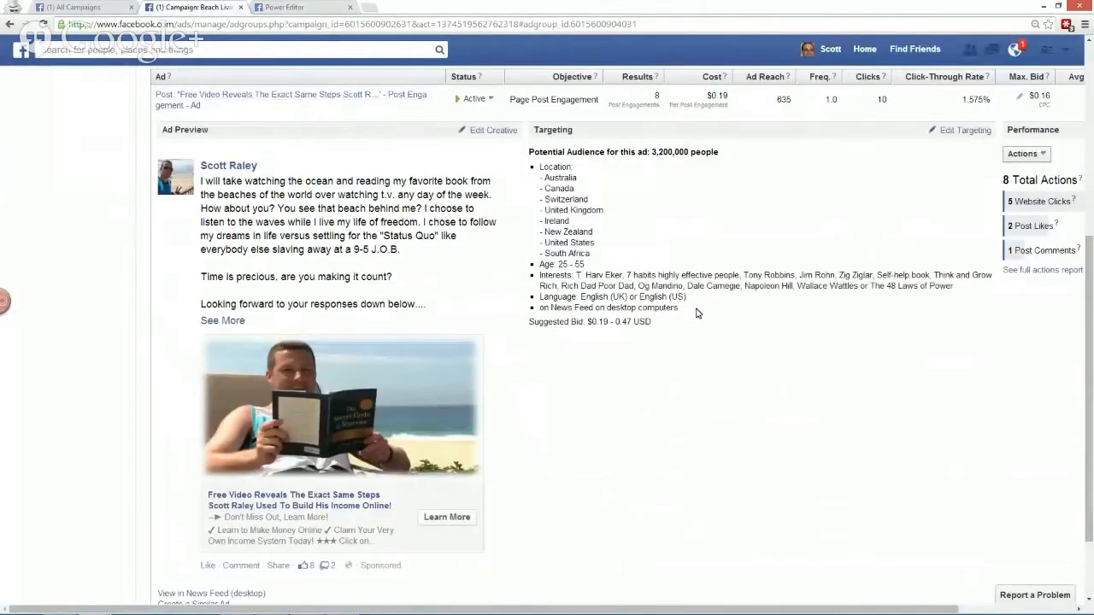
click(306, 7)
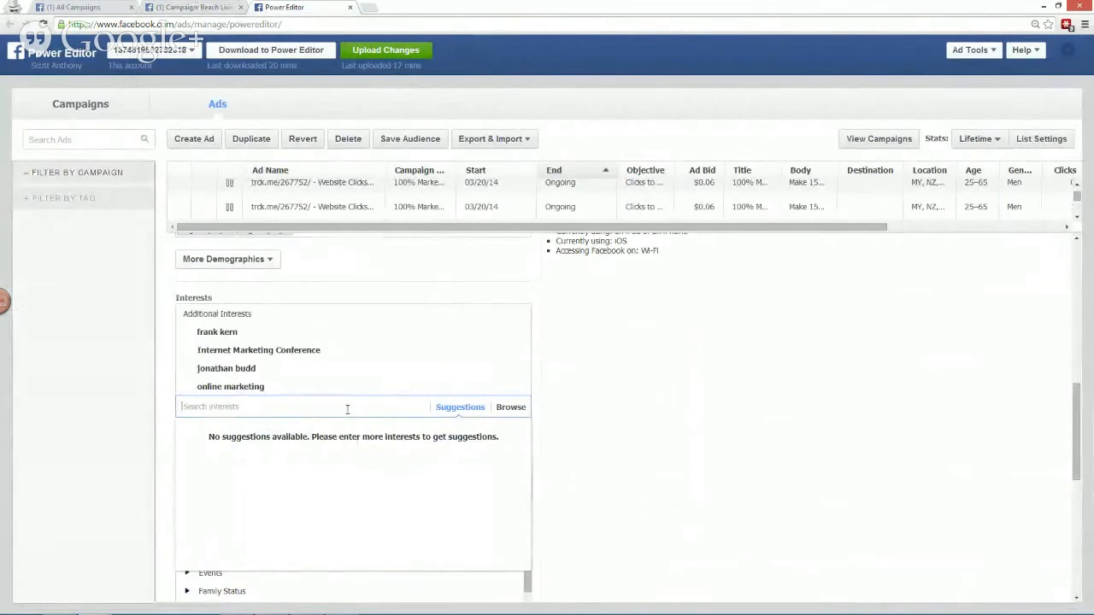
- Open fb.com in a new browser tab and search Facebook for jonathan budd
scroll(348, 412, down, 2)
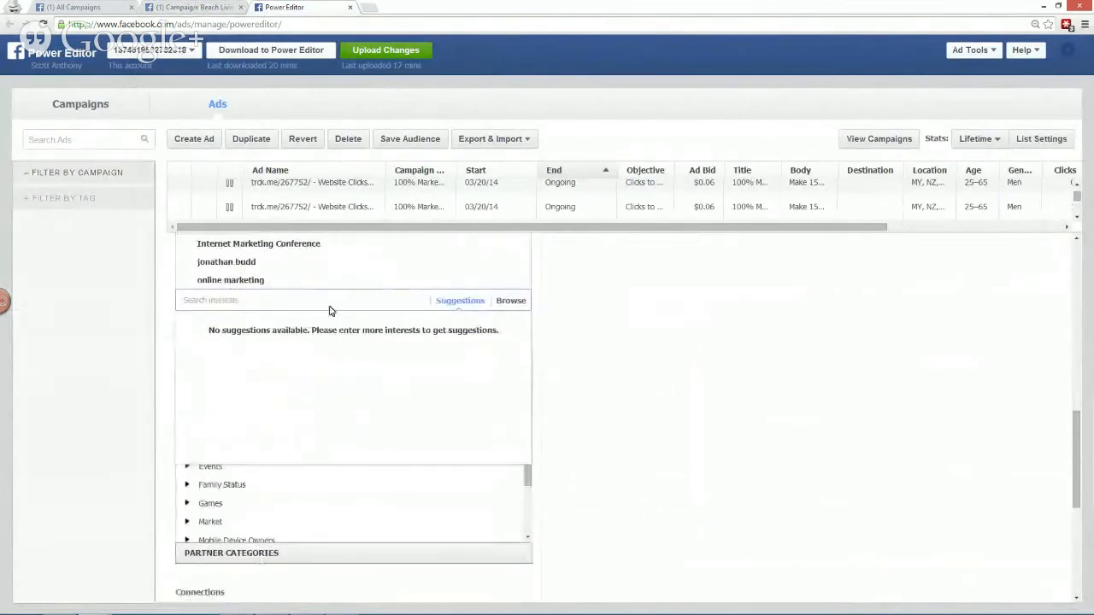
scroll(345, 300, up, 1)
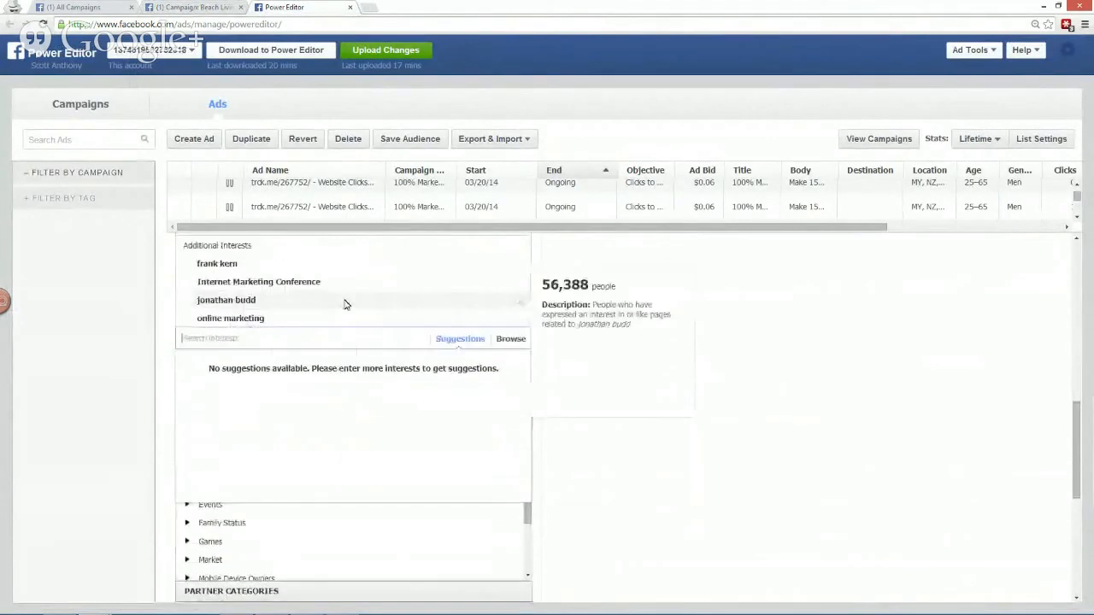
click(373, 5)
text(fb.com)
key(Return)
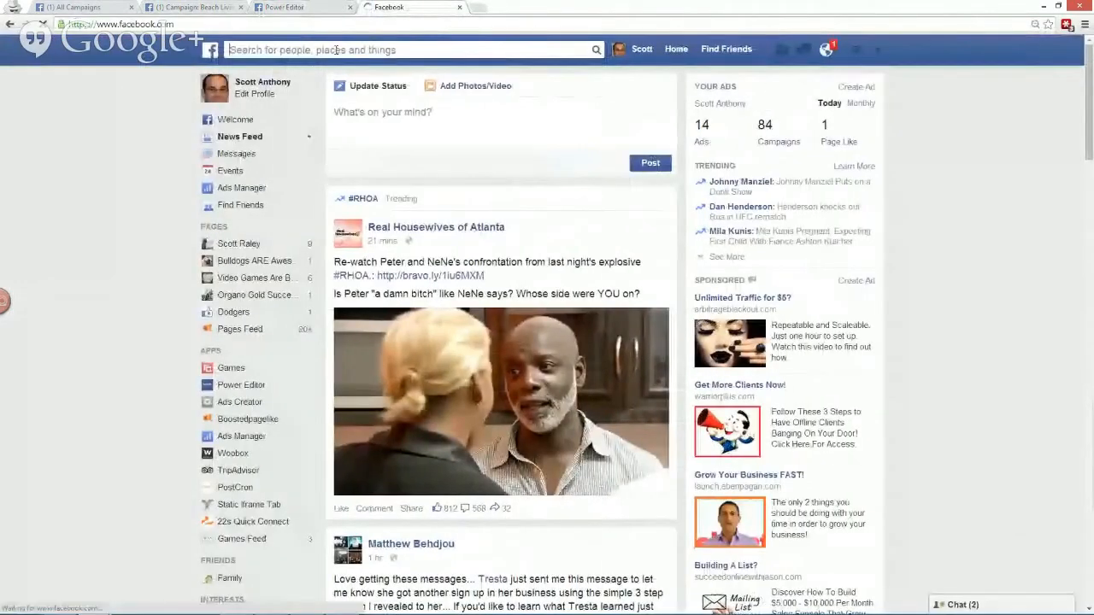
click(335, 50)
text(jona)
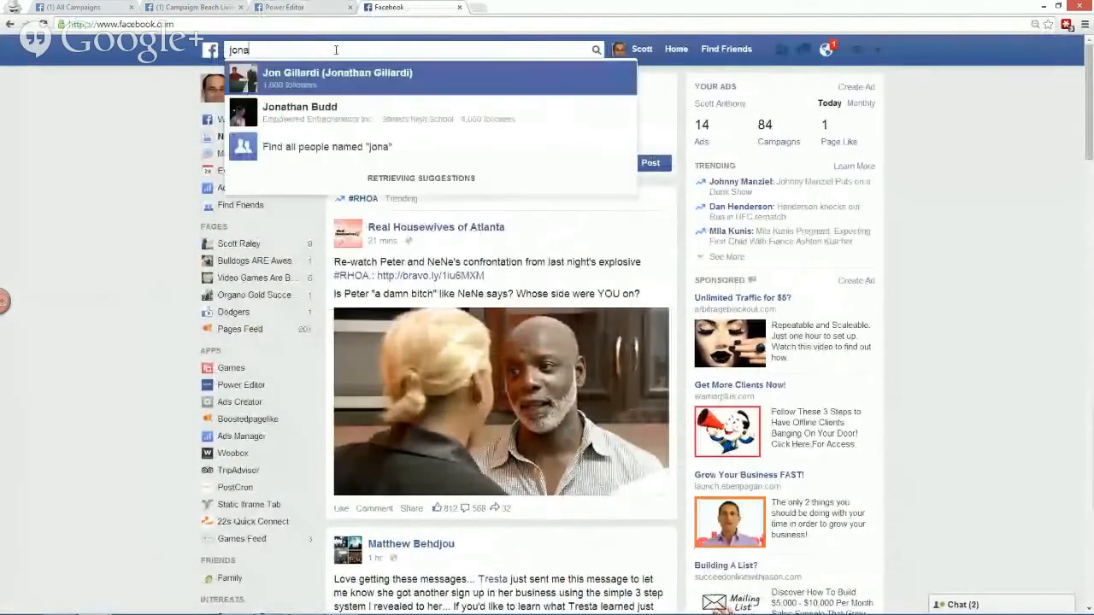
text(than budd)
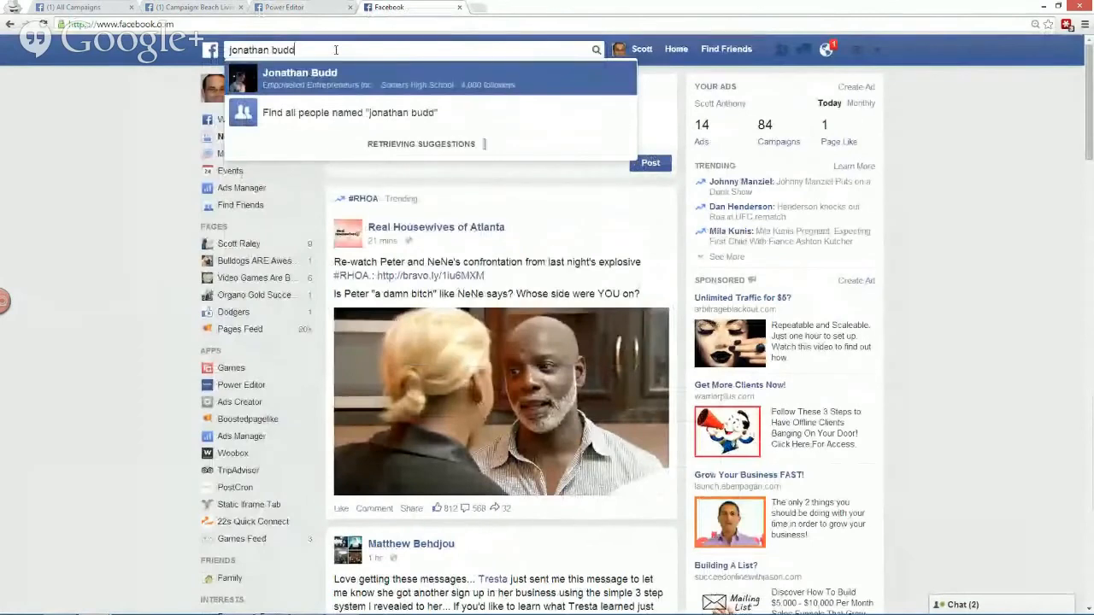
key(Return)
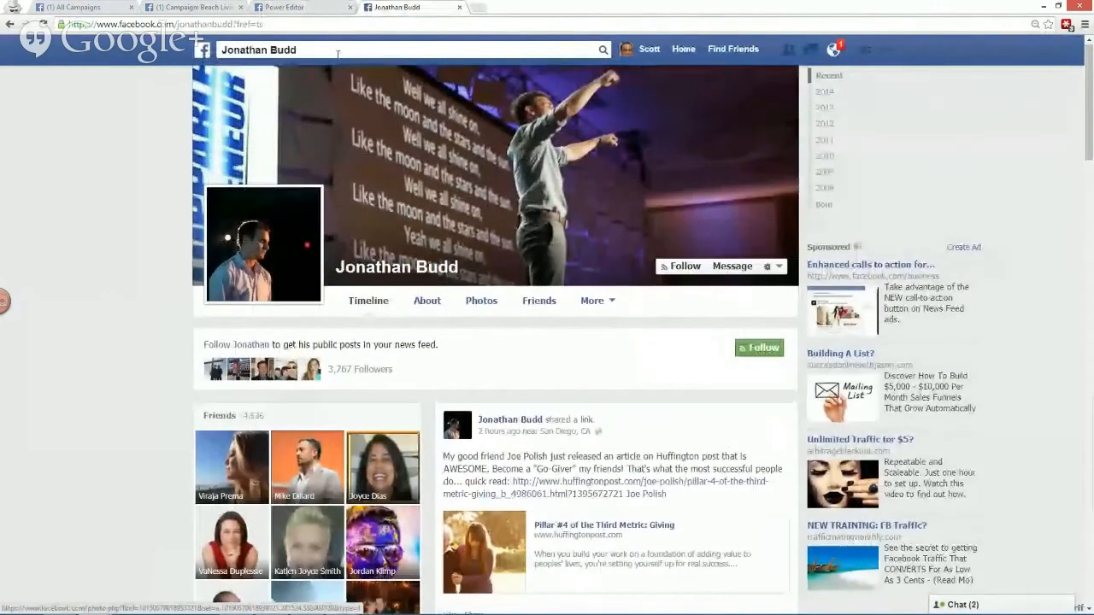
- Find Jonathan Budd's public figure page among the page search results, open it and like it
click(337, 54)
click(380, 246)
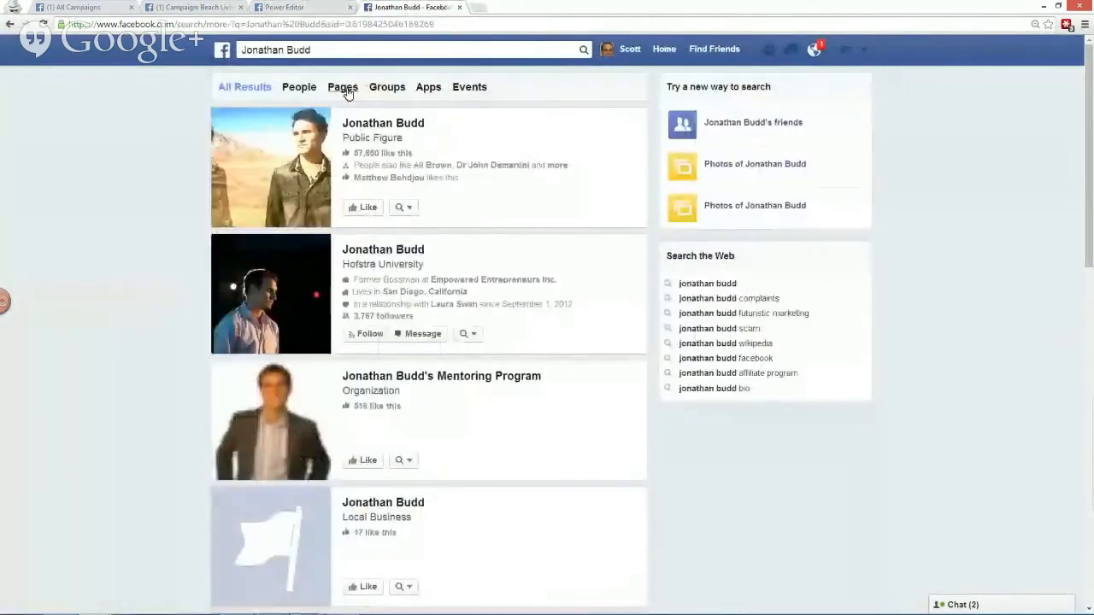
click(345, 89)
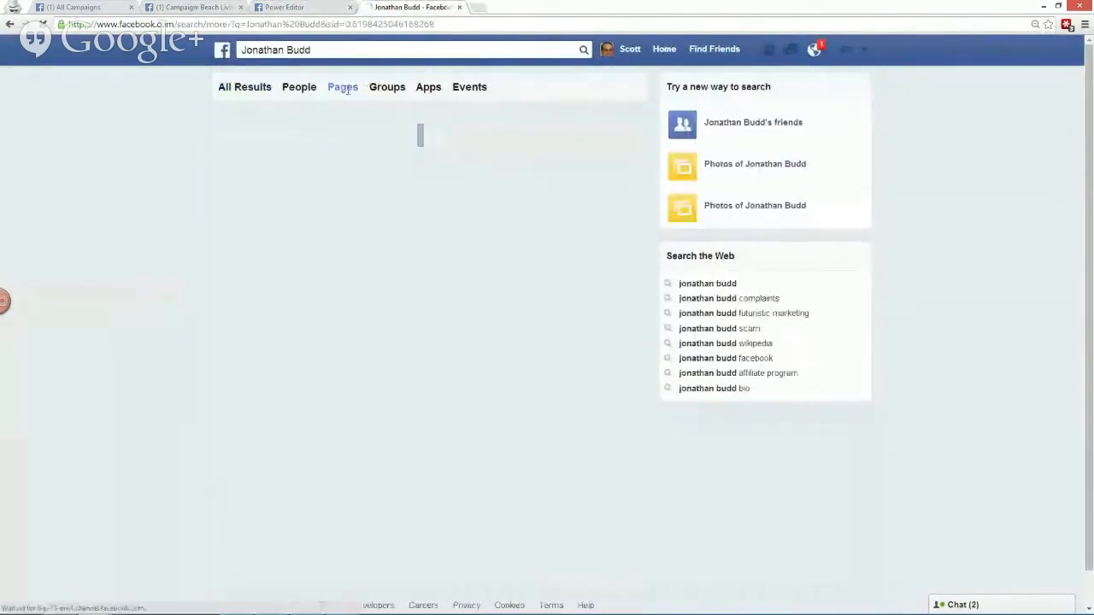
click(330, 186)
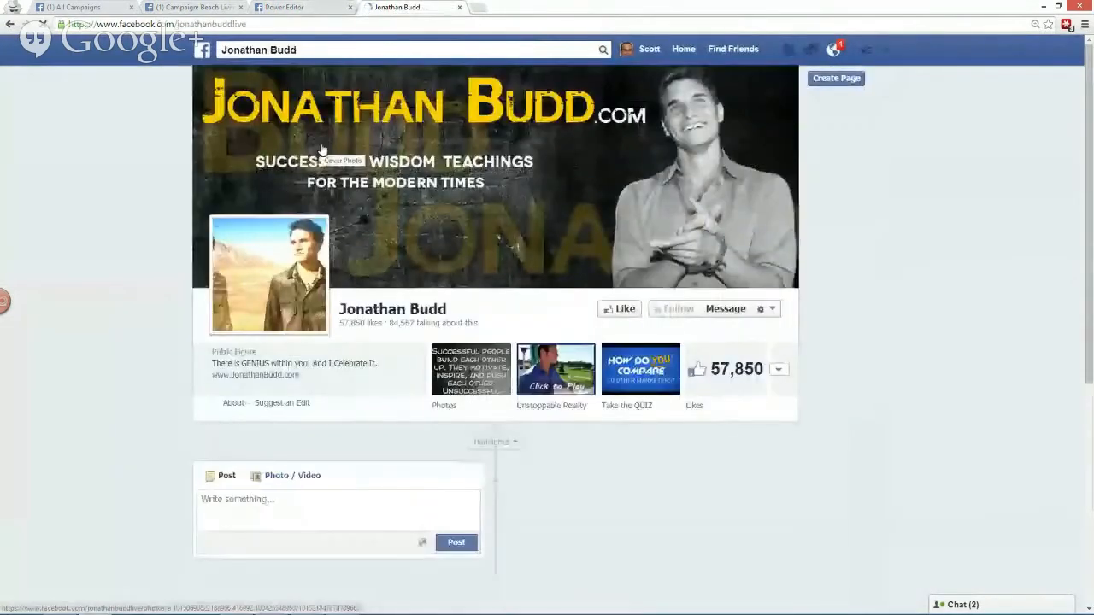
scroll(610, 247, down, 1)
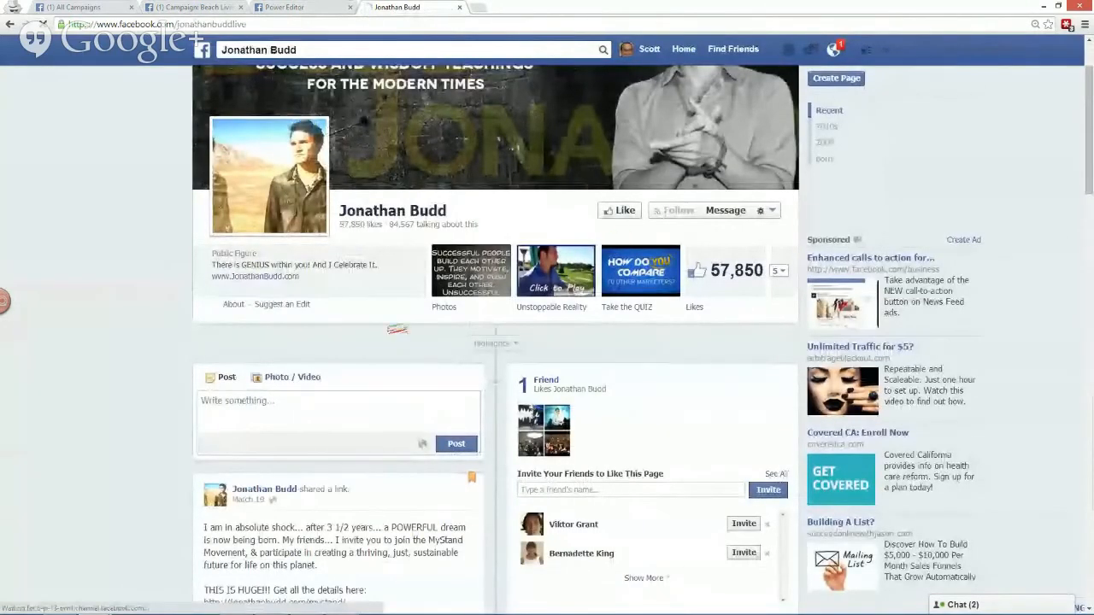
mouse_move(458, 326)
mouse_down()
mouse_move(530, 251)
mouse_move(590, 220)
mouse_up()
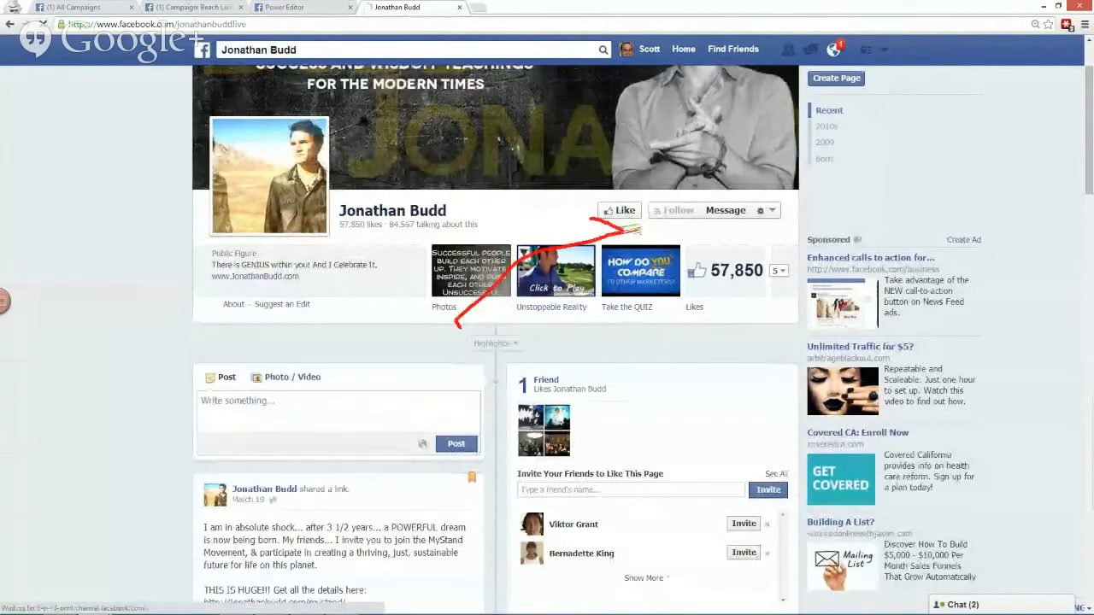
click(622, 215)
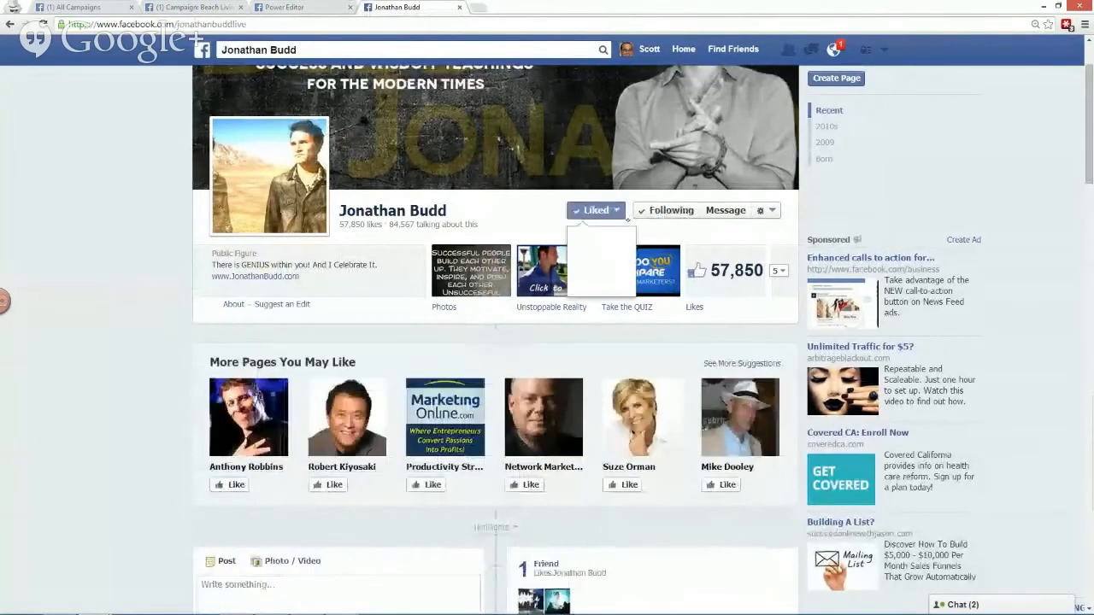
mouse_move(171, 157)
mouse_down()
mouse_move(154, 166)
mouse_move(177, 408)
mouse_move(160, 360)
mouse_up()
drag(177, 423, 109, 399)
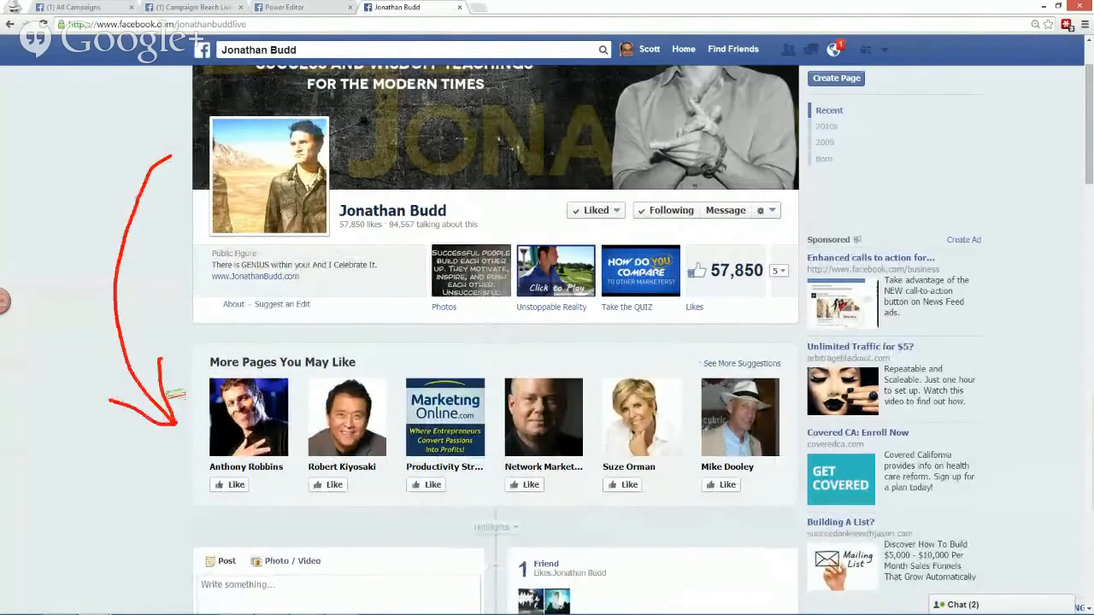
drag(221, 372, 369, 375)
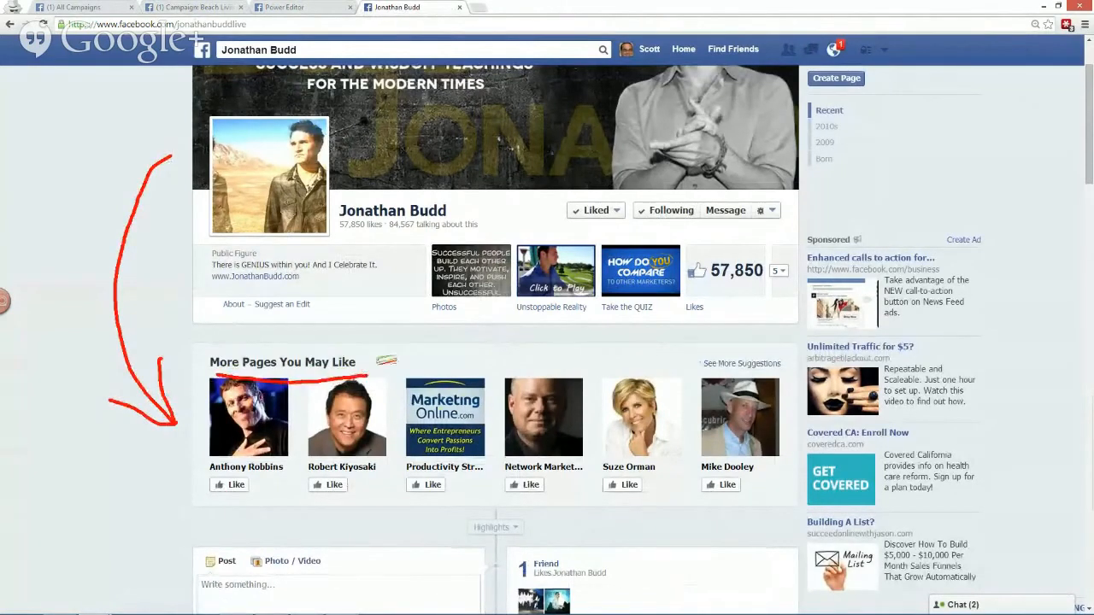
key(Escape)
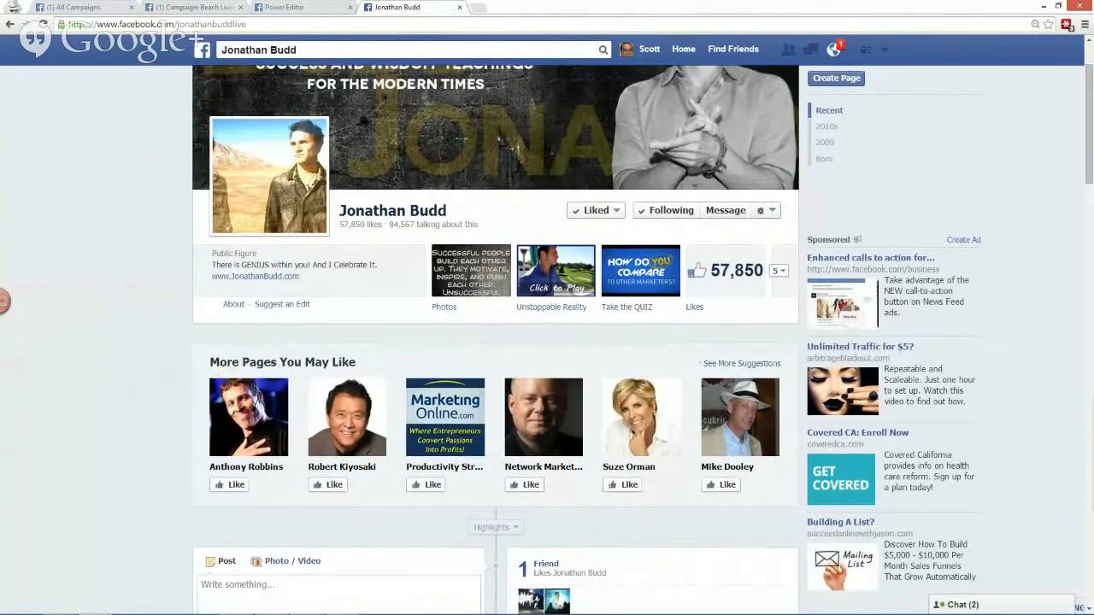
- Open the suggested Network Marketing Pro, Suze Orman, Mike Dooley, Robert Kiyosaki and Anthony Robbins pages in separate browser tabs
middle_click(541, 445)
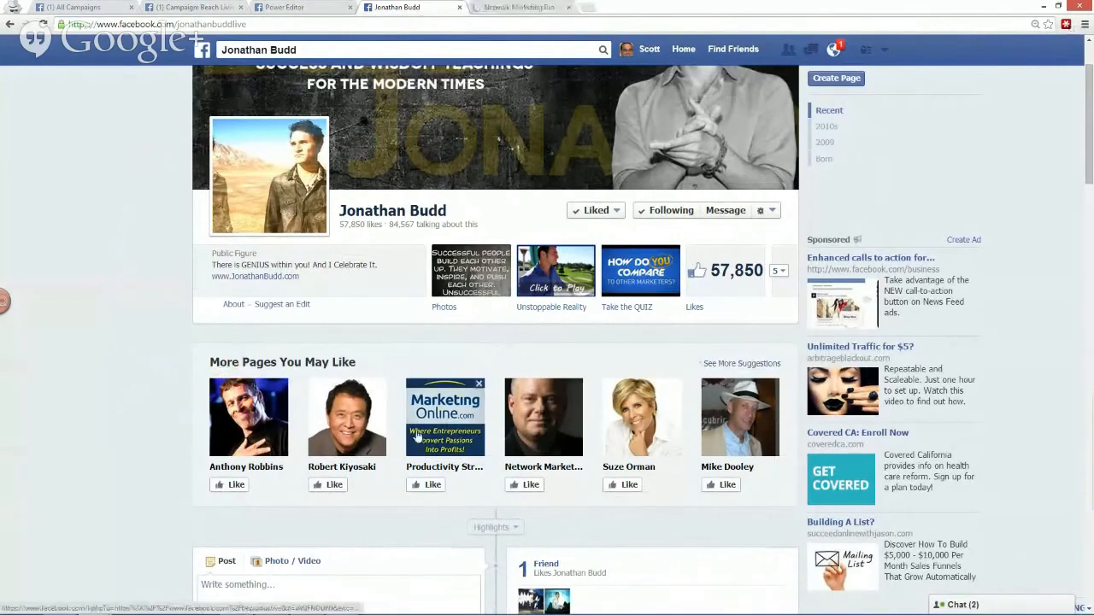
middle_click(632, 440)
middle_click(739, 419)
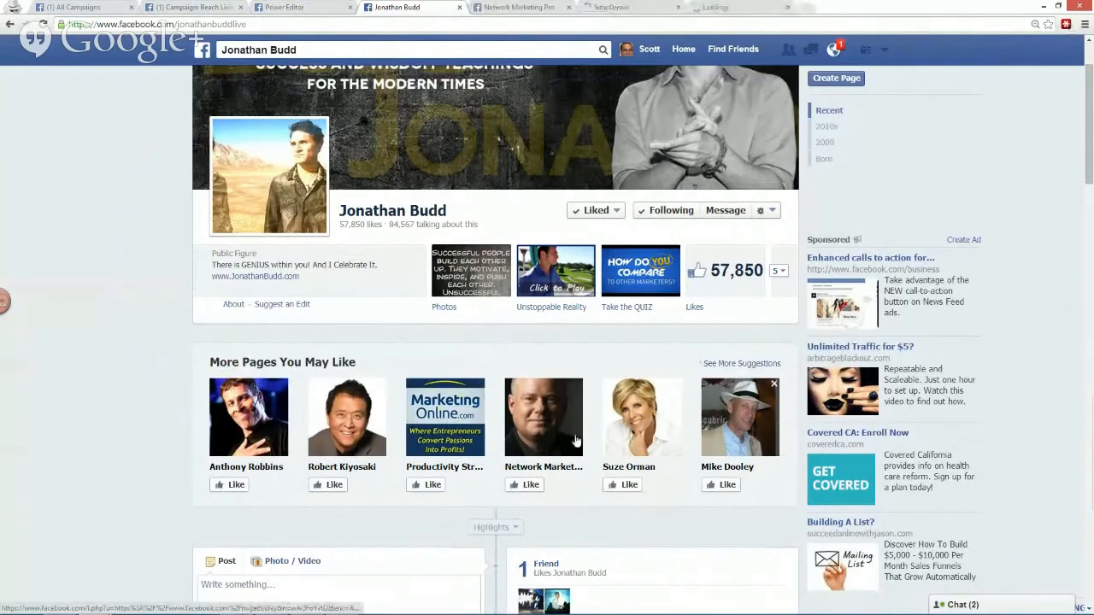
middle_click(376, 436)
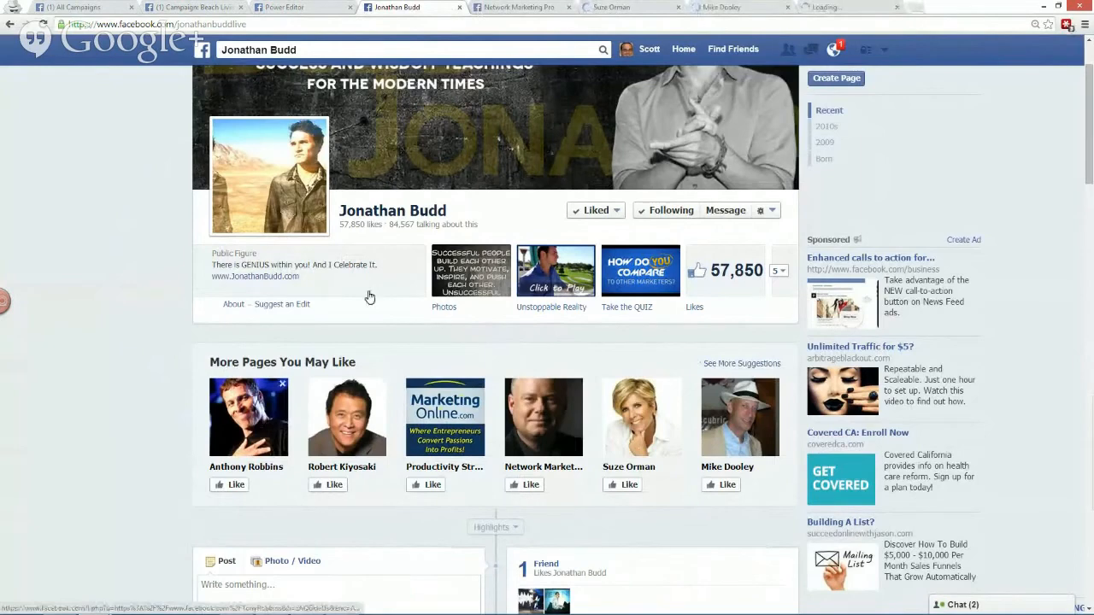
- Copy the Network Marketing Pro page's name and add network marketing pro to the ad's targeted interests in Power Editor
click(515, 7)
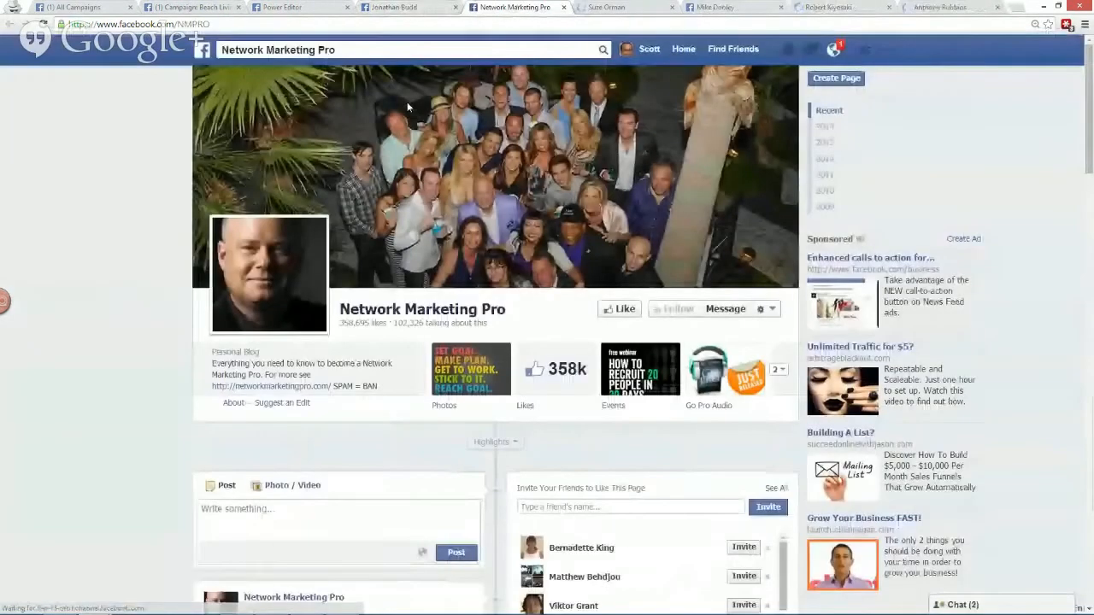
click(327, 51)
key(ctrl+c)
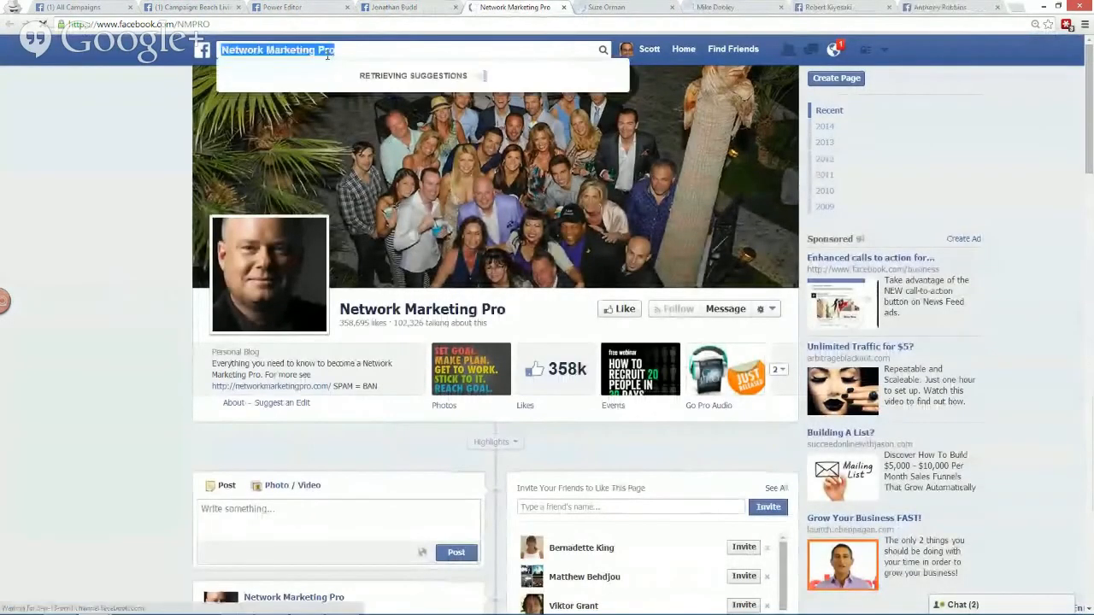
click(302, 6)
click(335, 352)
key(ctrl+v)
key(Return)
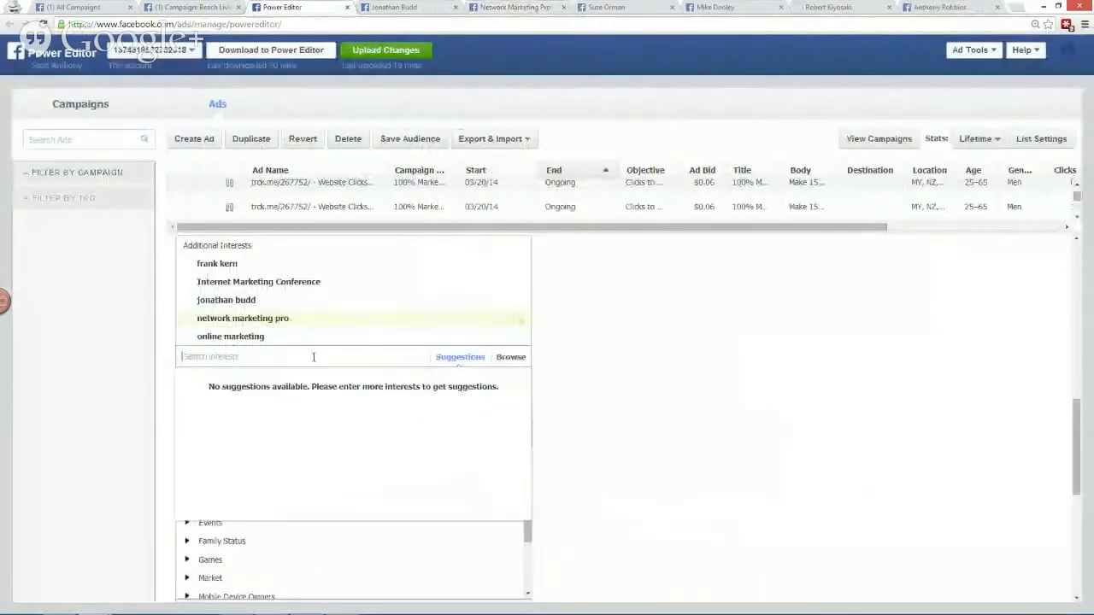
- Like the Network Marketing Pro page and open its suggested Internet Marketing, Jim Rohn and Holton Buggs Official pages in separate tabs
click(500, 7)
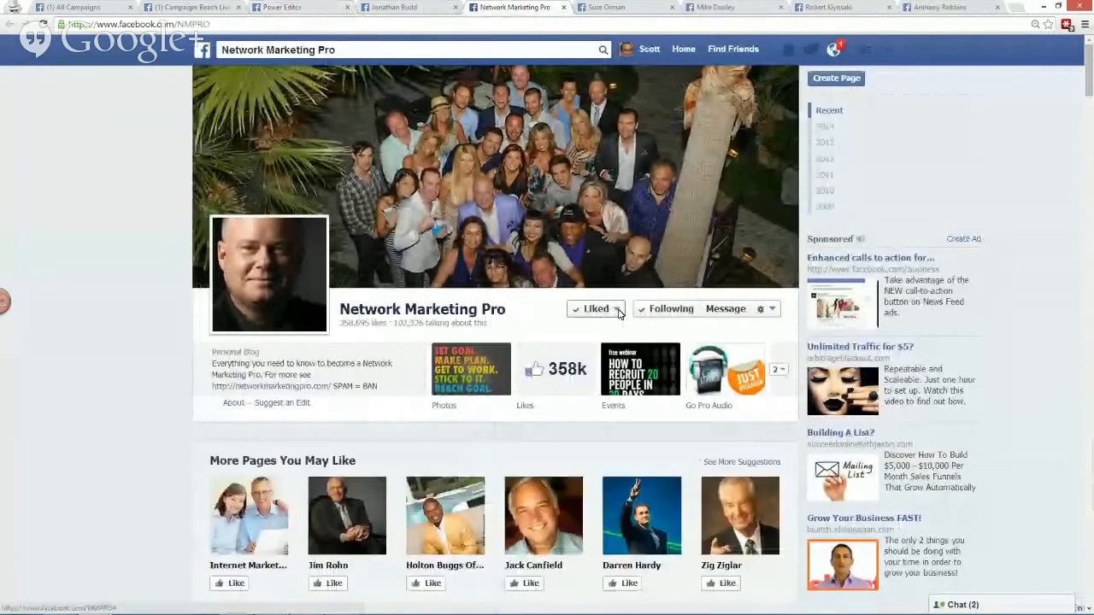
scroll(552, 455, down, 2)
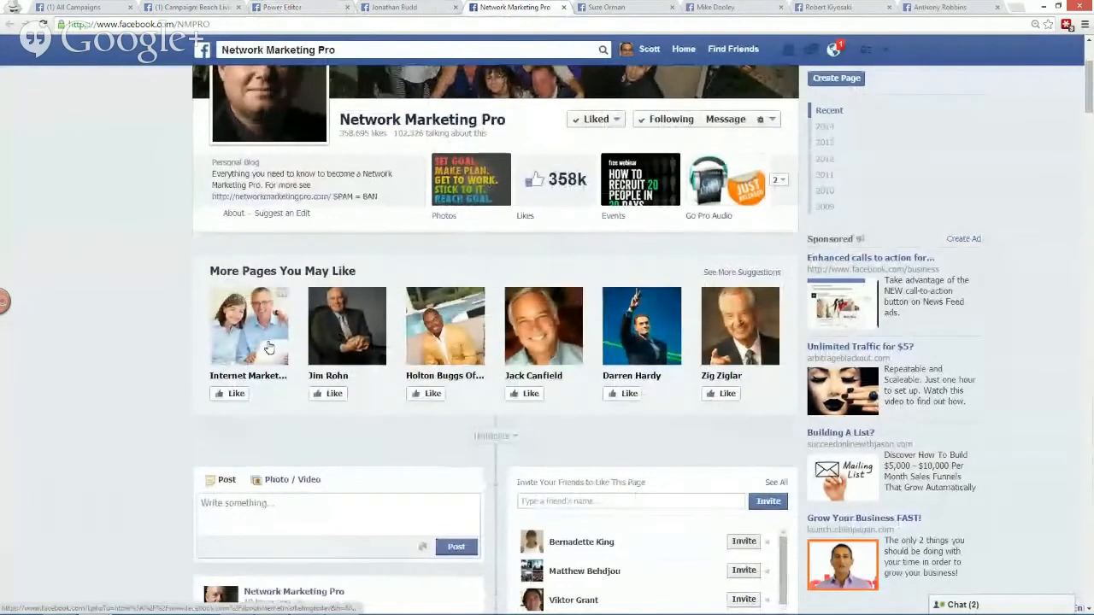
middle_click(263, 344)
middle_click(342, 332)
middle_click(442, 331)
- Check the Holton Buggs page's name and add holton buggs official to the ad's targeted interests in Power Editor
click(637, 7)
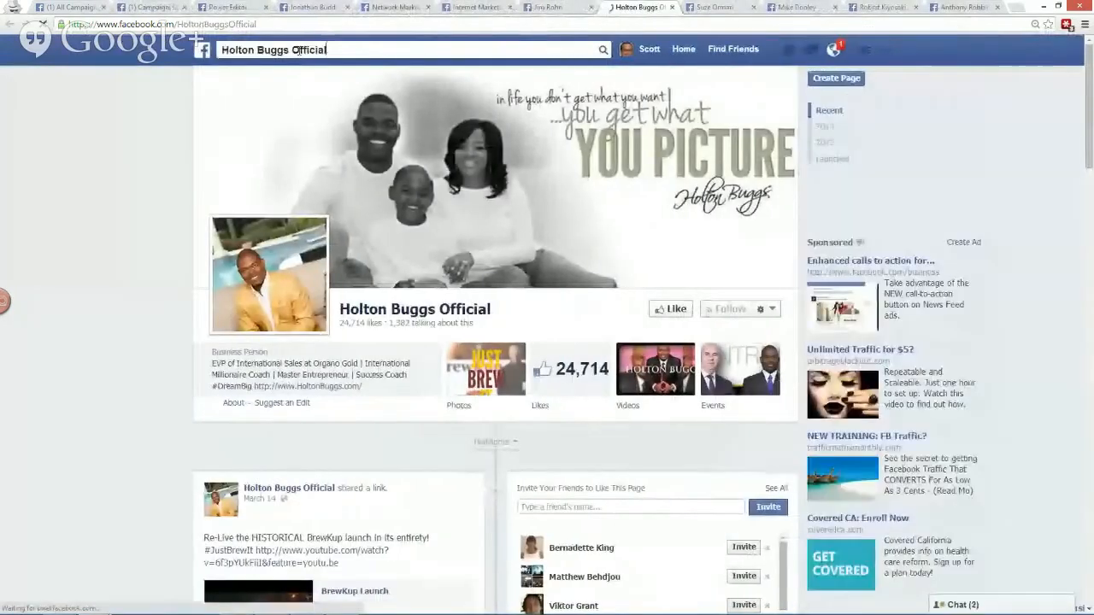
click(298, 50)
drag(289, 50, 222, 50)
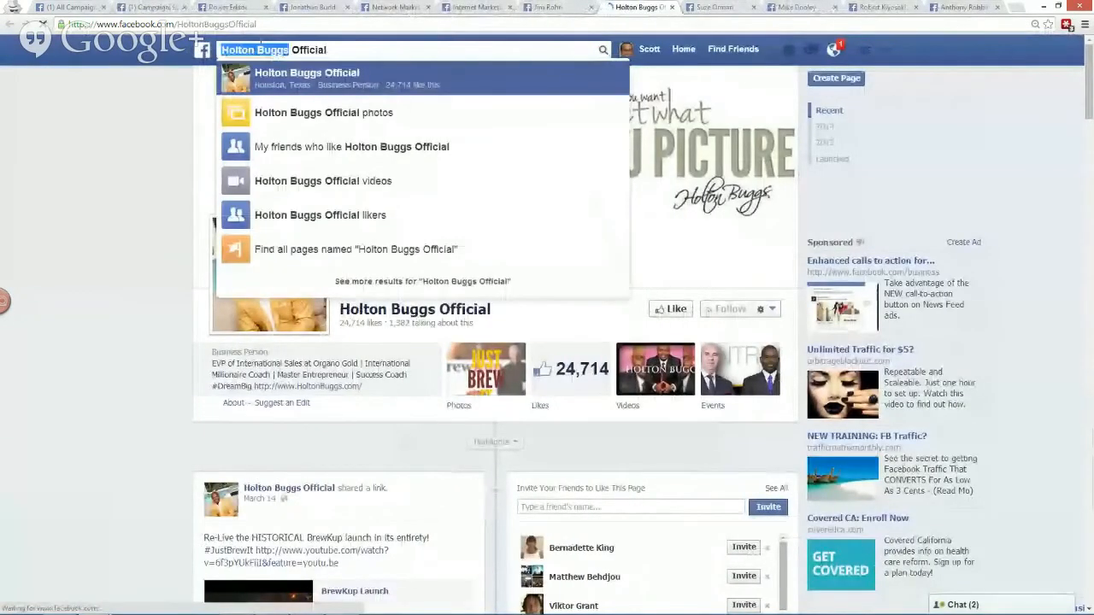
click(313, 6)
click(227, 7)
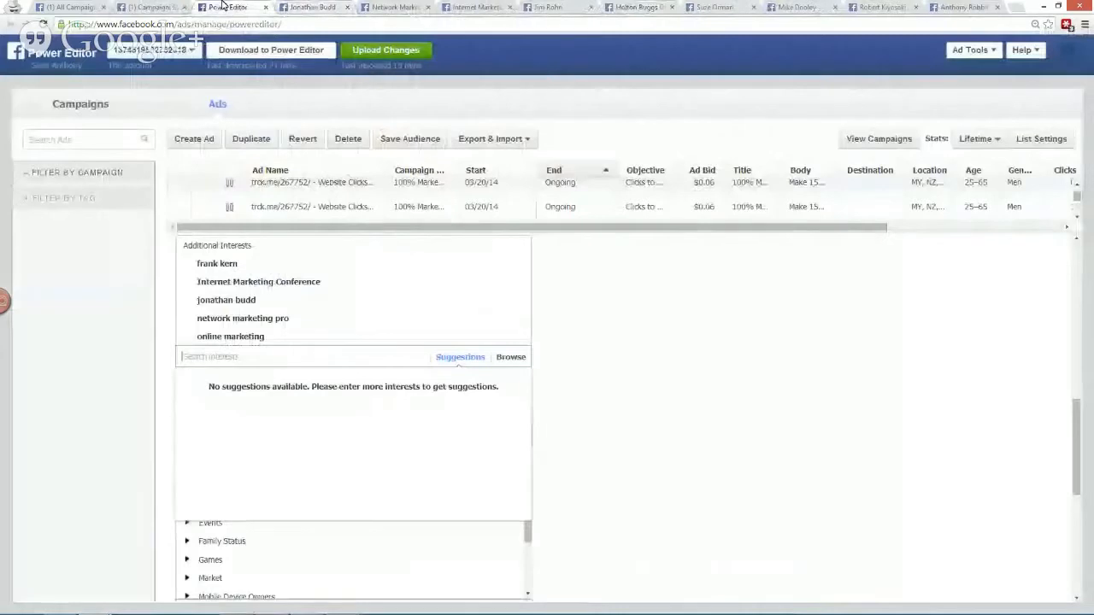
click(260, 359)
text(holton bug)
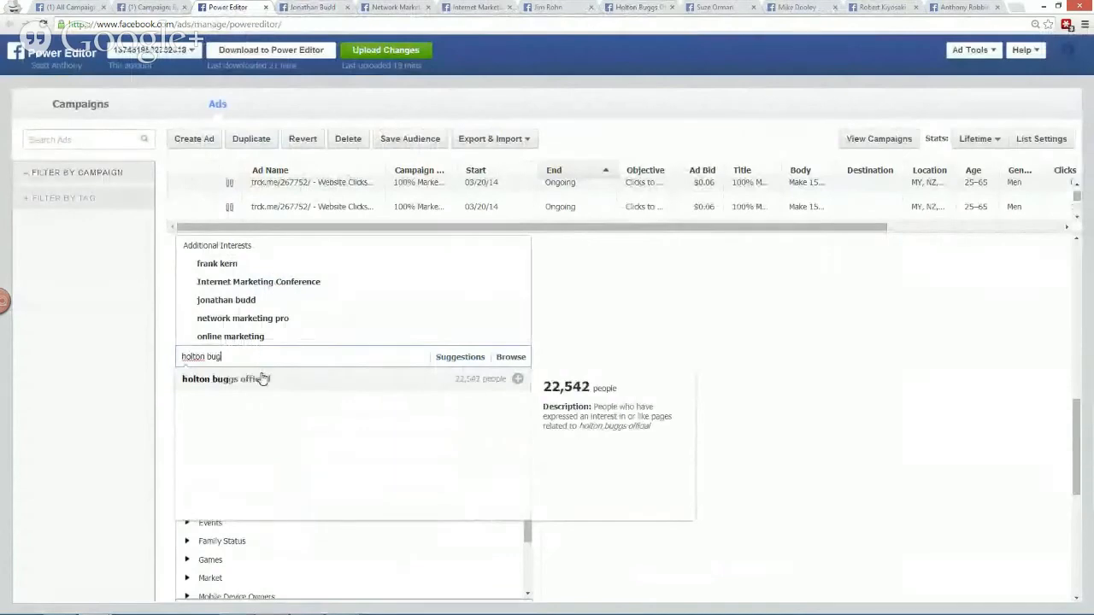
click(263, 378)
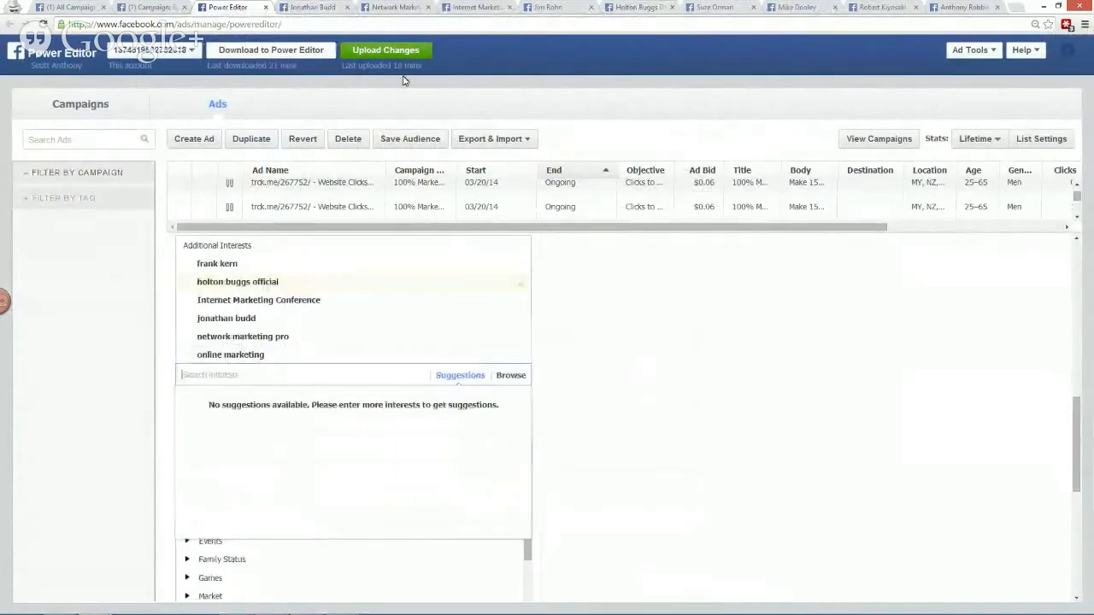
- Copy Jim Rohn's name from his page, close that page and add Jim Rohn to the ad's targeted interests
click(525, 6)
click(277, 51)
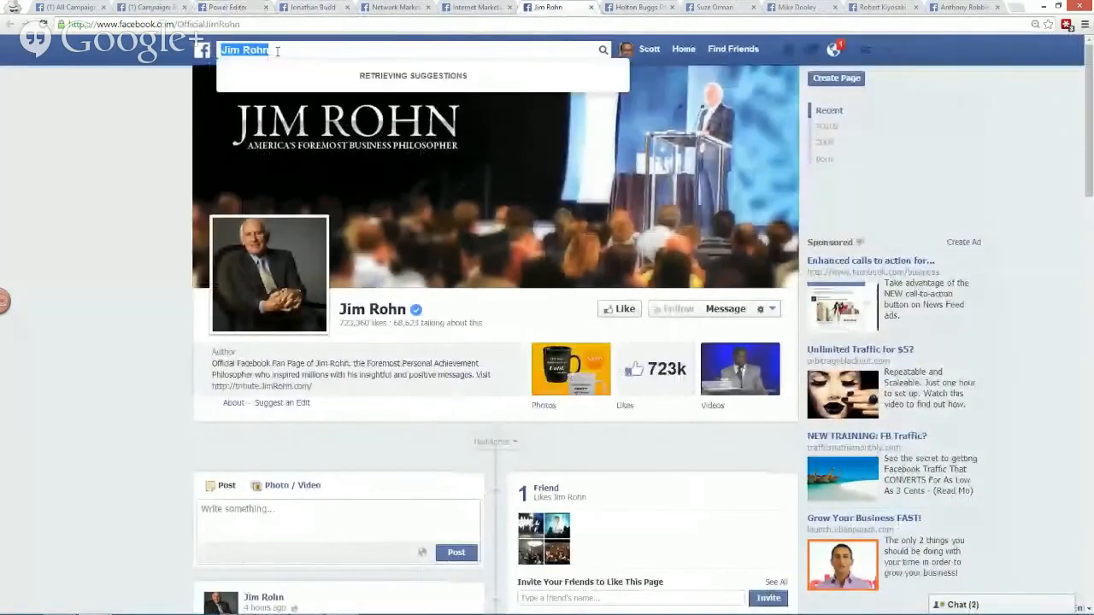
key(ctrl+w)
click(251, 7)
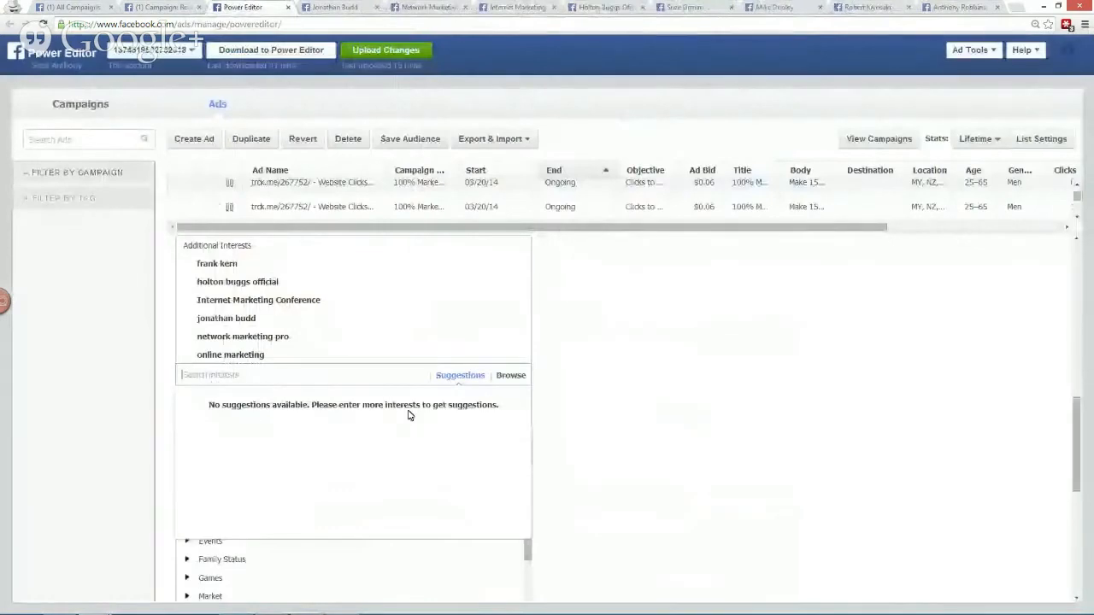
click(377, 376)
key(ctrl+v)
click(377, 394)
- Close the Internet Marketing and Holton Buggs Official pages
click(513, 7)
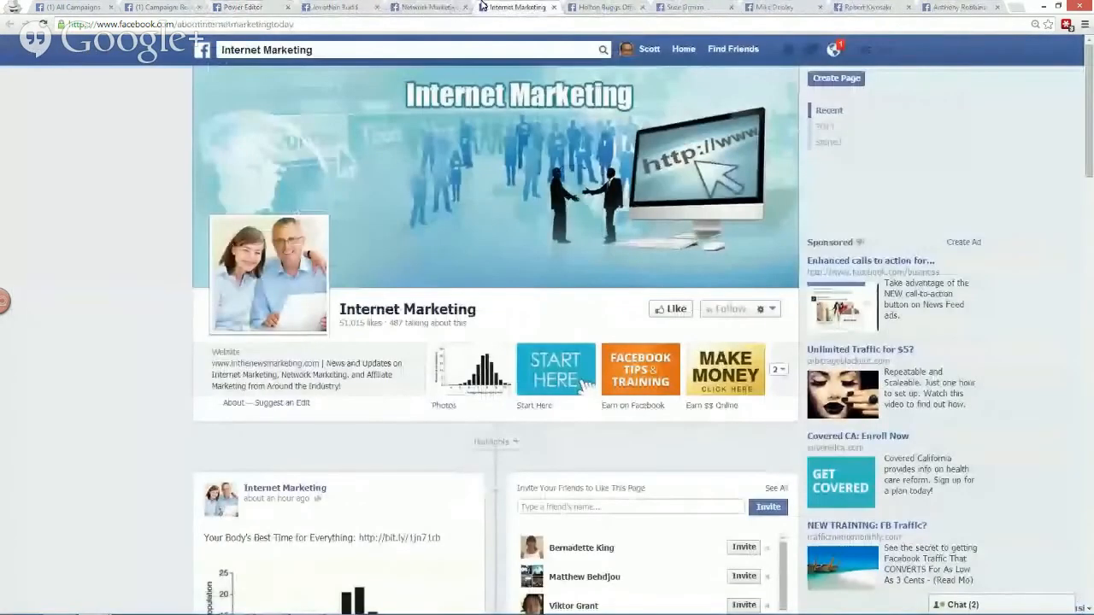
key(ctrl+w)
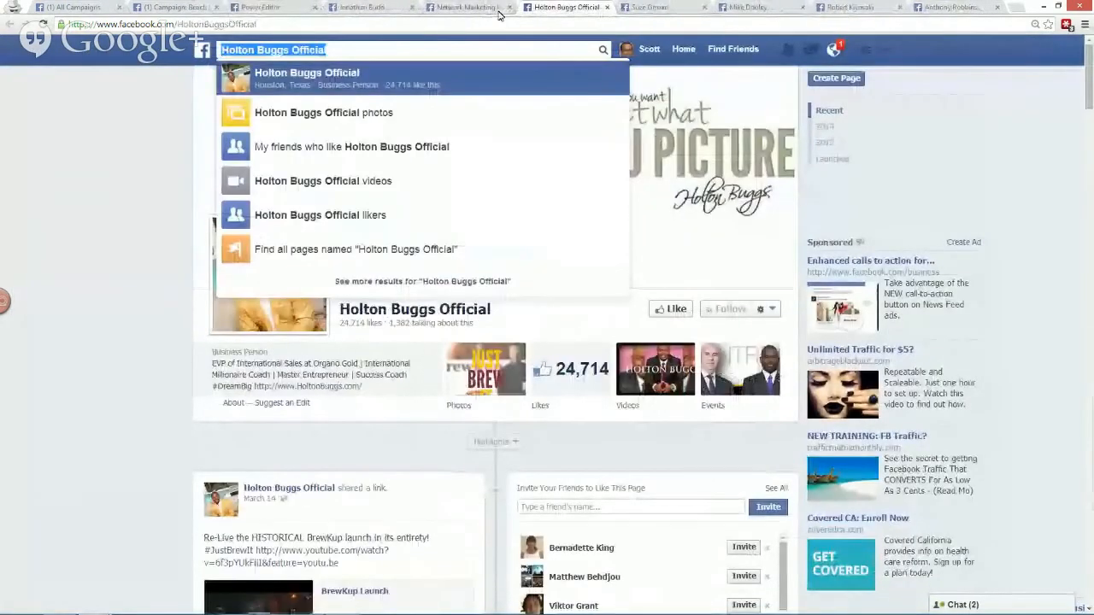
key(ctrl+w)
- Copy Suze Orman's name from her page and add Suze Orman to the ad's targeted interests in Power Editor
click(436, 50)
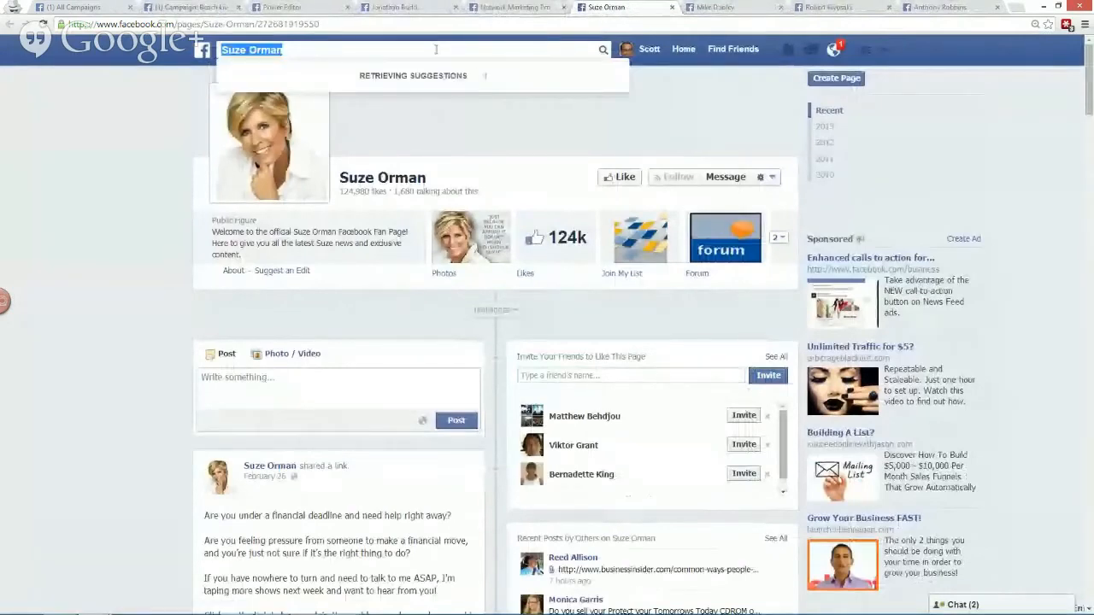
click(276, 6)
drag(414, 248, 363, 384)
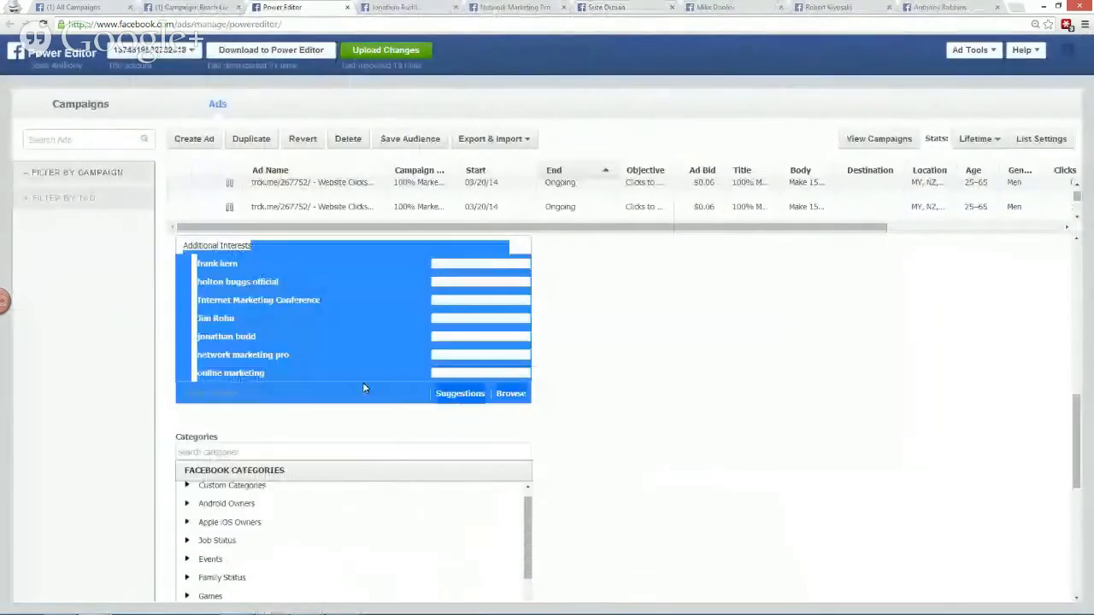
click(365, 393)
key(ctrl+v)
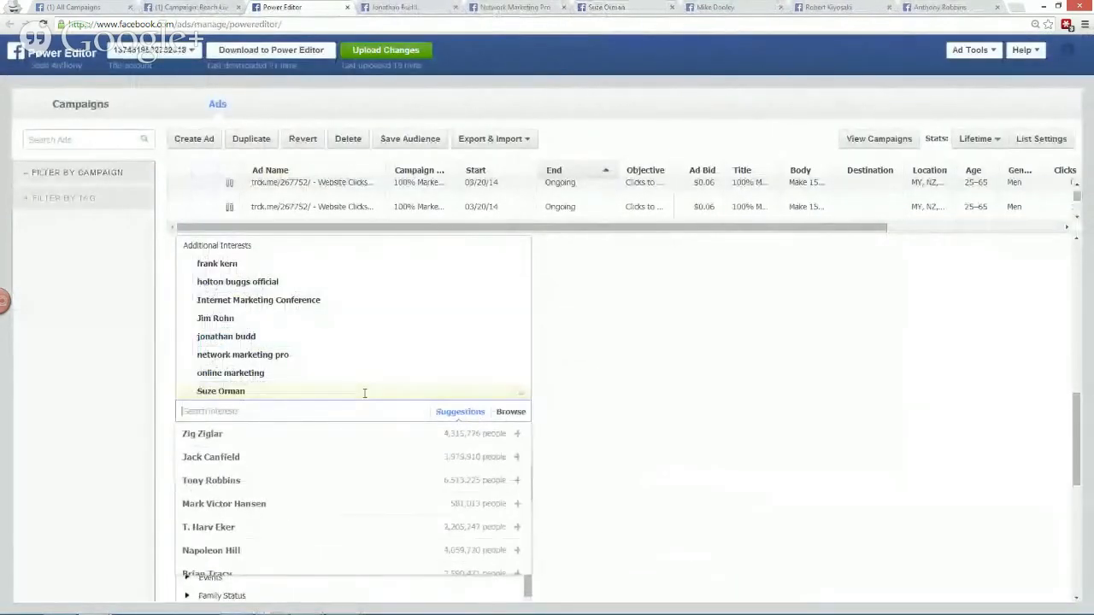
- Close the Suze Orman page and add mike dooley, named as on his page, to the ad's targeted interests in Power Editor
click(593, 6)
key(ctrl+w)
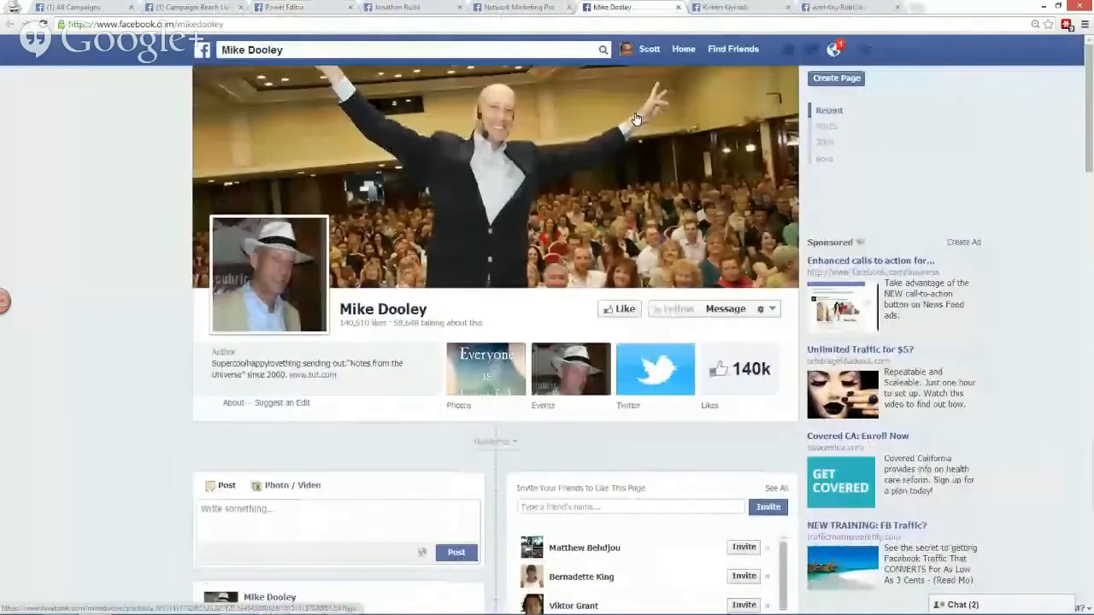
click(427, 49)
click(284, 7)
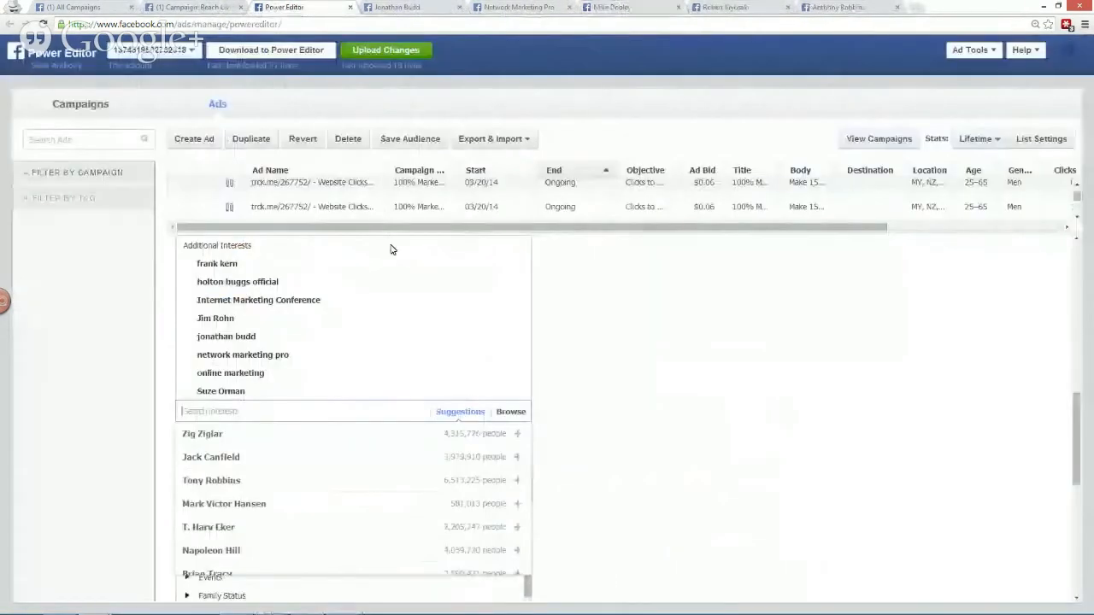
text(mike dooley)
- Close the Mike Dooley page and add Robert Kiyosaki, copied from his page, to the ad's targeted interests
click(611, 7)
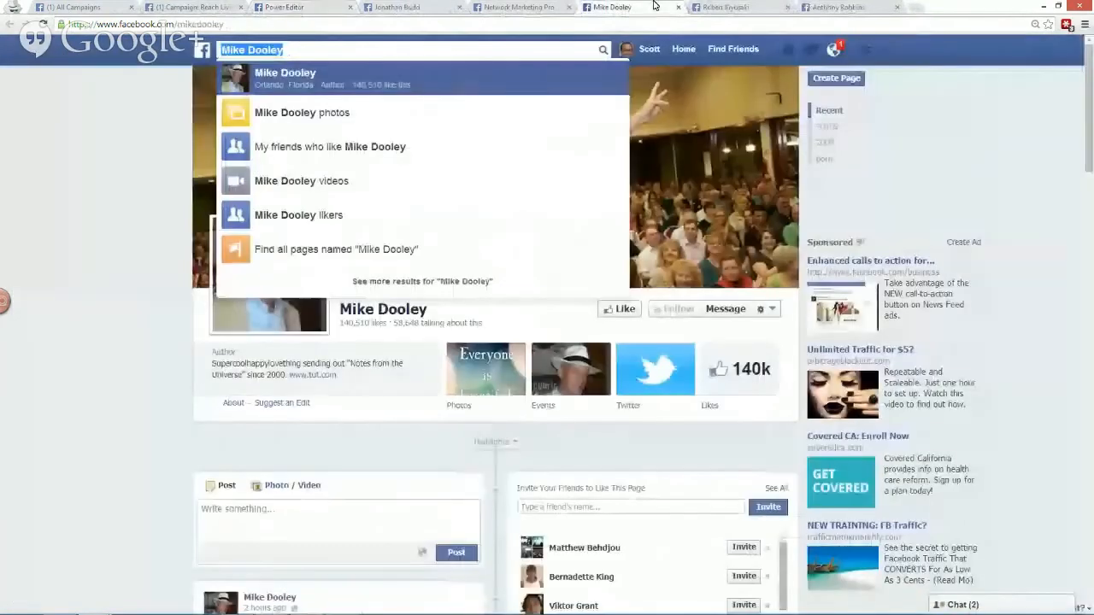
key(ctrl+w)
click(551, 49)
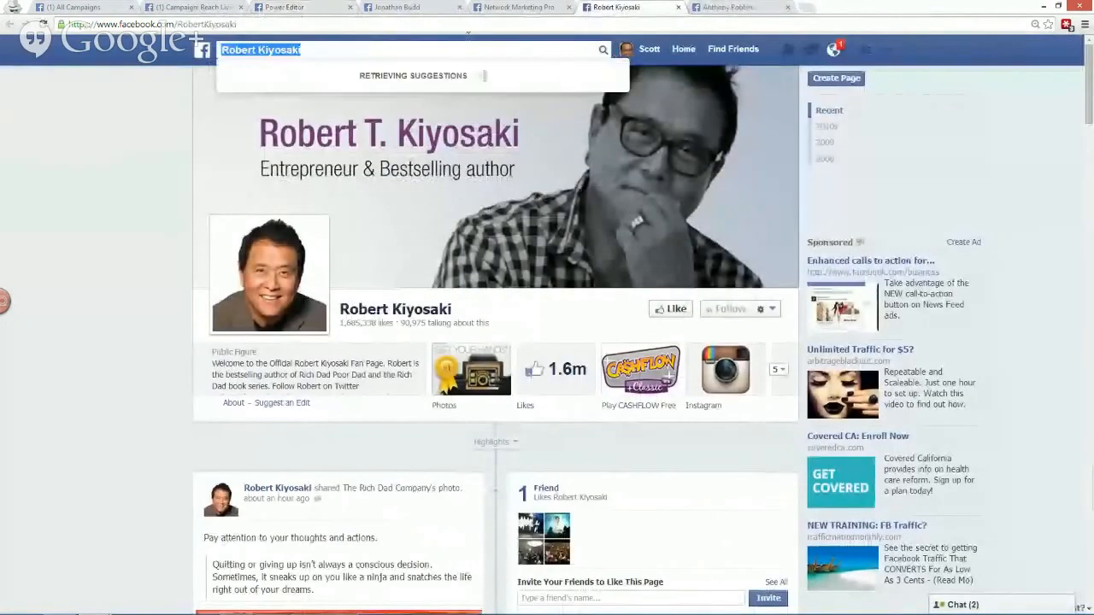
key(ctrl+c)
click(285, 7)
key(ctrl+v)
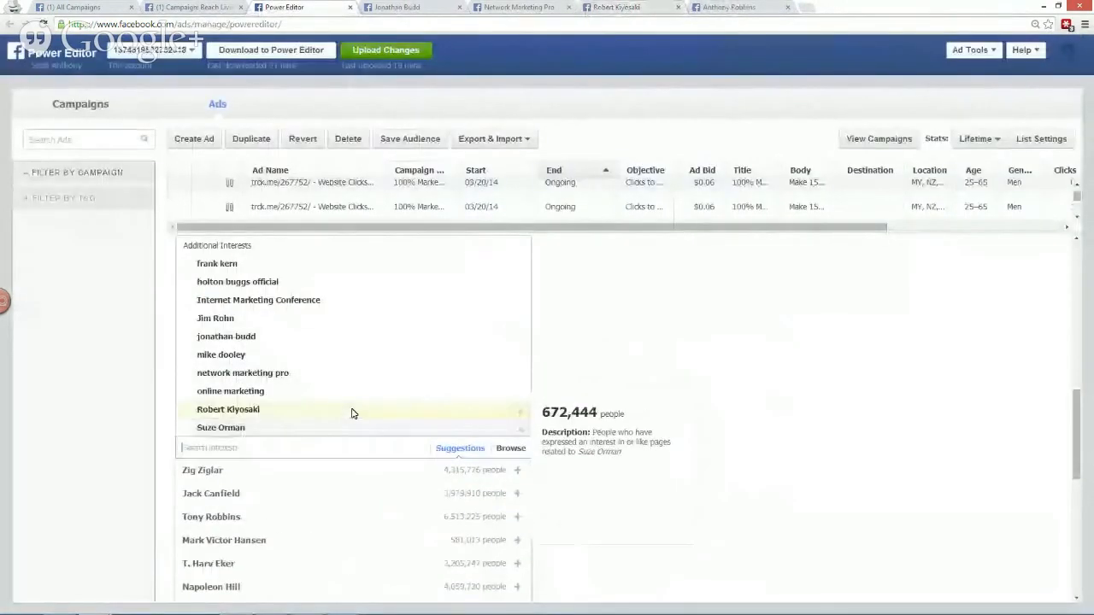
- Close the Robert Kiyosaki, Anthony Robbins and Network Marketing Pro pages and return to Power Editor
click(658, 7)
key(ctrl+w)
click(513, 49)
key(ctrl+w)
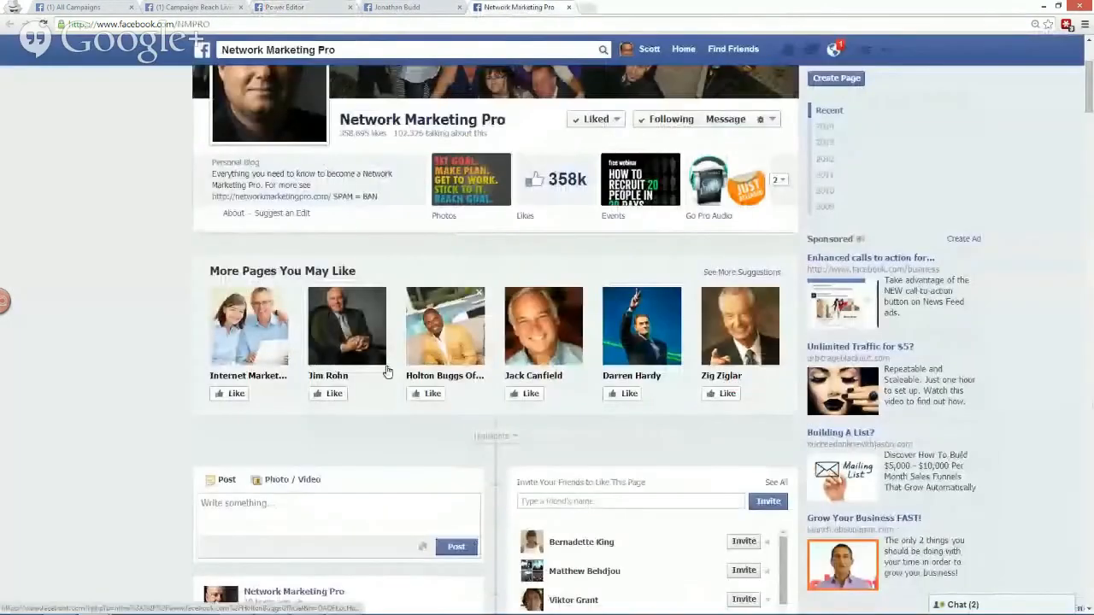
key(ctrl+w)
click(304, 7)
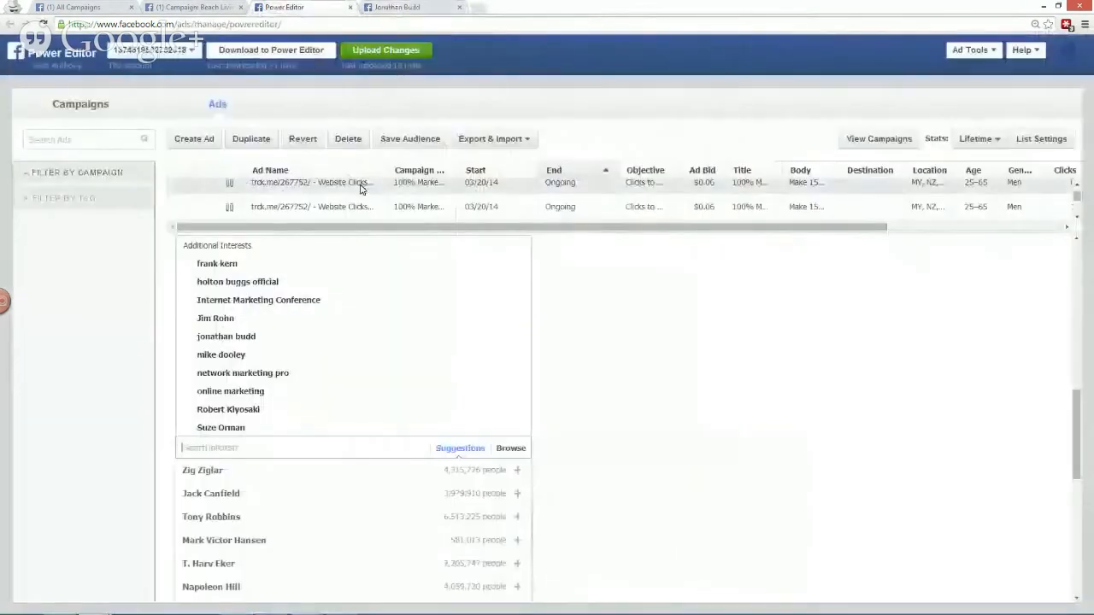
- Add the suggested interests Jack Canfield, Zig Ziglar, Tony Robbins, T. Harv Eker and Napoleon Hill to the ad's targeting
scroll(379, 423, down, 1)
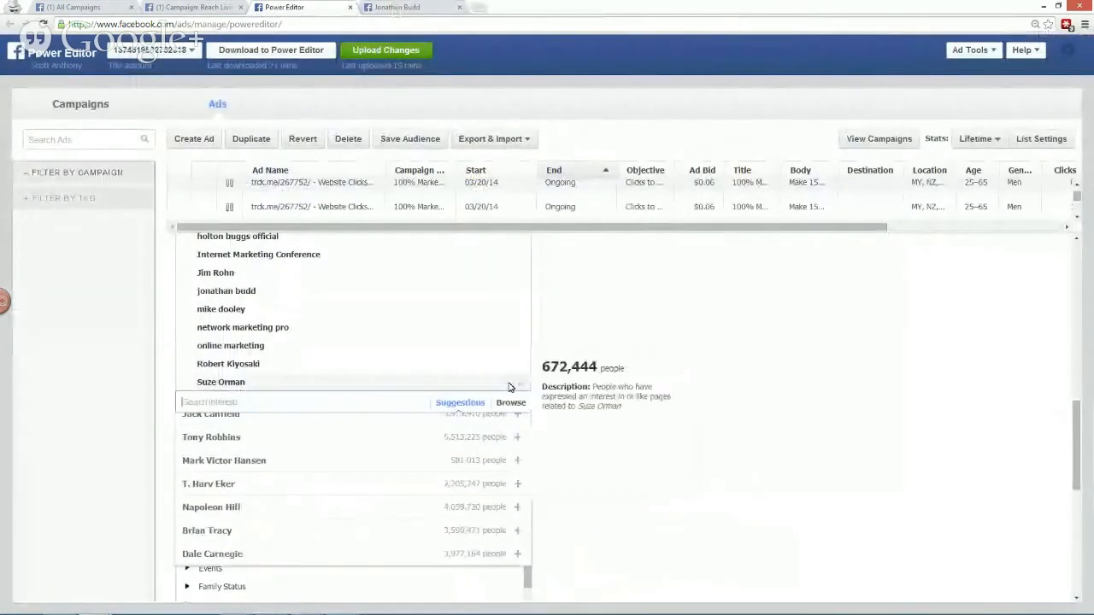
scroll(427, 445, down, 2)
scroll(684, 382, down, 3)
scroll(683, 383, up, 3)
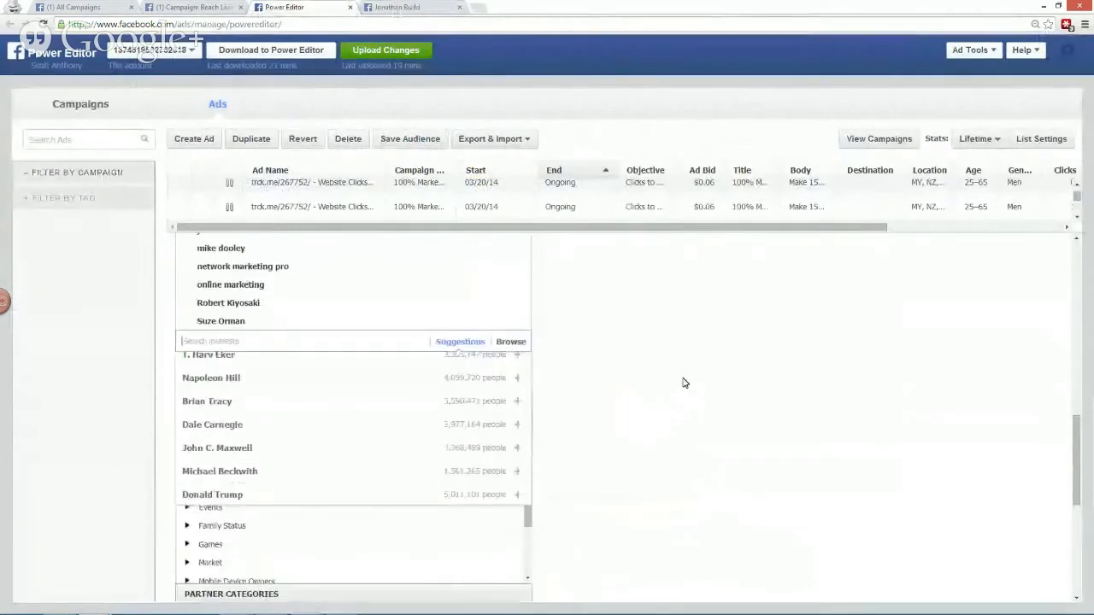
scroll(434, 345, up, 3)
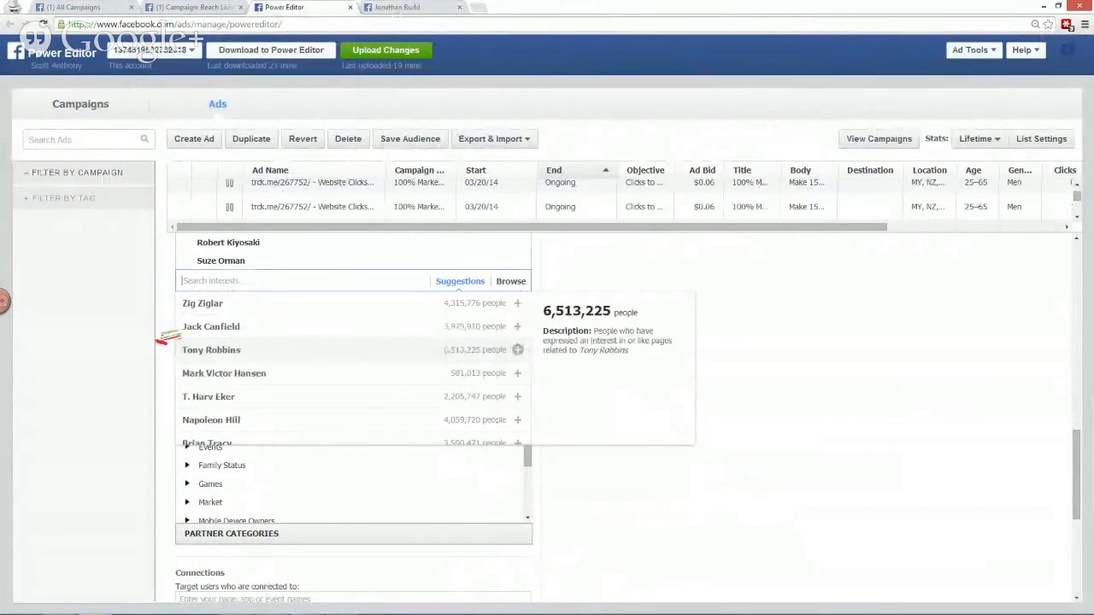
click(298, 329)
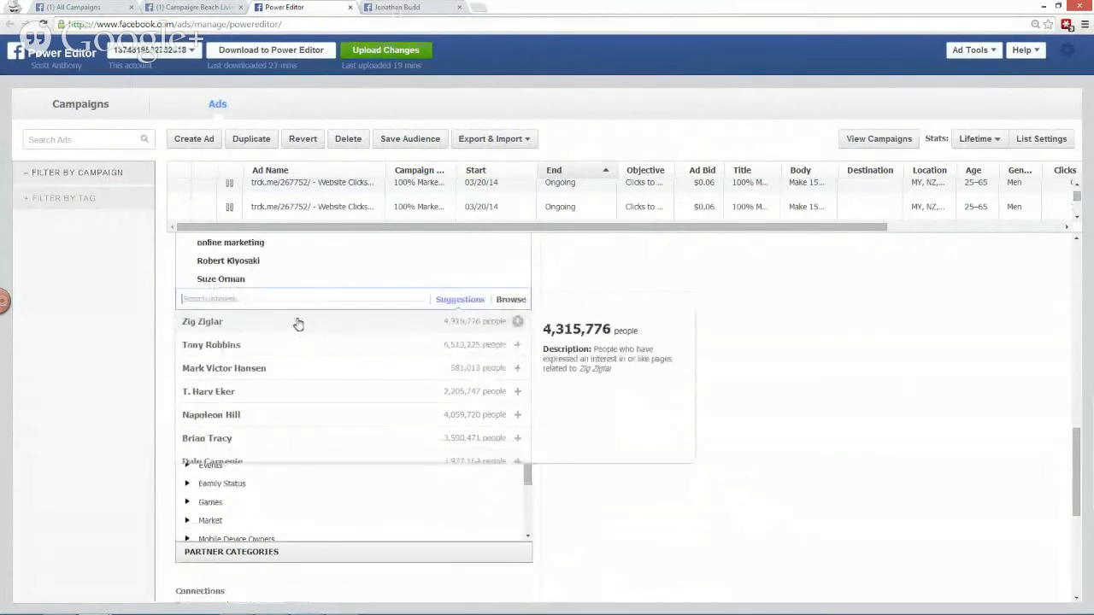
click(284, 325)
click(283, 346)
click(278, 381)
click(276, 398)
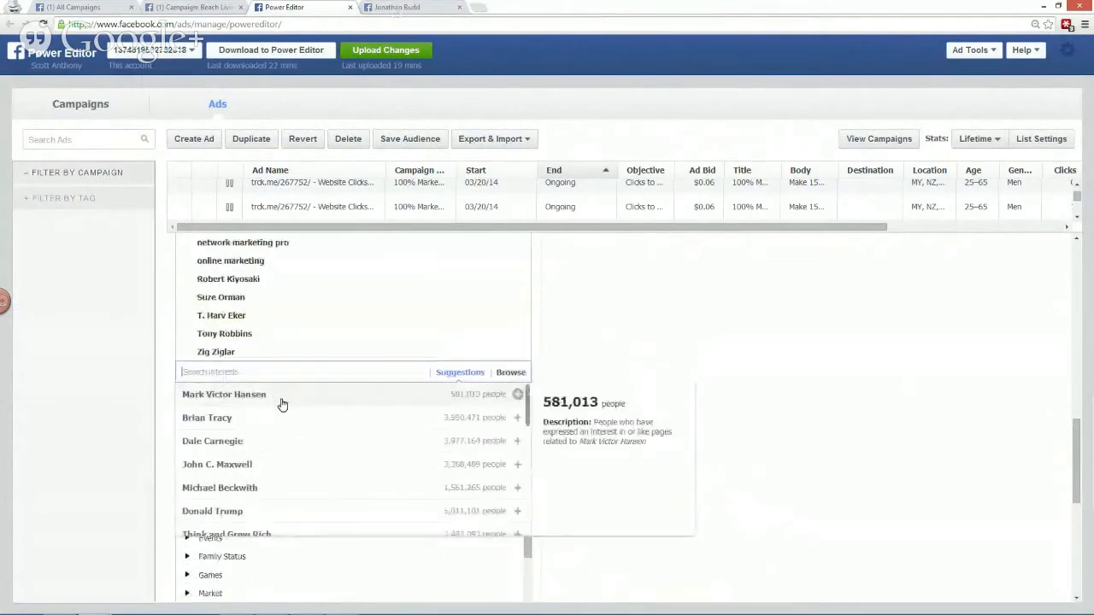
- Add the suggested interests Brian Tracy, Dale Carnegie, John C. Maxwell, Donald Trump and Think and Grow Rich, and close the suggestions
click(271, 422)
click(281, 441)
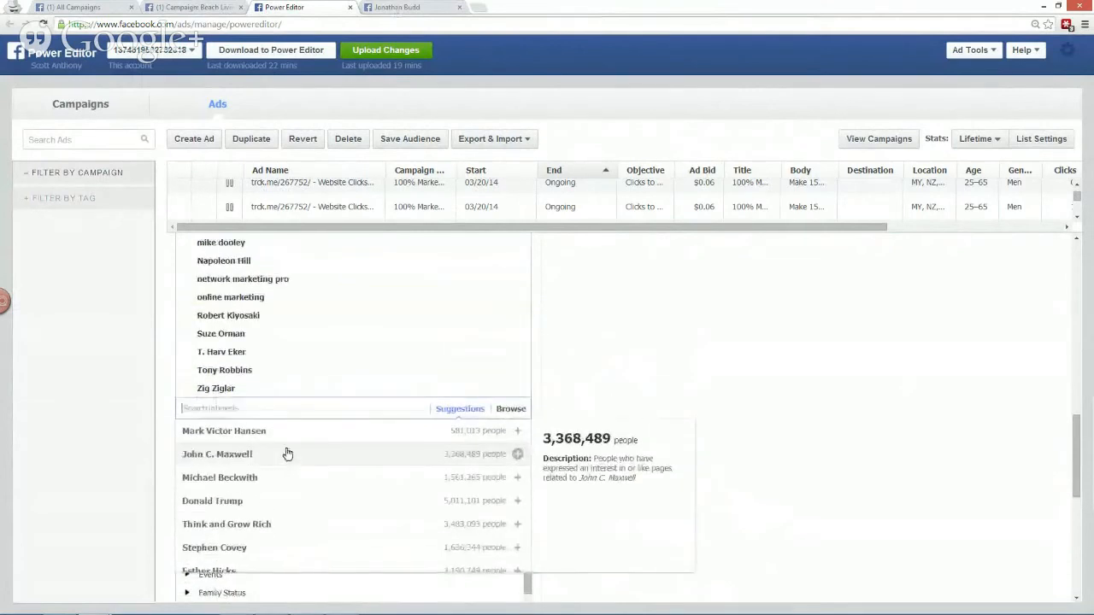
click(285, 455)
click(277, 496)
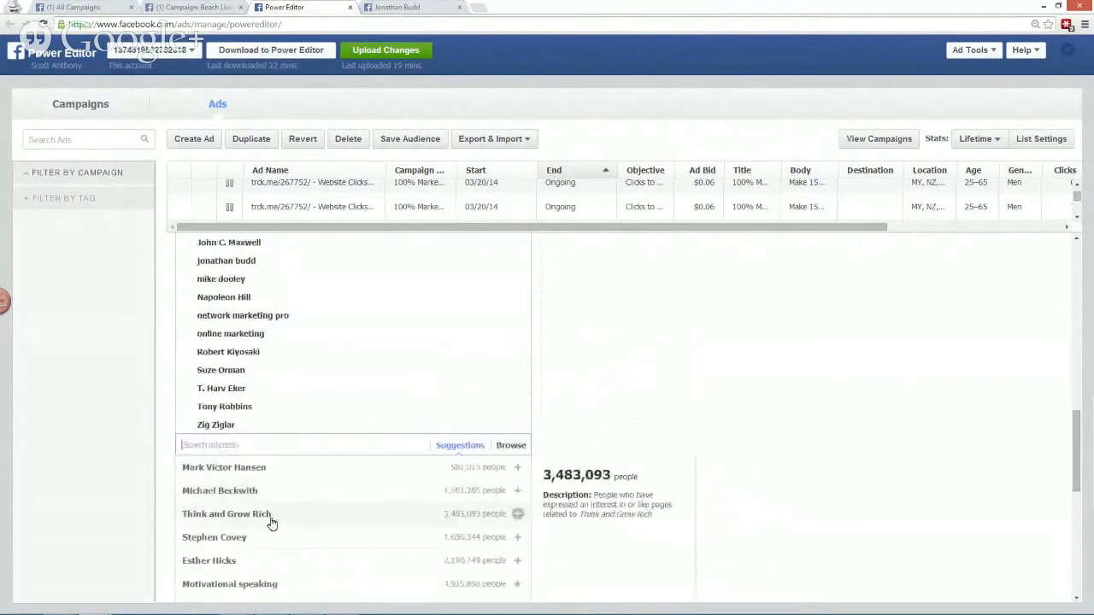
click(278, 514)
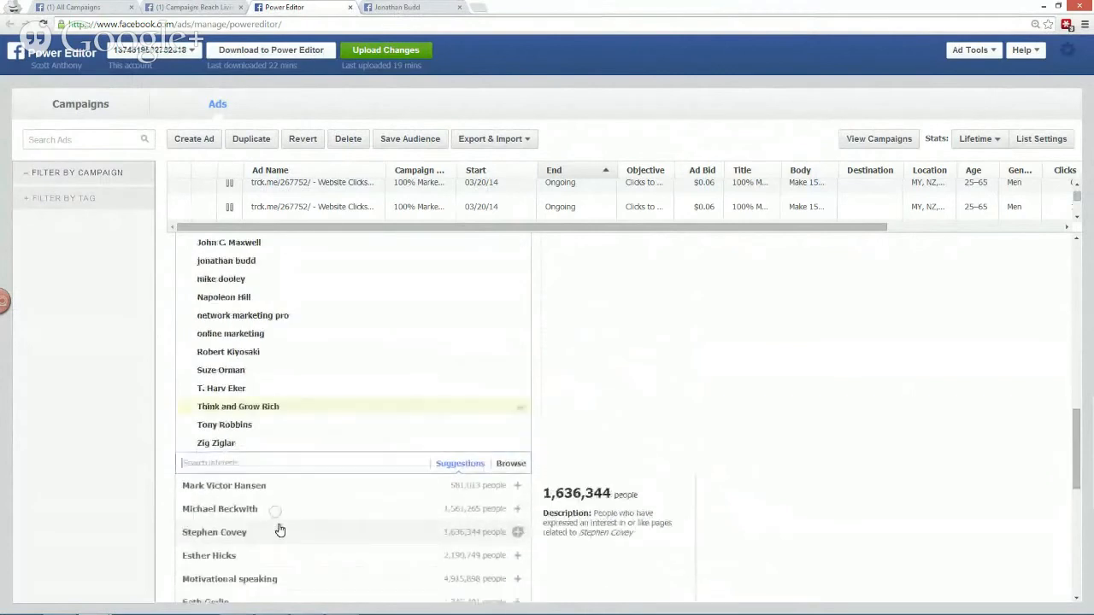
click(129, 449)
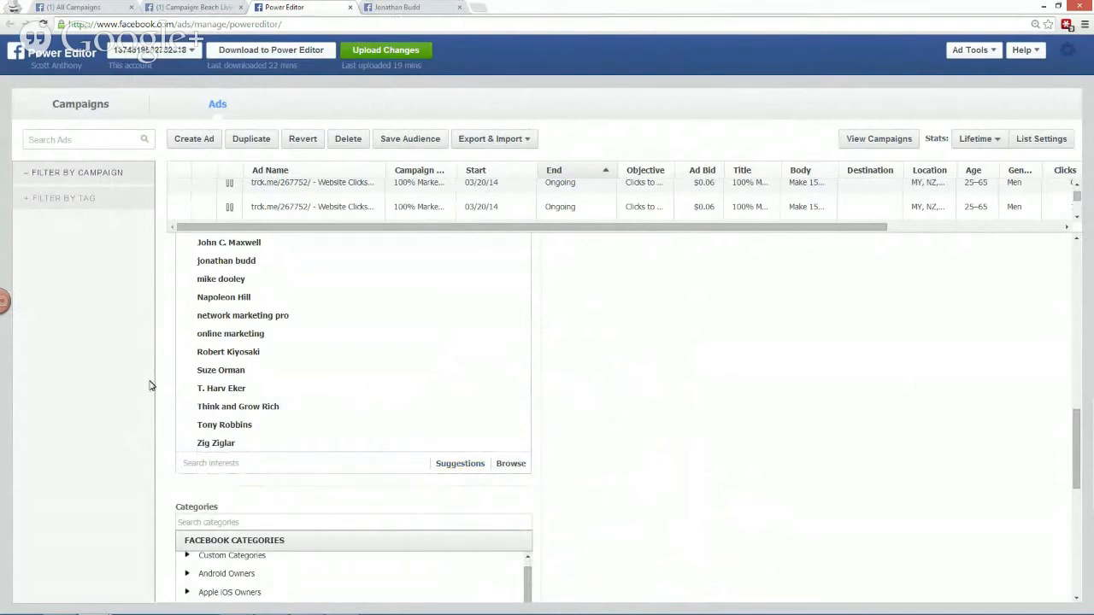
- Reopen the interest suggestions and add Esther Hicks and Rich Dad Poor Dad to the ad's targeted interests
scroll(694, 433, down, 3)
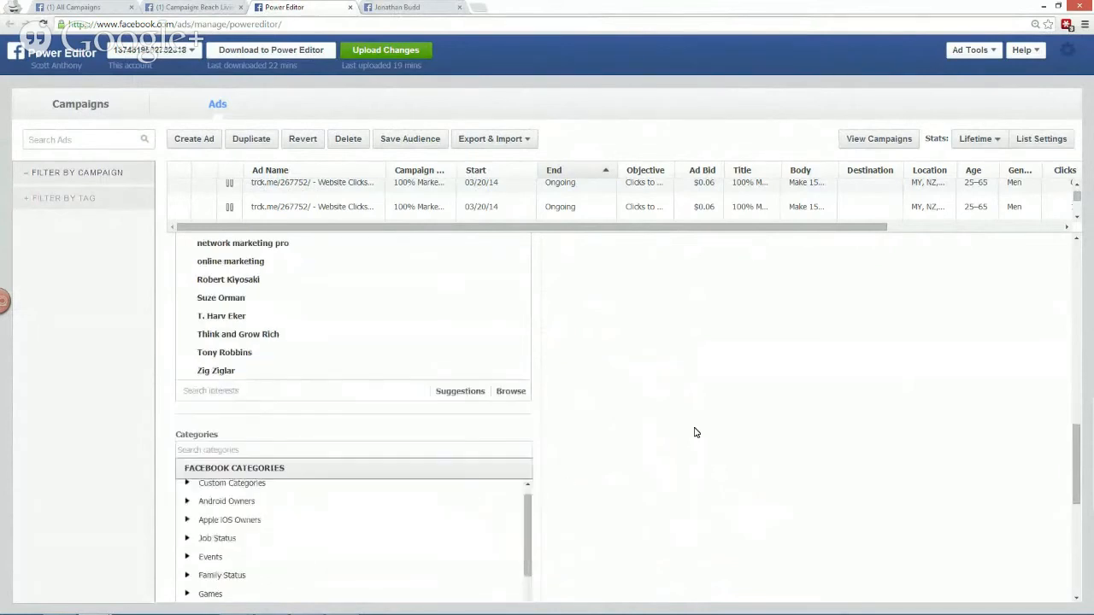
scroll(538, 293, up, 1)
click(437, 295)
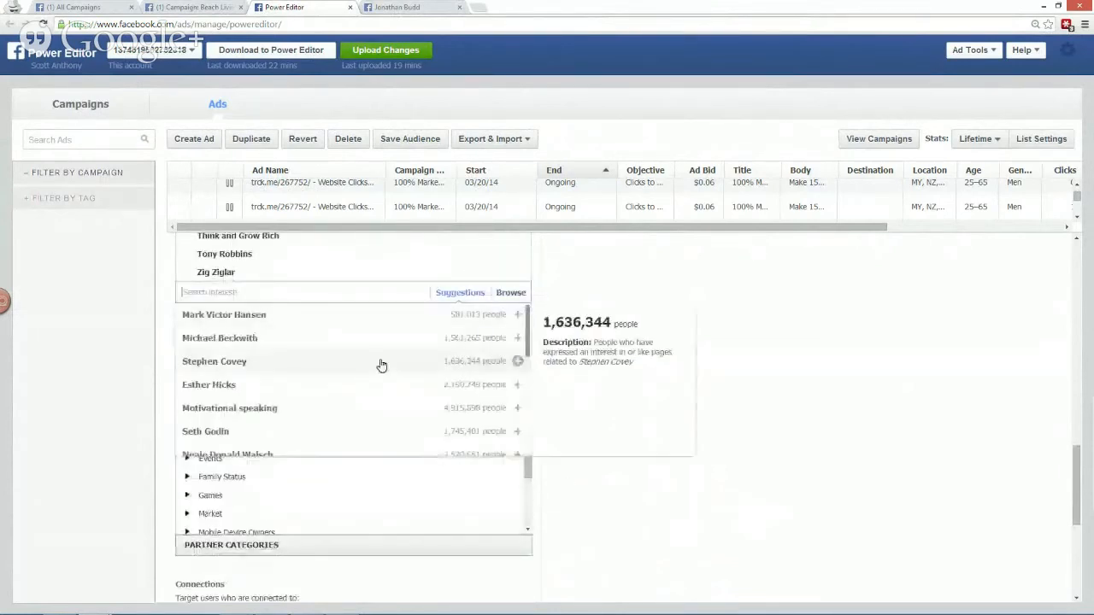
scroll(368, 359, down, 1)
click(342, 342)
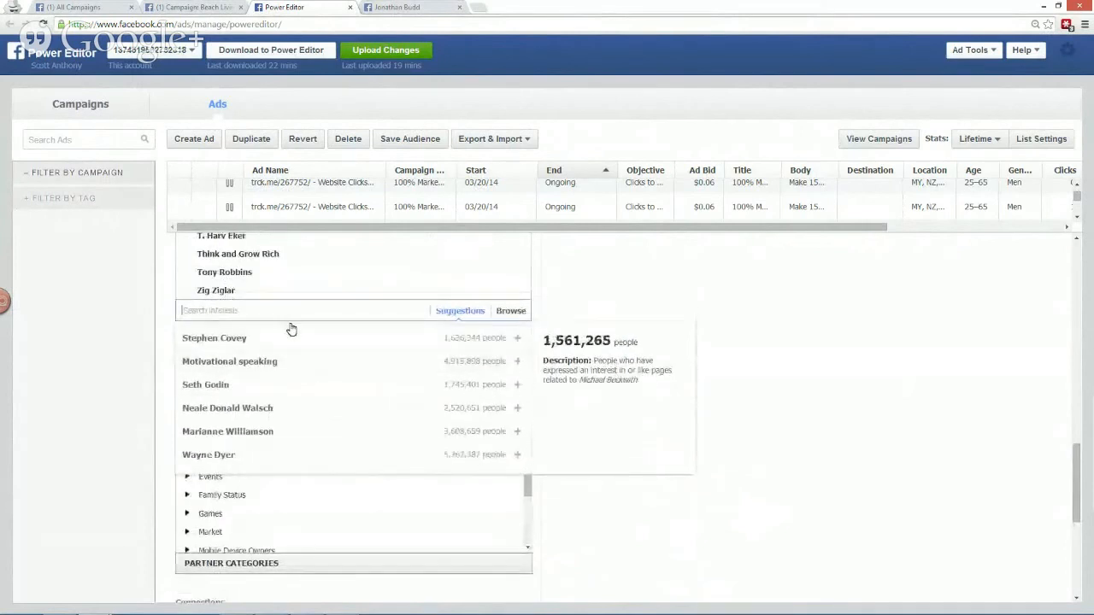
scroll(308, 427, down, 2)
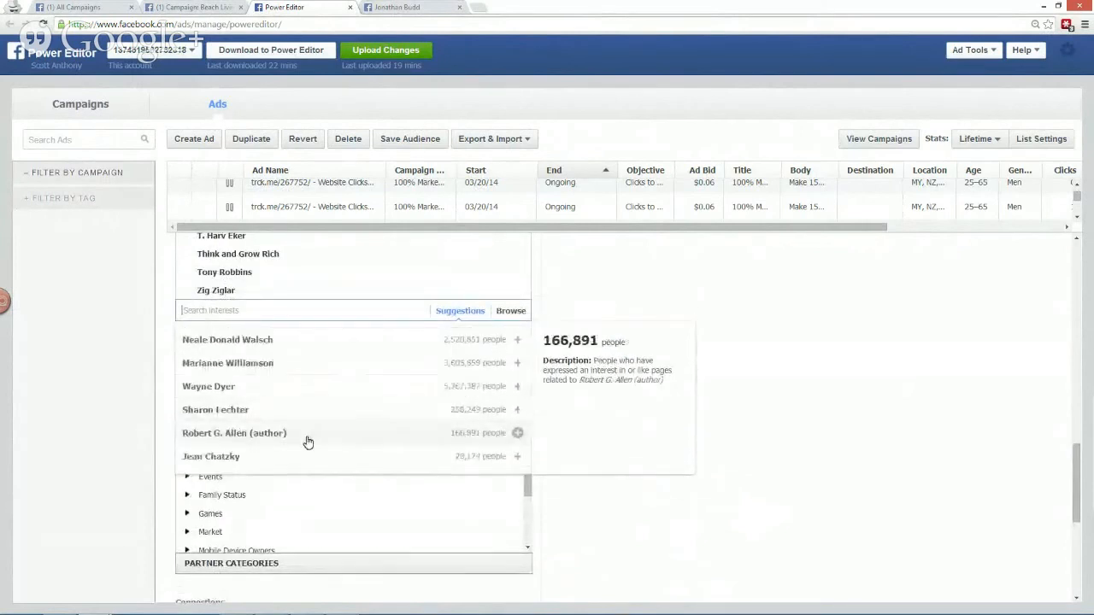
scroll(308, 441, down, 3)
click(307, 442)
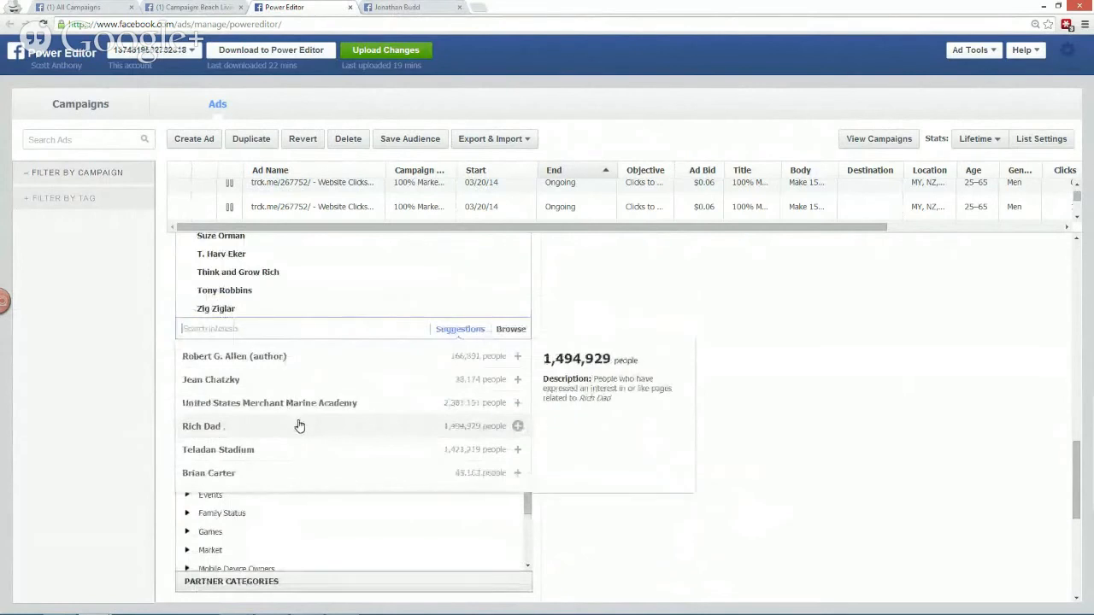
- Look through the remaining suggestions, add Seth Godin to the targeted interests and close the suggestions
scroll(336, 417, down, 1)
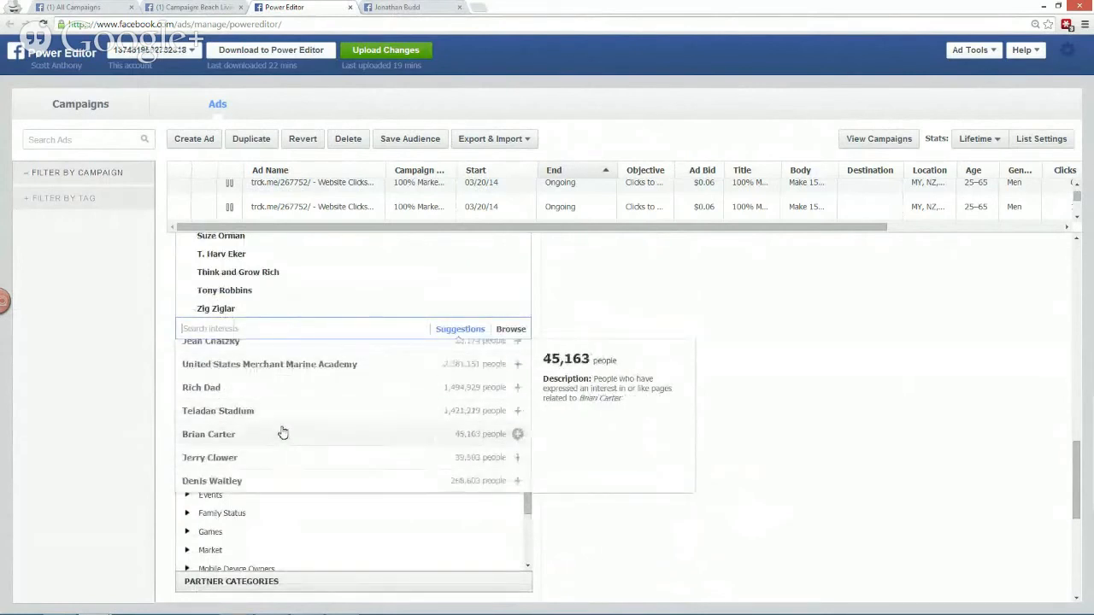
scroll(282, 415, up, 2)
scroll(282, 416, up, 5)
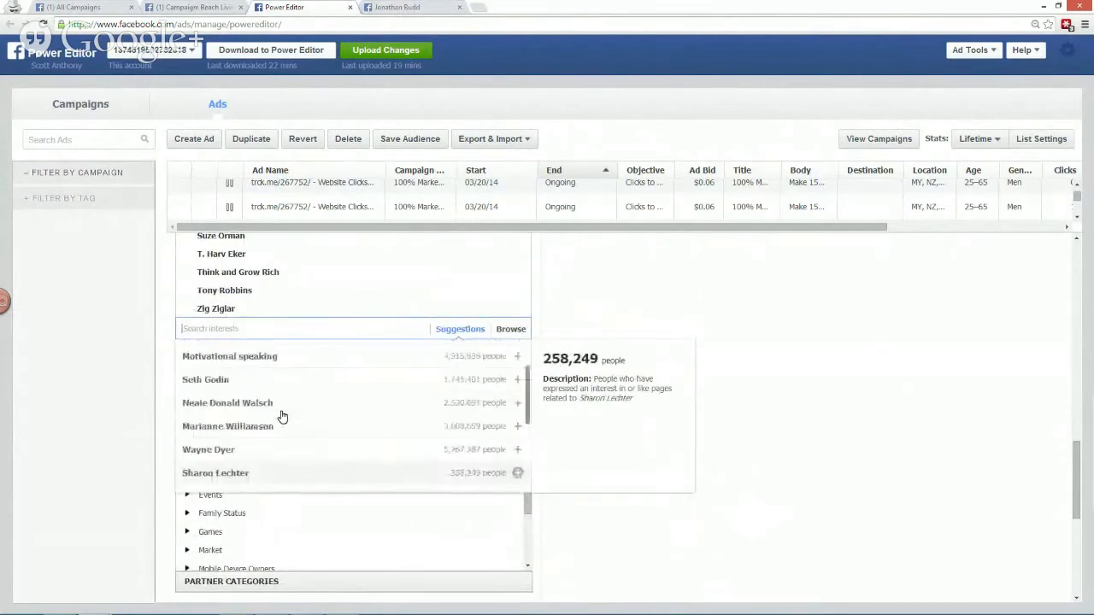
scroll(283, 416, down, 1)
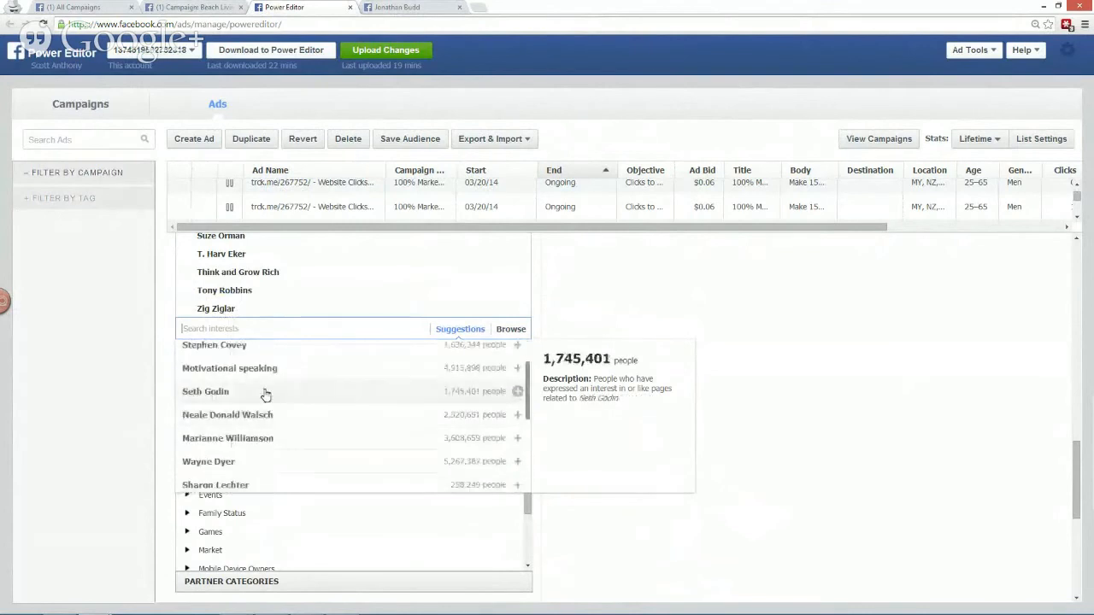
click(264, 390)
scroll(295, 400, up, 1)
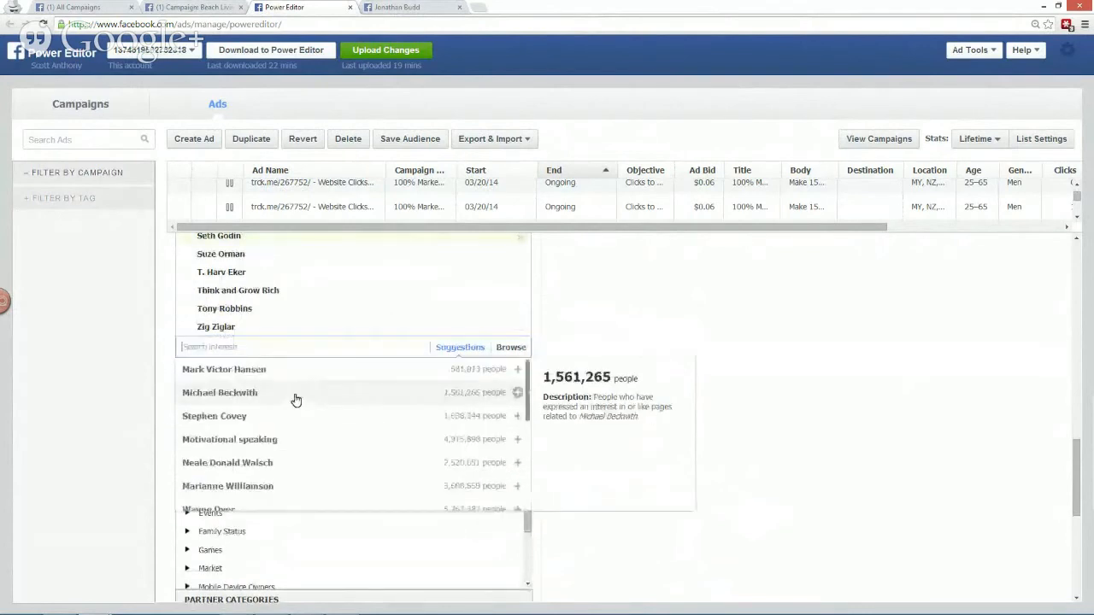
click(666, 313)
- Review the ad's potential audience size and its summary of locations, age, interests, languages and devices
scroll(665, 311, up, 3)
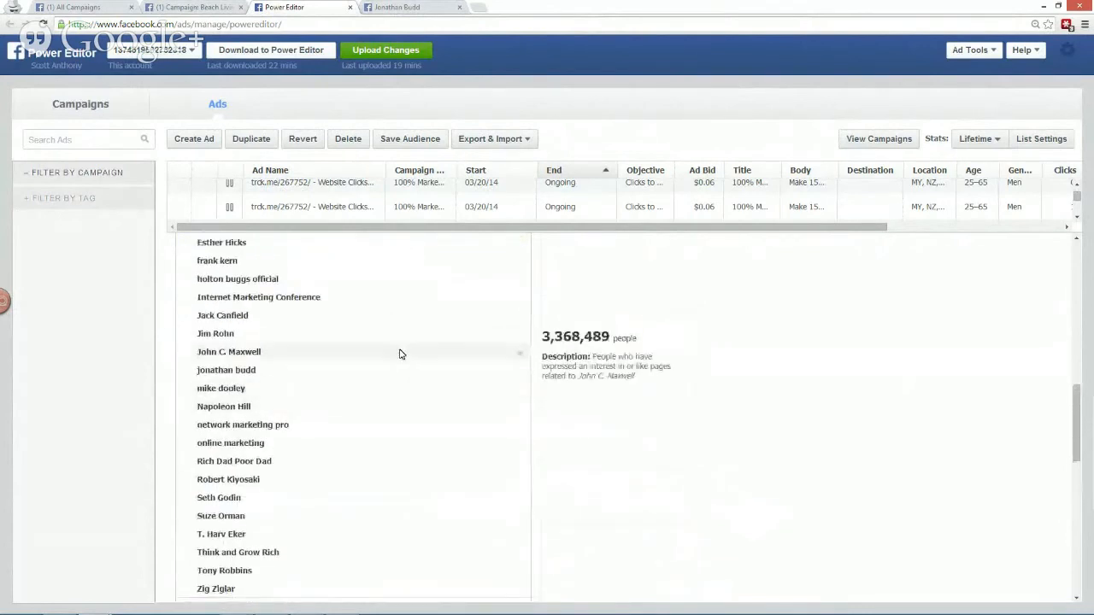
scroll(399, 354, up, 5)
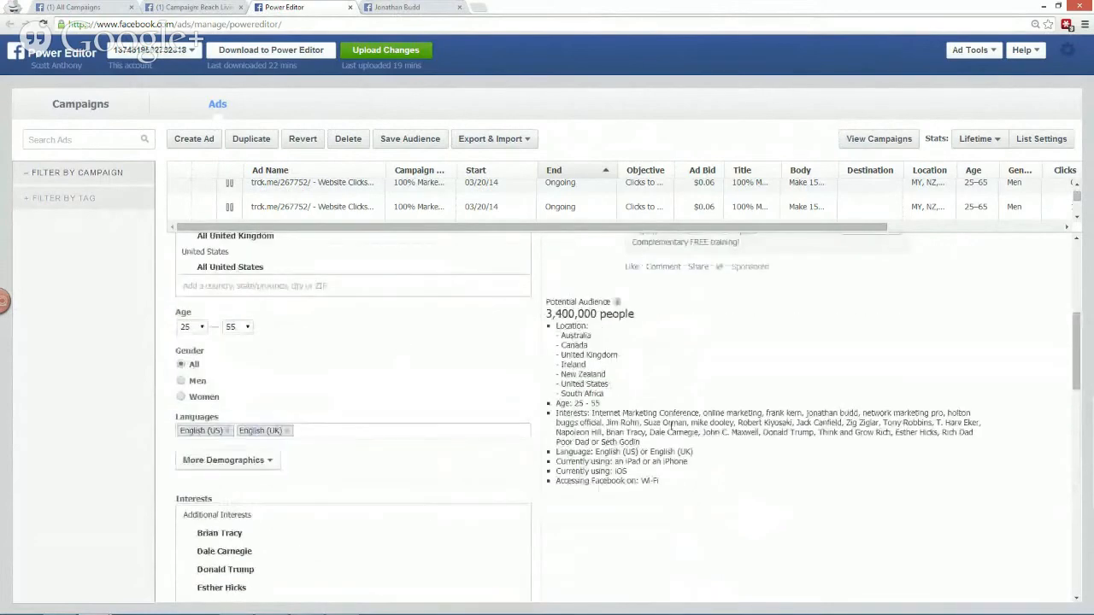
scroll(671, 424, down, 1)
scroll(671, 424, up, 1)
scroll(671, 428, down, 2)
scroll(671, 430, up, 3)
drag(651, 440, 545, 440)
click(716, 475)
scroll(716, 475, down, 1)
scroll(716, 475, up, 2)
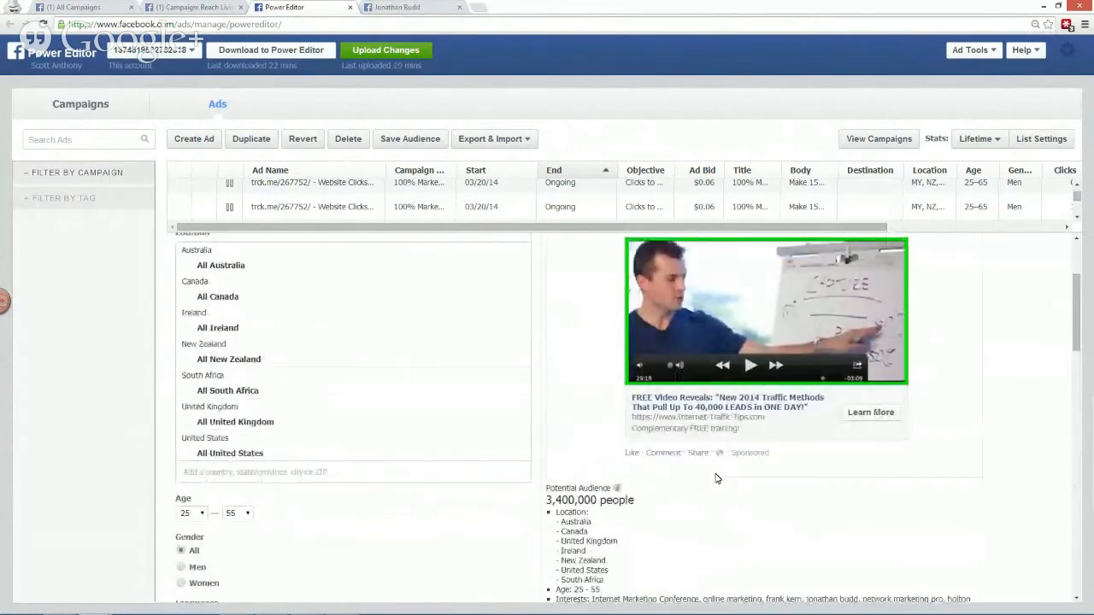
- Look over the Facebook Categories, Partner Categories, Connections and Friends of connections options in the audience settings
scroll(717, 478, down, 5)
scroll(717, 478, down, 4)
scroll(716, 477, up, 3)
scroll(717, 477, down, 1)
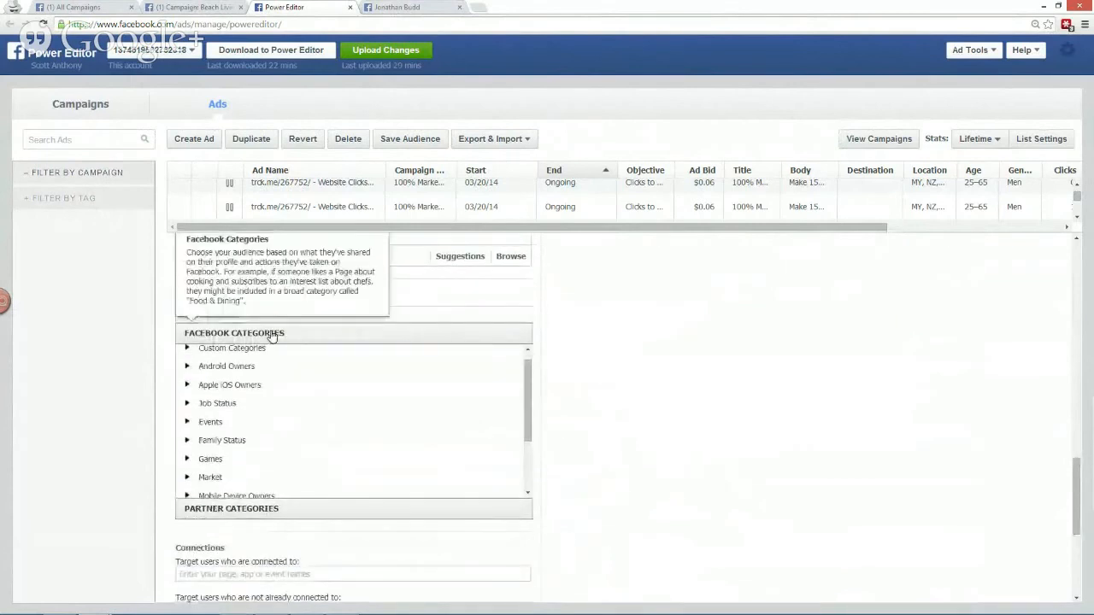
scroll(276, 386, down, 5)
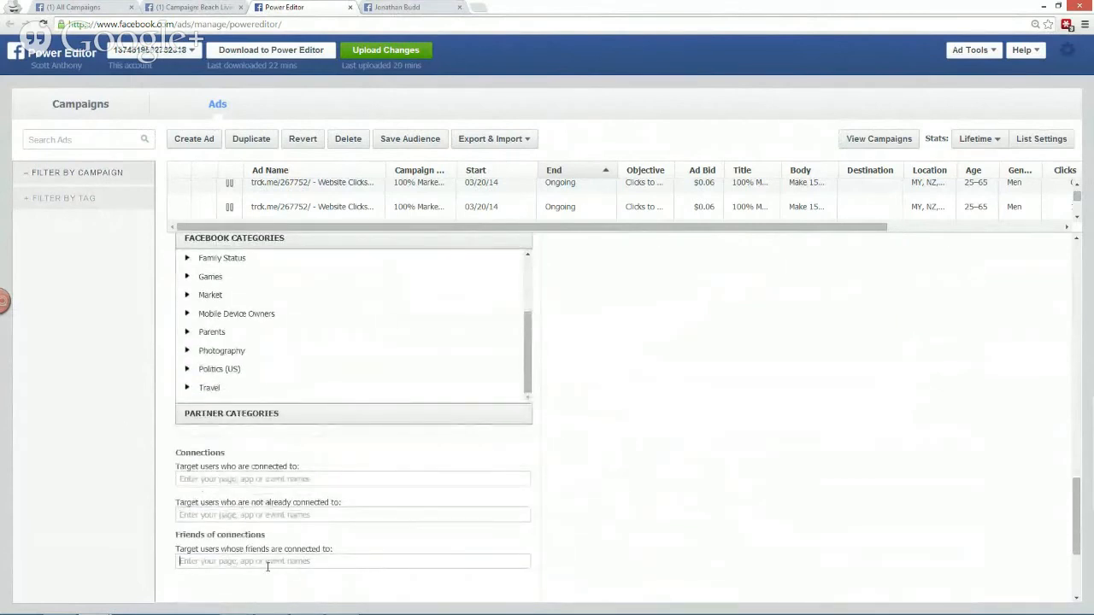
scroll(291, 547, up, 4)
scroll(706, 389, up, 8)
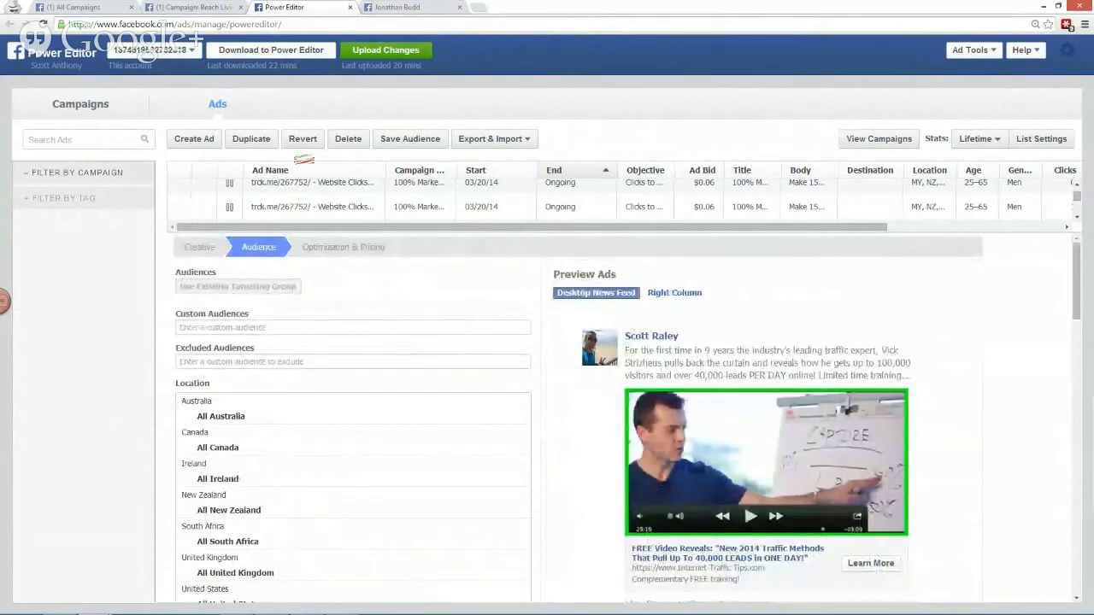
drag(226, 222, 273, 276)
drag(268, 221, 224, 263)
drag(181, 224, 218, 272)
drag(235, 223, 178, 261)
drag(339, 323, 342, 256)
mouse_move(325, 267)
mouse_down()
mouse_move(345, 254)
mouse_move(361, 269)
mouse_move(400, 264)
mouse_up()
drag(482, 248, 398, 243)
- Open the ad's Optimization & Pricing settings and switch bidding from Optimized CPM to CPC
click(363, 253)
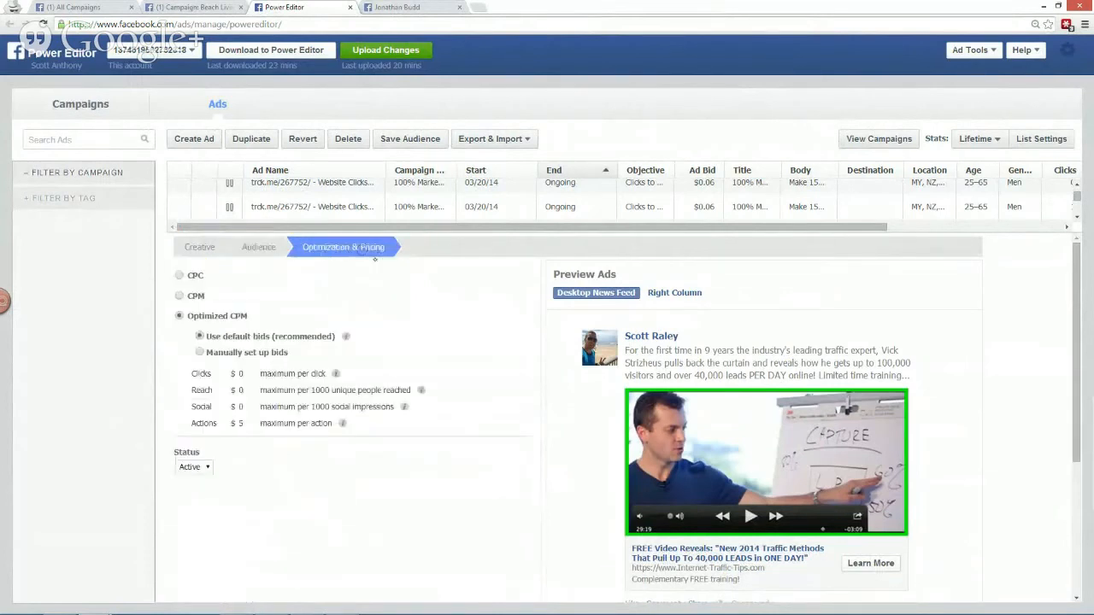
drag(413, 274, 216, 274)
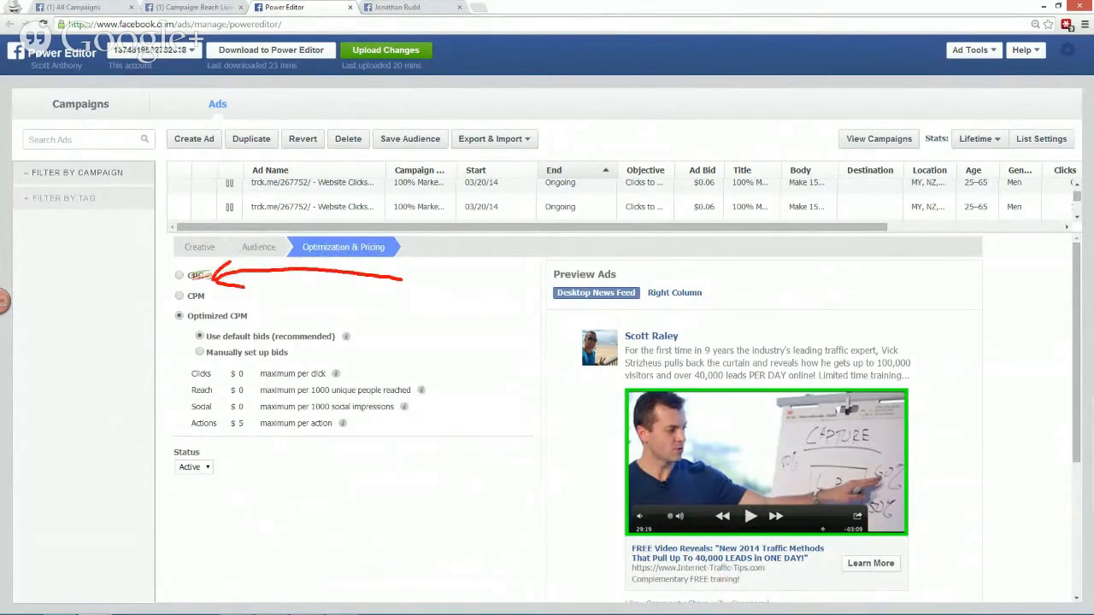
click(179, 275)
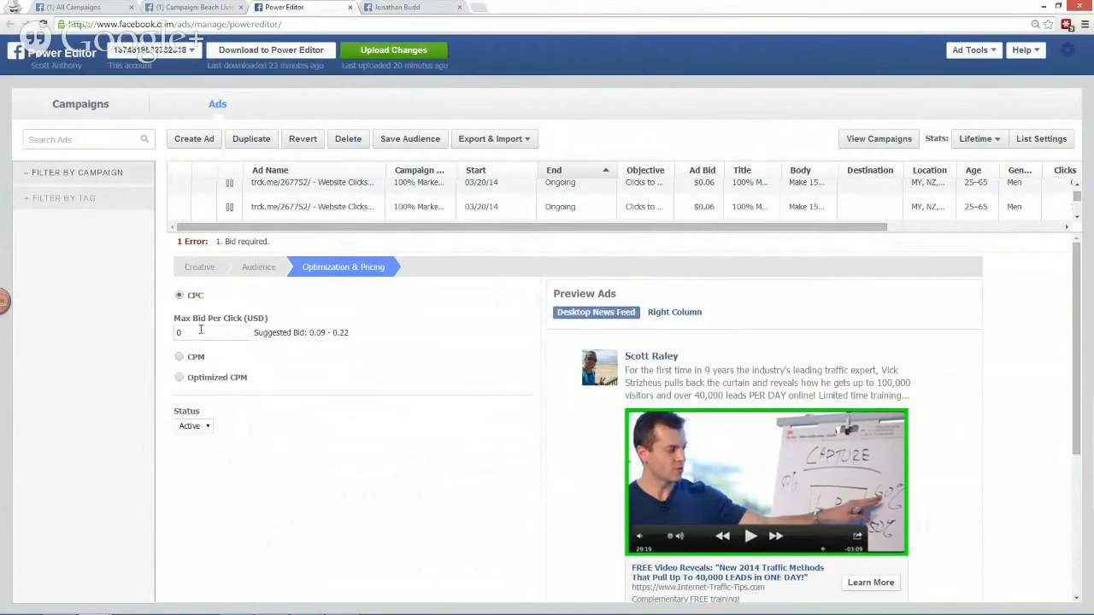
- Check the suggested bid range and set the ad's max bid per click to .18 USD
drag(287, 343, 224, 349)
drag(289, 367, 253, 381)
drag(167, 340, 229, 344)
key(Escape)
click(230, 332)
mouse_move(363, 310)
mouse_down()
mouse_move(244, 309)
mouse_move(365, 302)
mouse_up()
mouse_move(338, 388)
mouse_down()
mouse_move(325, 421)
mouse_move(302, 389)
mouse_up()
click(276, 422)
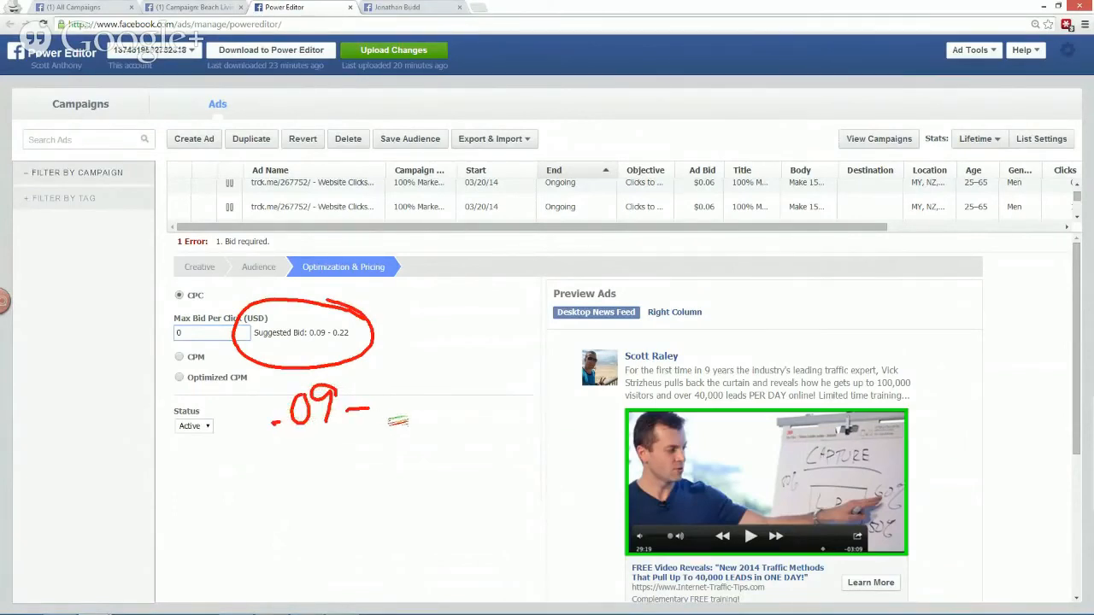
mouse_move(413, 399)
mouse_down()
mouse_move(428, 435)
mouse_move(471, 435)
mouse_up()
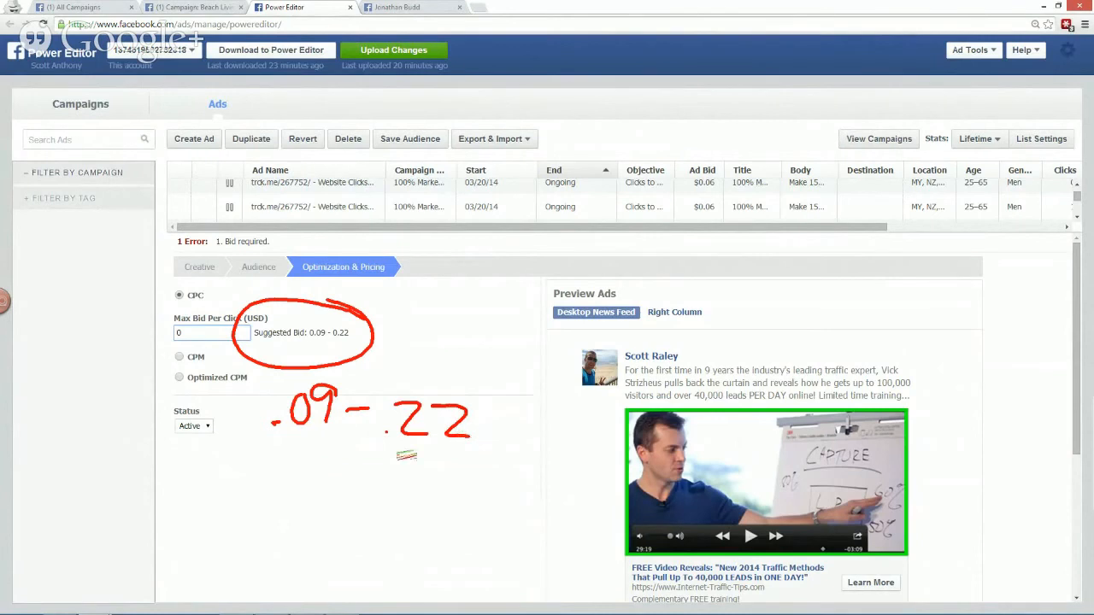
mouse_move(436, 373)
mouse_down()
mouse_move(257, 371)
mouse_move(250, 467)
mouse_move(499, 381)
mouse_move(396, 370)
mouse_up()
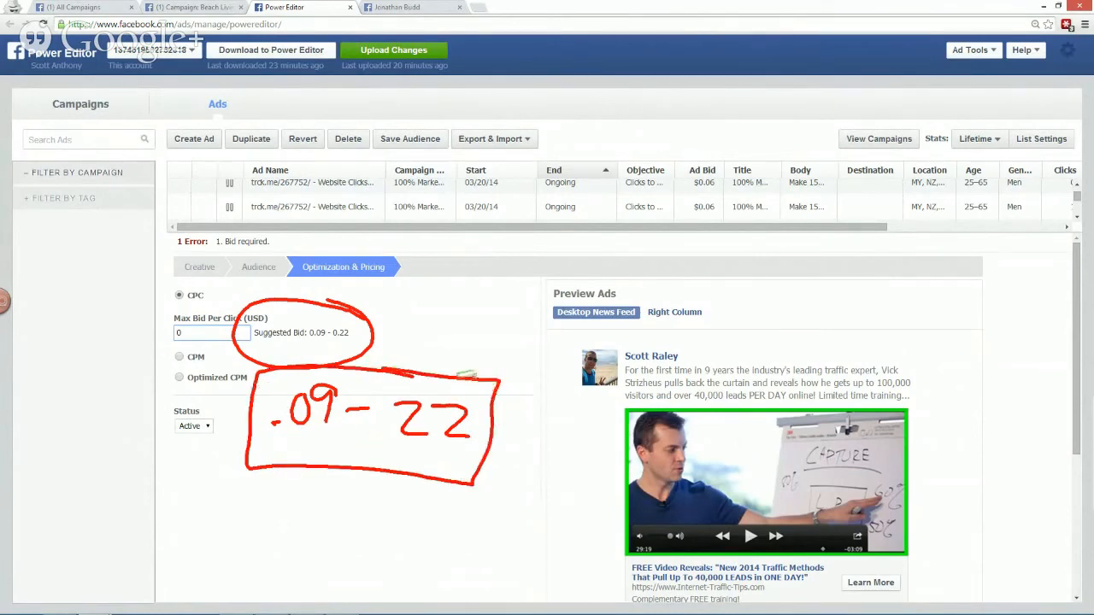
drag(306, 341, 351, 341)
click(213, 333)
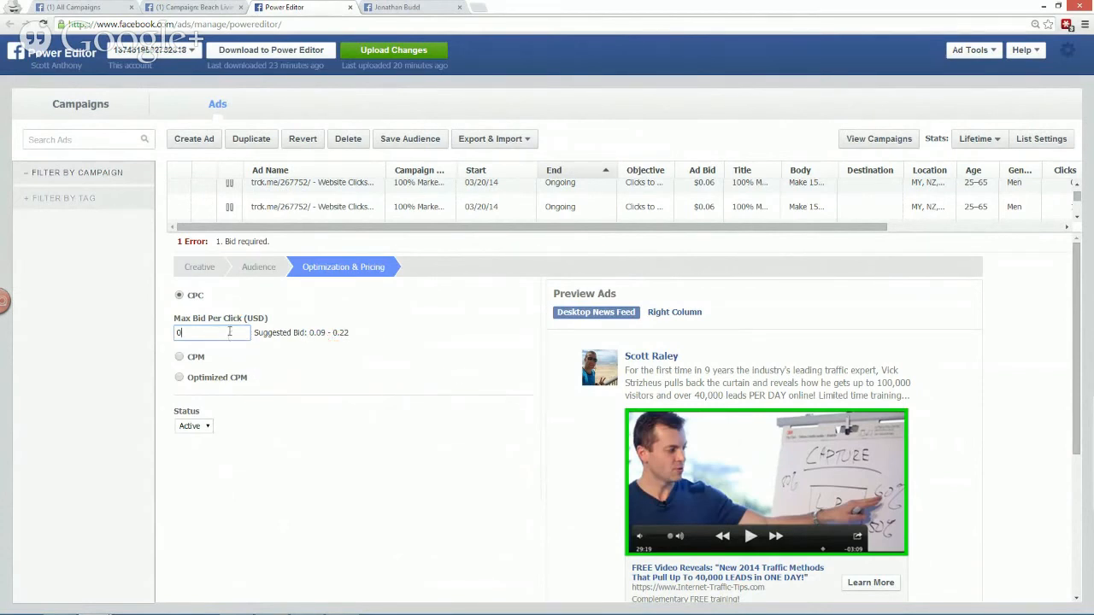
text(.18)
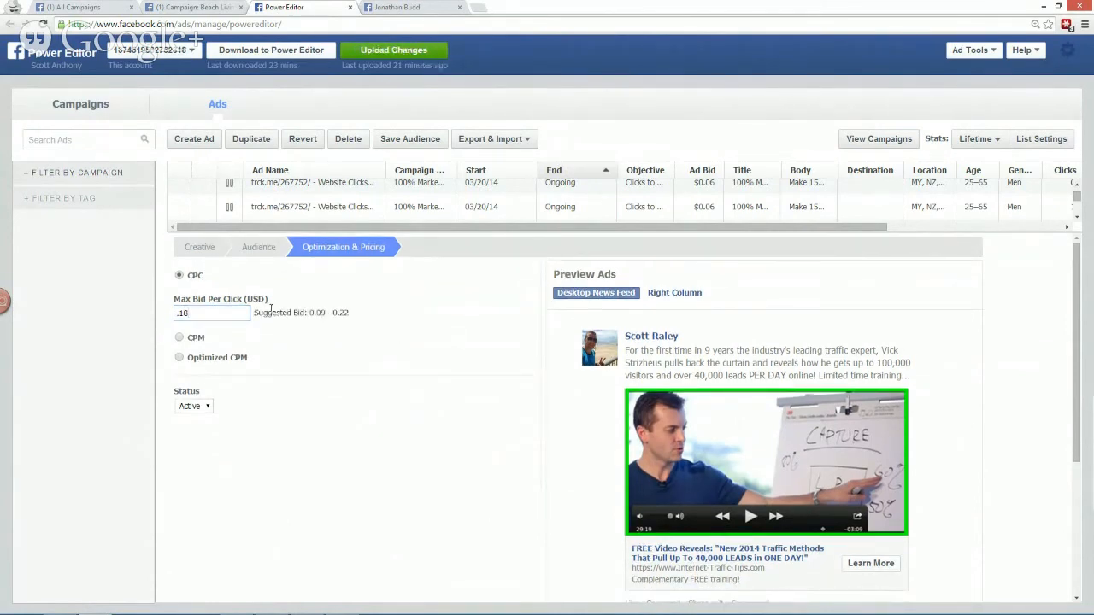
- Look over the ad's remaining bidding options, its status choices and the news feed preview
scroll(271, 311, down, 2)
scroll(271, 311, up, 1)
click(199, 342)
click(201, 363)
scroll(313, 374, down, 3)
scroll(313, 374, up, 4)
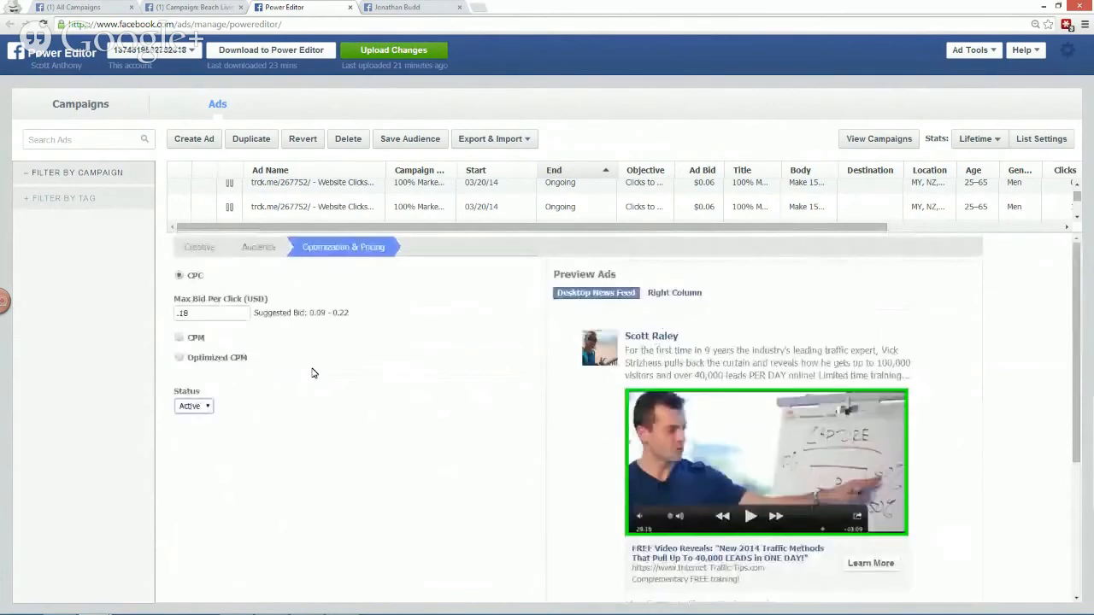
drag(555, 304, 717, 288)
key(Escape)
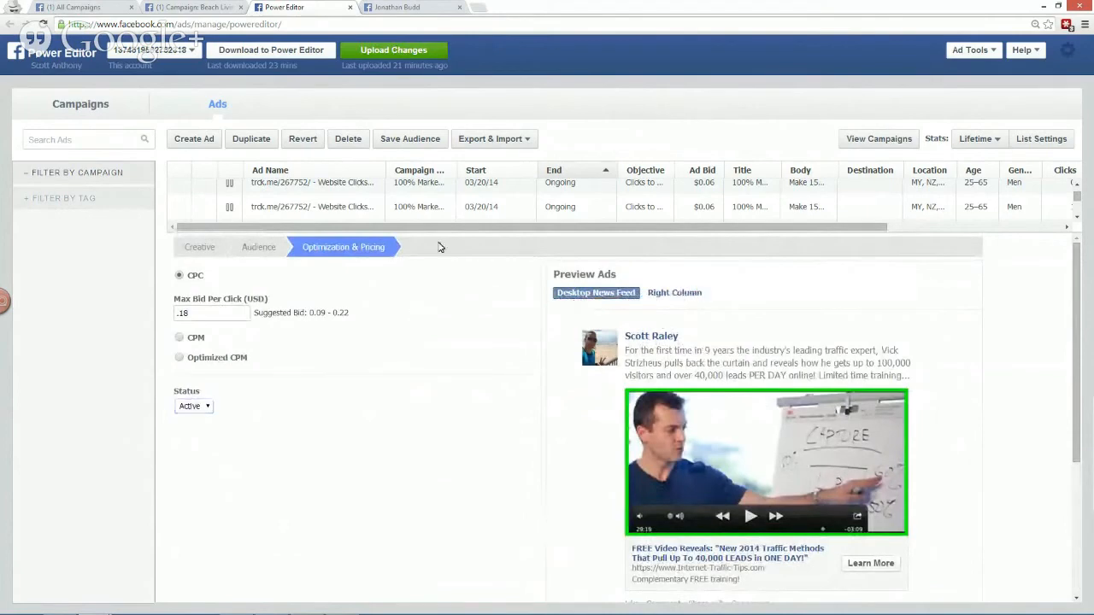
- Enlarge the ads list, upload the changes to Facebook and close the upload report
drag(440, 247, 438, 444)
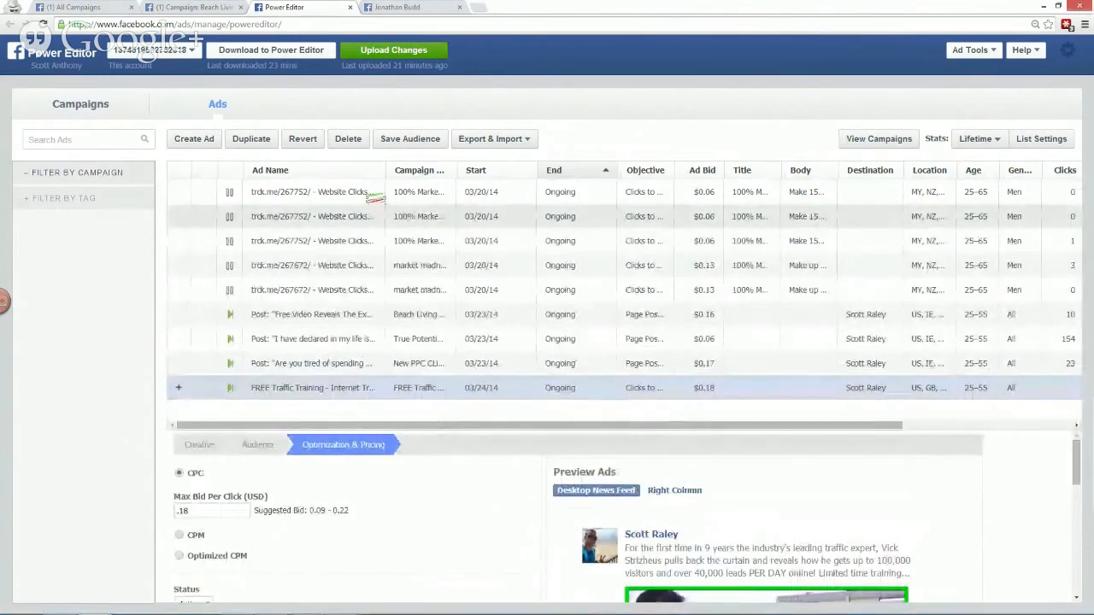
mouse_move(295, 346)
mouse_down()
mouse_move(363, 88)
mouse_move(399, 91)
mouse_up()
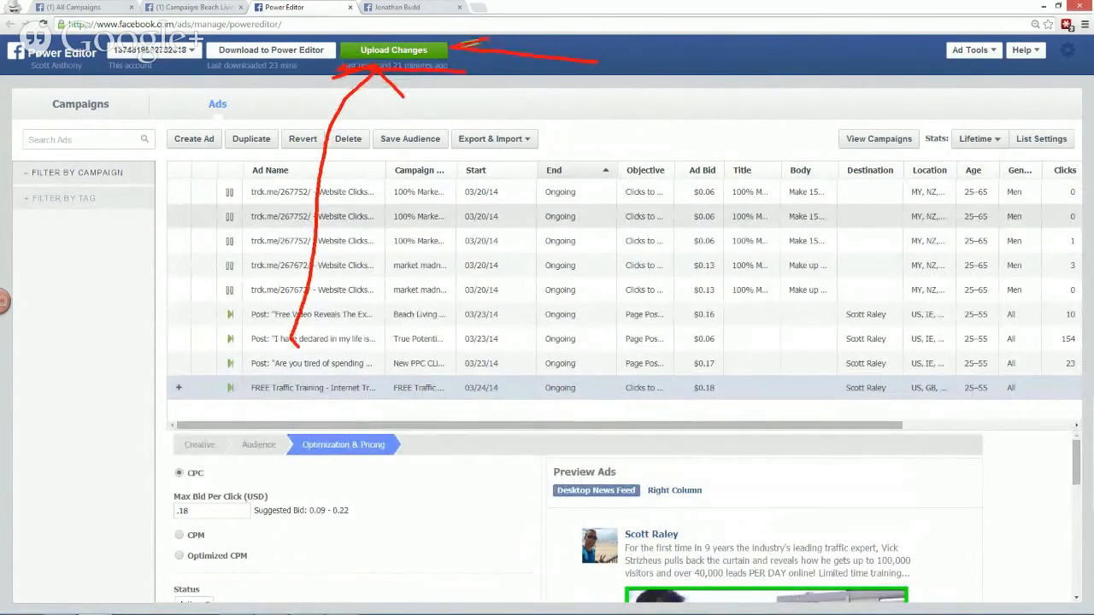
key(Escape)
click(400, 58)
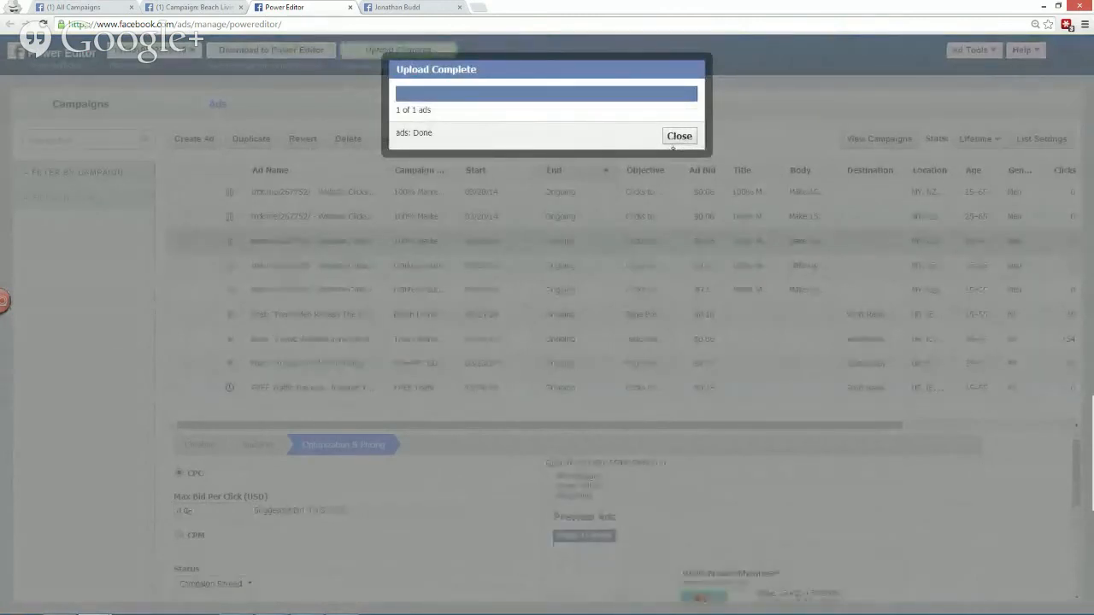
mouse_move(522, 113)
mouse_down()
mouse_move(349, 137)
mouse_move(448, 85)
mouse_up()
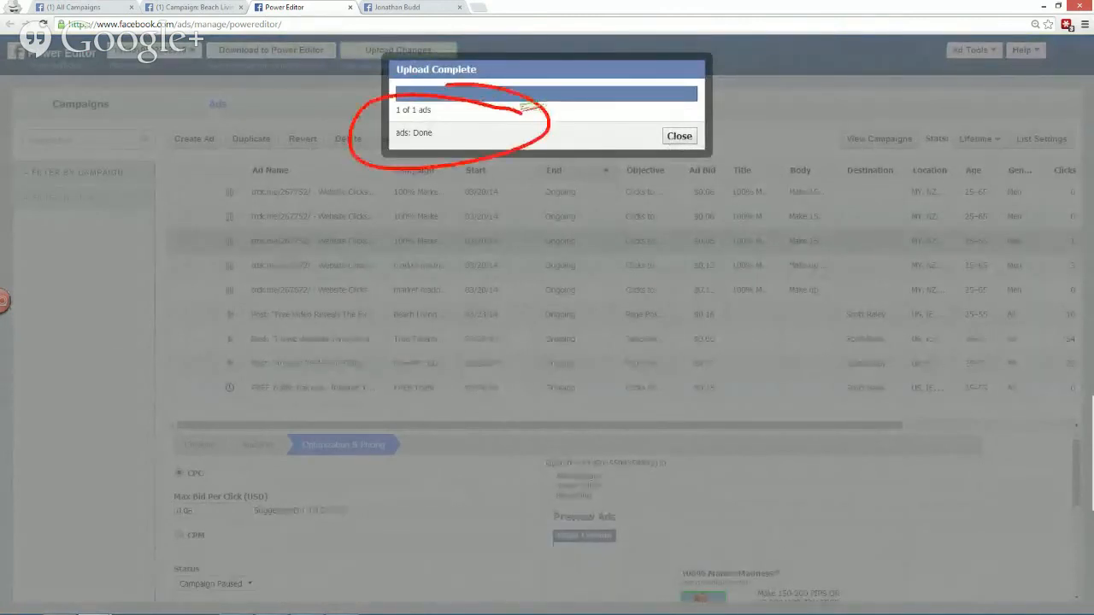
drag(509, 107, 469, 104)
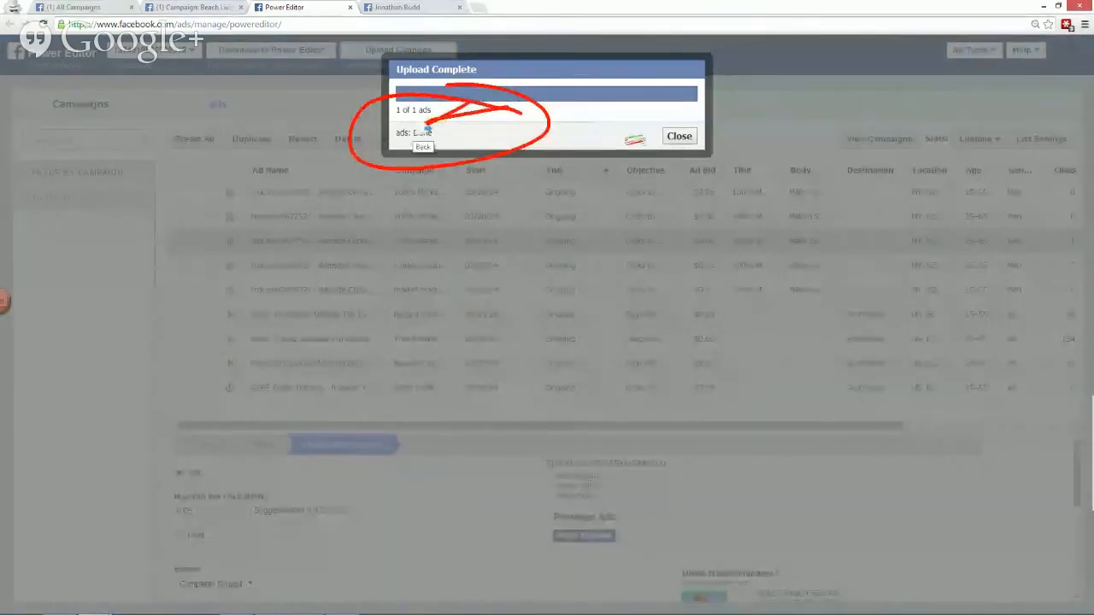
click(679, 137)
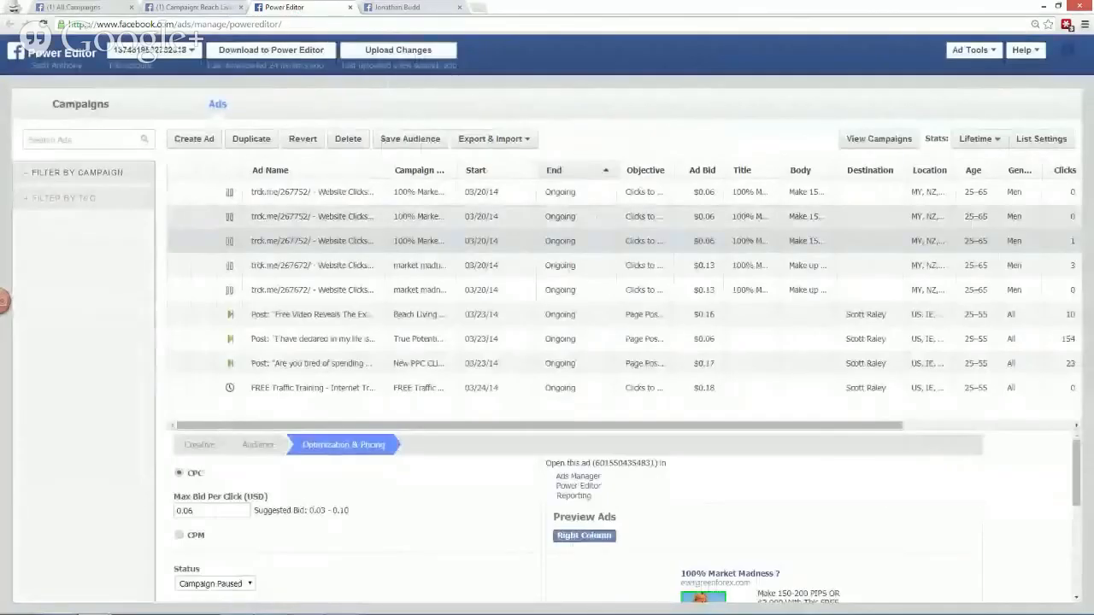
- Examine the preview, potential audience and targeting summary of the 100% Market Madness ad
scroll(449, 341, down, 5)
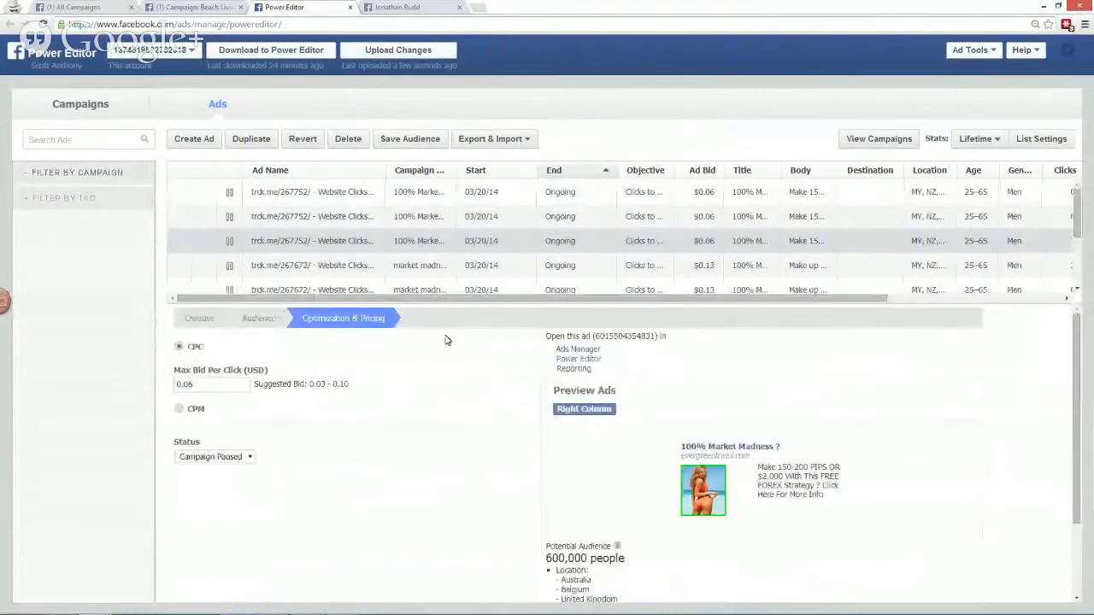
scroll(509, 416, down, 2)
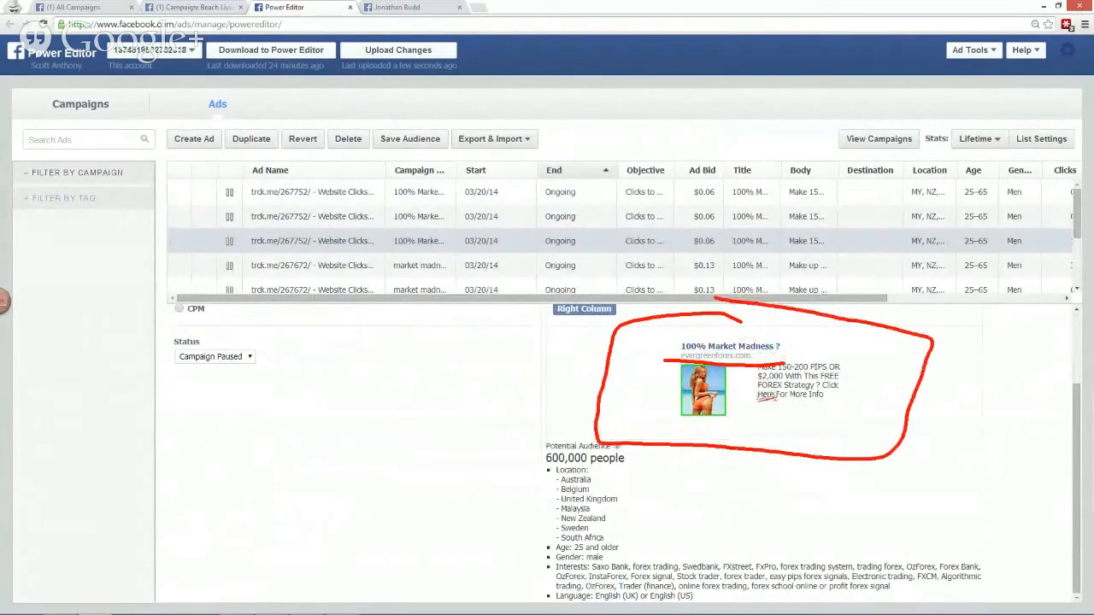
- Look over the member home page of cpafbacademy.com in a new tab and close that tab
key(ctrl+t)
text(co)
key(BackSpace)
key(BackSpace)
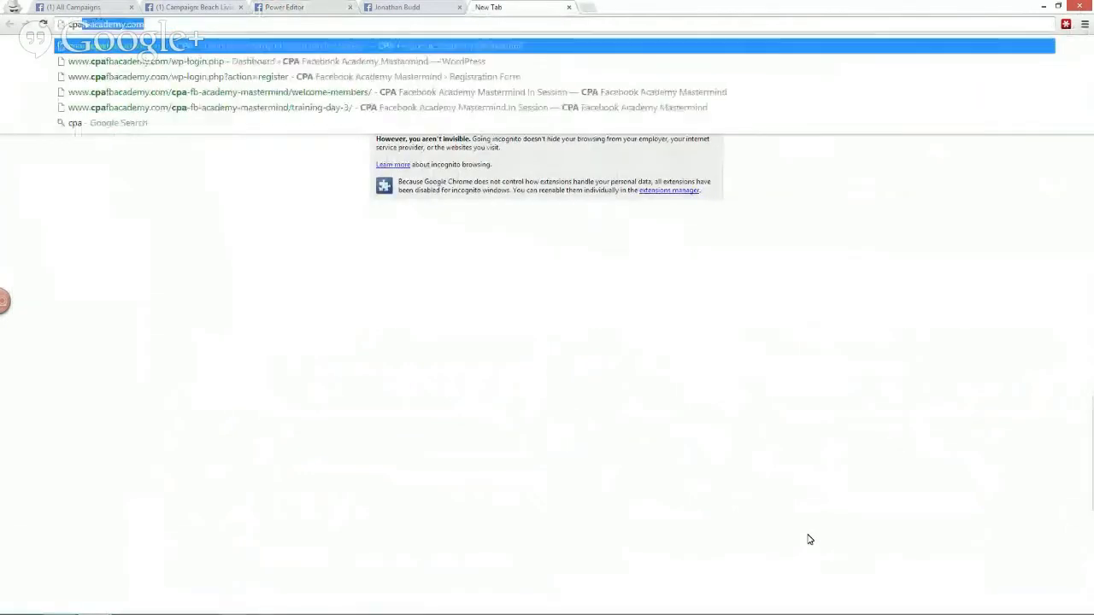
key(Return)
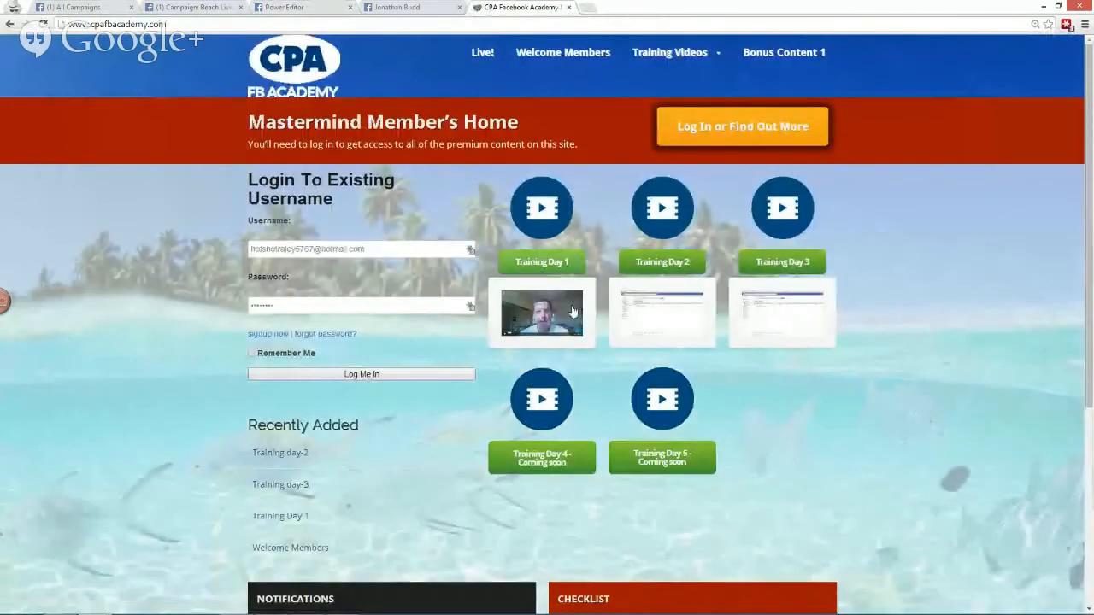
drag(321, 232, 243, 173)
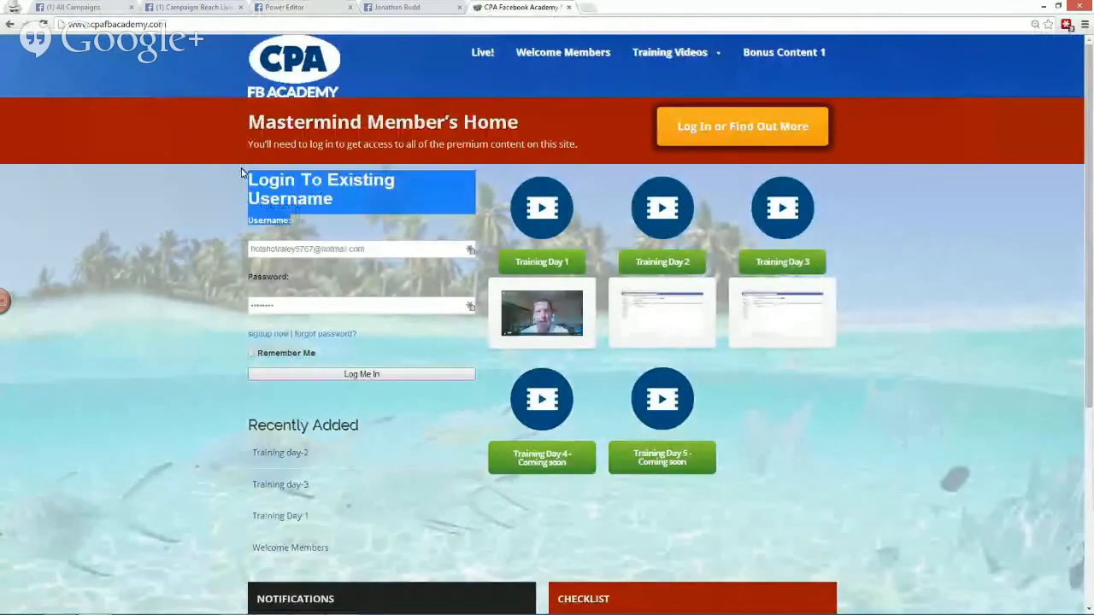
click(242, 173)
scroll(406, 260, down, 3)
scroll(406, 260, down, 2)
scroll(405, 257, up, 4)
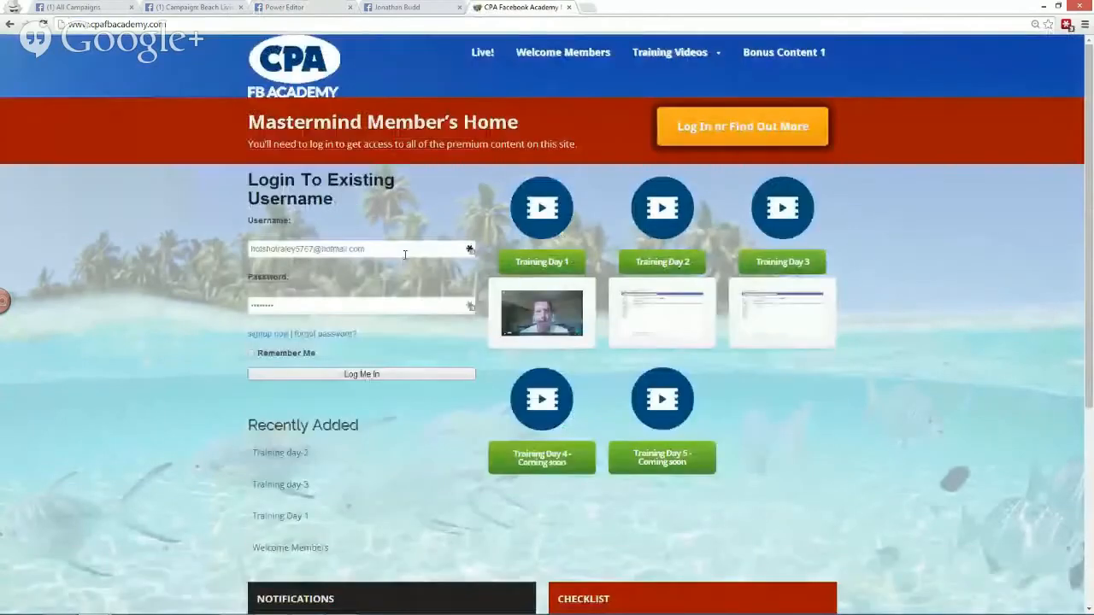
key(ctrl+w)
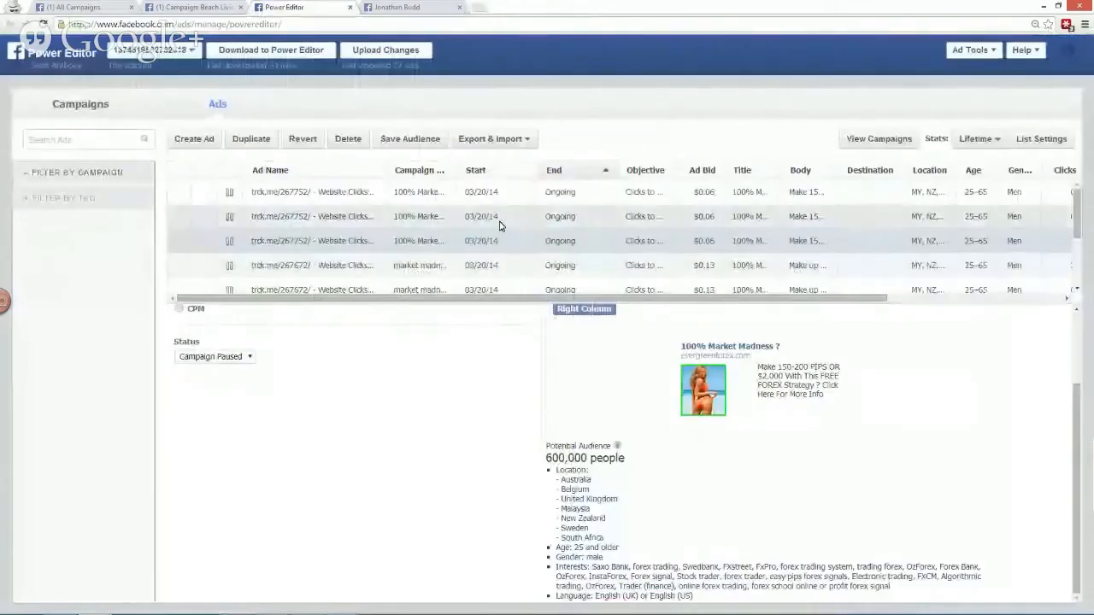
- Look through the CPA FB Academy Mastermind Facebook group in the other browser window and return to Power Editor
key(alt+Tab)
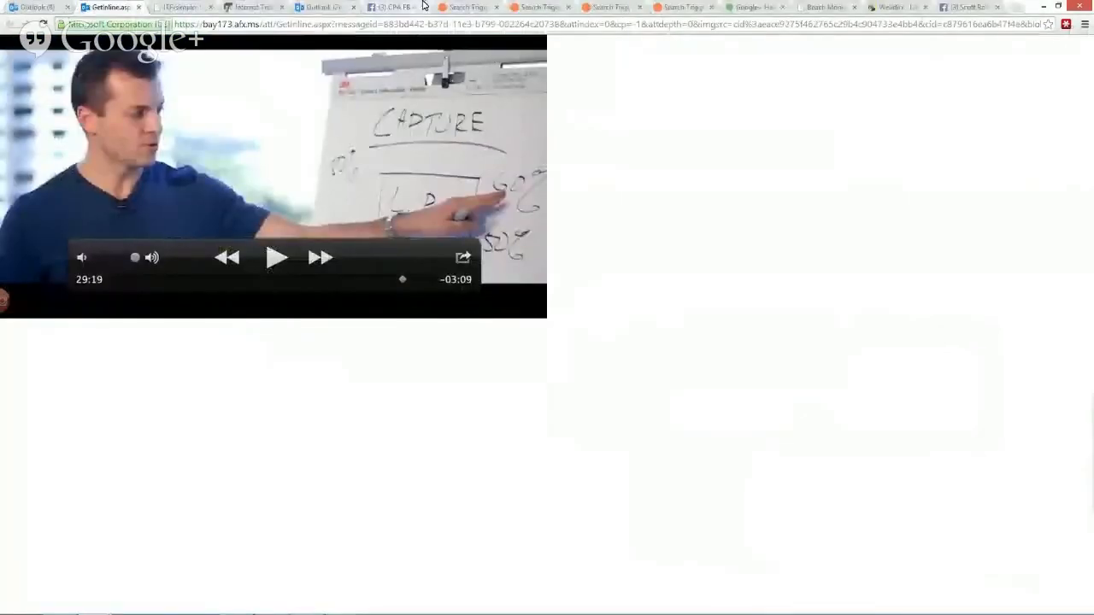
click(423, 6)
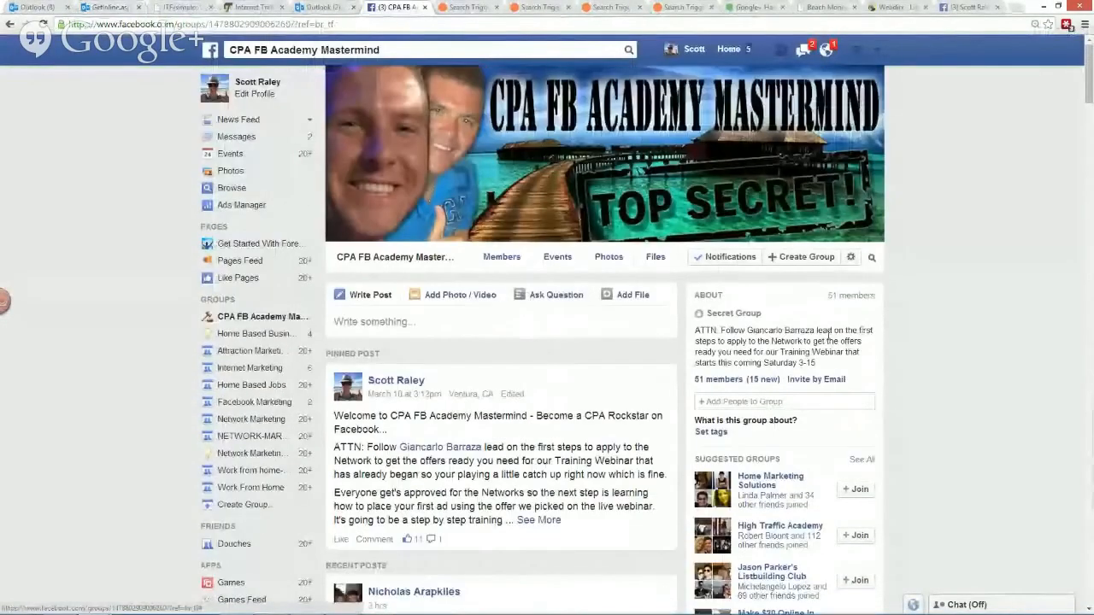
scroll(988, 361, down, 5)
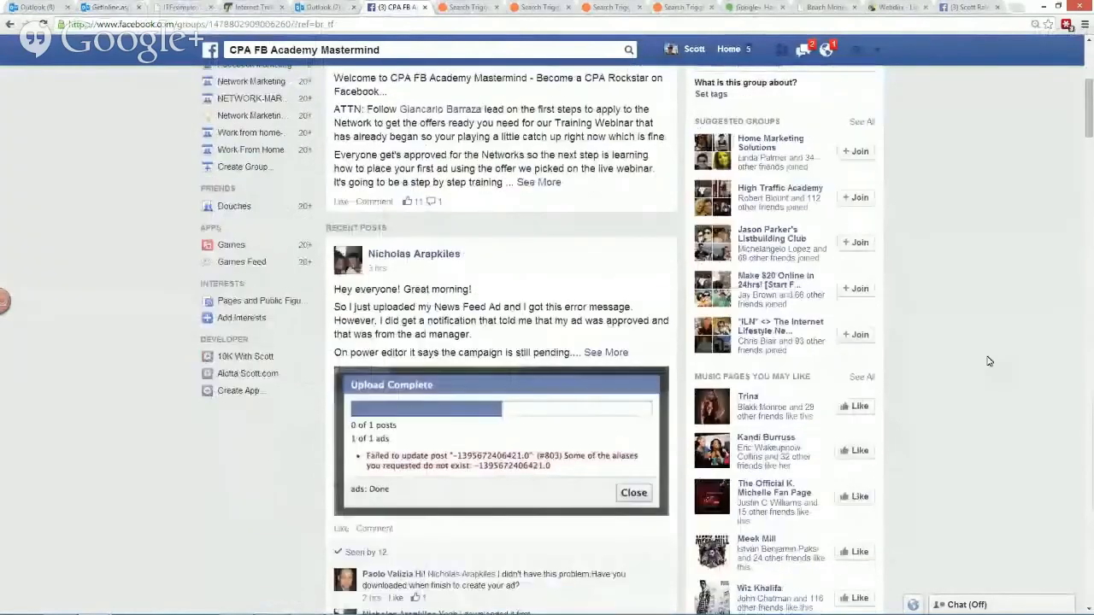
scroll(987, 362, up, 5)
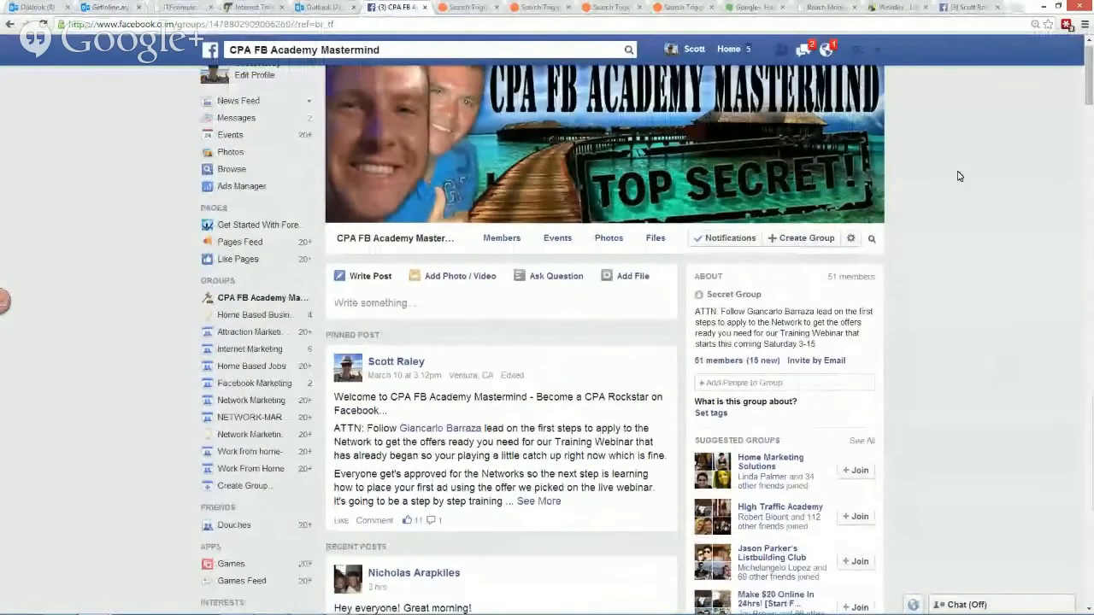
key(alt+Tab)
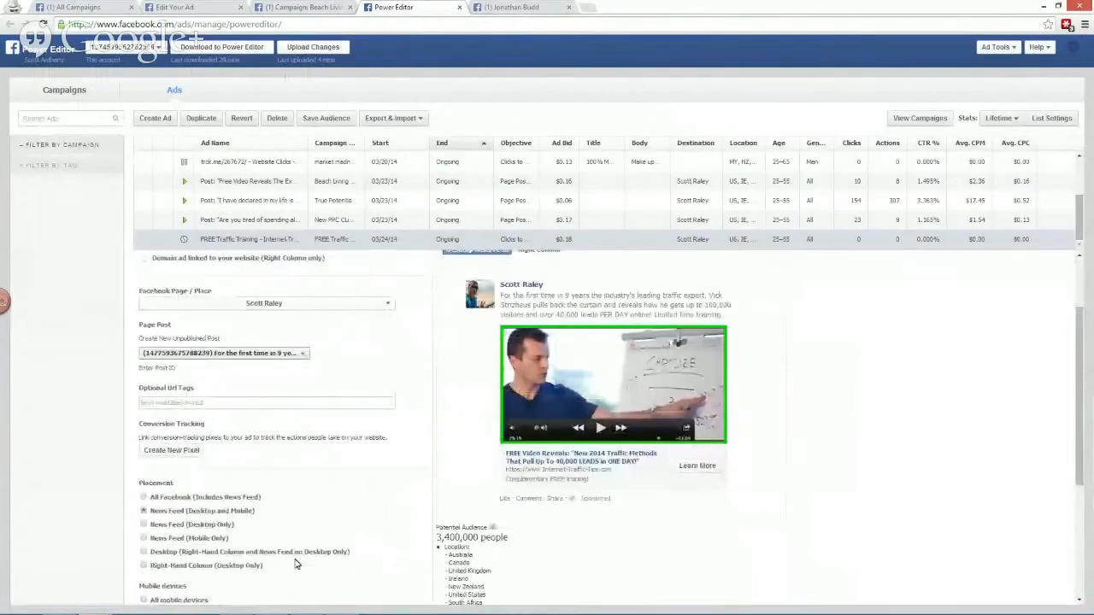
- Switch to the other Chrome window and show its Google+ tab
mouse_move(161, 609)
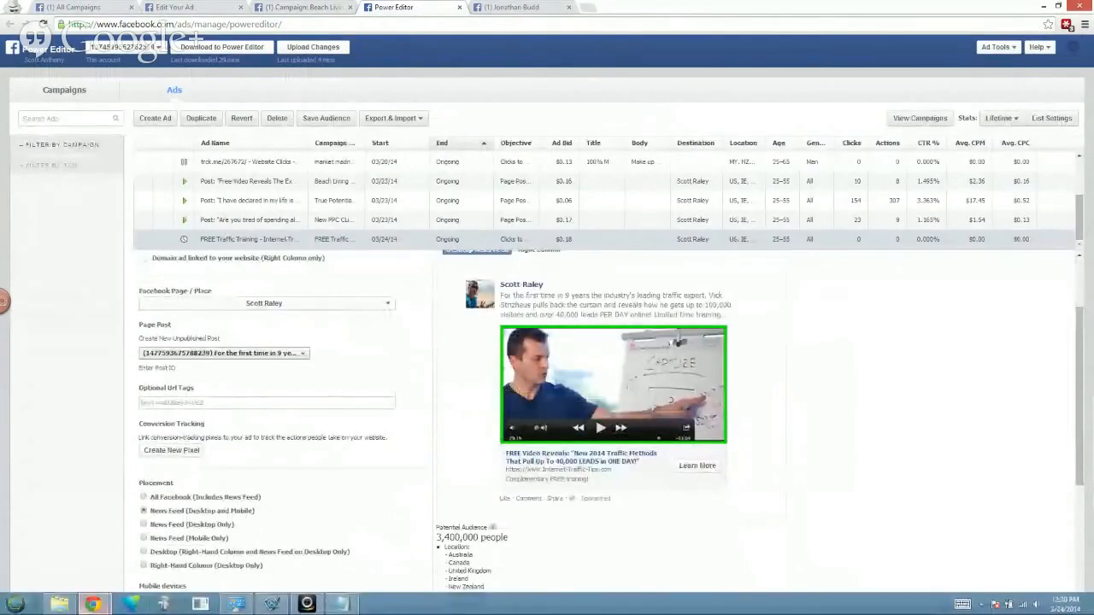
click(93, 605)
click(73, 538)
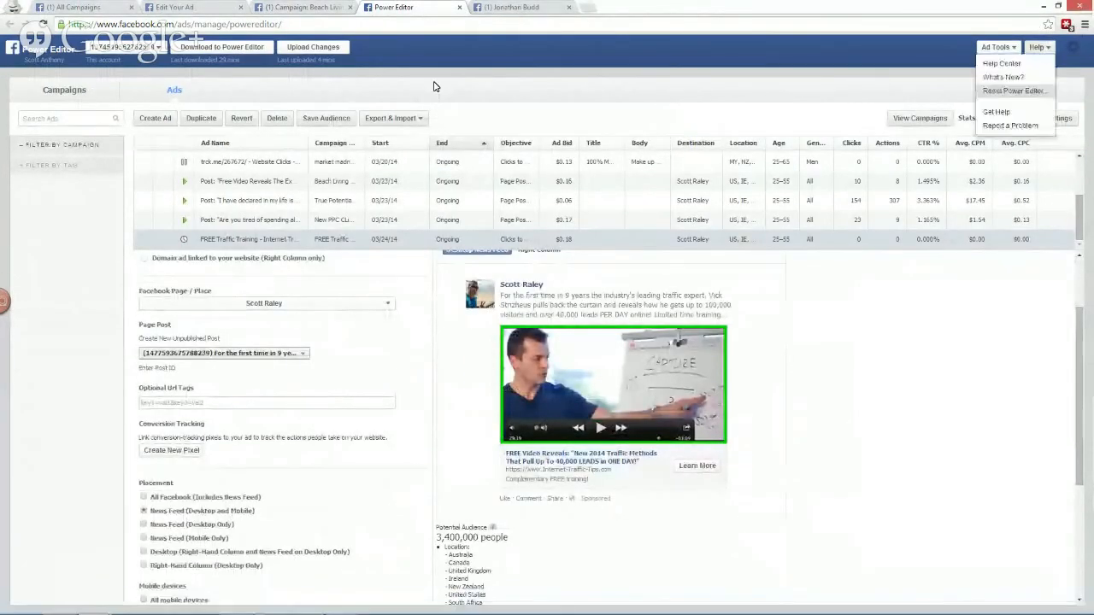
key(alt+Tab)
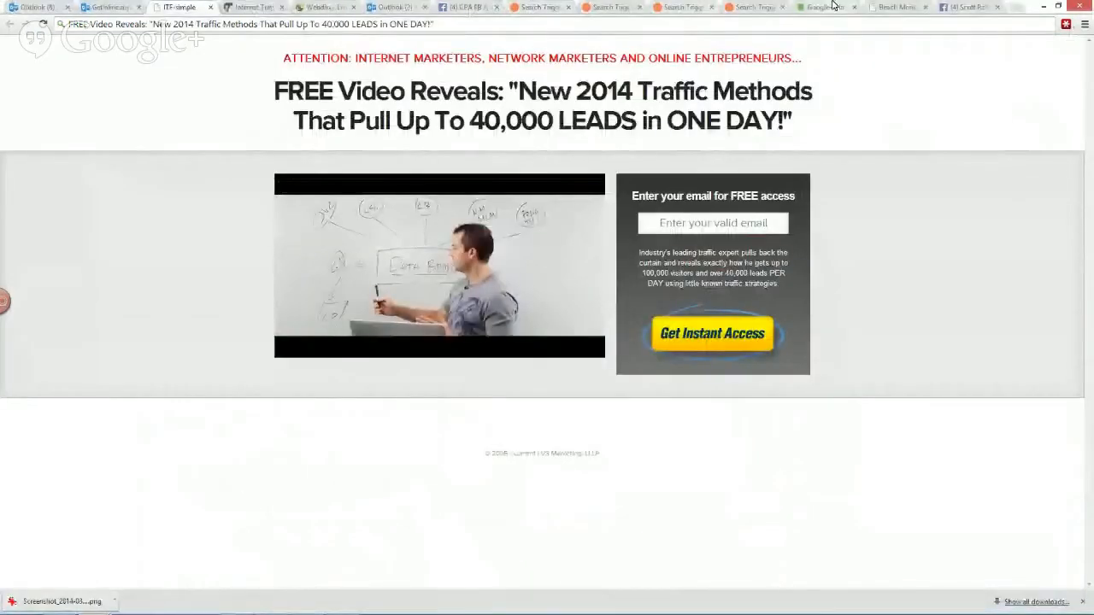
click(833, 6)
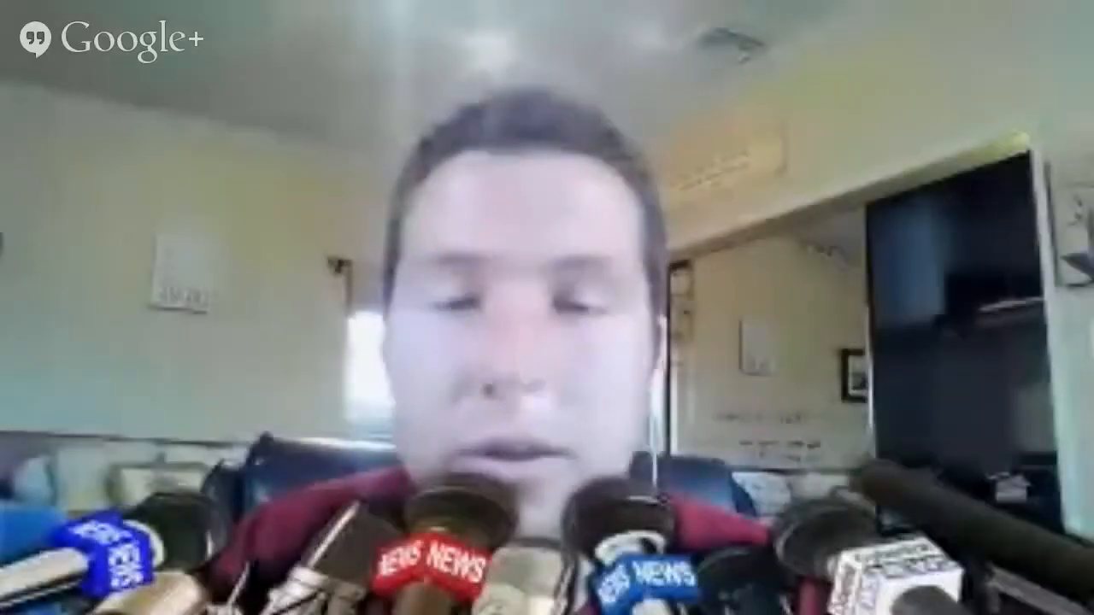